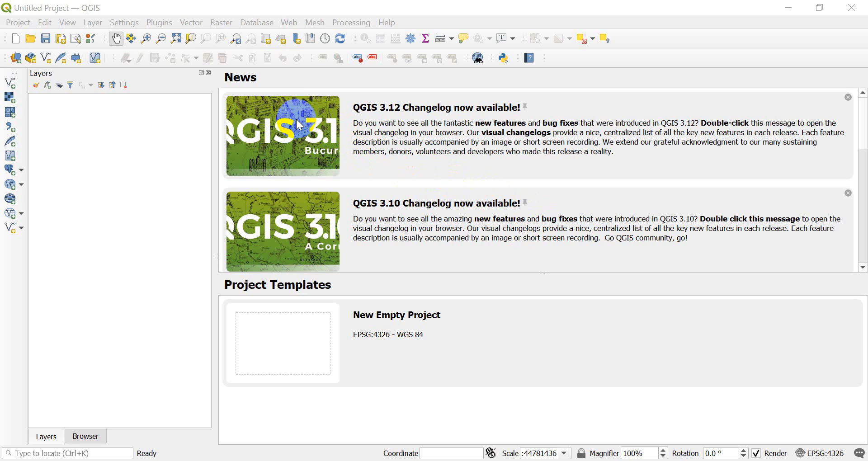
- Check which version of QGIS is installed and close the version information
click(391, 21)
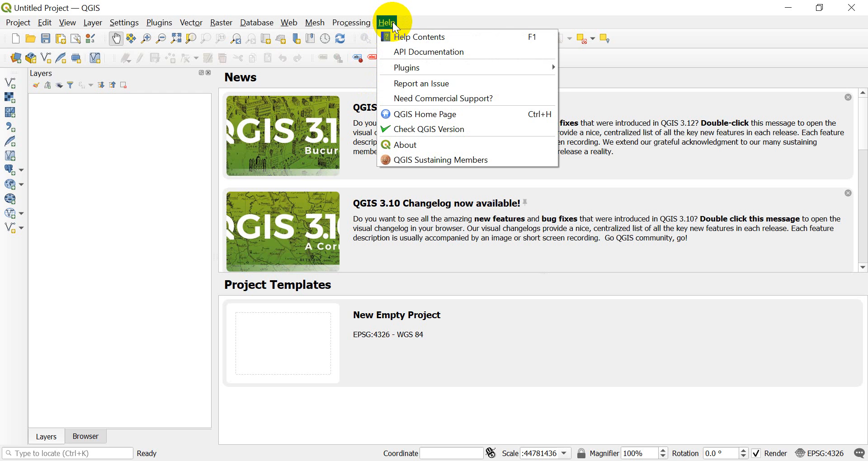
click(437, 142)
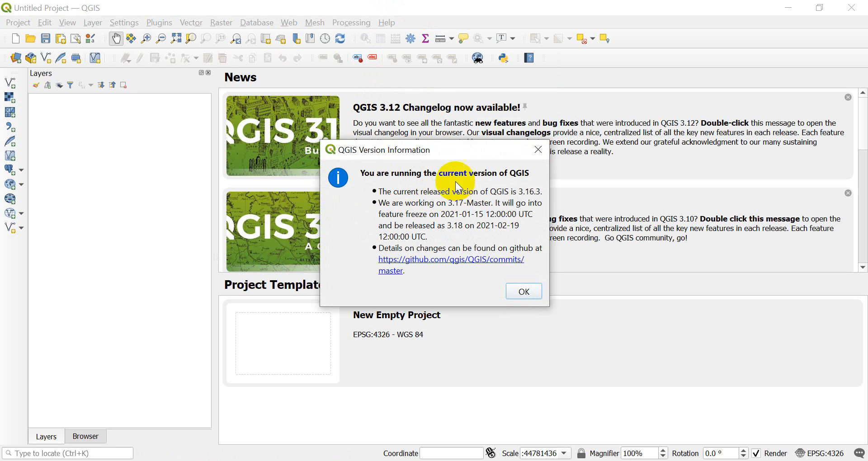
click(539, 150)
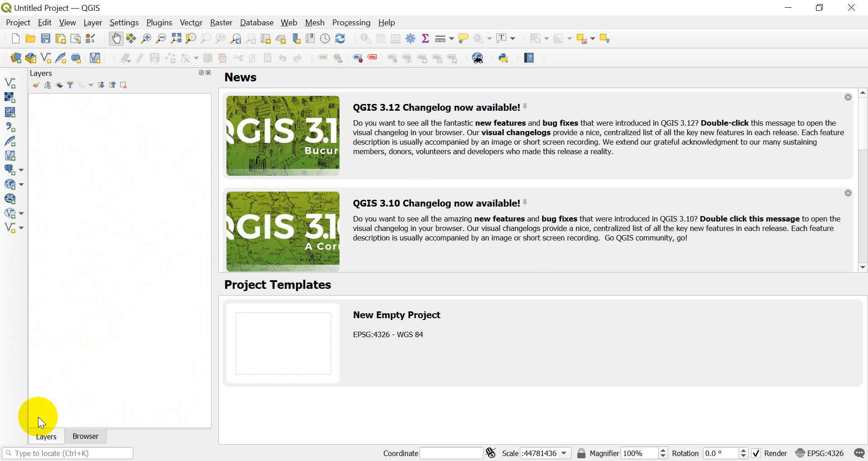
- View the data sources in the Browser panel and compare them with the Layers panel
click(93, 437)
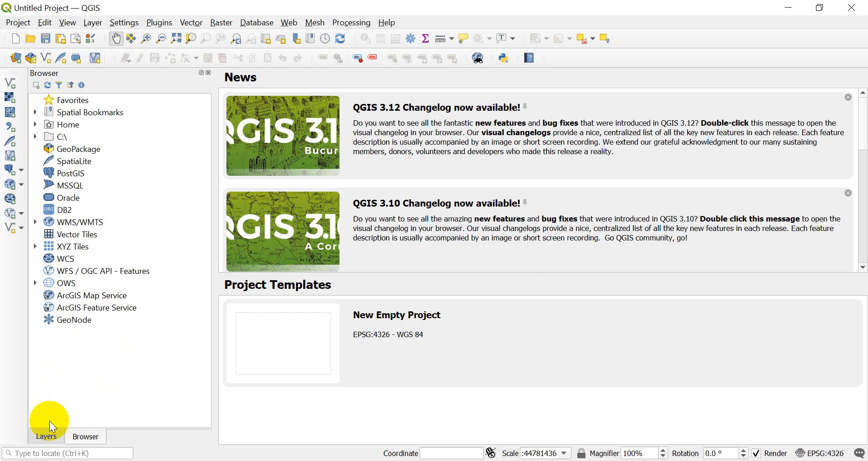
click(45, 437)
click(86, 437)
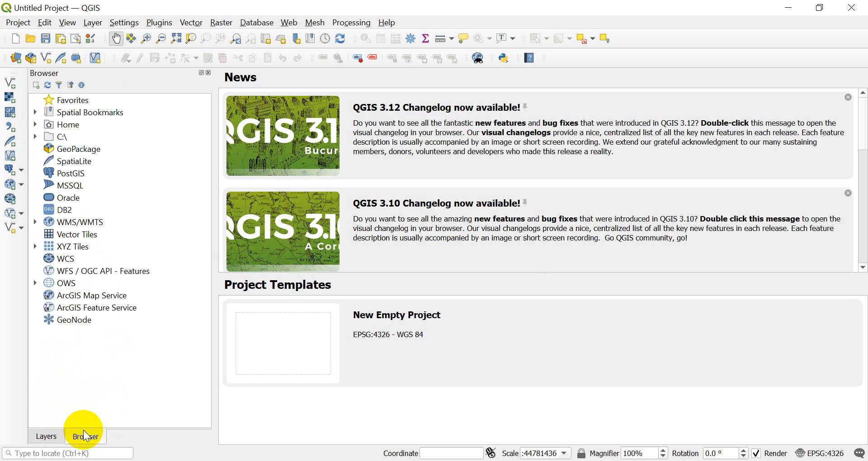
click(47, 437)
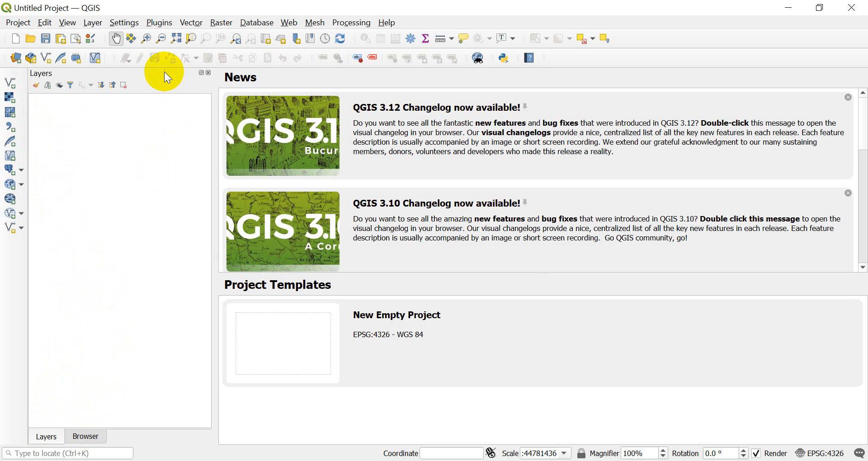
- Hide the Browser panel, restore it, and bring it in front of the Layers panel
click(68, 24)
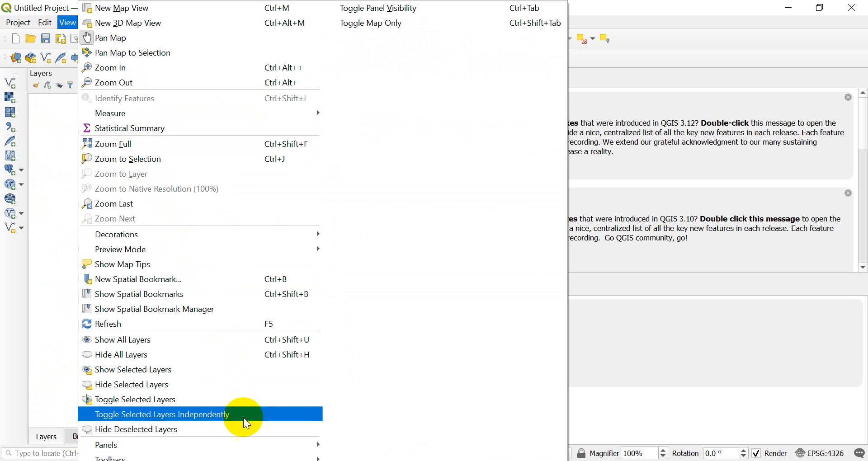
mouse_move(275, 445)
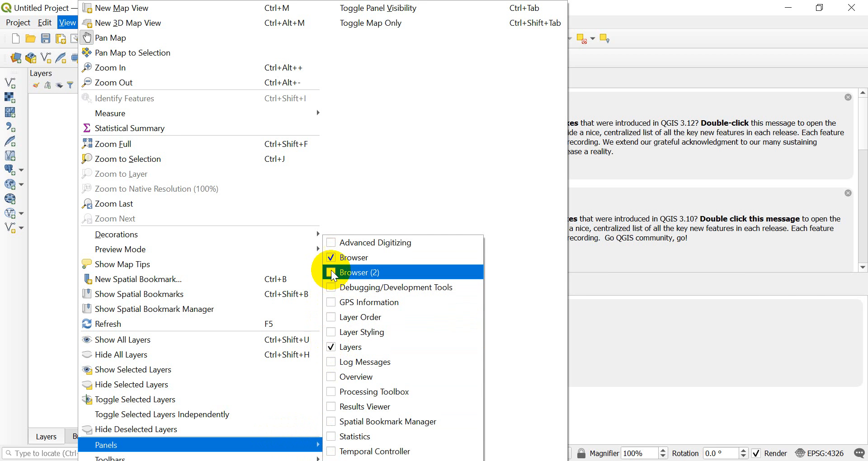
click(333, 257)
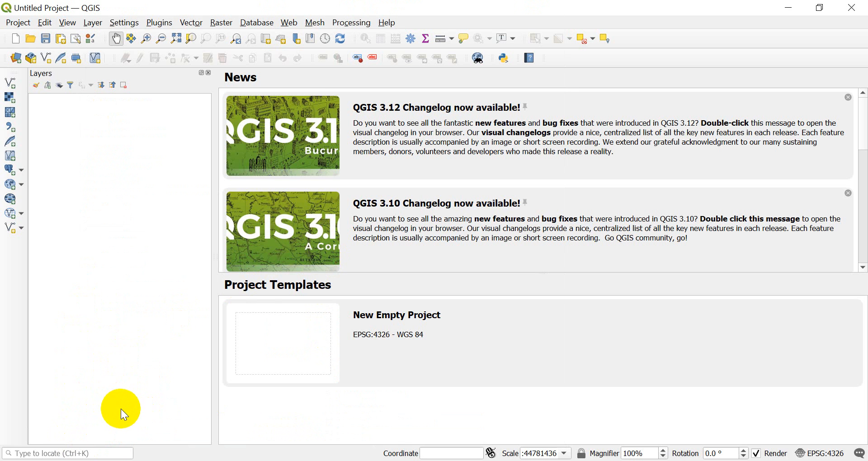
click(64, 23)
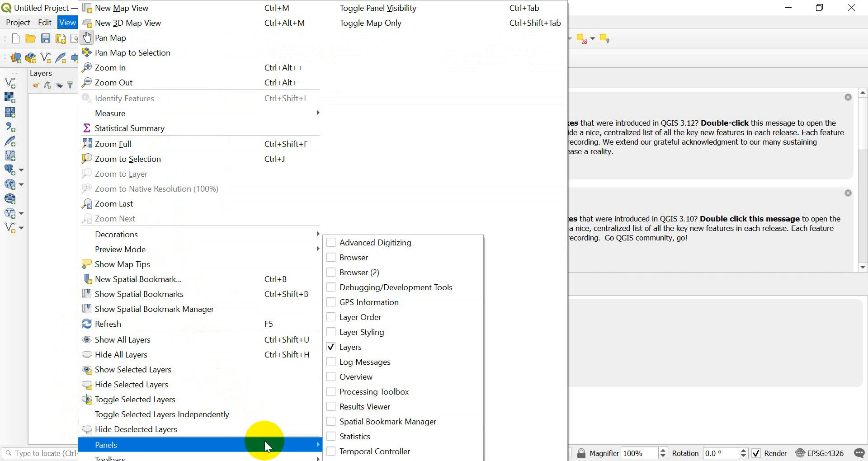
click(333, 257)
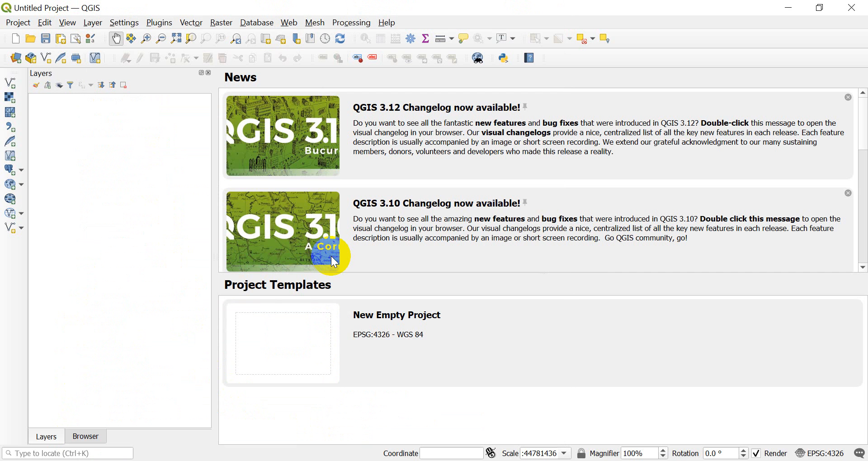
click(94, 438)
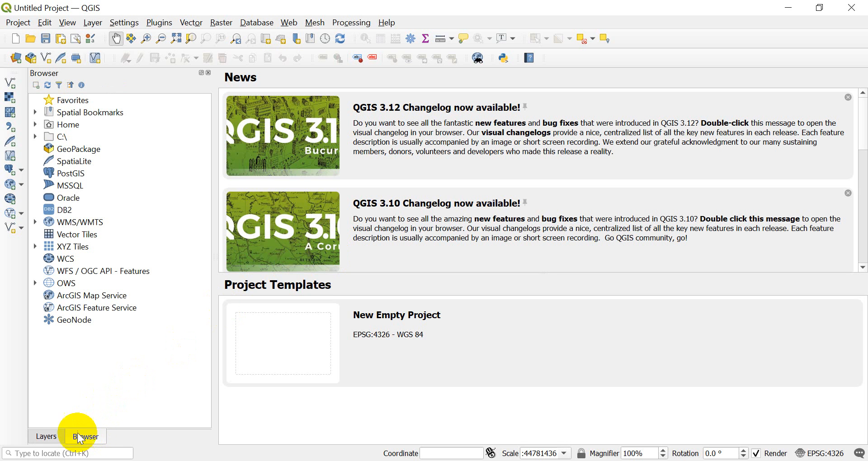
- Undock the combined Browser and Layers panels, float them over the workspace, and dock them back beside the map area
drag(118, 74, 130, 97)
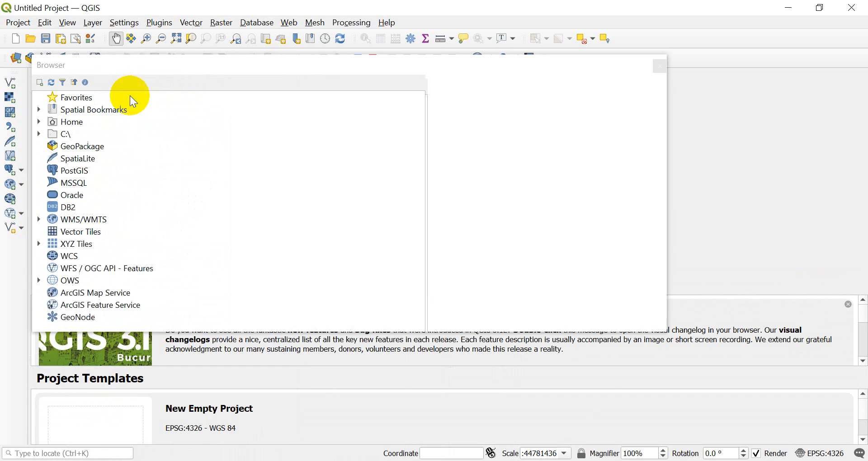
drag(212, 75, 241, 148)
drag(54, 213, 565, 199)
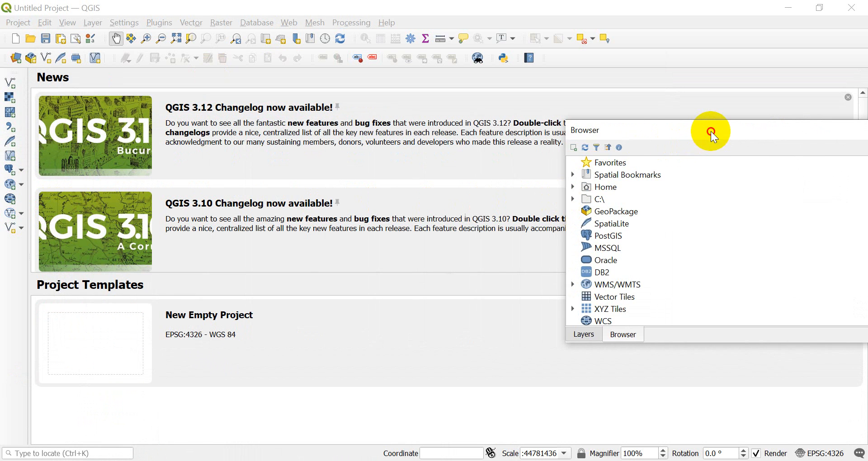
drag(711, 136, 411, 155)
drag(597, 256, 463, 263)
drag(355, 160, 31, 172)
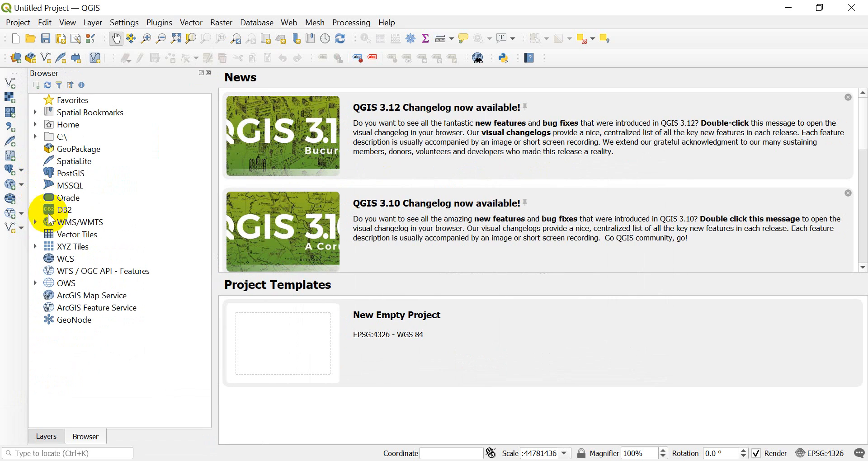
- Look over the Layers and Browser panels in turn, ending on the Layers panel
click(53, 435)
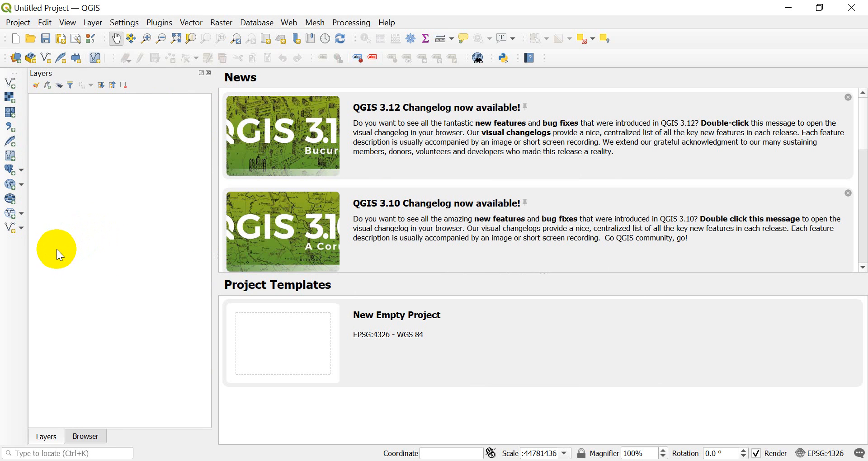
click(91, 440)
click(48, 437)
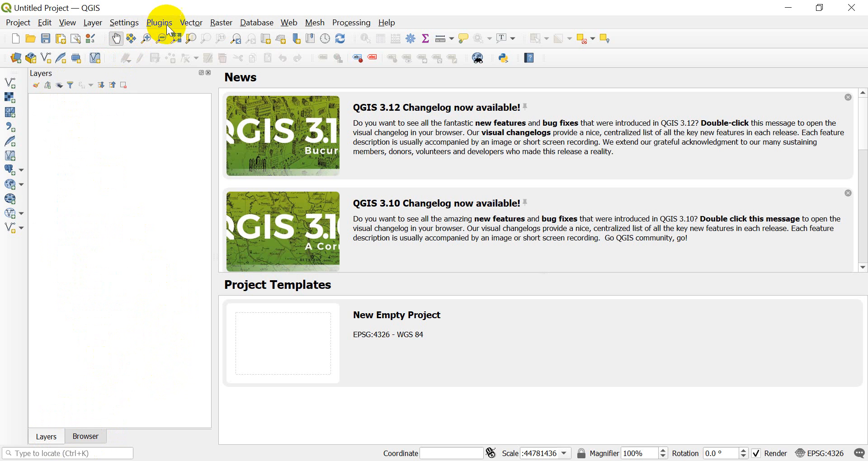
- Review the list of available toolbars without changing which ones are enabled
click(65, 23)
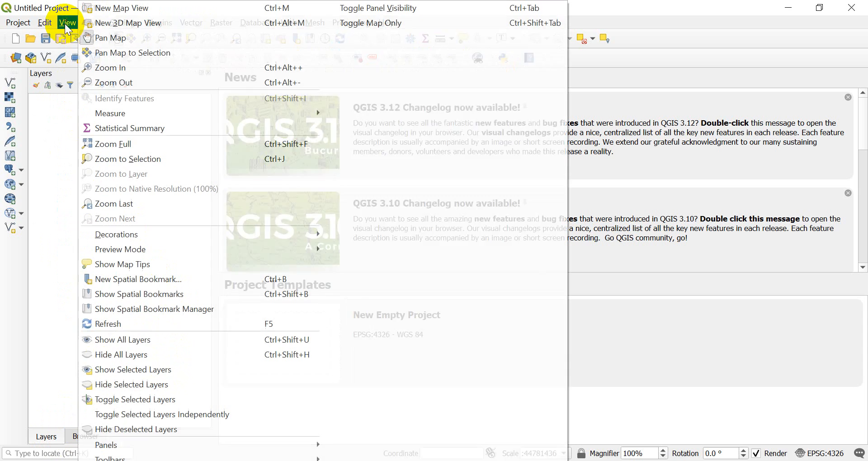
mouse_move(143, 458)
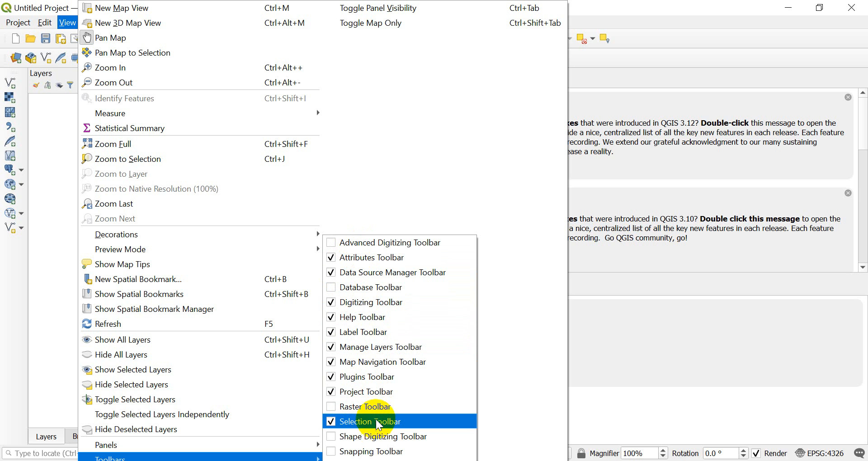
click(657, 8)
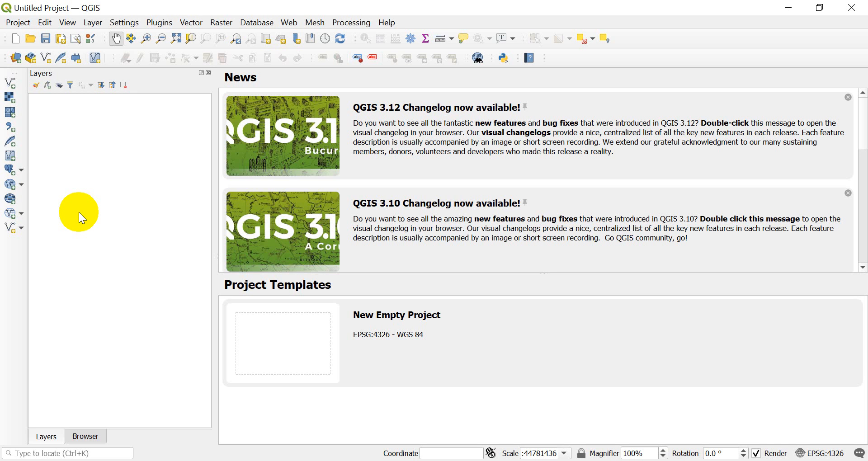
- Add the OpenStreetMap layer from the XYZ Tiles source to the project and show the layer list
click(93, 438)
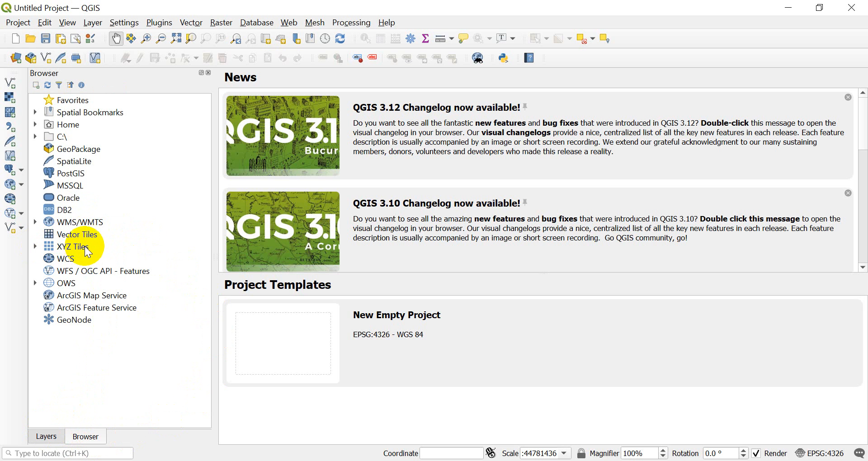
click(35, 247)
click(87, 262)
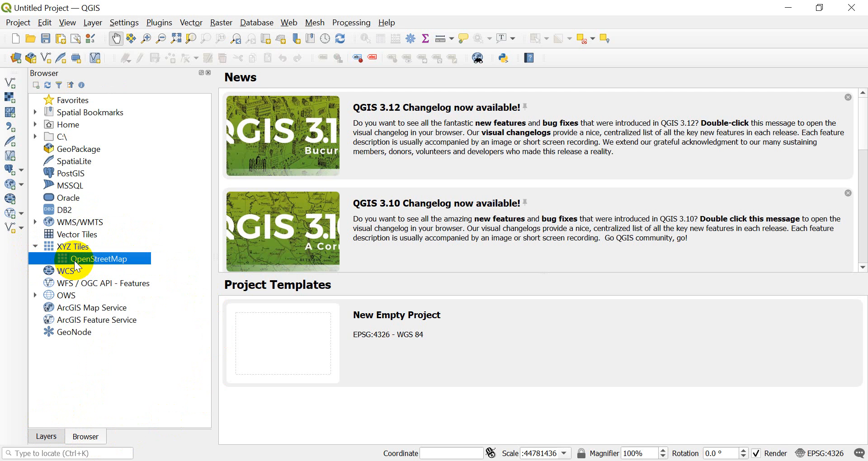
right_click(78, 267)
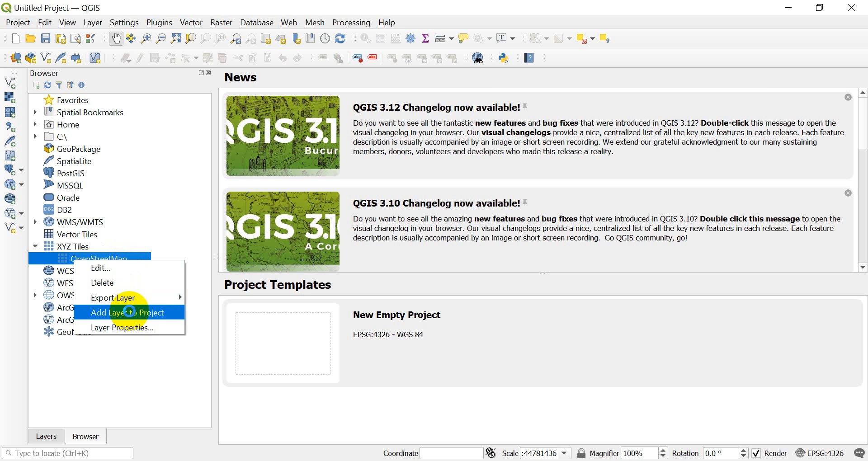
click(131, 315)
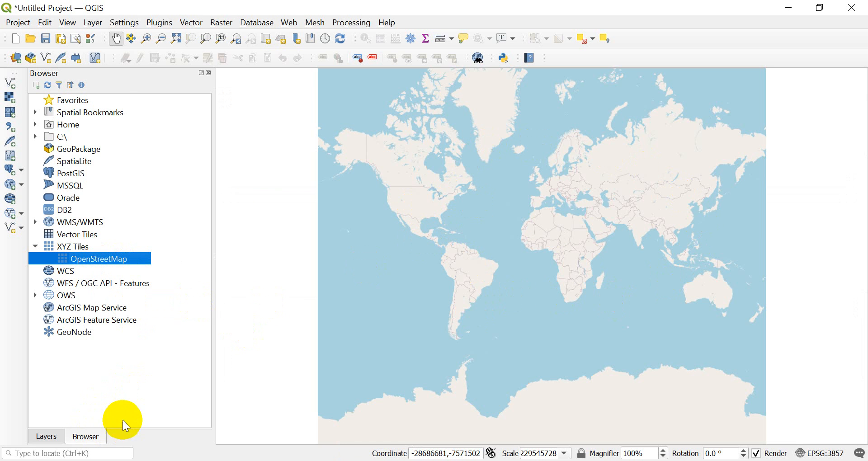
click(47, 439)
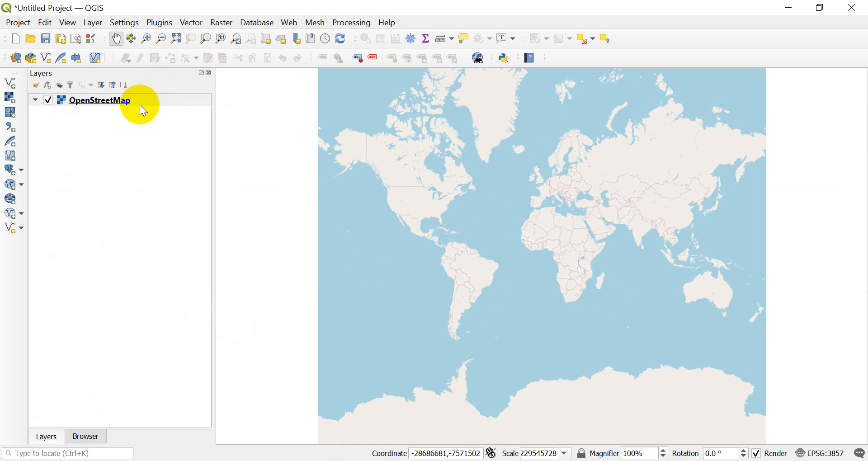
- Remove the OpenStreetMap layer from the project and confirm the removal
right_click(114, 105)
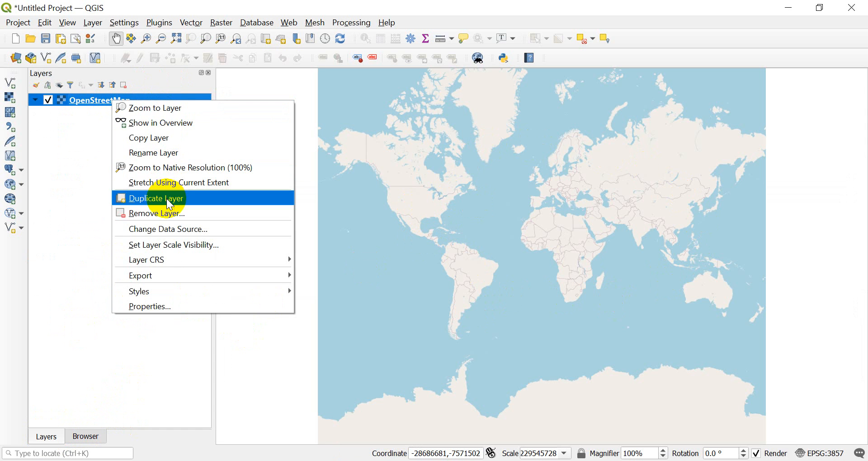
click(170, 219)
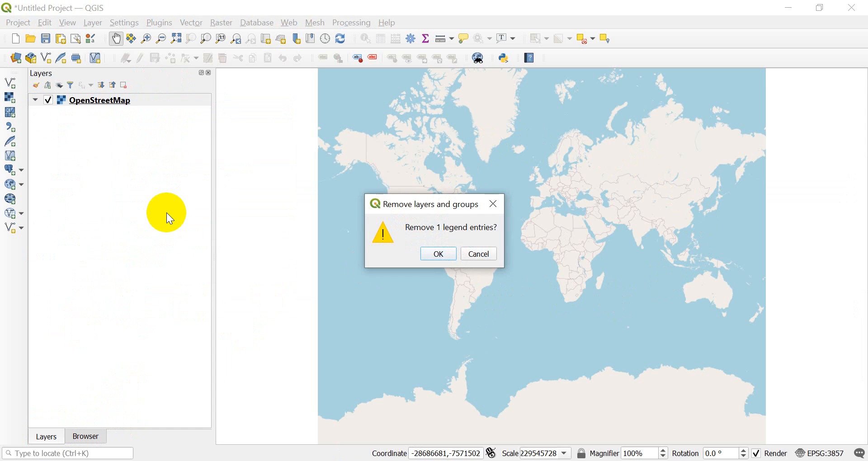
click(438, 253)
- Place OpenStreetMap from the Browser's XYZ Tiles directly onto the map canvas and show the layer list
click(86, 437)
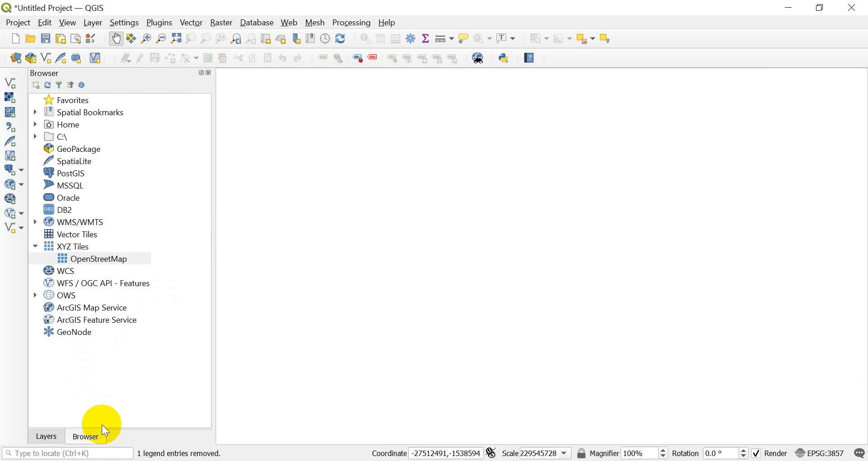
click(86, 262)
drag(84, 263, 372, 250)
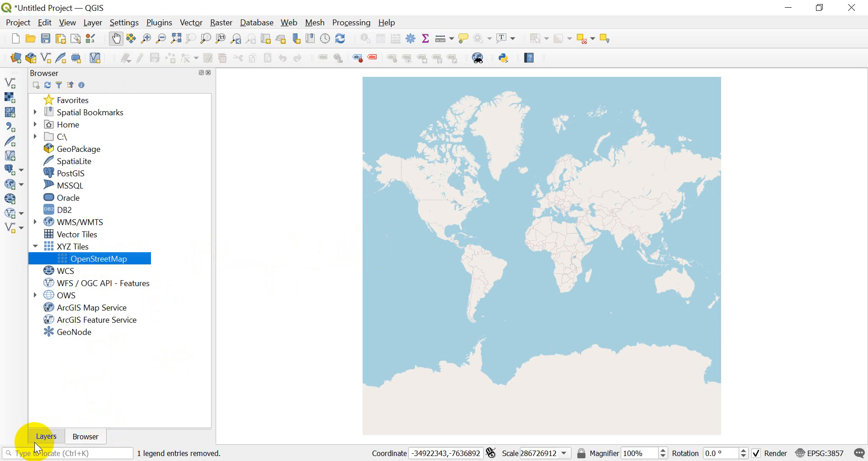
click(45, 437)
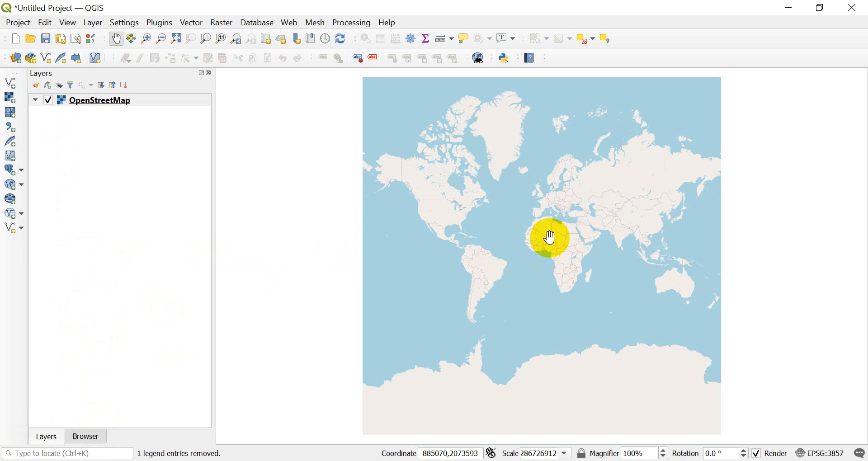
- Explore the OpenStreetMap basemap by zooming in around Colorado, then back out to frame the United States
scroll(445, 225, up, 3)
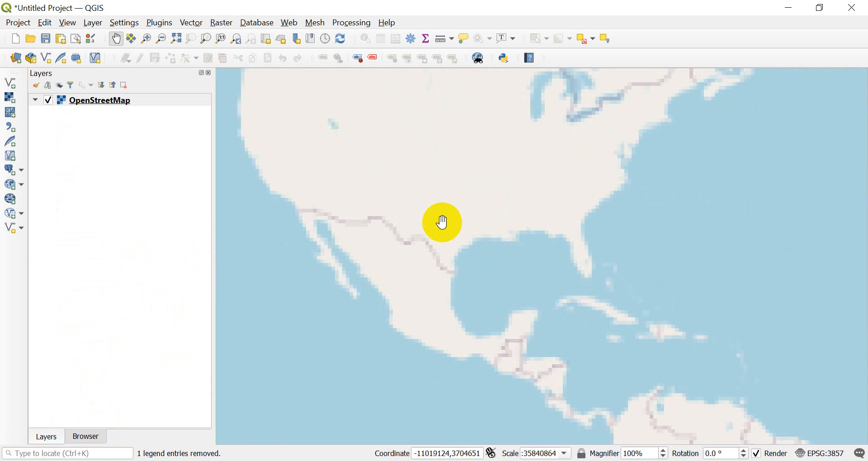
click(355, 157)
drag(355, 158, 407, 258)
scroll(413, 261, up, 1)
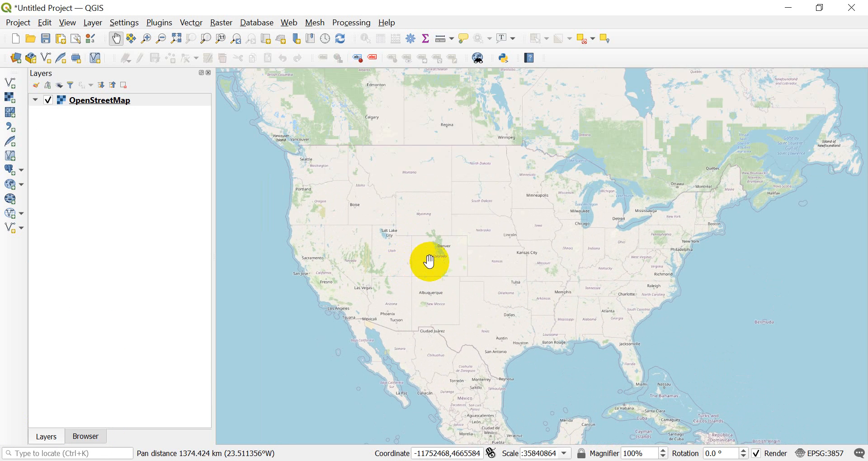
scroll(398, 261, up, 2)
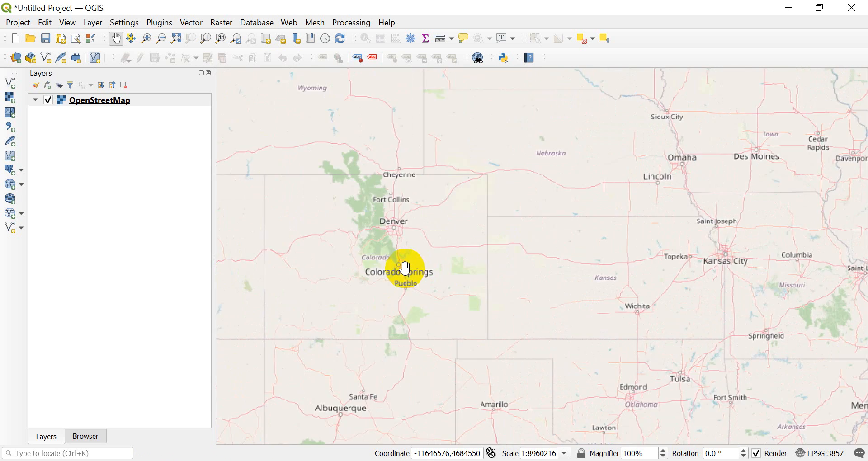
drag(356, 210, 411, 217)
scroll(411, 219, up, 1)
scroll(431, 203, down, 4)
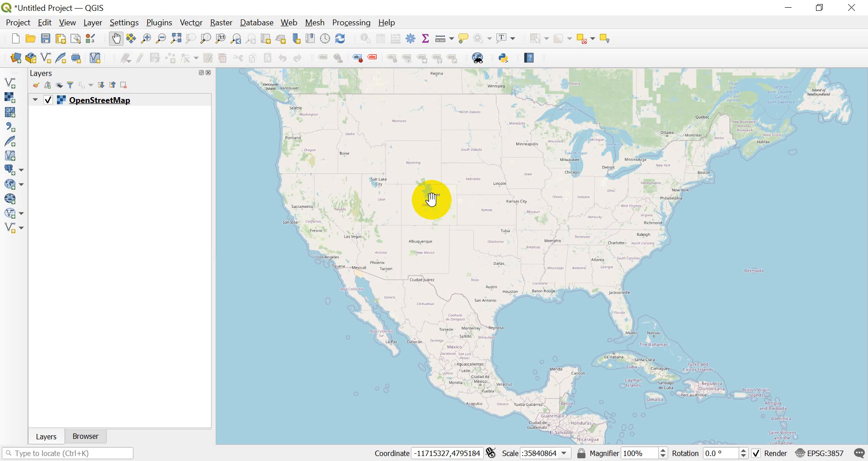
drag(442, 167, 455, 206)
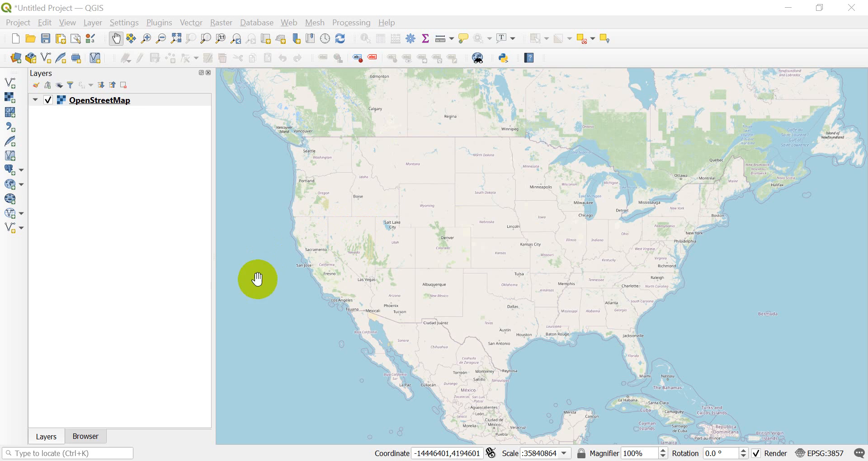
- Browse to the C:\qgis\vector folder in the Browser and widen the panel so the shapefile names fit
click(107, 431)
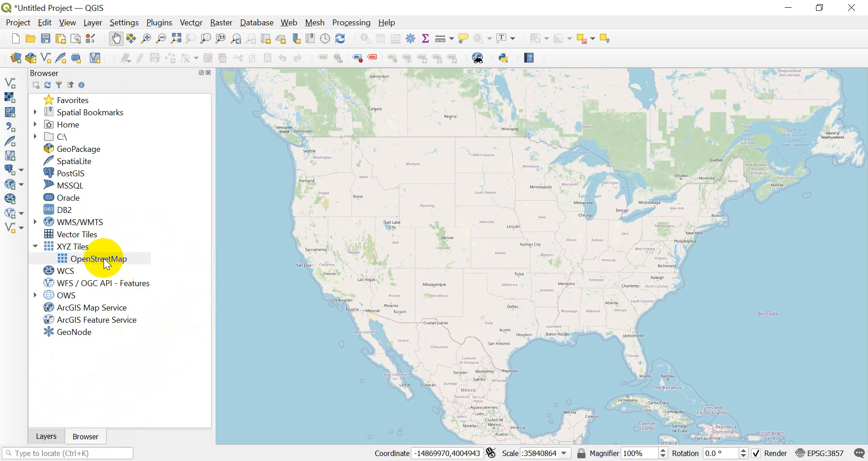
click(35, 137)
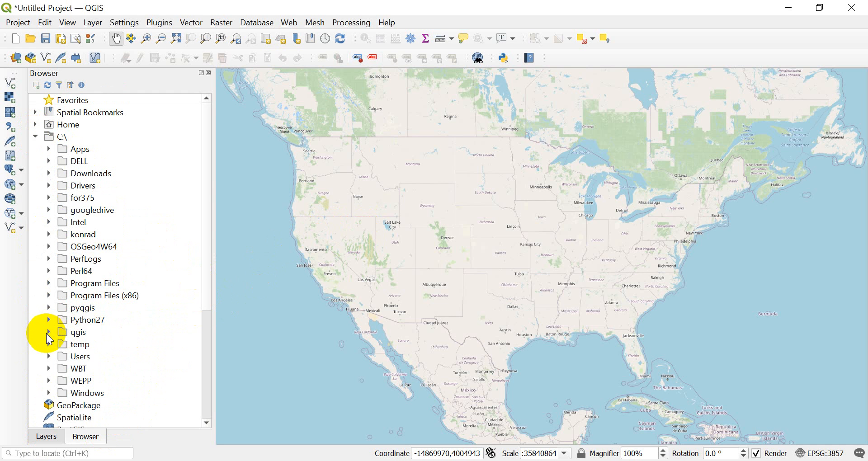
click(48, 331)
scroll(156, 351, down, 1)
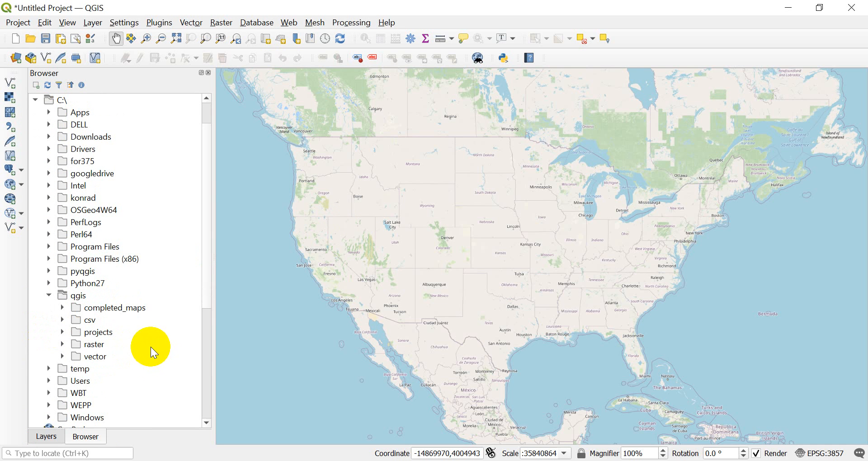
click(63, 357)
scroll(147, 353, down, 4)
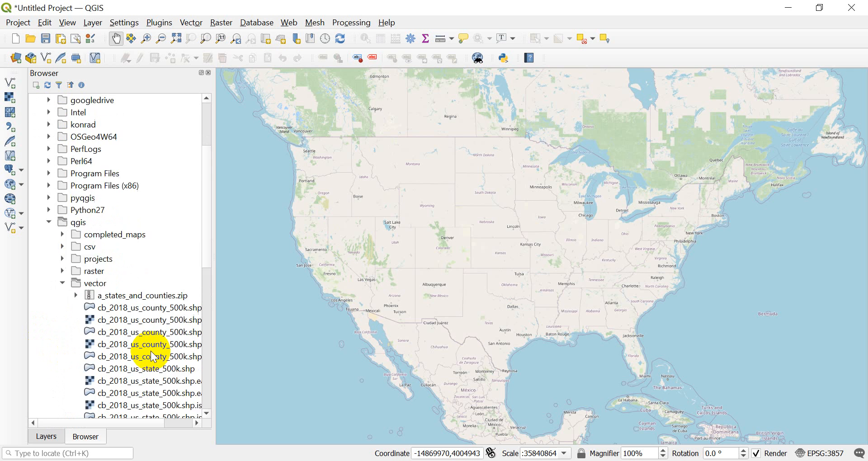
drag(214, 289, 247, 288)
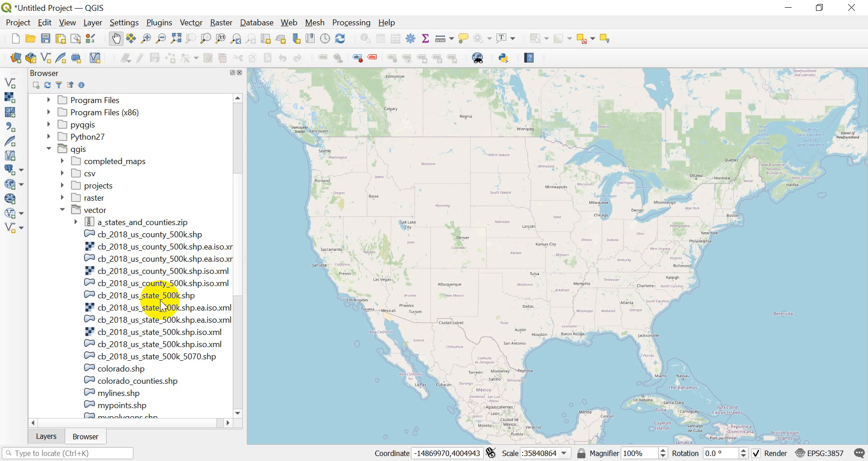
- Add cb_2018_us_state_500k.shp to the map with the NAD83 to WGS 84 (1) transformation, show the layer list and narrow its panel
drag(156, 296, 442, 301)
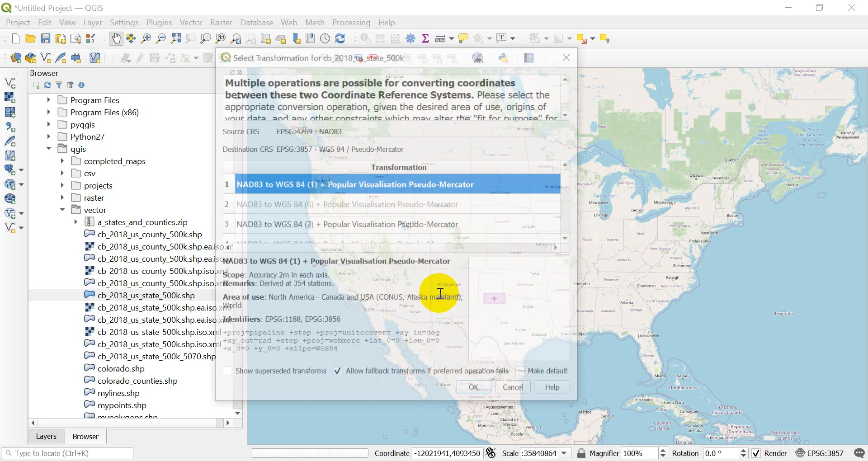
click(476, 392)
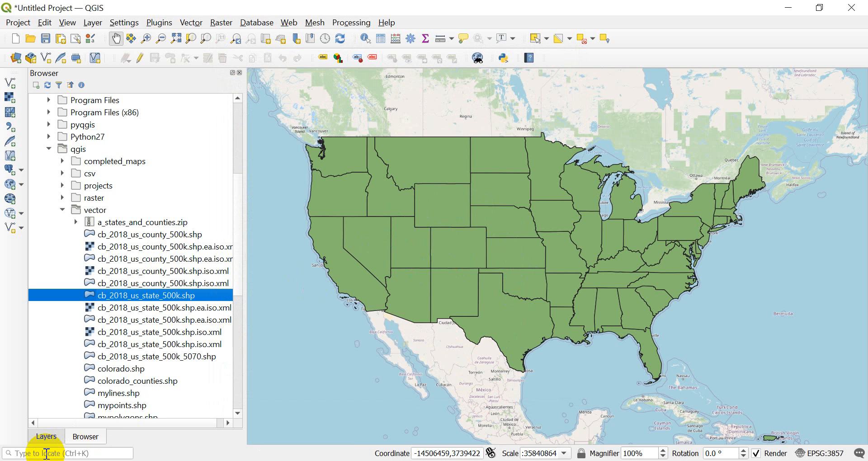
click(45, 437)
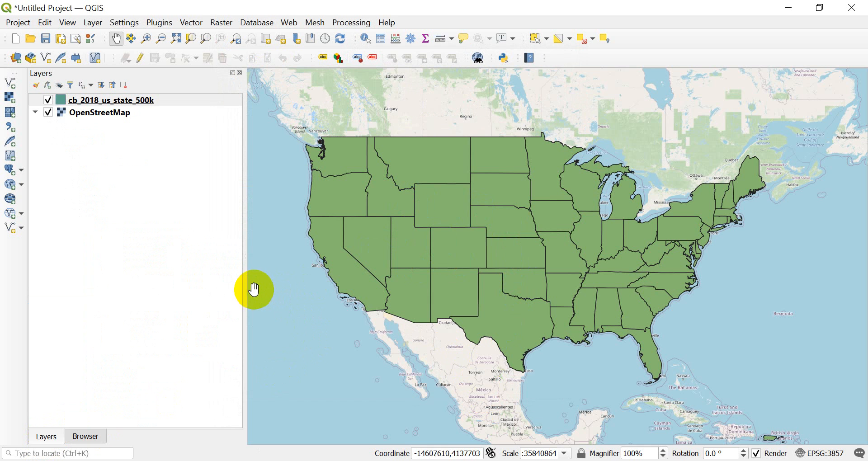
mouse_move(243, 291)
mouse_down()
mouse_move(208, 290)
mouse_move(229, 301)
mouse_up()
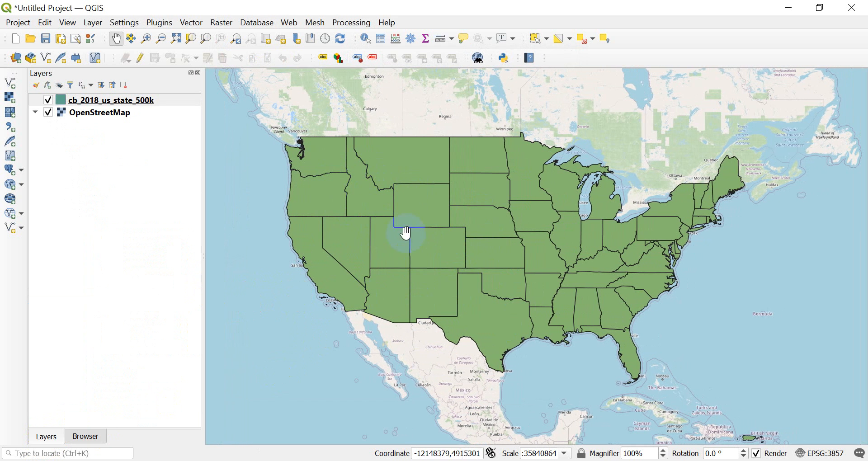
- Examine the full extent of the states layer, including Alaska and Hawaii, and frame the contiguous United States again
scroll(416, 237, down, 2)
drag(393, 222, 484, 224)
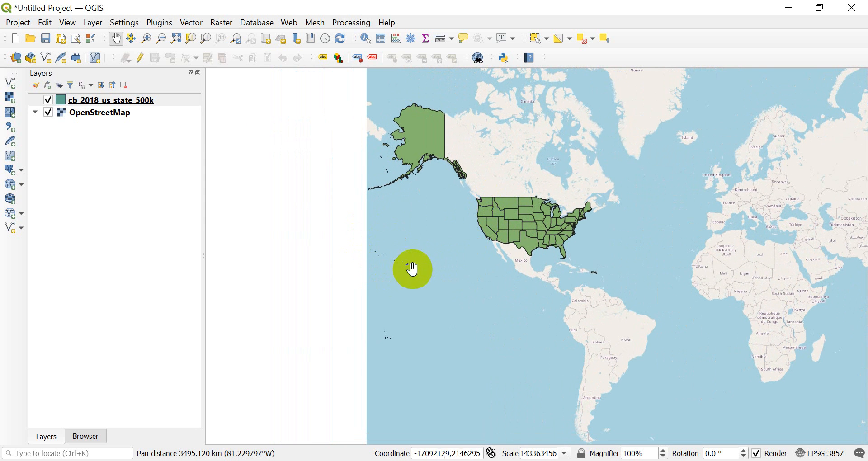
scroll(543, 237, up, 1)
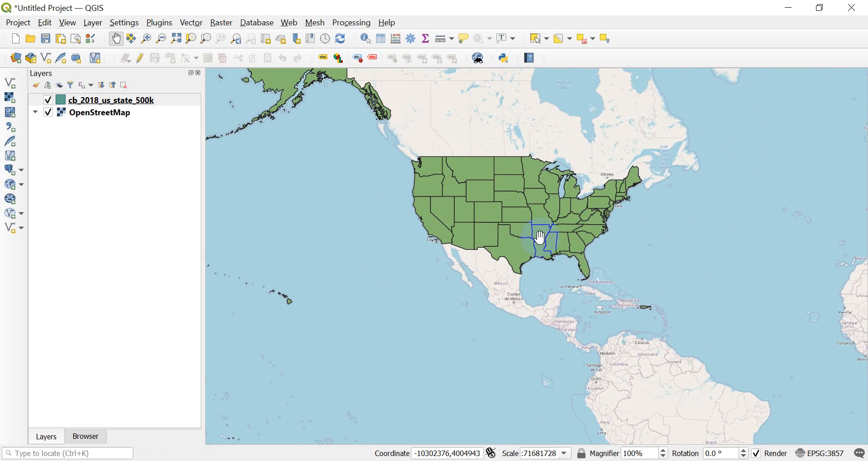
drag(526, 194, 500, 198)
scroll(503, 199, up, 1)
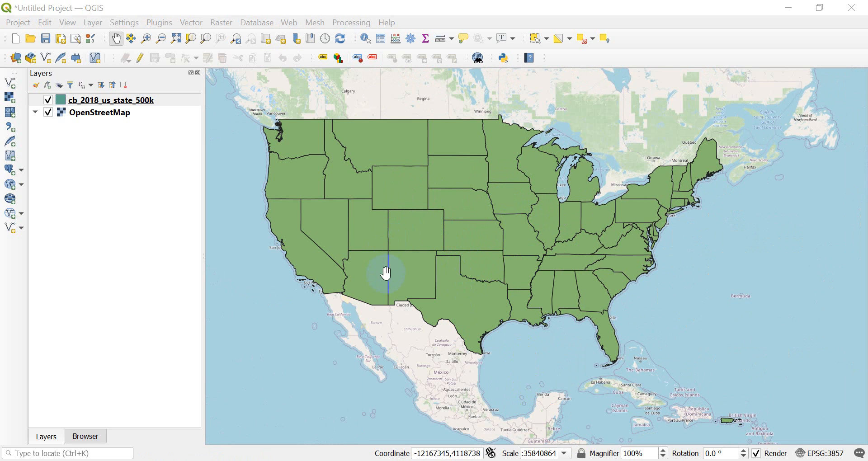
drag(403, 202, 430, 219)
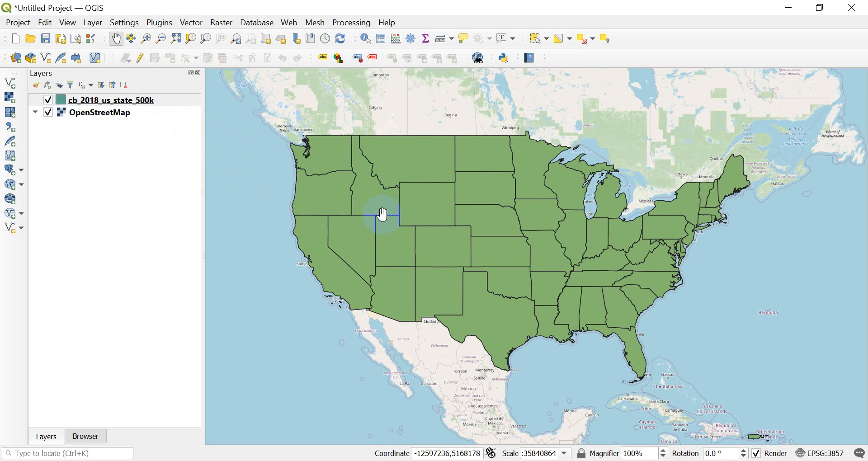
- Examine the attribute table of cb_2018_us_state_500k with its records sorted by GEOID ascending, and close the table
right_click(126, 107)
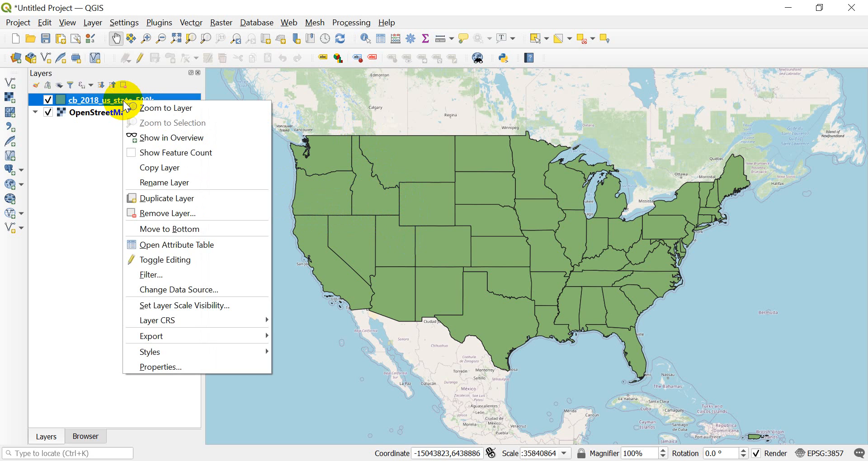
click(172, 244)
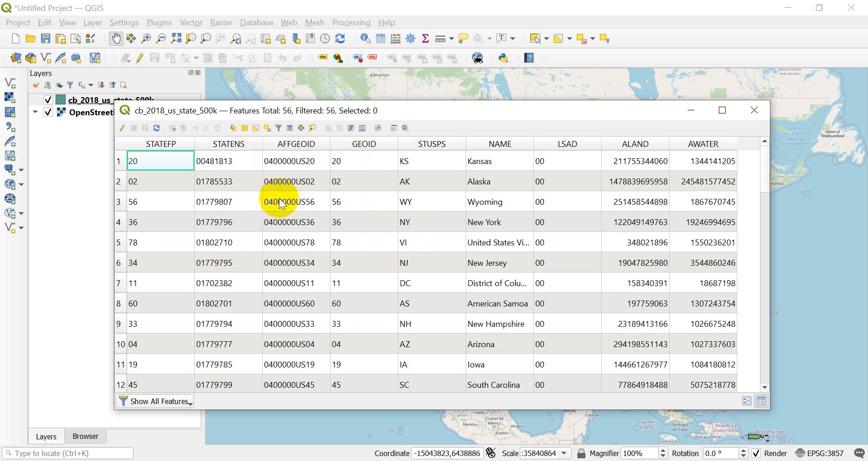
click(366, 146)
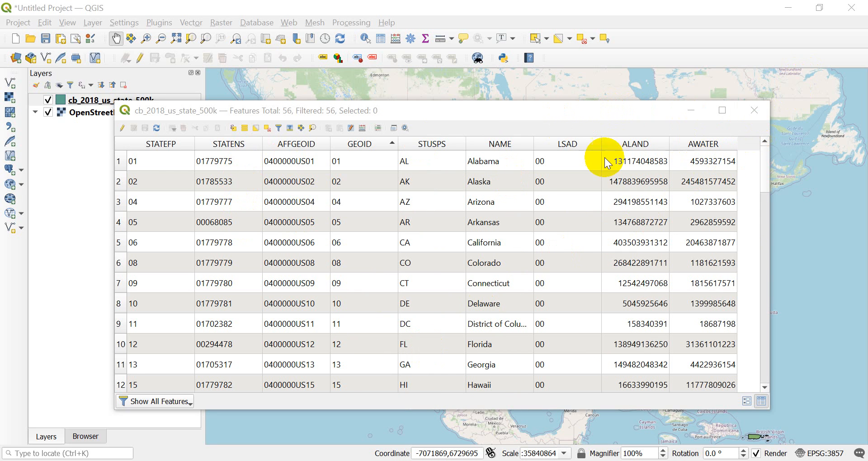
click(754, 110)
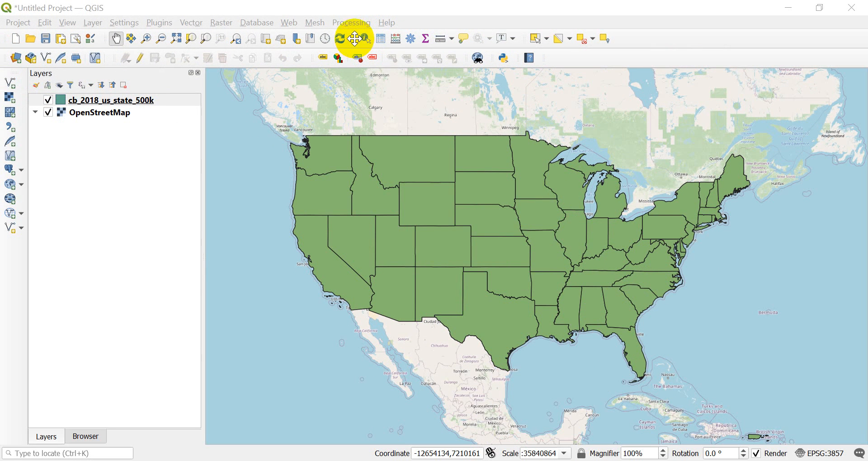
- Check the lists of available panels and toolbars to see which are enabled, without changing any
click(474, 6)
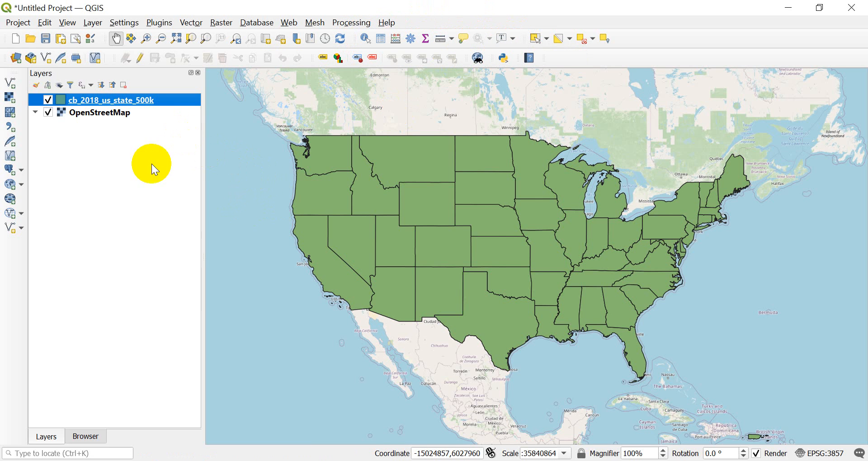
click(68, 25)
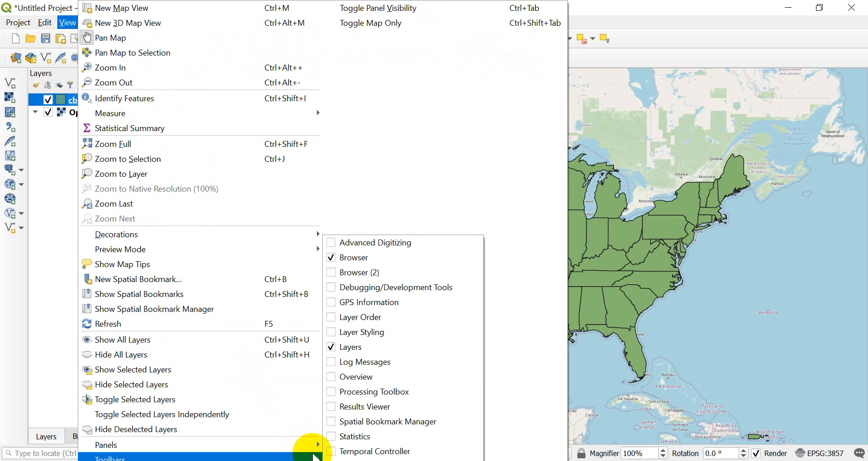
mouse_move(301, 457)
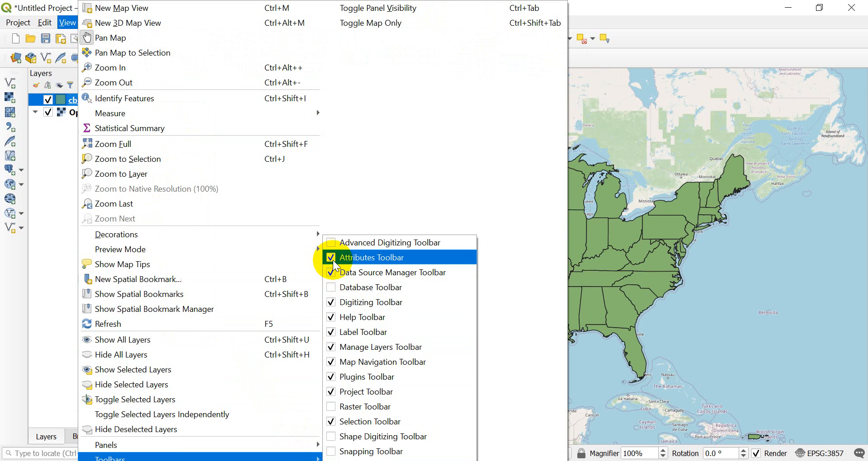
click(722, 38)
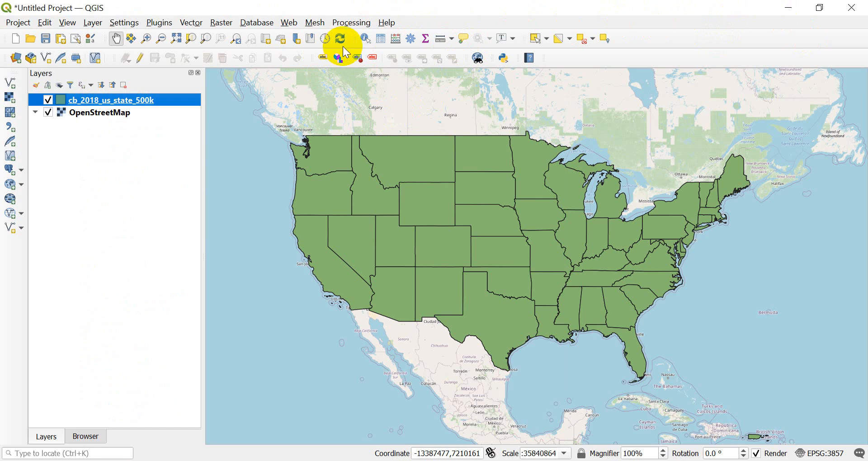
- Use Identify Features to inspect the attributes of individual states, including Wyoming, Missouri, Oklahoma and California
click(366, 38)
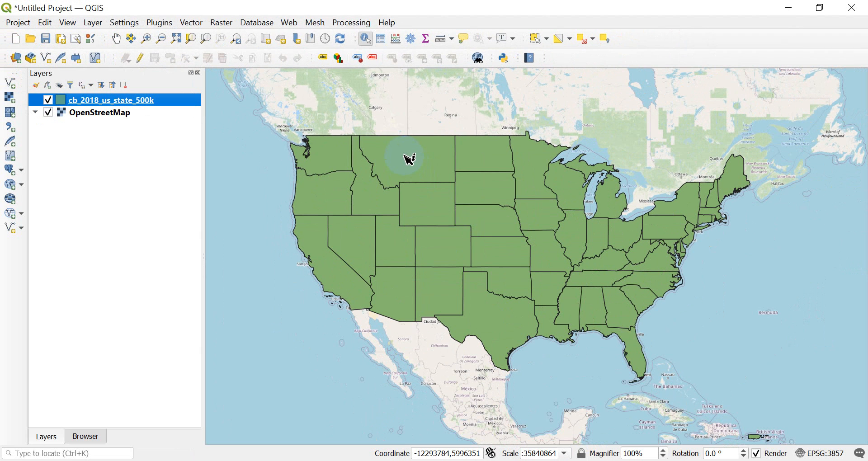
click(433, 204)
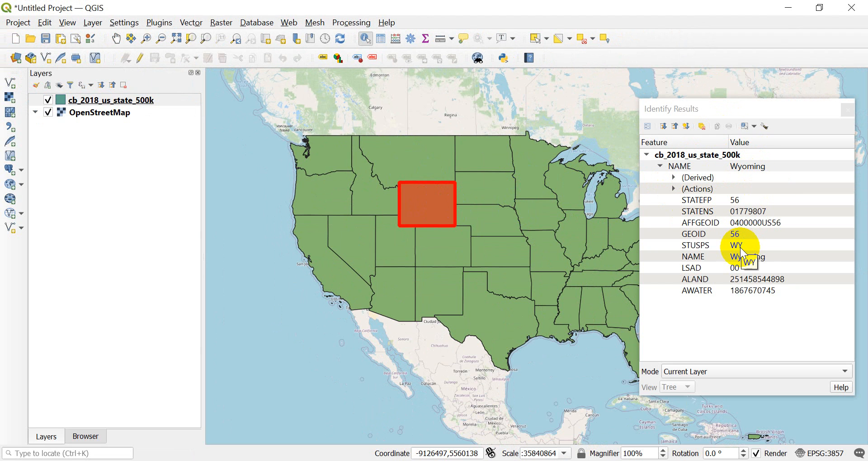
click(549, 260)
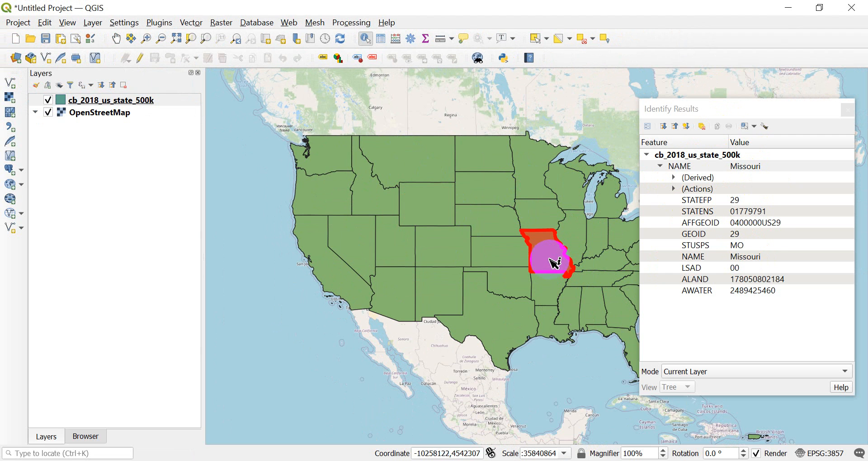
click(549, 262)
click(508, 284)
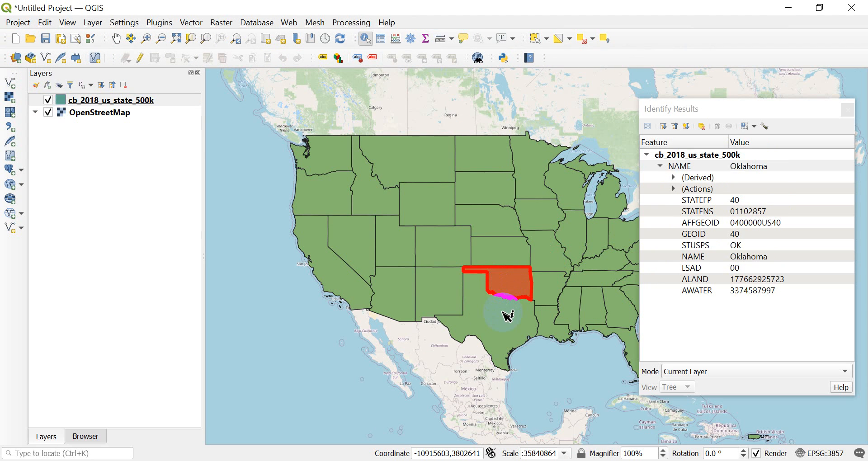
click(503, 312)
click(358, 286)
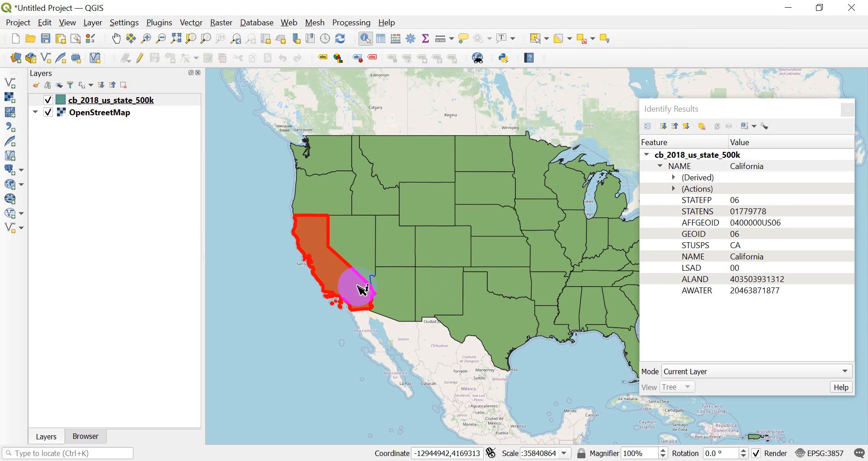
- Identify California again, clear the identify results to remove its highlight, and close the results window
click(847, 110)
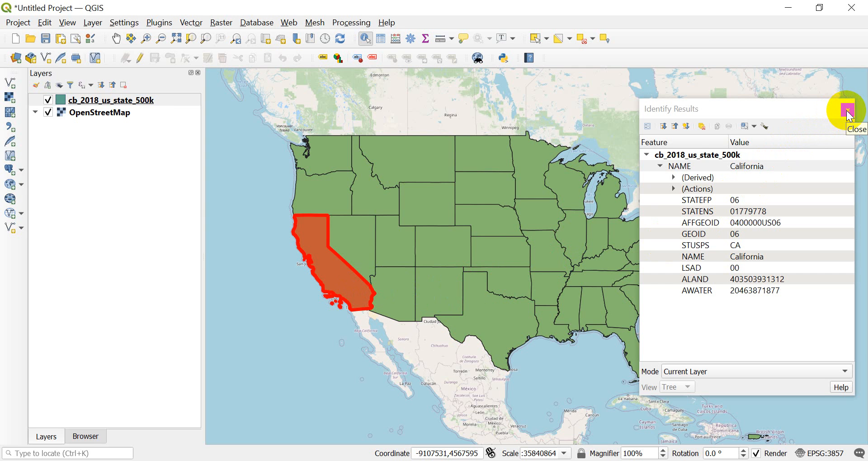
click(351, 276)
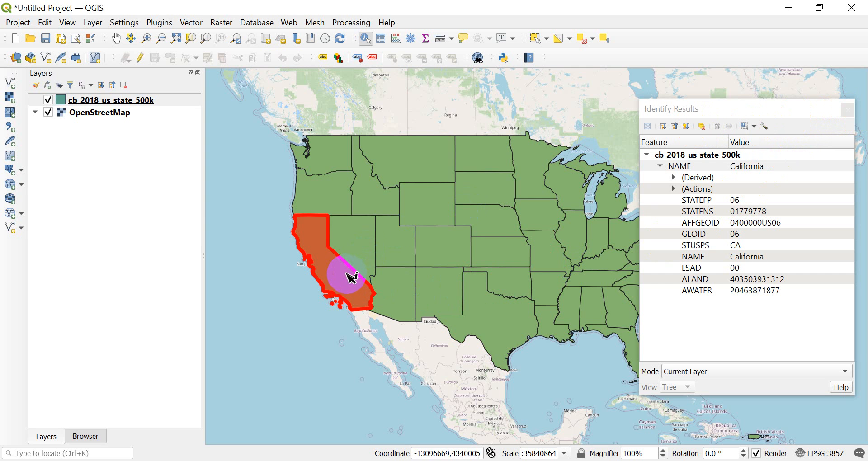
click(702, 126)
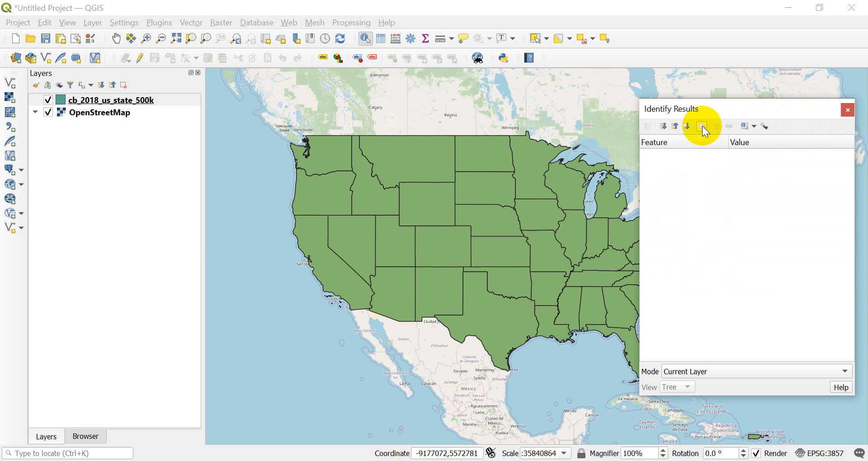
click(848, 111)
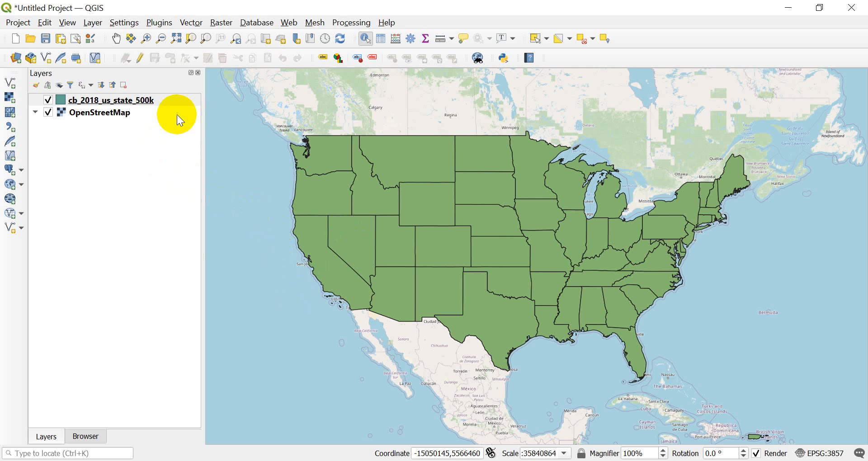
- Remove the cb_2018_us_state_500k layer from the project and confirm the removal
right_click(128, 102)
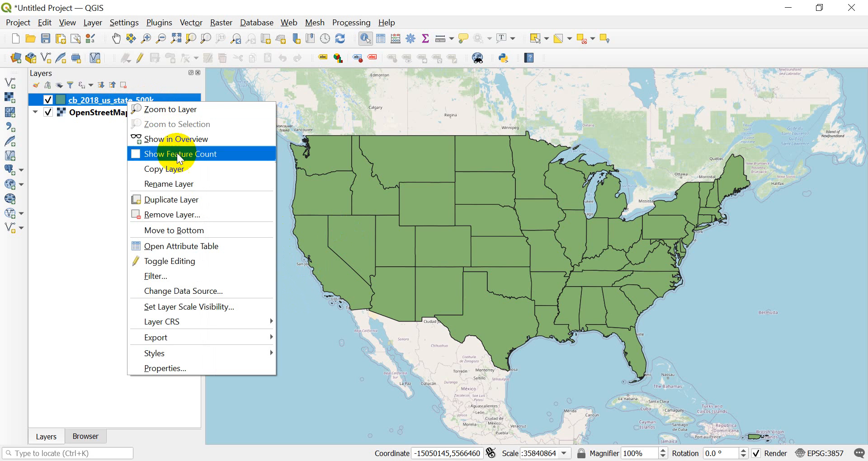
click(171, 220)
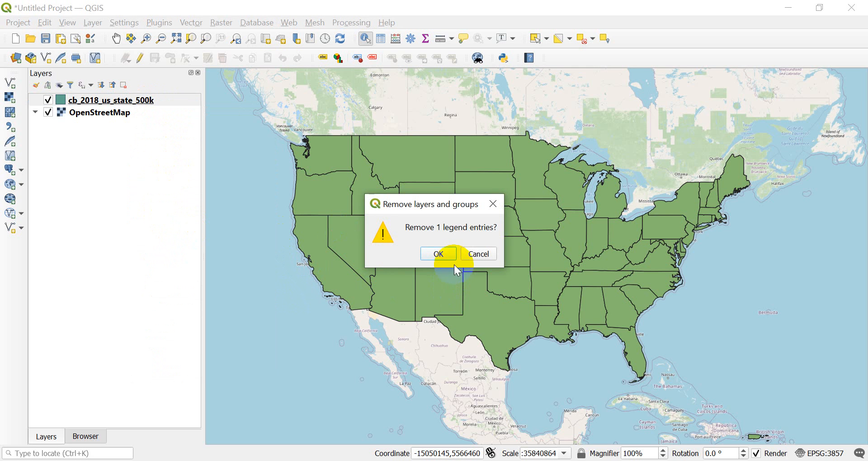
click(447, 253)
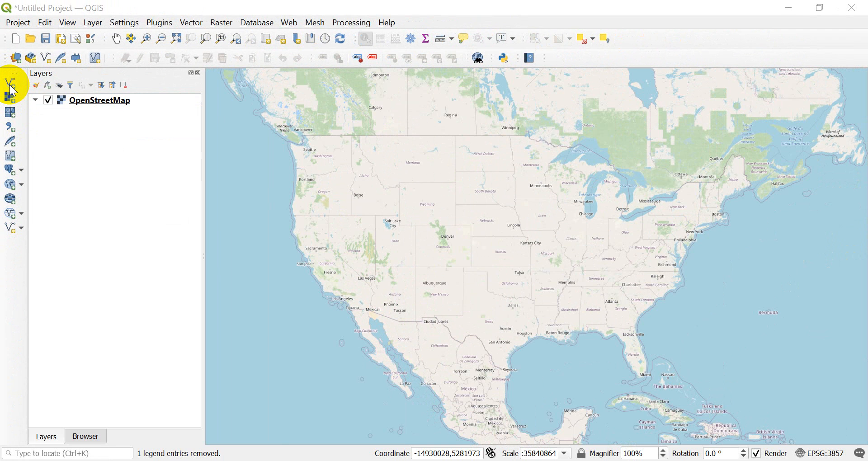
- Open the Data Source Manager for a vector file source and browse to the C:\qgis\vector folder for the dataset
click(12, 89)
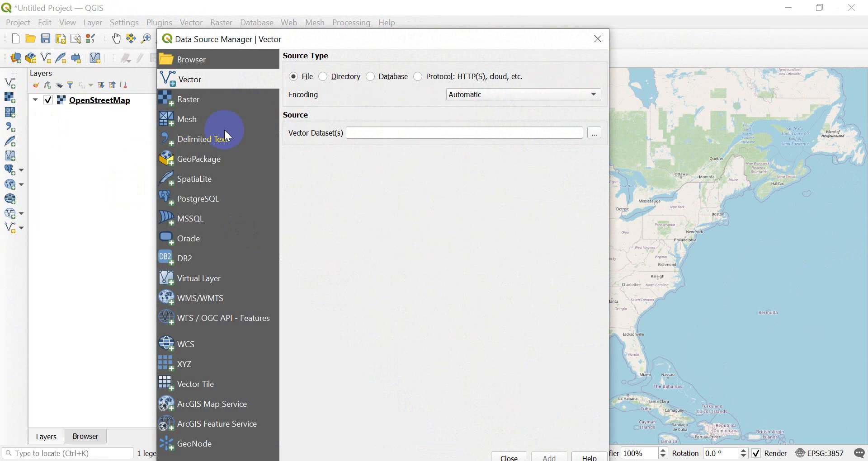
drag(242, 43, 224, 31)
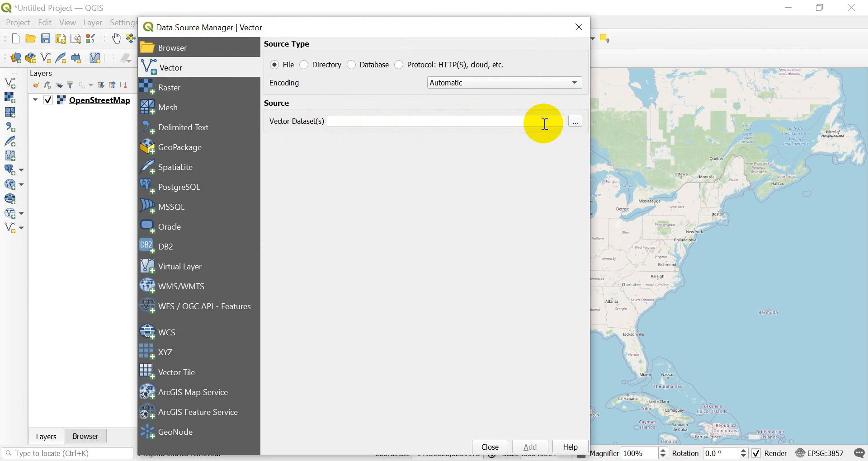
click(577, 123)
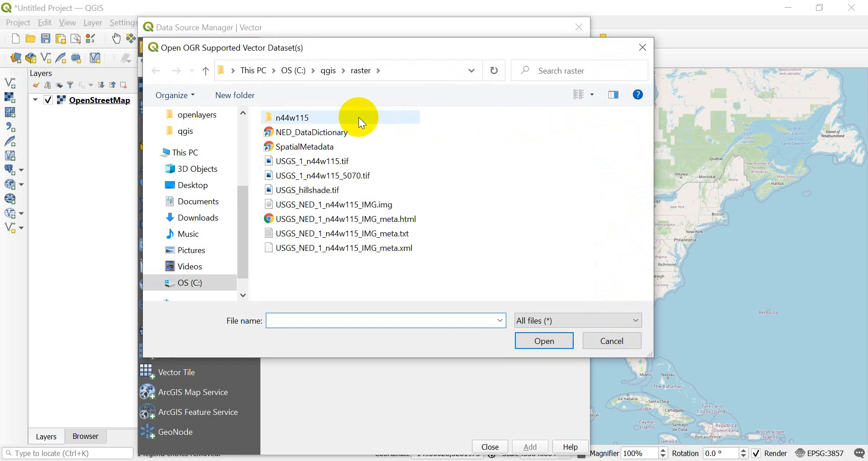
click(327, 72)
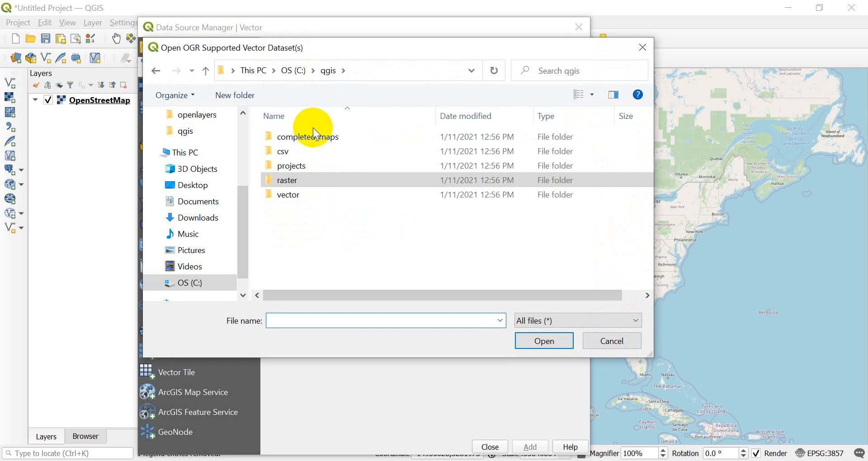
double_click(287, 199)
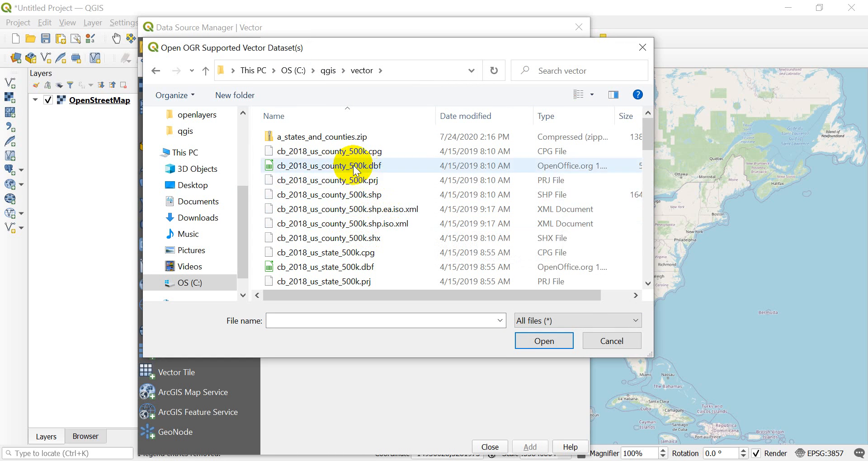
- Select all the cb_2018_us_state_500k component files from .cpg through .shx to examine which files make up the shapefile
scroll(346, 215, down, 1)
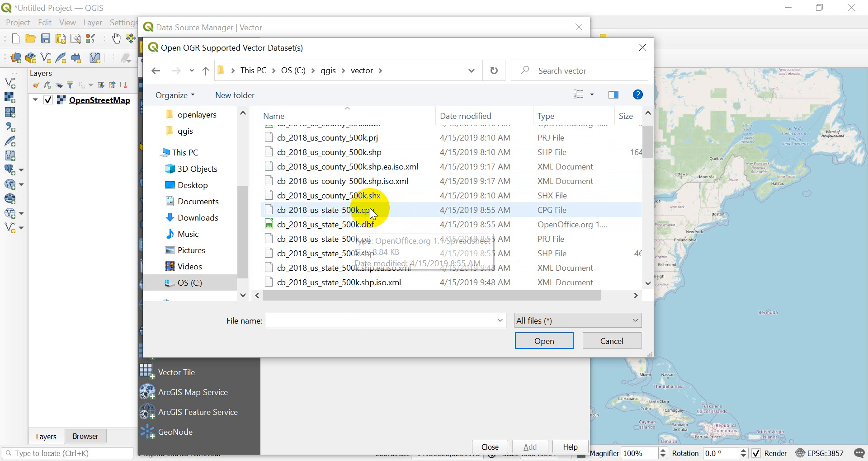
click(346, 212)
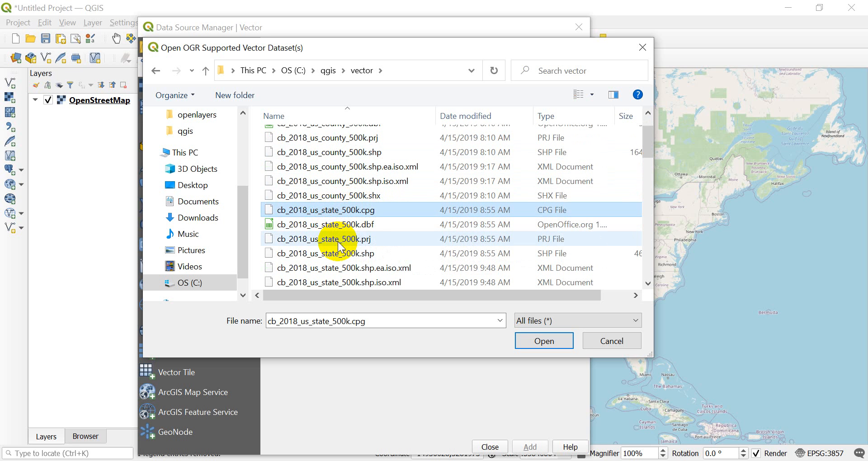
scroll(340, 244, down, 1)
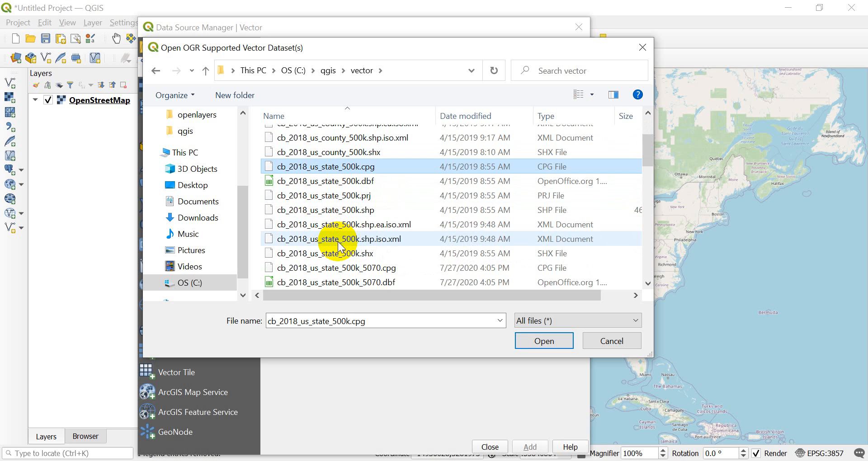
shift+click(364, 255)
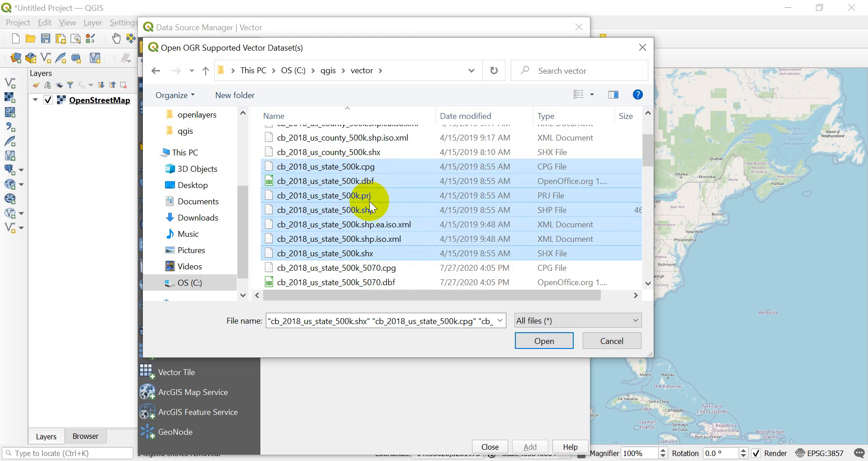
- Choose only cb_2018_us_state_500k.shp as the vector dataset, add it to the map with default options, and close the Data Source Manager
click(355, 210)
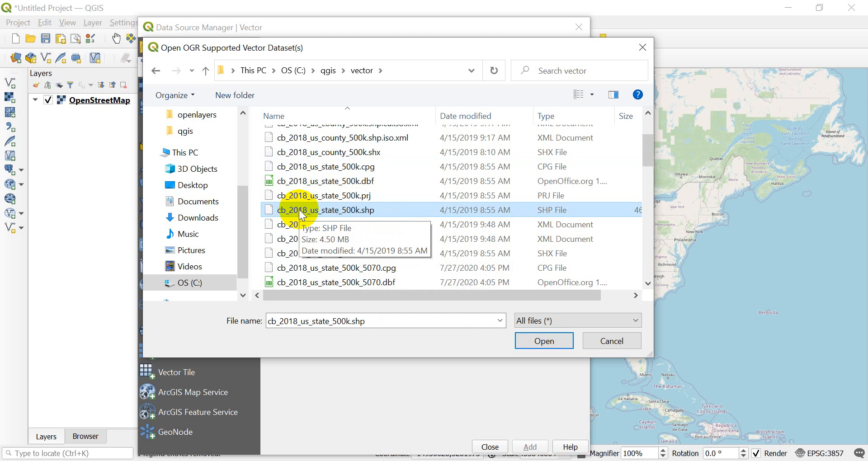
click(325, 222)
click(322, 212)
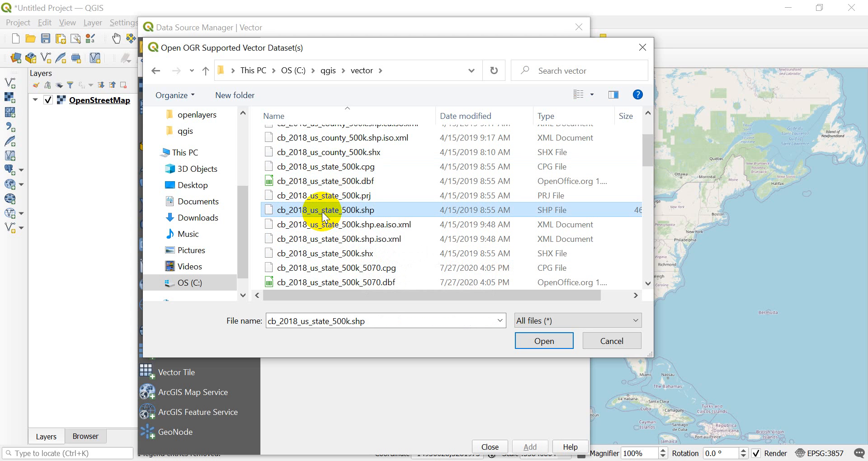
click(356, 224)
click(351, 210)
click(545, 342)
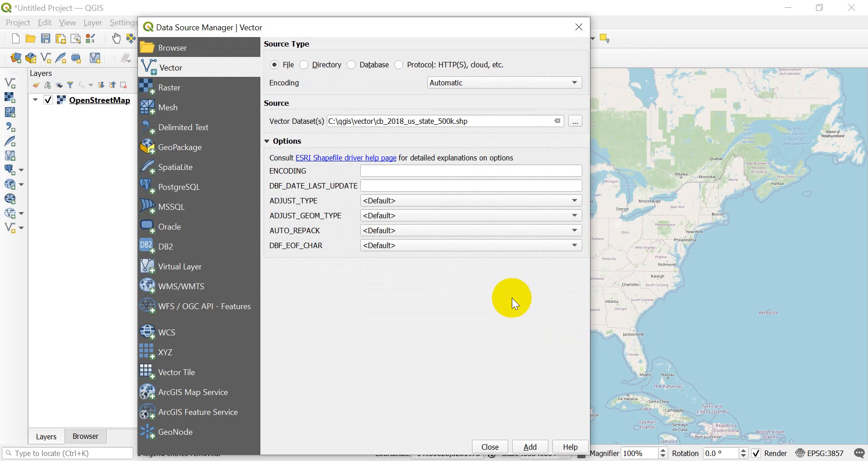
click(527, 447)
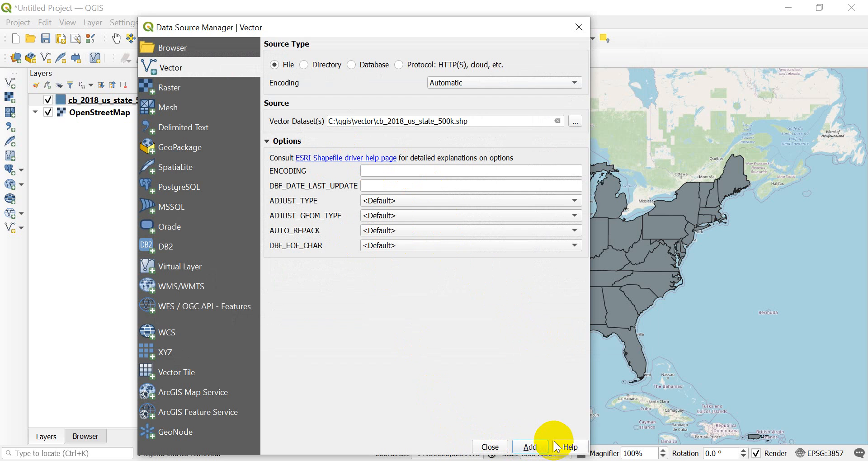
click(490, 446)
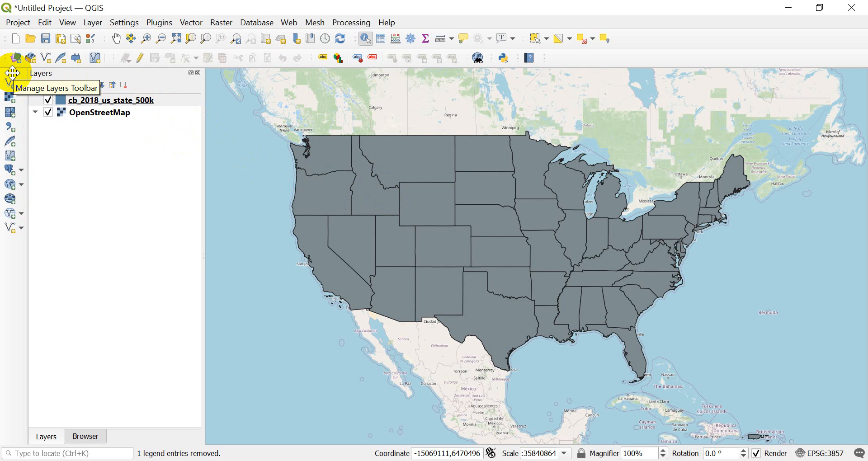
- Look up where the panel and toolbar visibility lists are found, without changing any of them
click(69, 25)
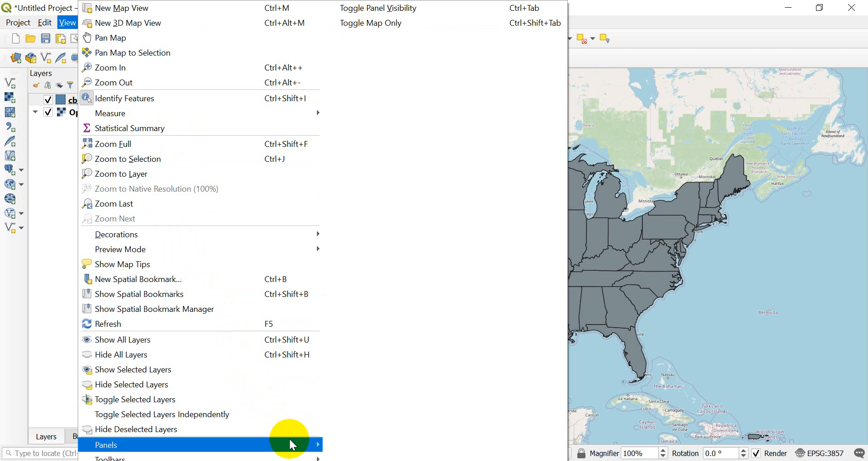
mouse_move(298, 457)
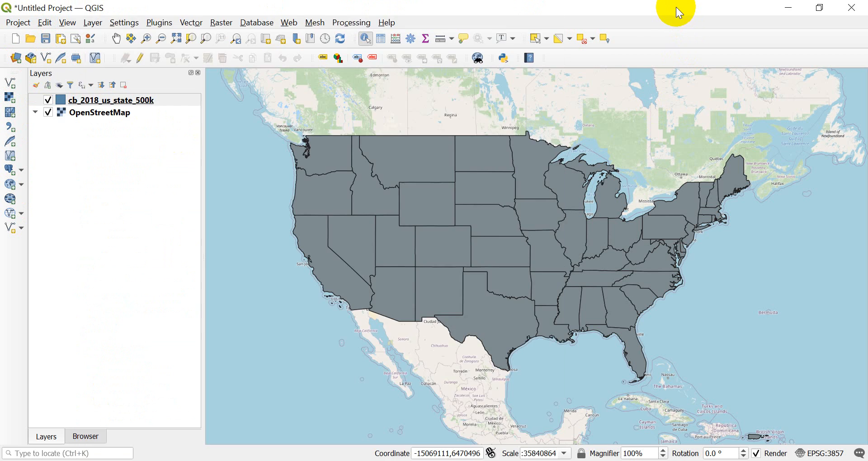
click(672, 17)
- Remove the newly added cb_2018_us_state_500k layer from the project, confirming the removal
right_click(143, 103)
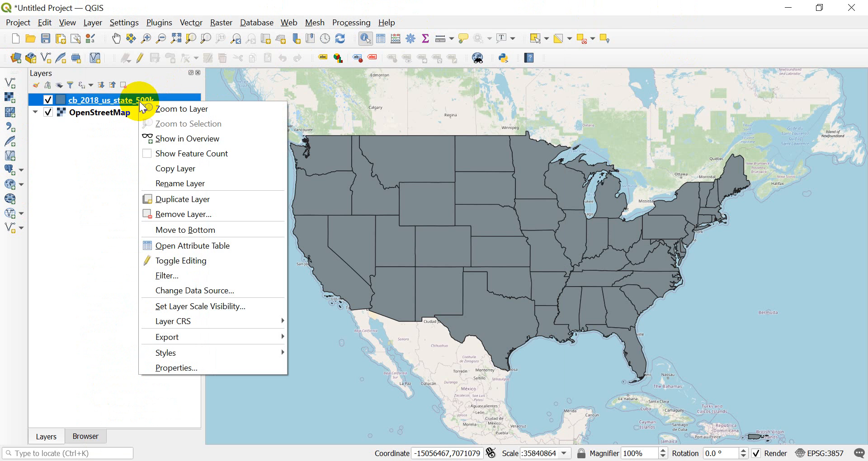
click(190, 214)
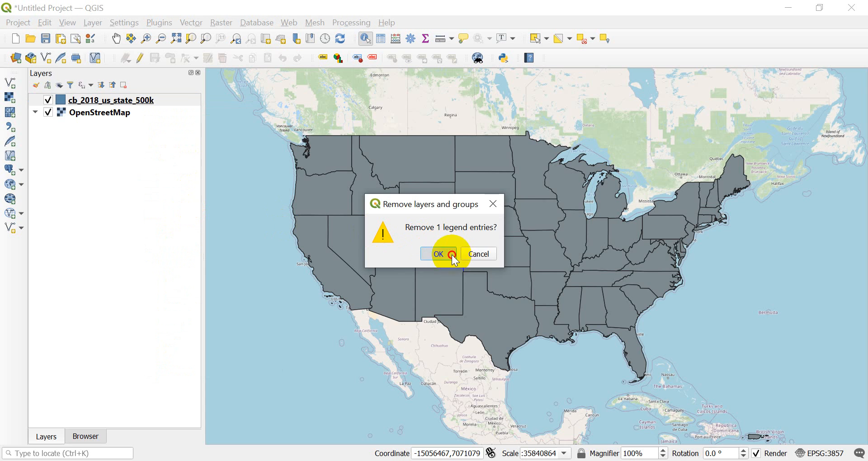
click(437, 252)
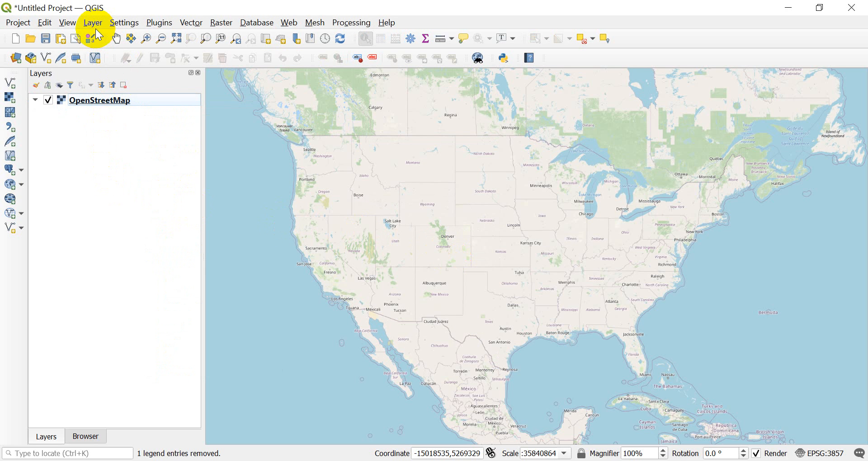
- Add cb_2018_us_state_500k.shp from C:\qgis\vector as a vector layer again through the general Data Source Manager, and close the manager
click(93, 22)
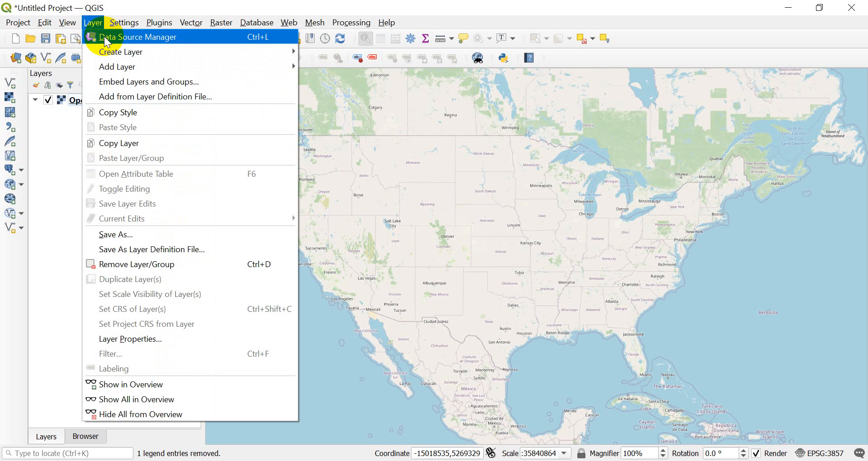
click(105, 38)
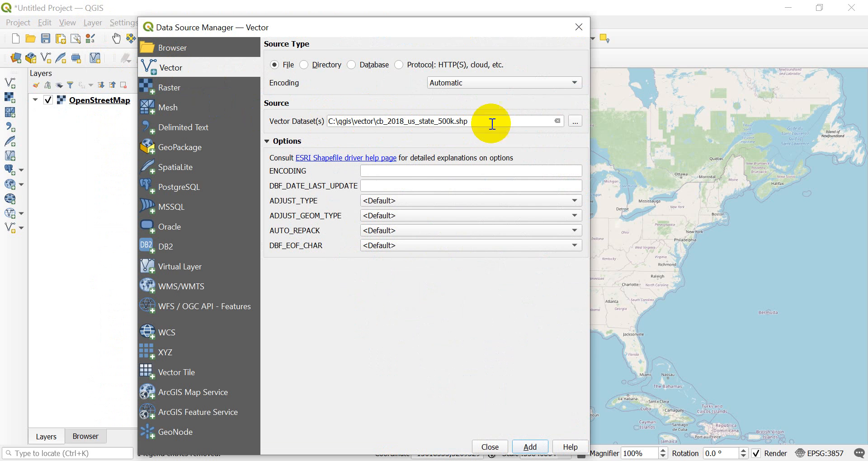
click(574, 123)
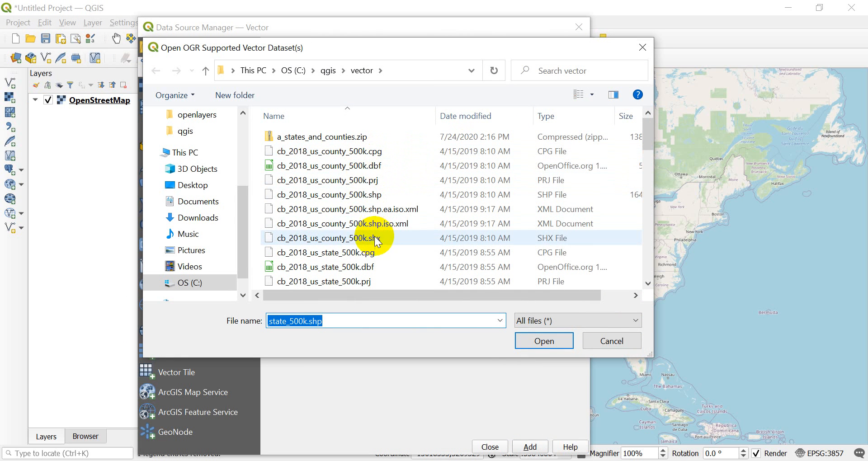
scroll(355, 261, down, 1)
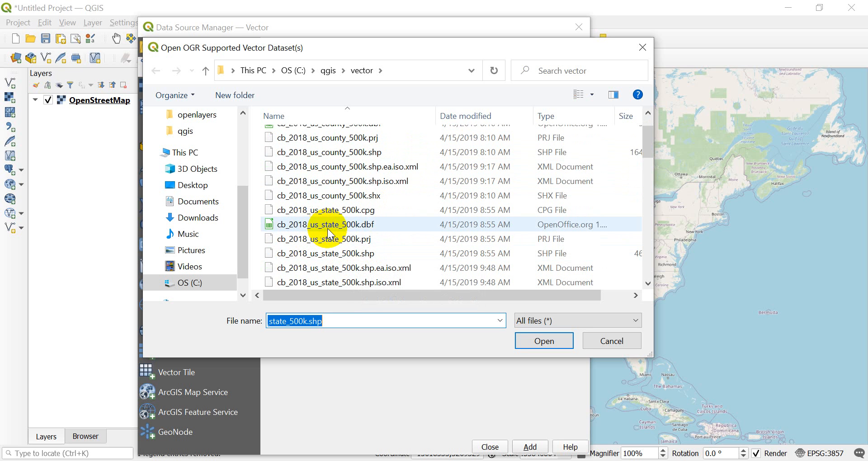
click(366, 256)
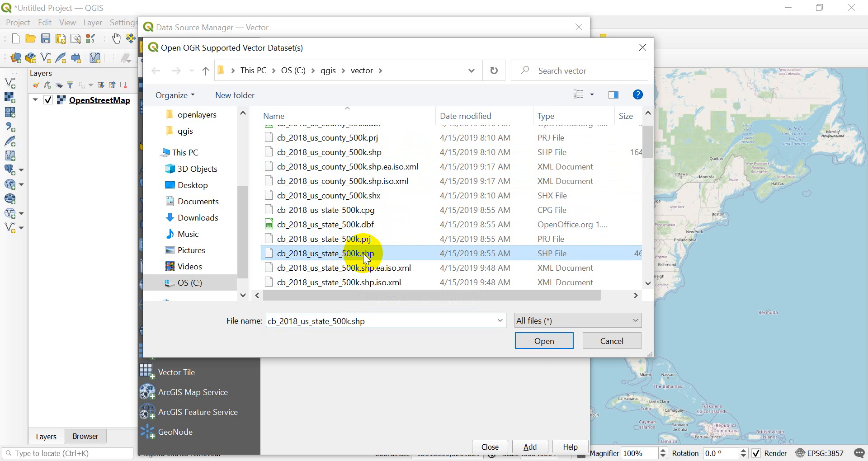
click(540, 341)
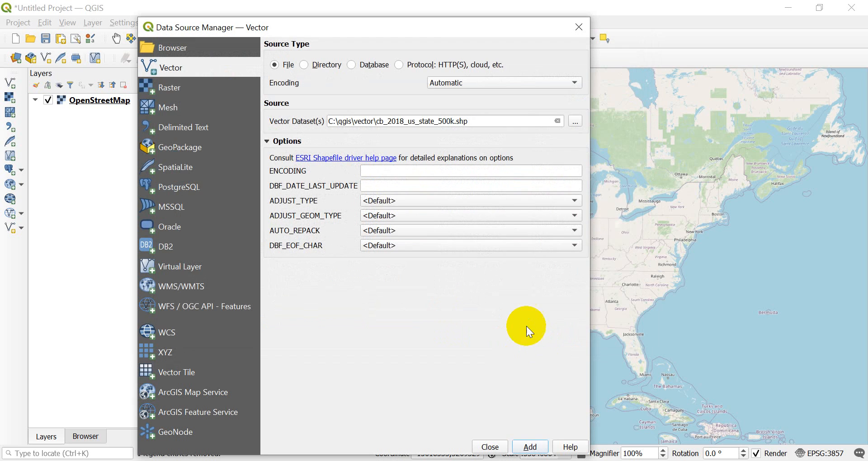
click(533, 447)
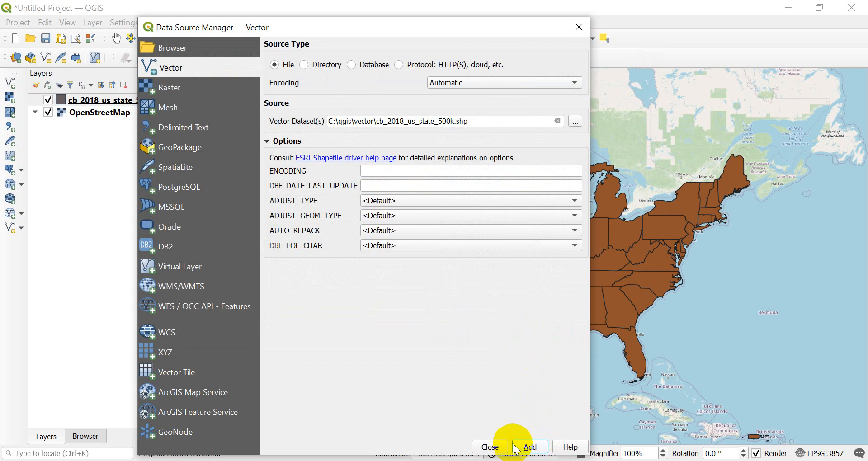
click(491, 447)
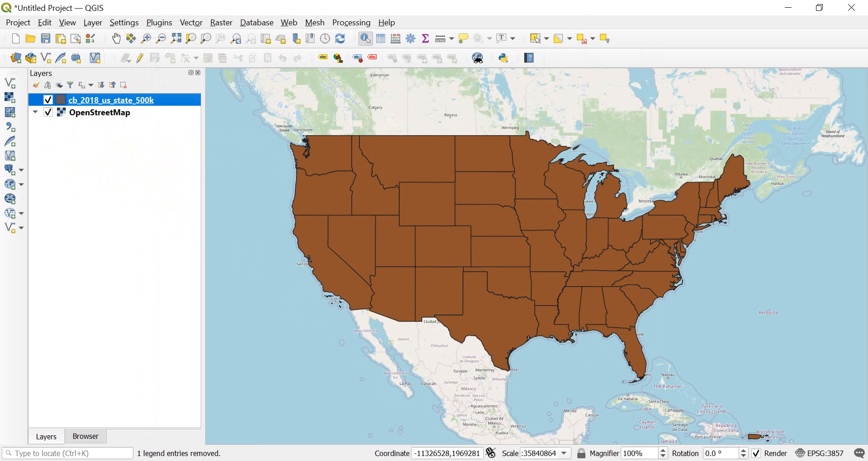
click(353, 442)
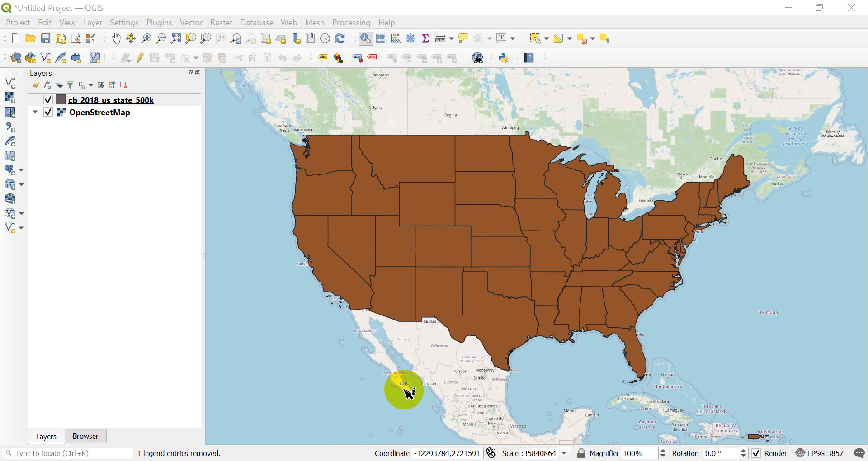
click(389, 327)
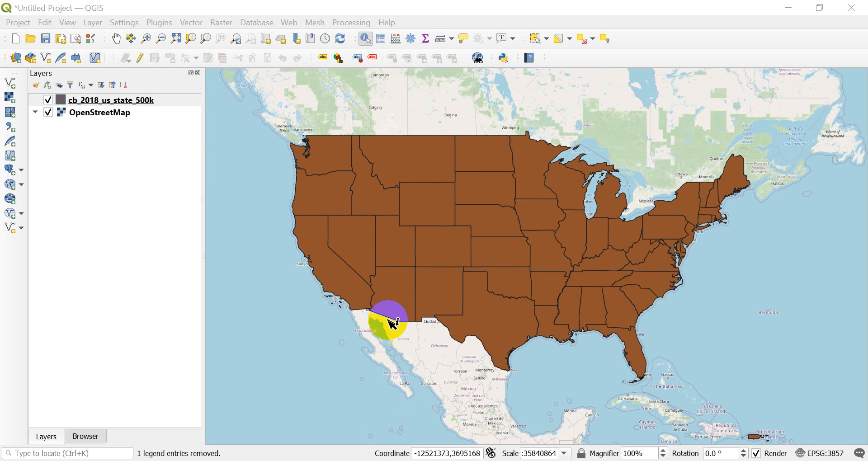
click(315, 265)
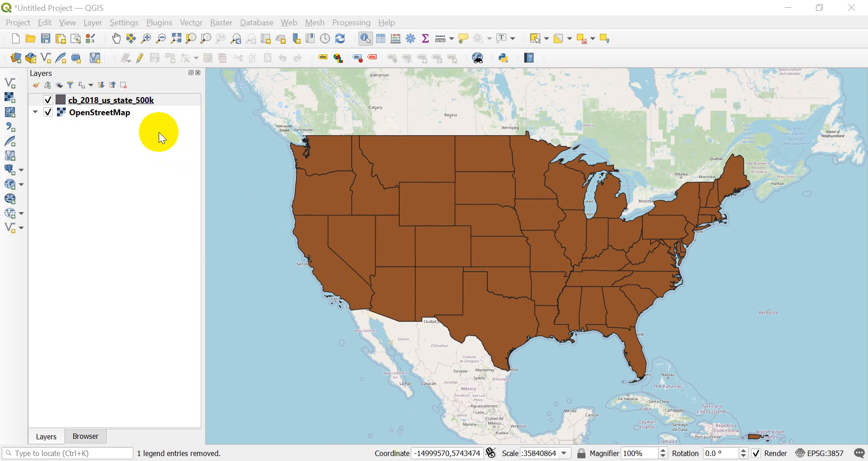
- Open the attribute table of the cb_2018_us_state_500k layer, shrink its window and move it so the map shows beside it
right_click(125, 100)
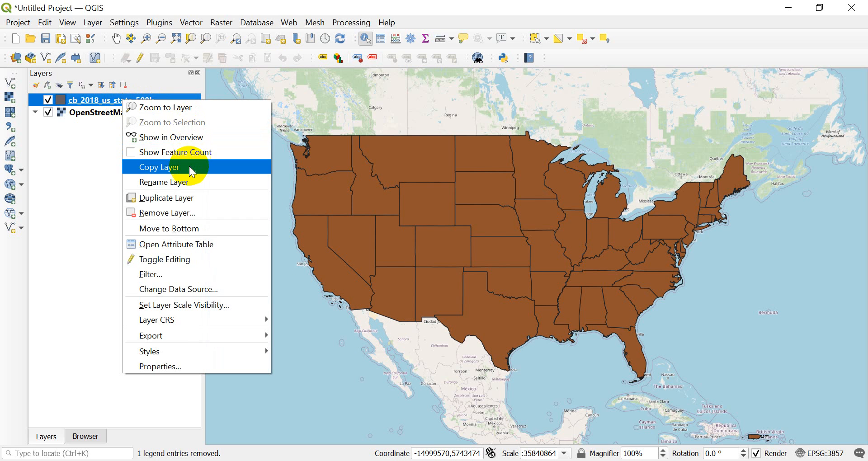
click(180, 246)
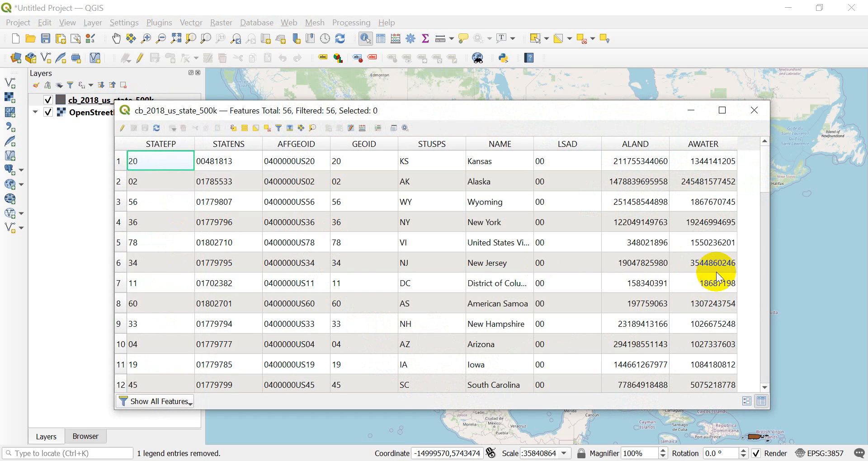
drag(772, 253, 547, 253)
drag(357, 410, 356, 315)
drag(326, 111, 259, 94)
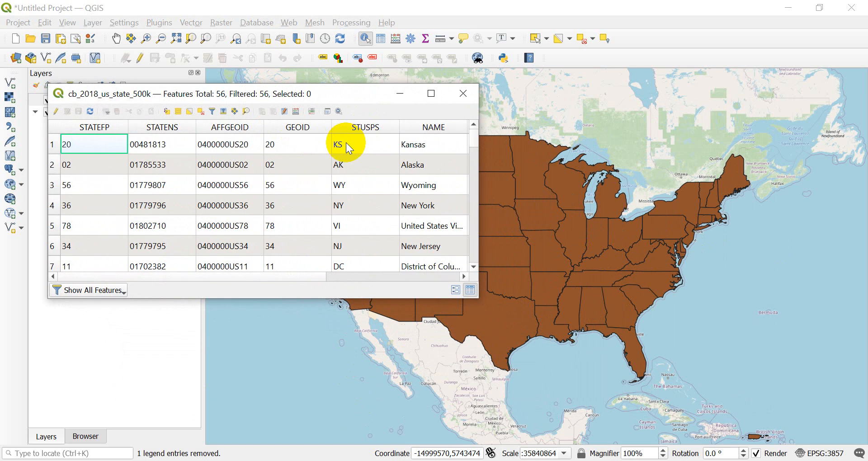
- Sort the attribute table by the STUSPS column in ascending order, and reverse the sort to descending
click(367, 127)
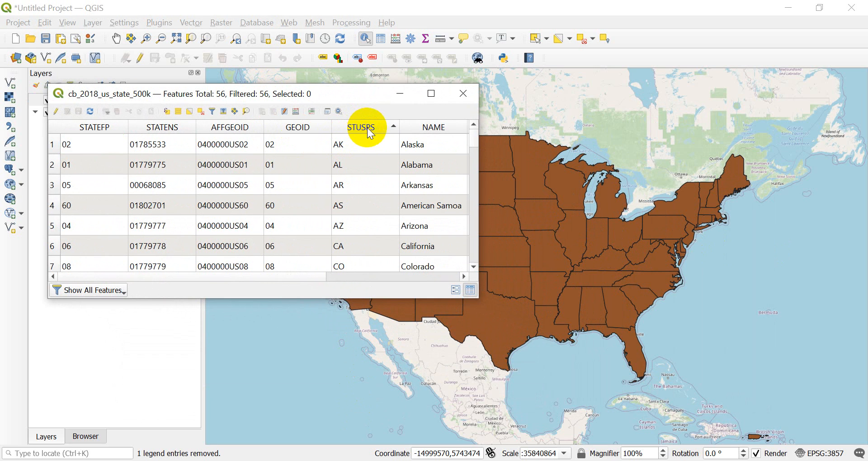
click(395, 125)
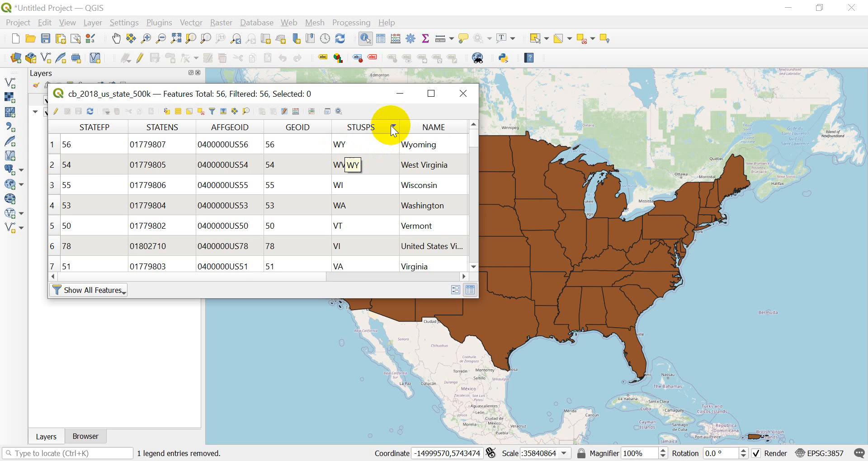
- Sort the attribute table by STUSPS in ascending order, and select the Alabama, Arkansas and Arizona rows one at a time
click(393, 127)
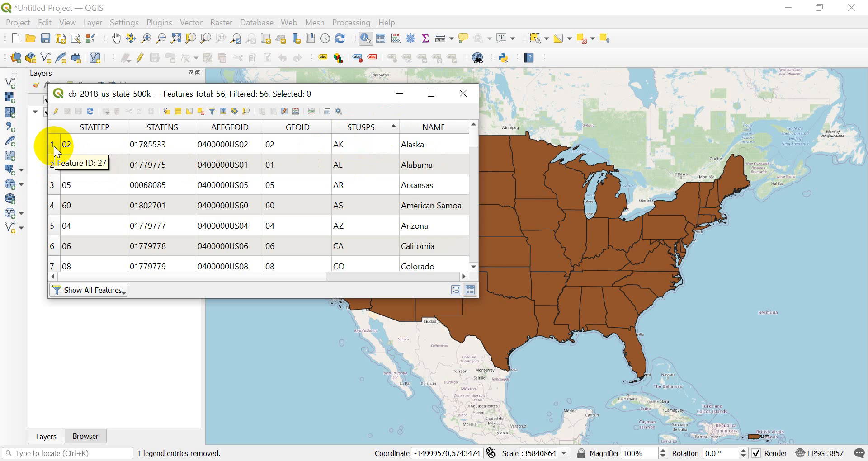
click(58, 171)
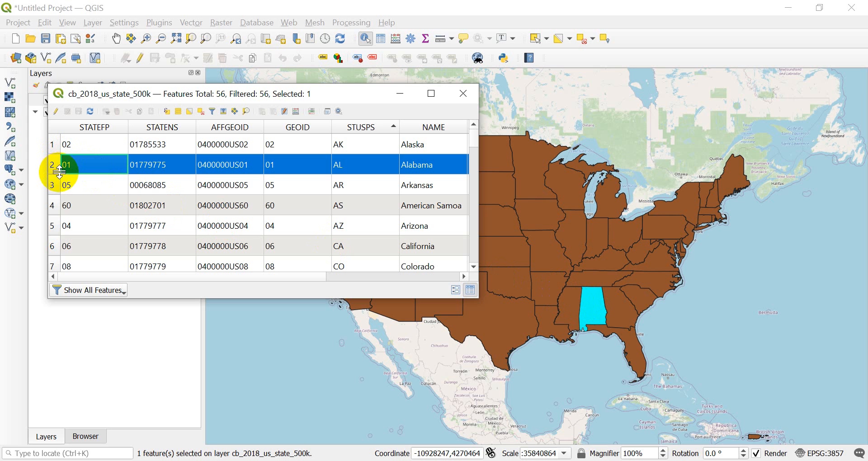
click(58, 187)
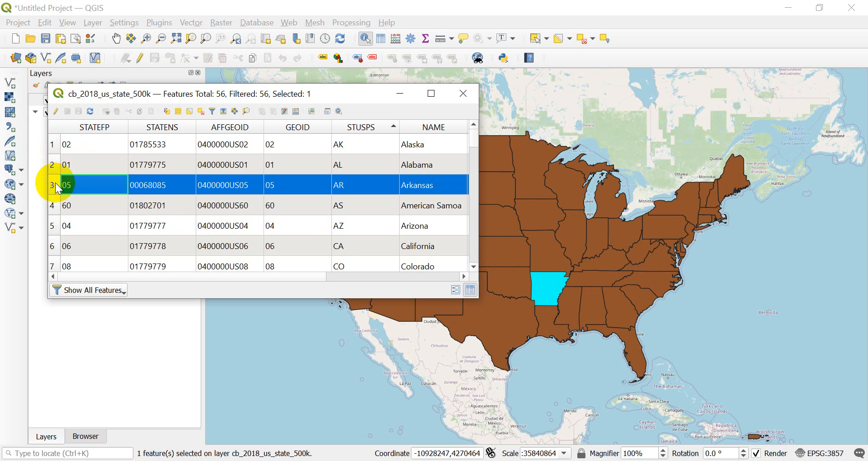
click(55, 169)
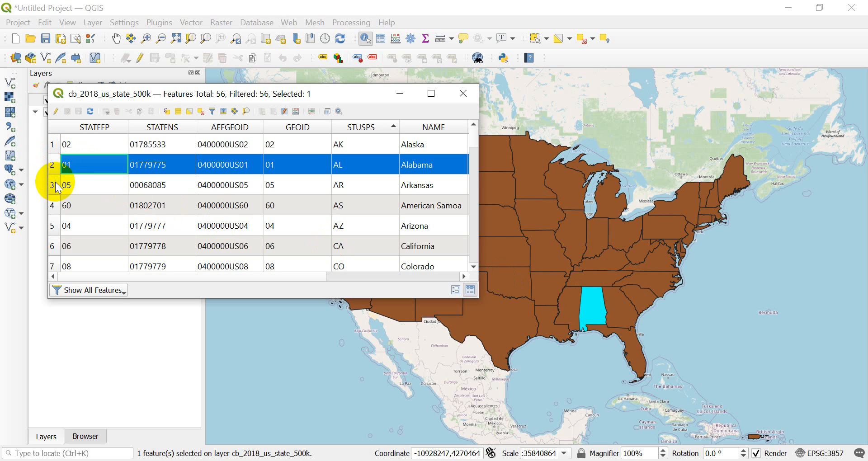
click(56, 186)
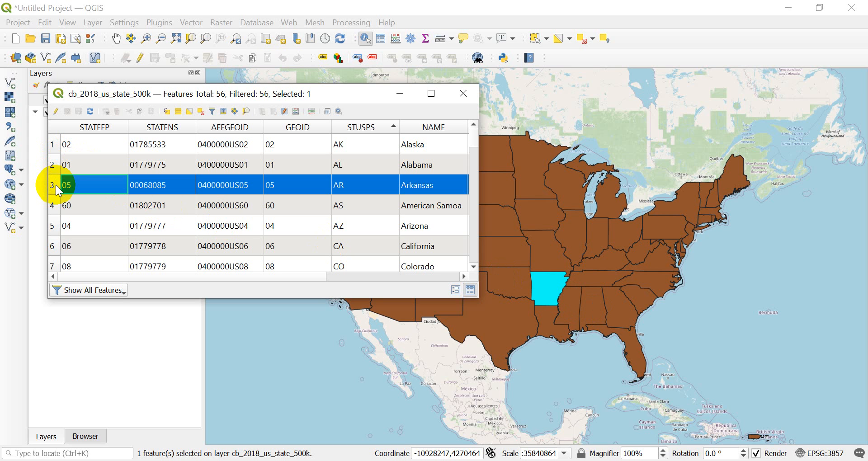
click(57, 229)
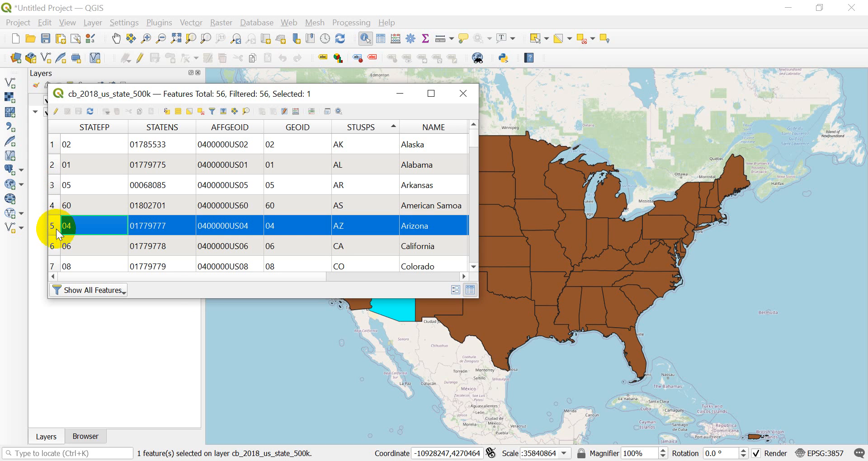
- Select the Alabama, Arkansas and Arizona rows together in the attribute table, and remove Arizona from the selection
click(54, 170)
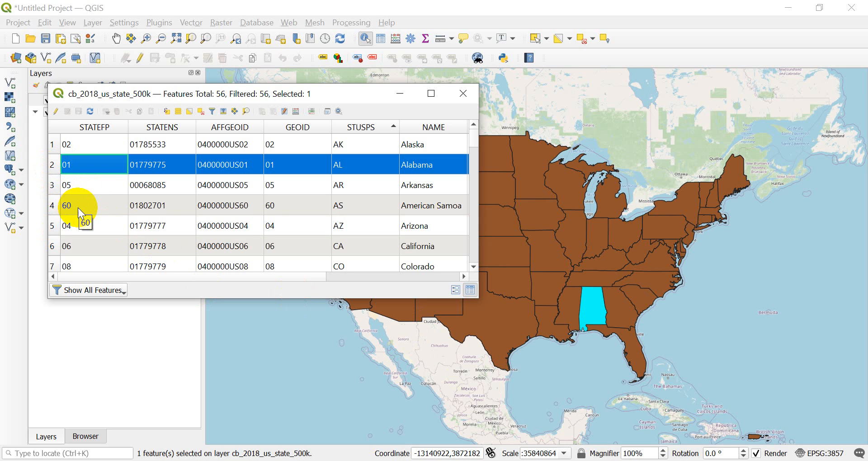
ctrl+click(56, 187)
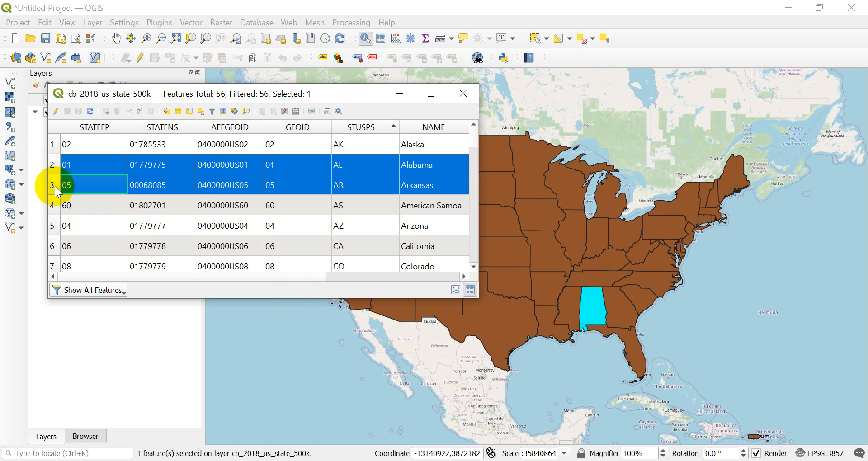
ctrl+click(57, 228)
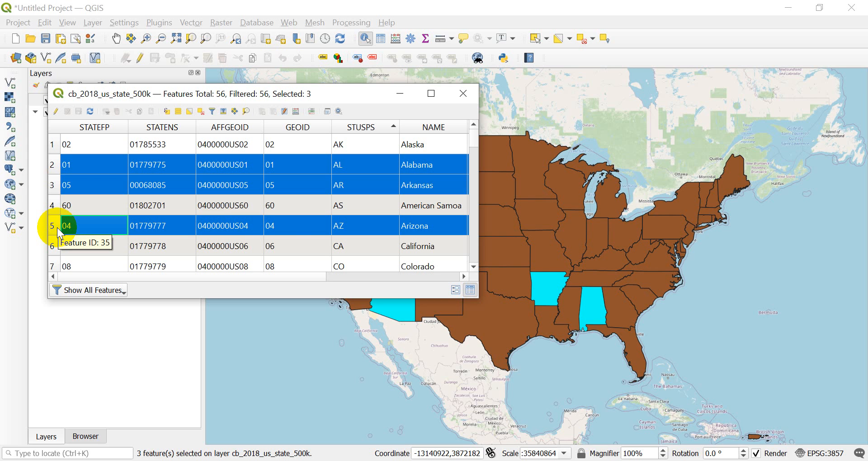
ctrl+click(57, 227)
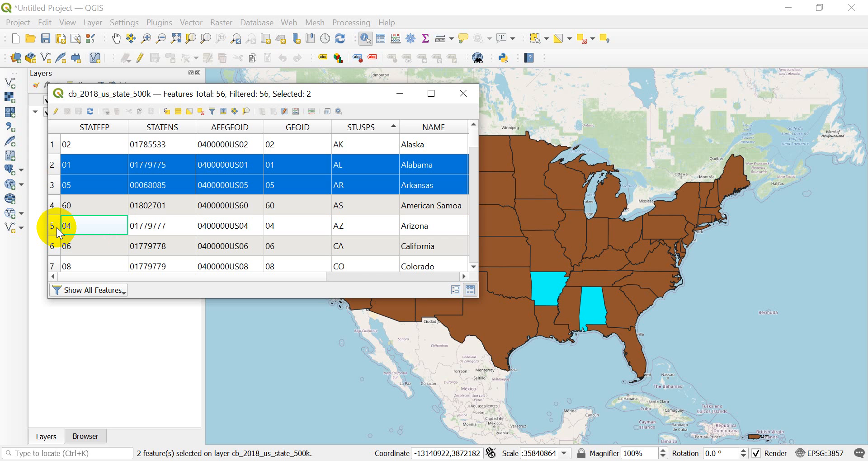
- Select the continuous row range from Alabama to Wyoming, and replace it with the range from Wyoming up to Virginia
click(55, 166)
drag(55, 167, 58, 261)
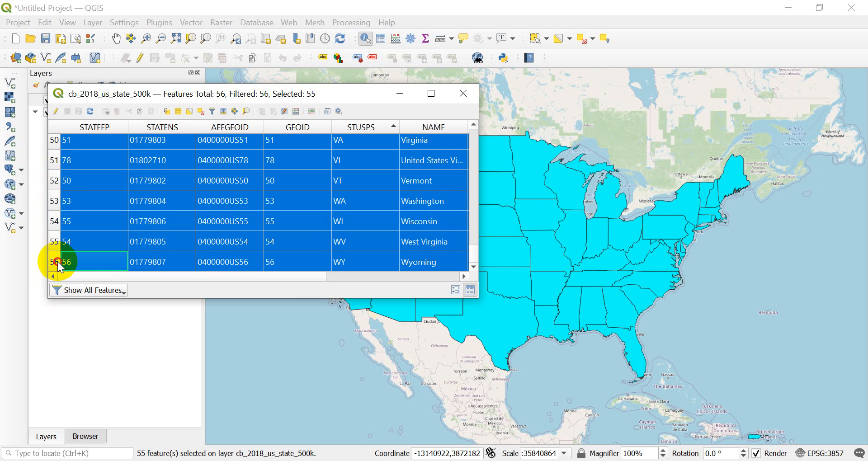
click(57, 261)
drag(58, 261, 55, 142)
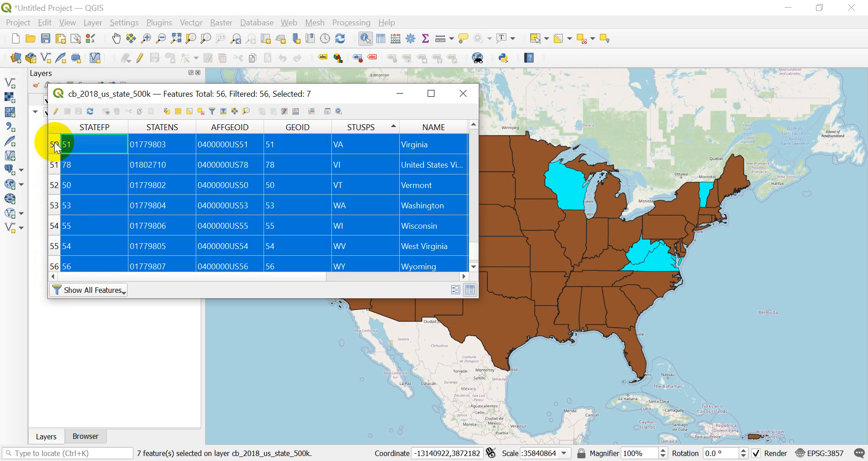
- Select only the Virginia row, return to the start of the table, and deselect all features of the layer
click(55, 145)
scroll(82, 204, up, 8)
scroll(81, 199, up, 8)
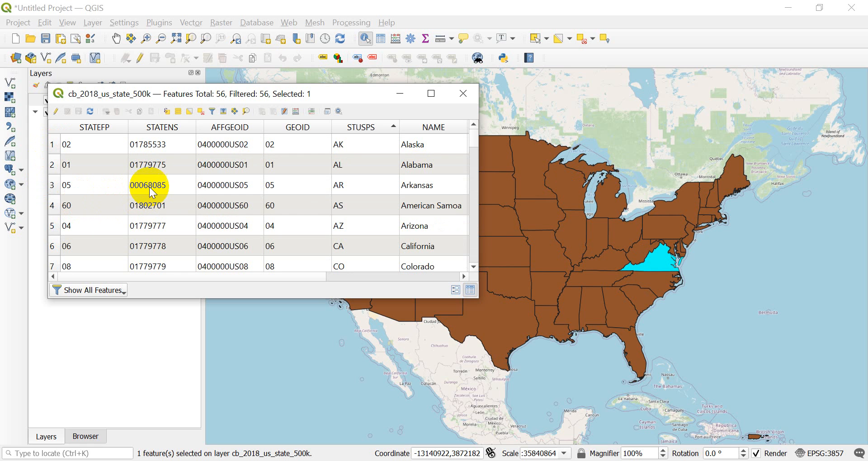
click(203, 111)
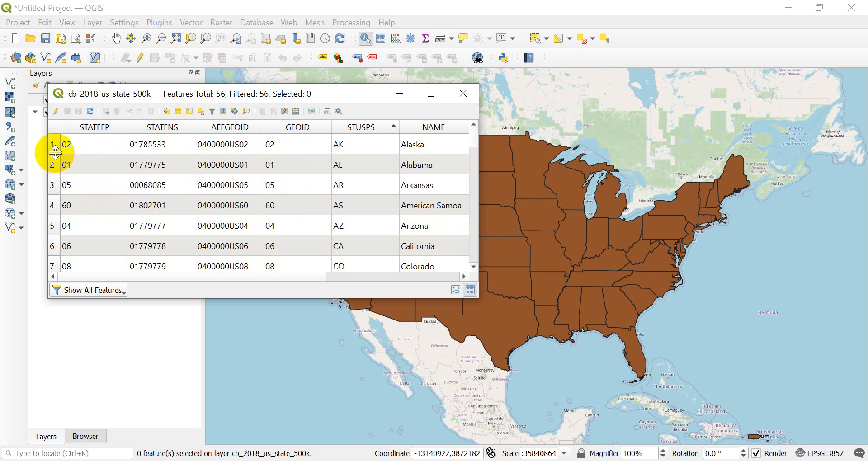
- Select the rows from Alabama to Massachusetts, filter the table to show selected features only, and look through the filtered rows
drag(55, 168, 56, 226)
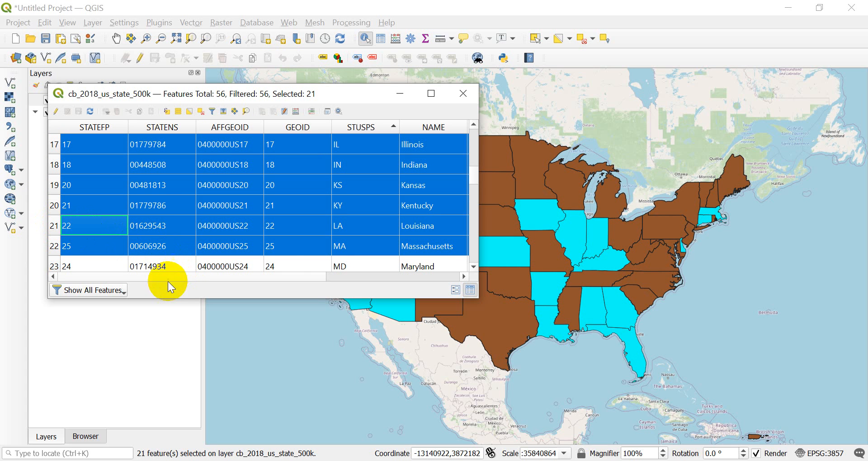
click(121, 292)
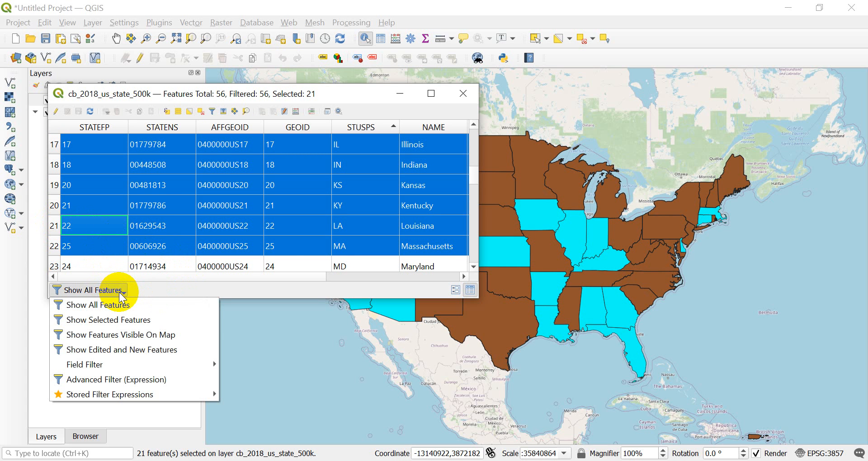
click(116, 319)
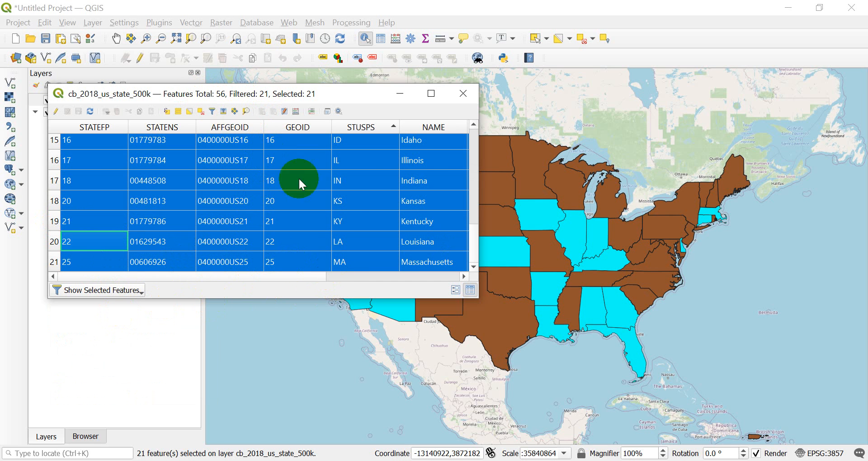
scroll(449, 196, up, 5)
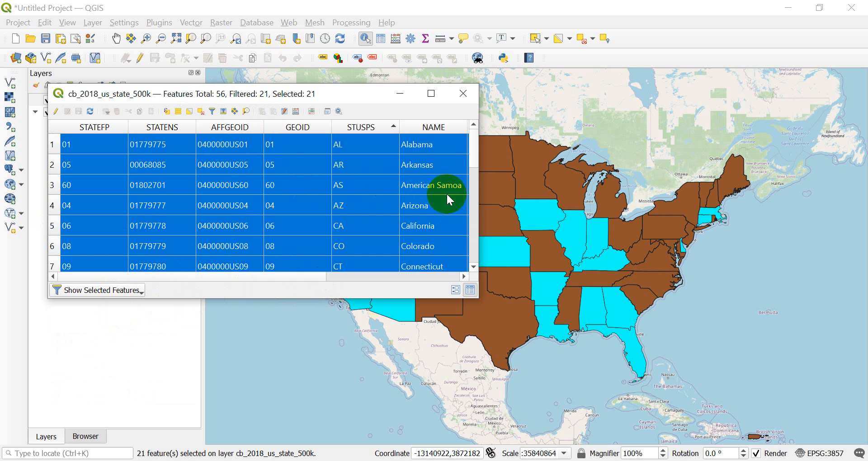
scroll(74, 165, down, 5)
scroll(72, 164, up, 4)
scroll(71, 163, up, 1)
scroll(71, 163, down, 5)
scroll(70, 164, up, 5)
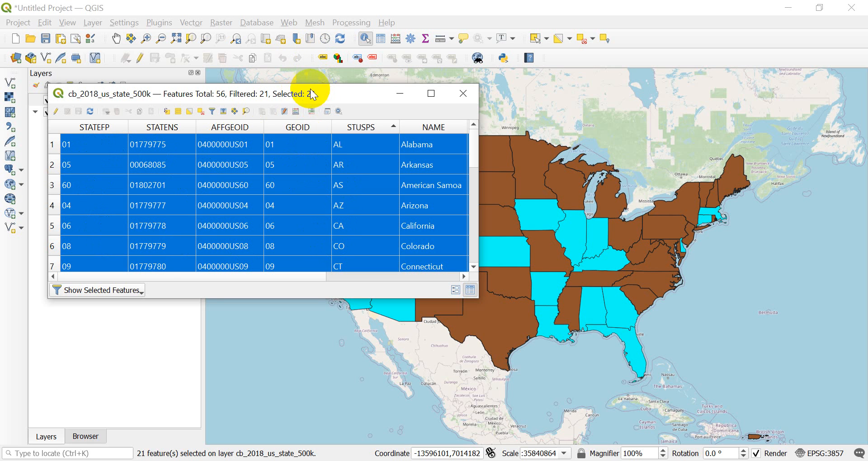
- Set the attribute table to show all features again, and clear the selection
click(129, 295)
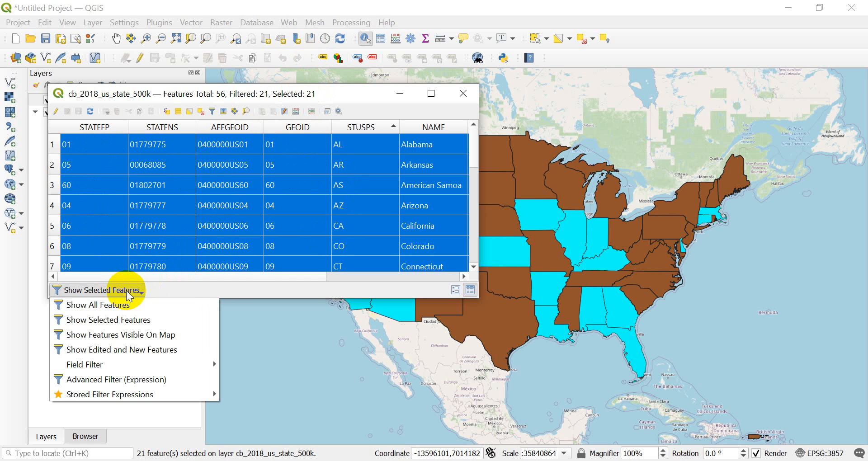
click(116, 307)
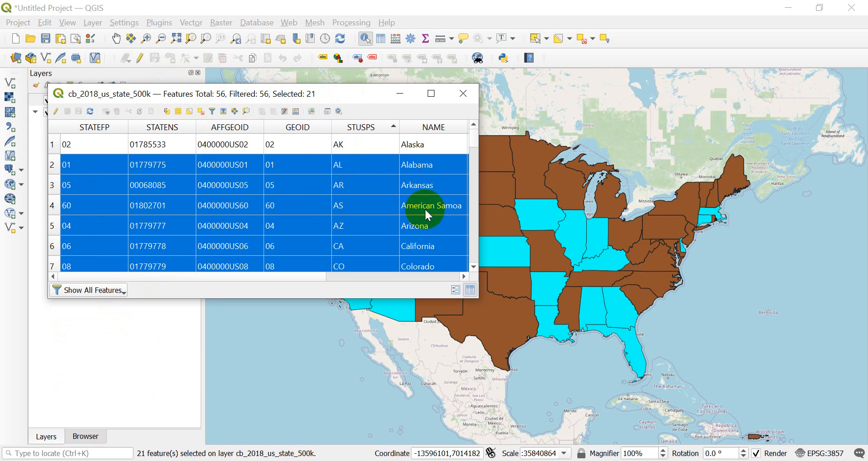
click(203, 112)
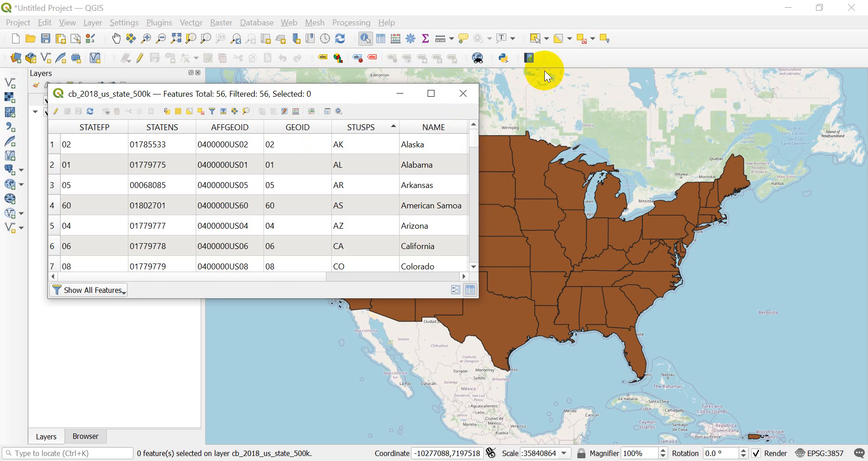
- Examine the list of available toolbars for the Selection Toolbar, and bring the attribute table back in front of the map
click(525, 37)
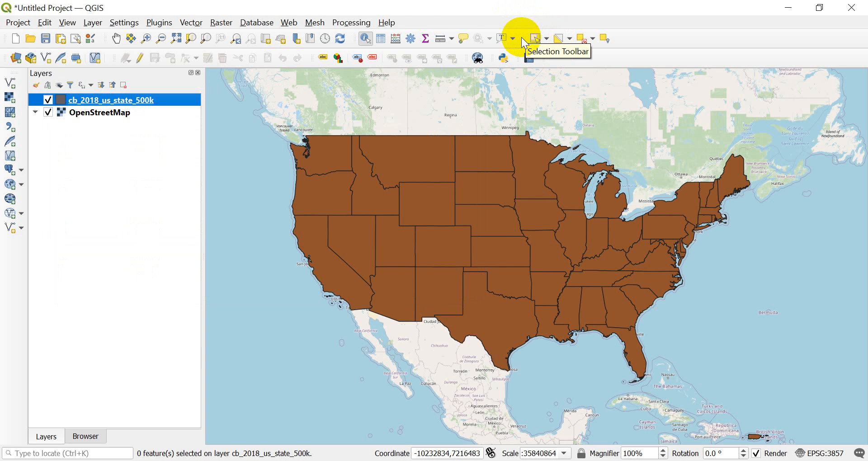
click(68, 22)
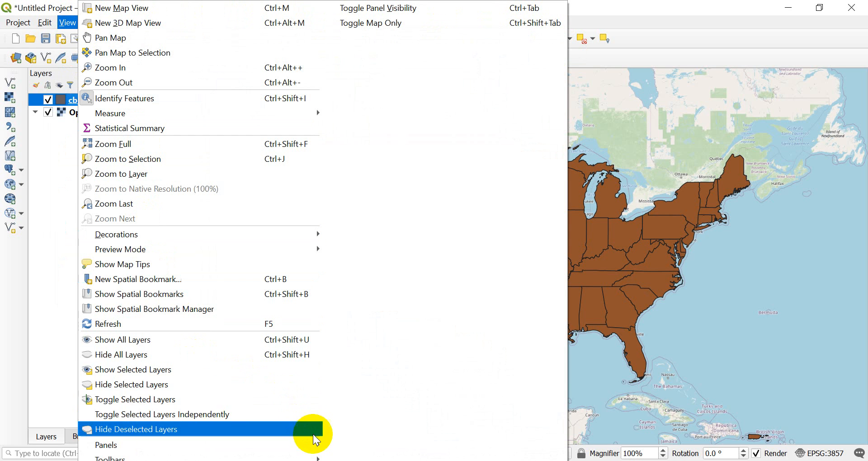
mouse_move(313, 458)
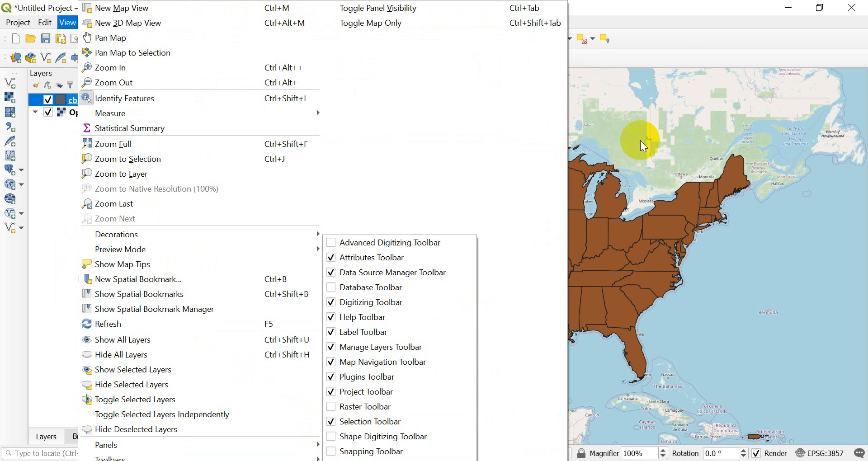
click(655, 40)
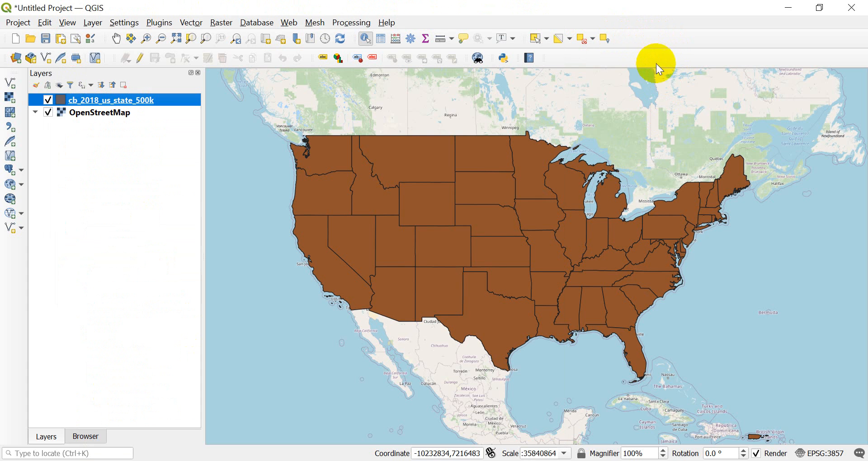
click(380, 460)
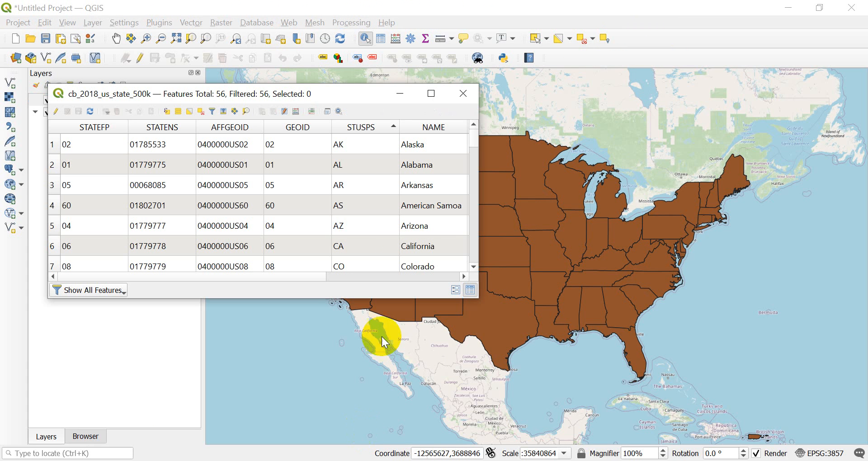
- Activate the Select Feature(s) tool, and select South Dakota, Nebraska and Iowa one after another on the map
click(532, 39)
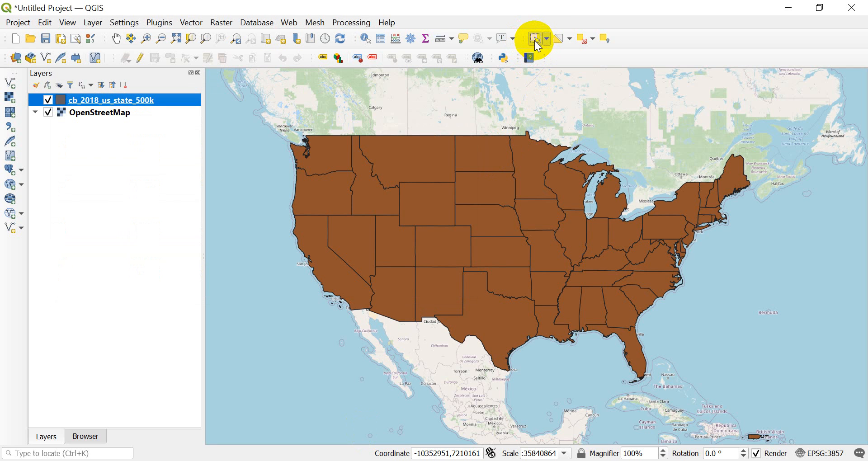
click(547, 41)
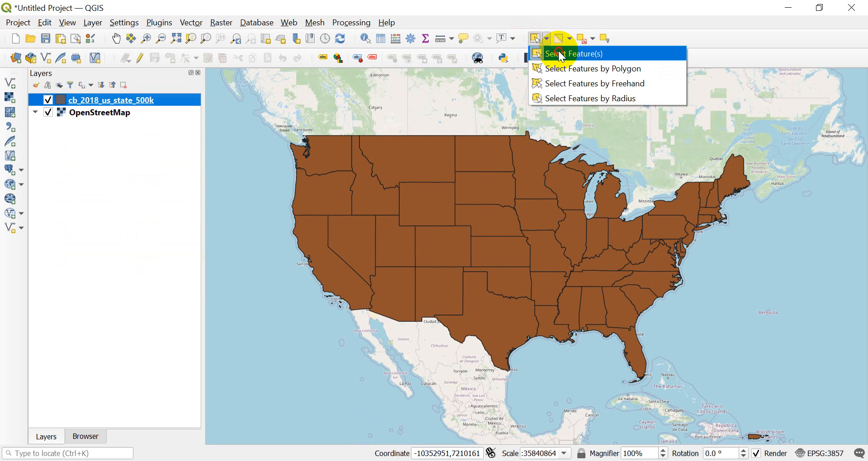
click(561, 56)
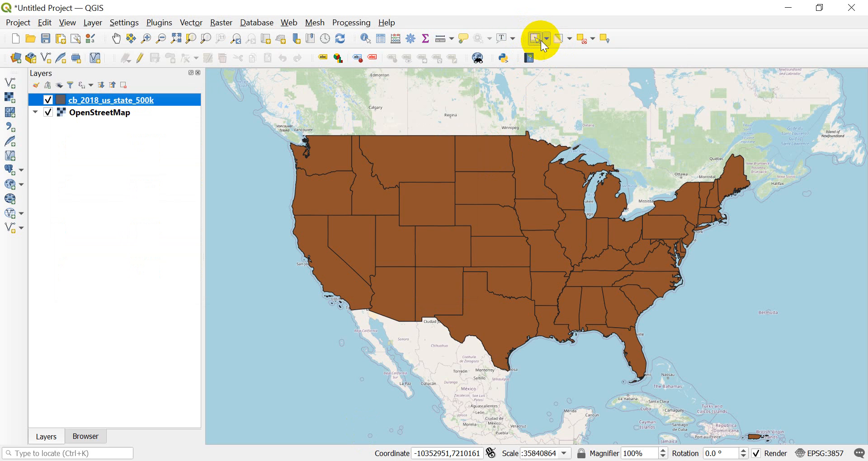
click(495, 194)
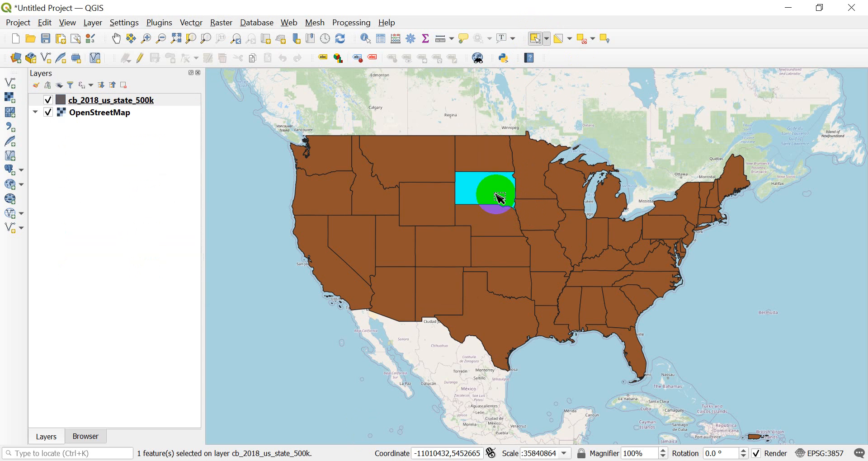
click(500, 228)
click(530, 208)
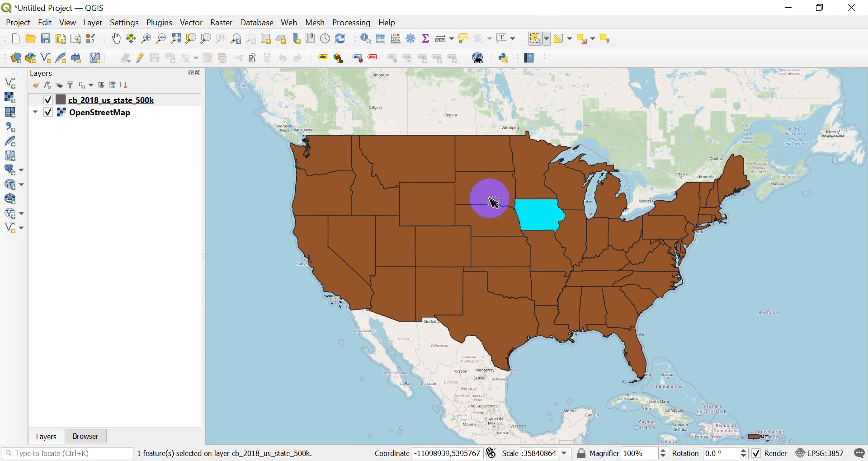
- Select the central states with a rectangle from South Dakota to southern Missouri, and select single states on the map, ending with North Dakota
drag(486, 188, 564, 267)
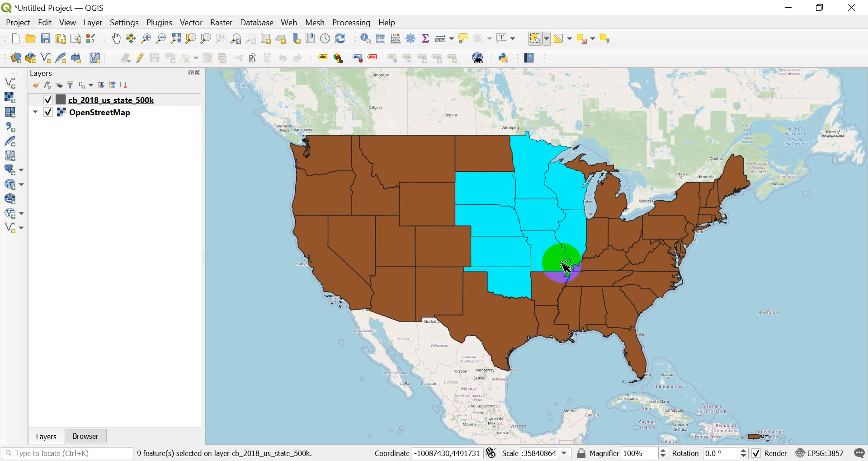
click(484, 161)
click(412, 161)
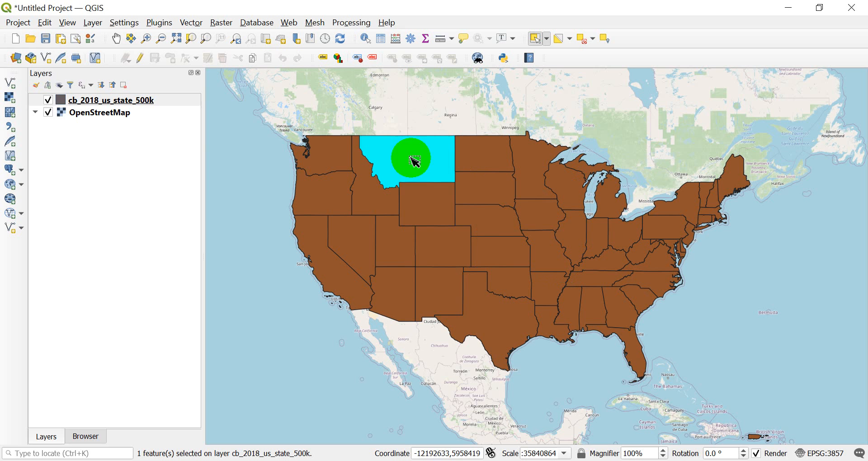
click(436, 206)
click(501, 190)
click(501, 158)
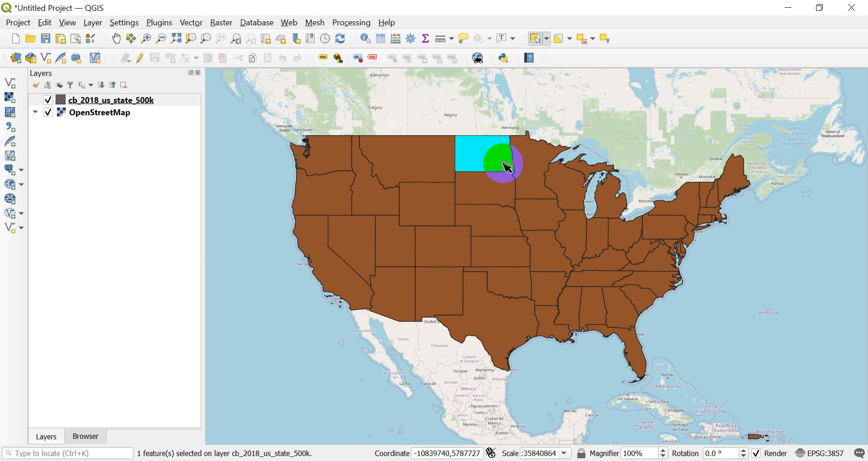
- Select Missouri on the map, and select the central and southeastern states with a rectangle from southern South Dakota to southeastern Georgia
click(536, 222)
click(545, 248)
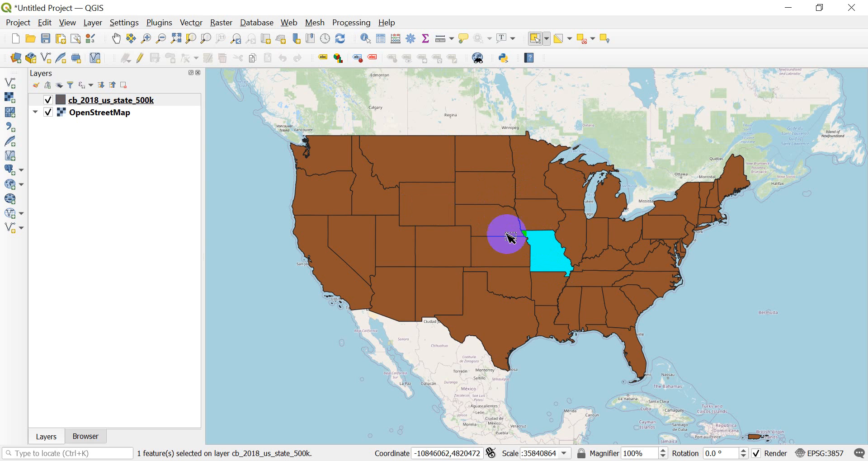
drag(485, 200, 631, 326)
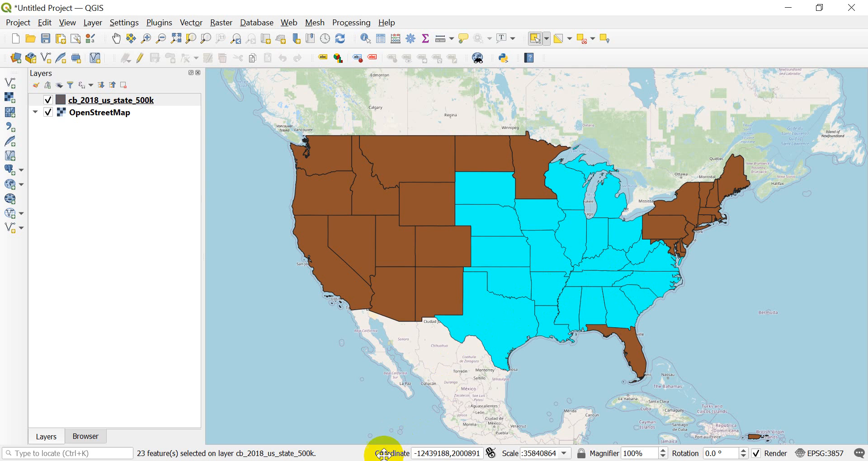
- Open the attribute table of the states layer, filter it to show only selected features, and look through the listed states
key(F6)
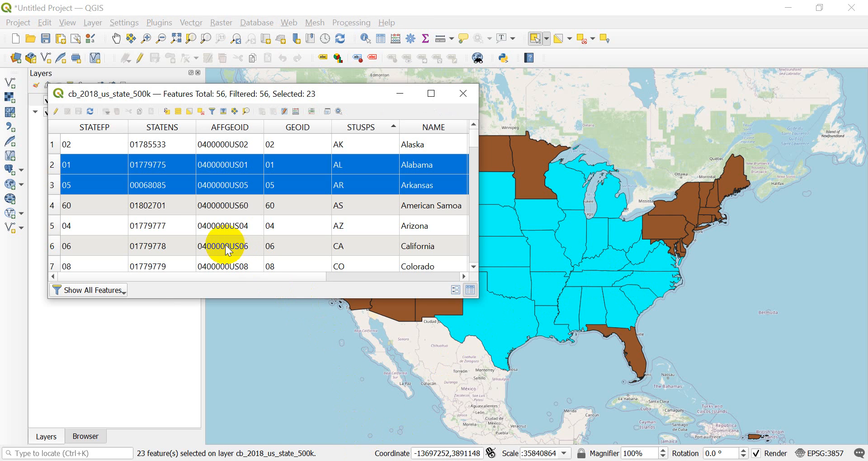
scroll(198, 212, down, 7)
scroll(198, 213, down, 6)
scroll(198, 218, up, 13)
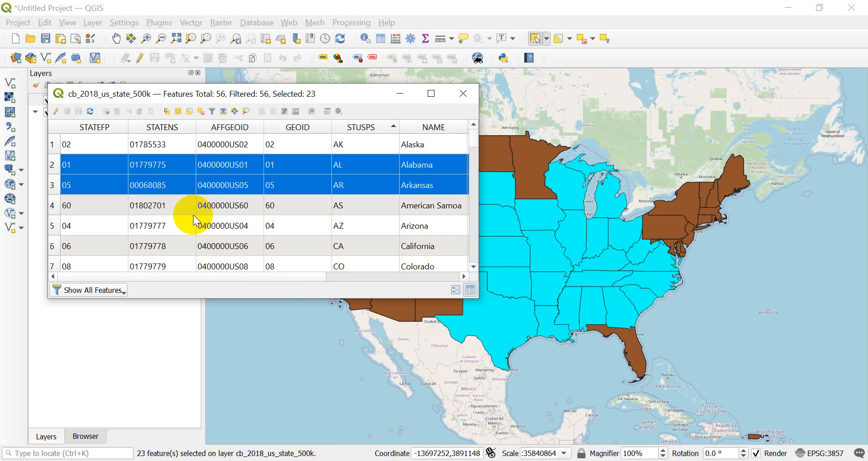
click(117, 292)
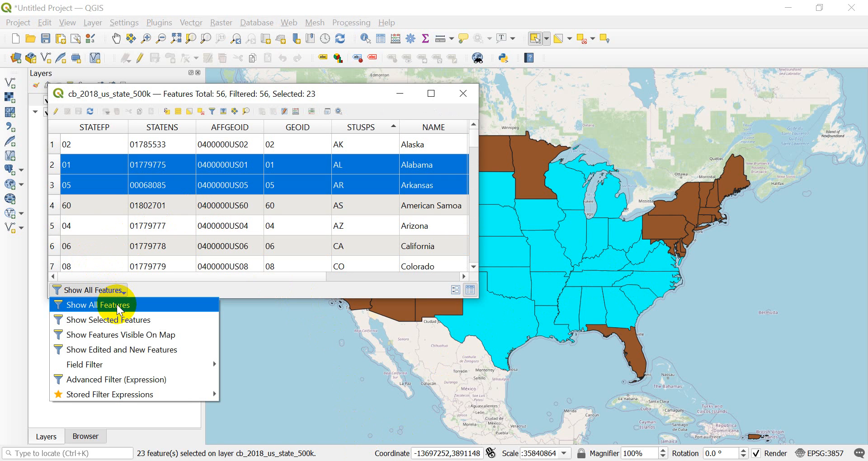
click(118, 320)
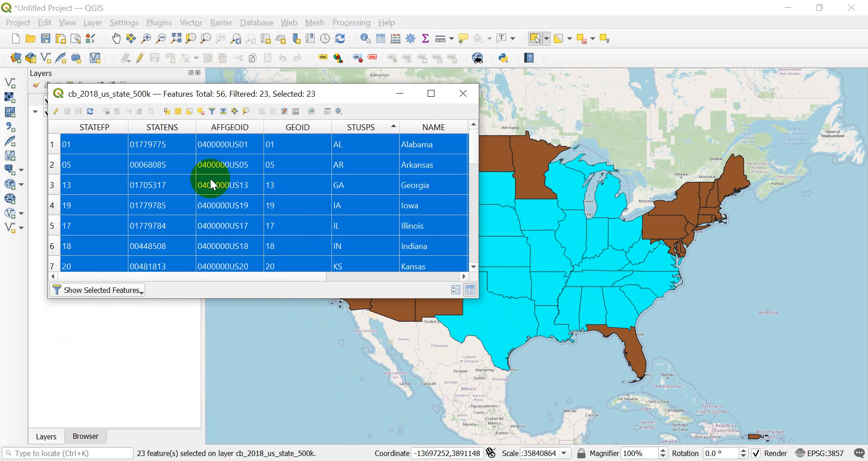
scroll(209, 181, down, 6)
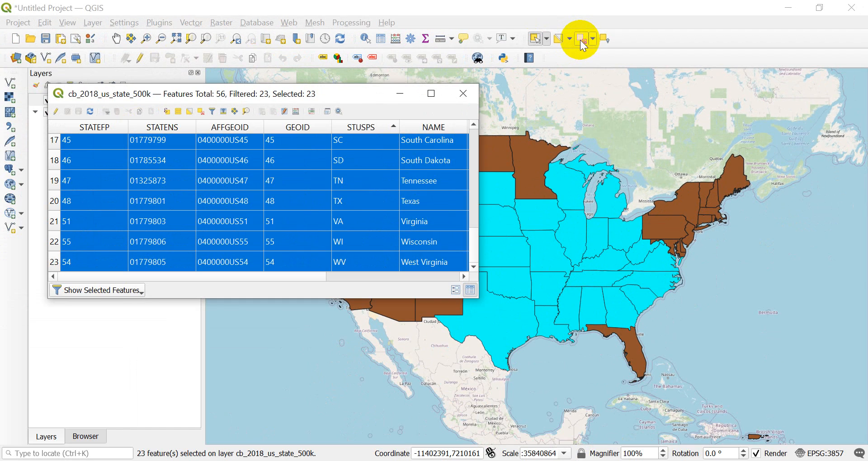
- Deselect all features, set the attribute table back to showing all features, and close it
click(580, 40)
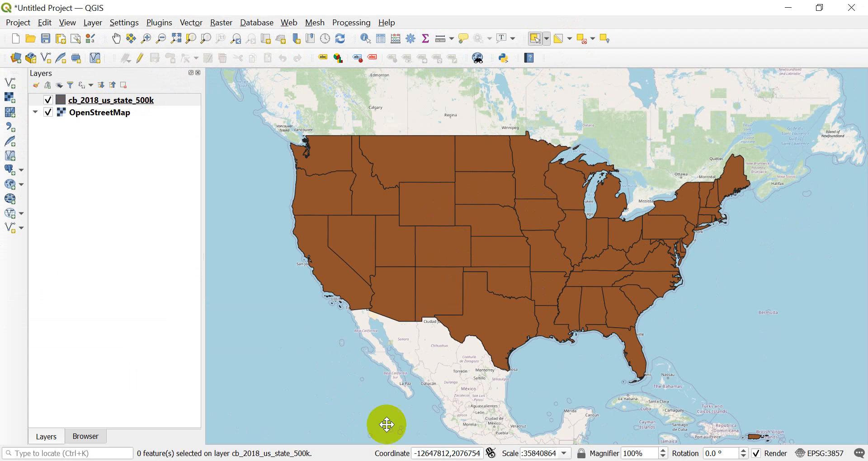
click(435, 460)
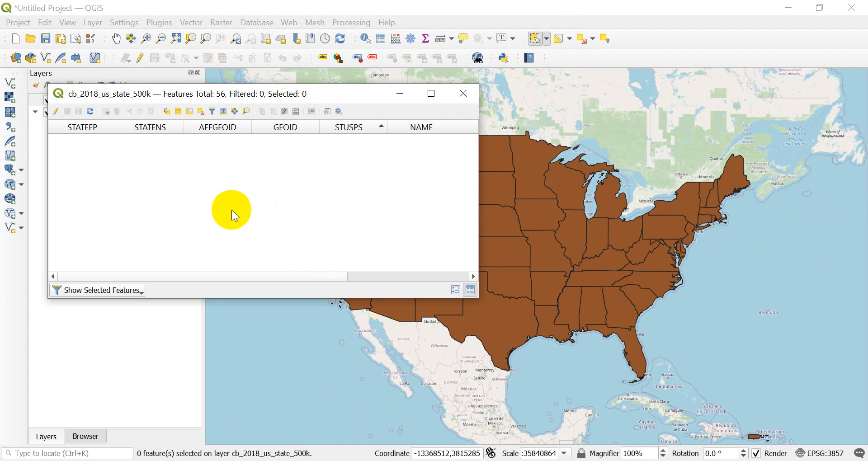
click(89, 291)
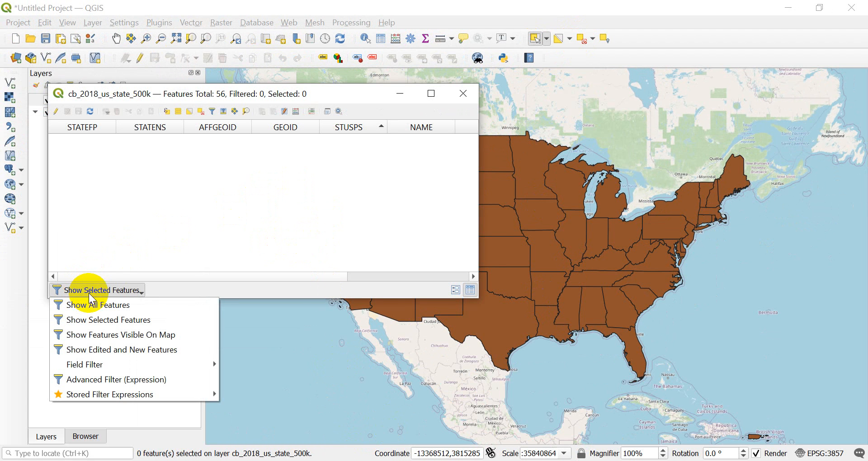
click(95, 305)
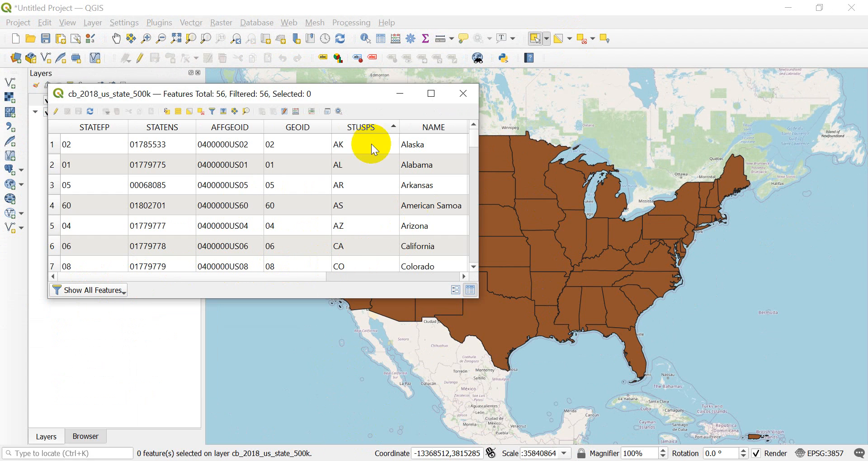
click(459, 96)
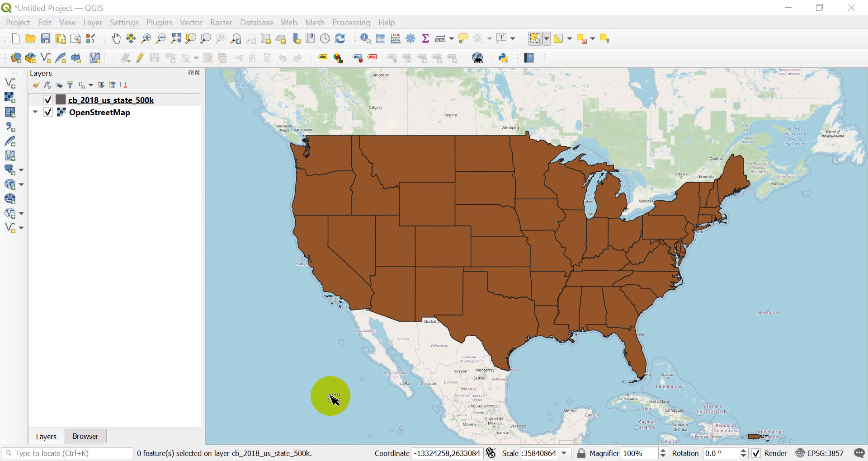
- Open the layer properties of cb_2018_us_state_500k, and look through the list of available property pages
right_click(97, 97)
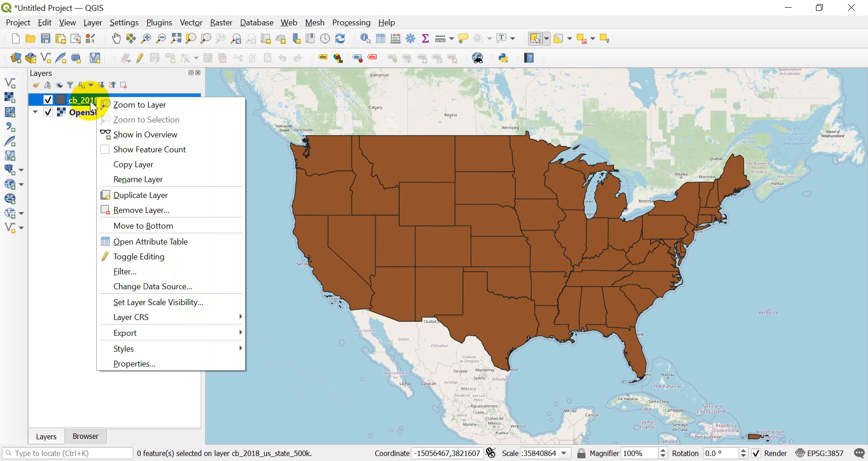
click(135, 364)
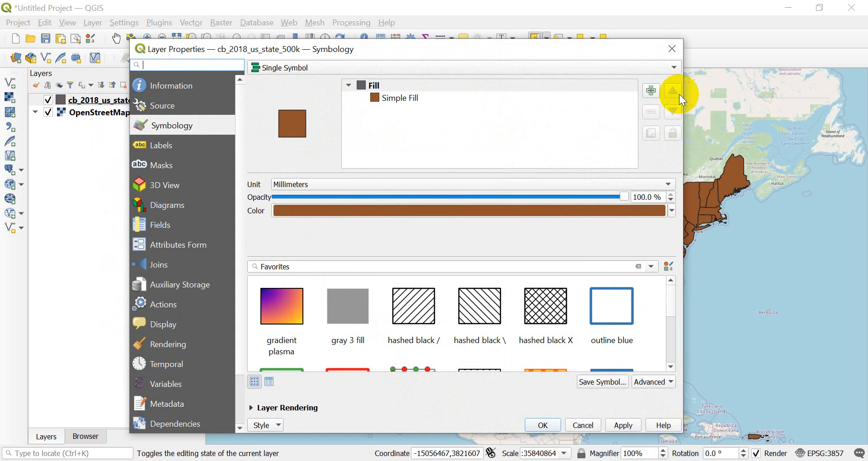
click(671, 50)
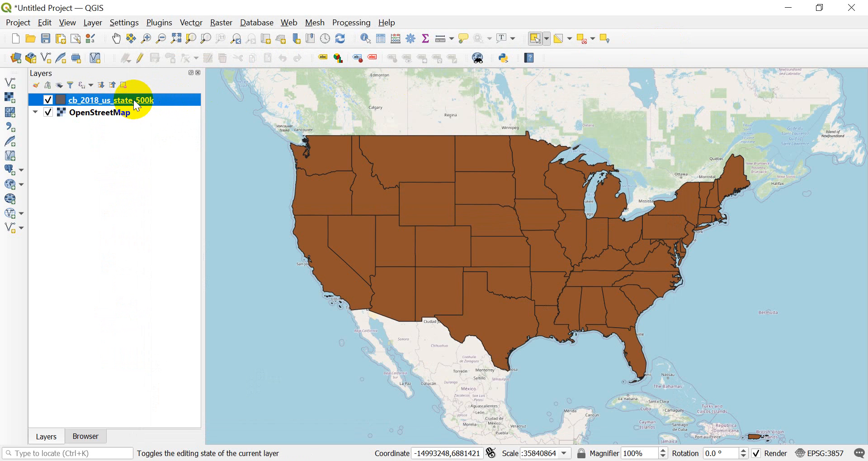
double_click(136, 101)
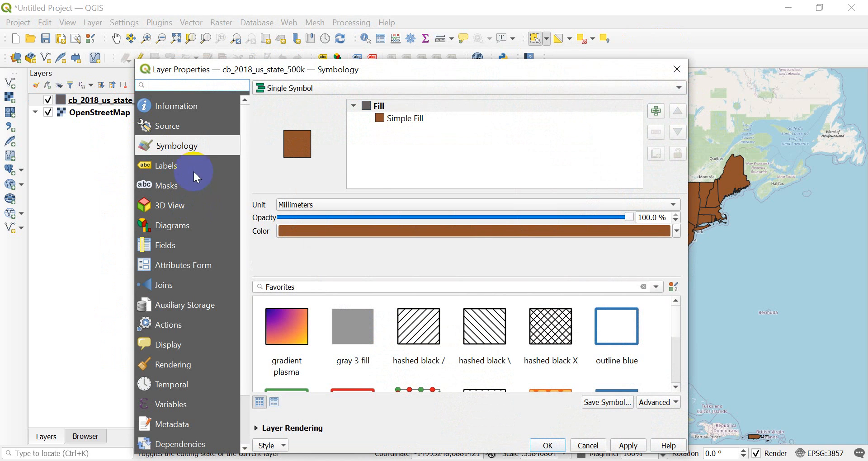
scroll(186, 271, down, 2)
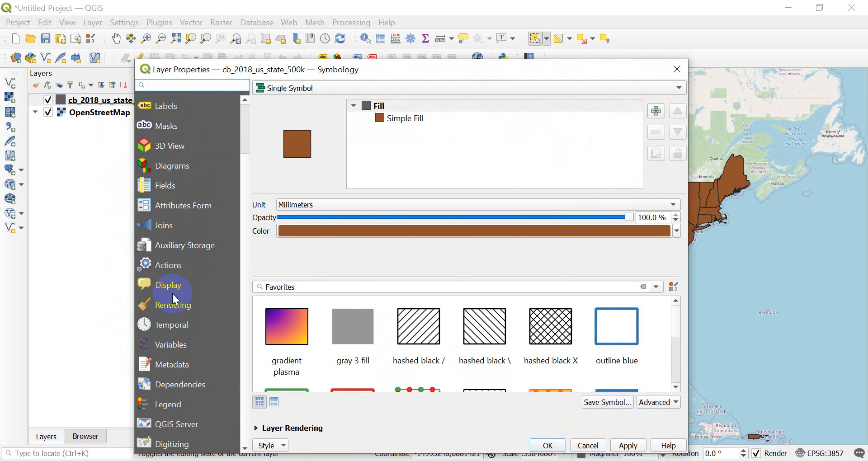
scroll(177, 201, up, 2)
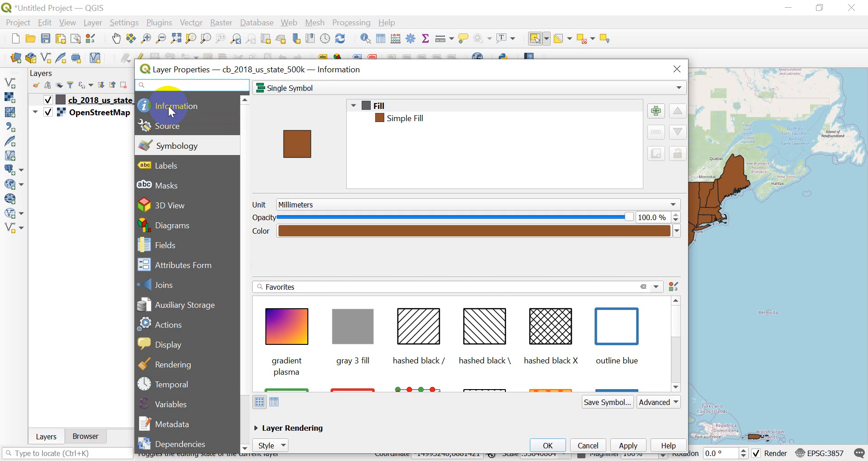
- Examine the layer's information for storage format, coordinate reference system, feature count and fields, and close the layer properties
click(172, 111)
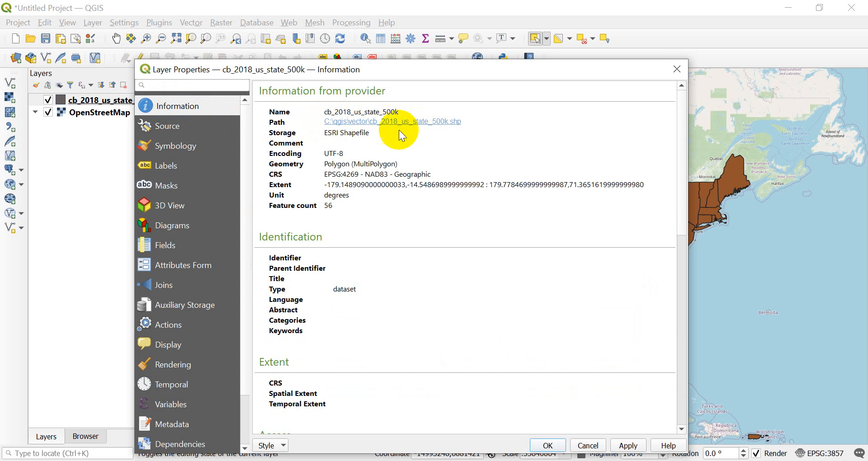
drag(325, 133, 374, 133)
click(373, 132)
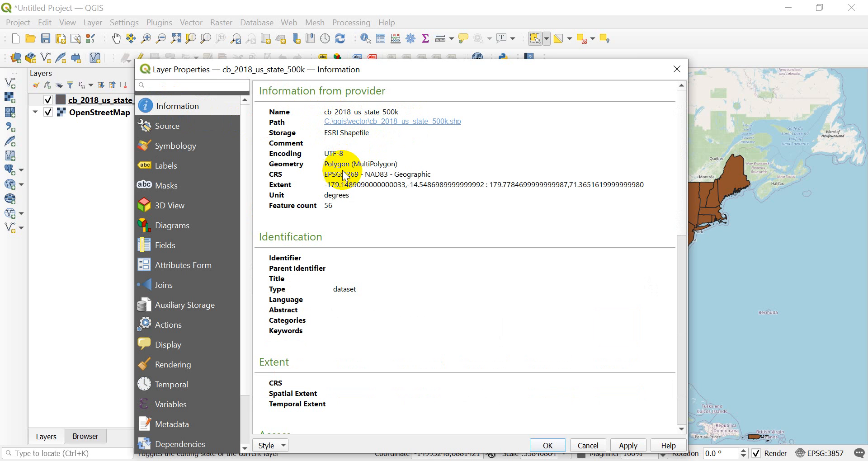
triple_click(324, 176)
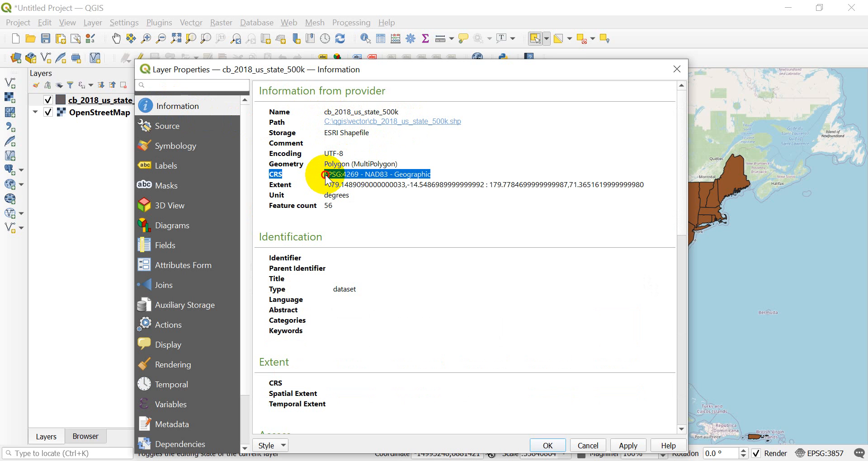
click(351, 175)
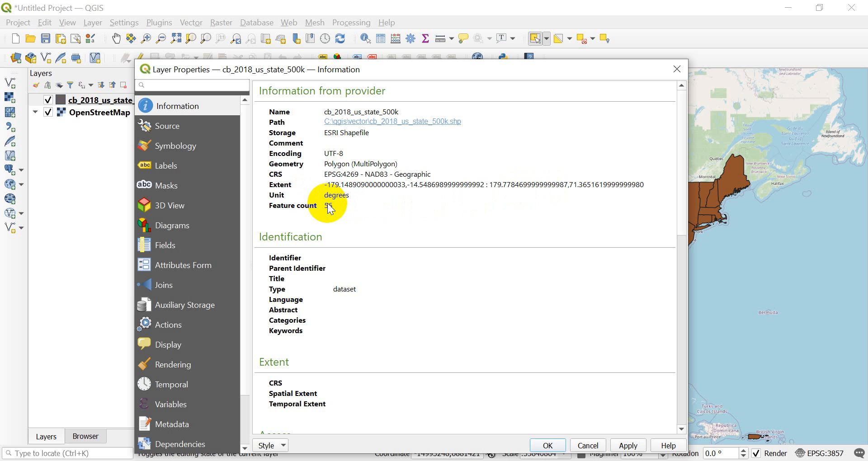
scroll(313, 266, down, 5)
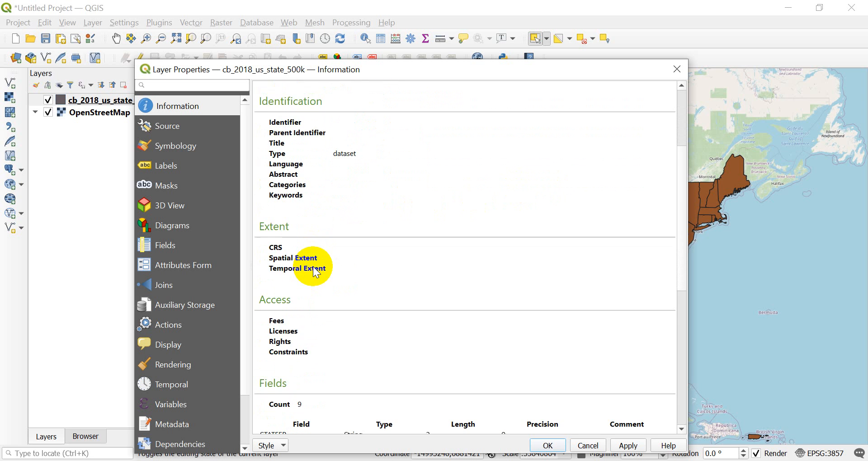
scroll(313, 267, down, 3)
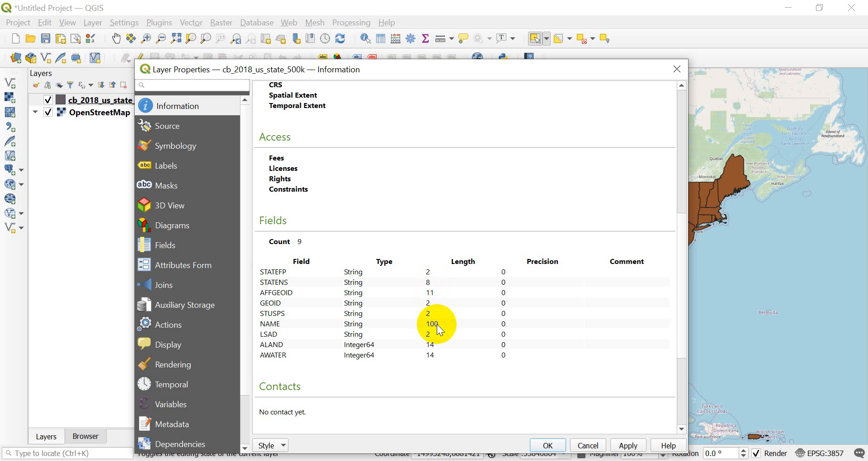
scroll(300, 253, up, 10)
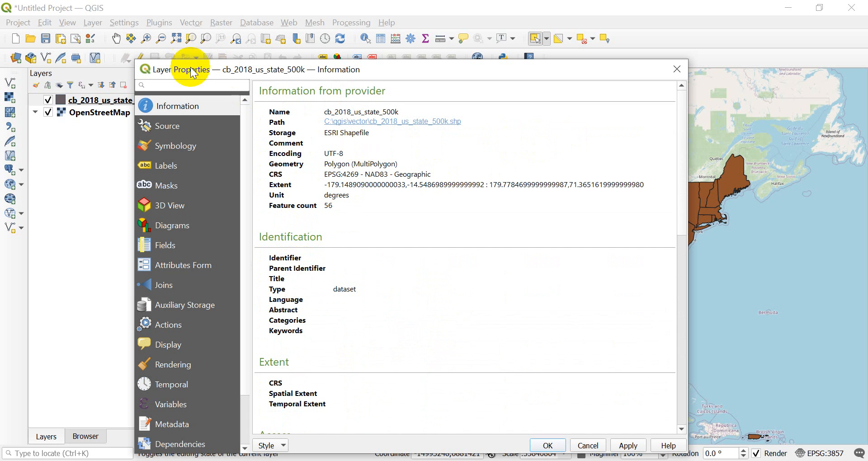
click(677, 69)
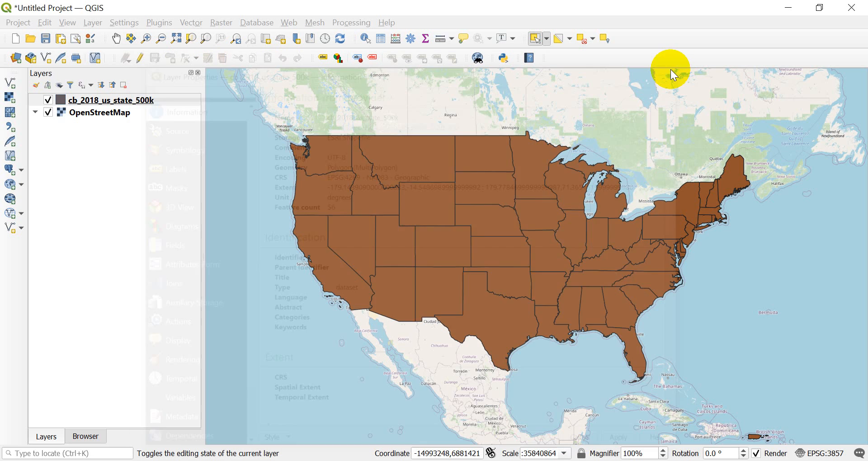
- Reopen the layer properties of cb_2018_us_state_500k, and show its symbology settings
right_click(136, 100)
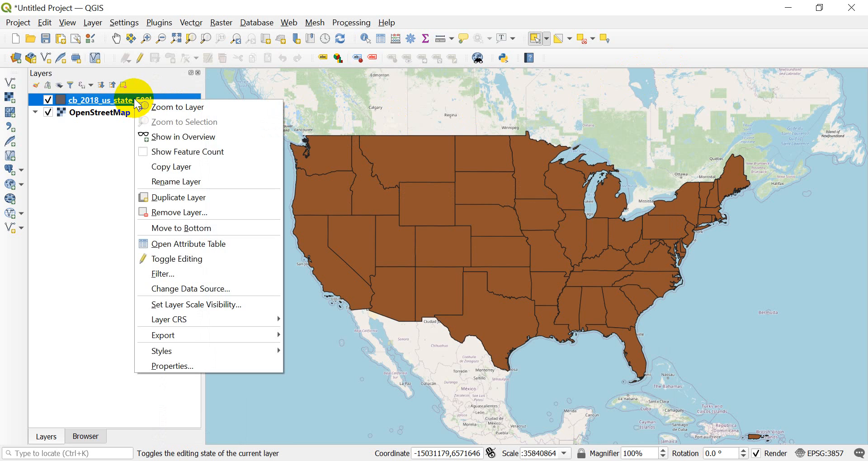
click(162, 367)
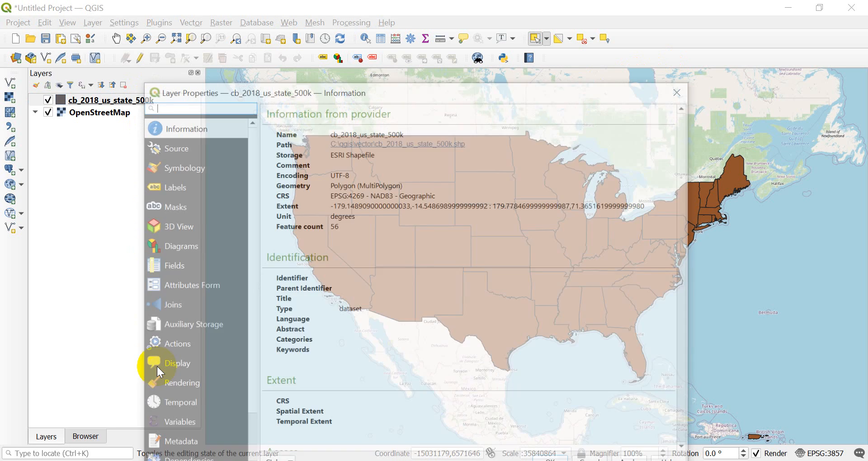
drag(365, 90, 357, 37)
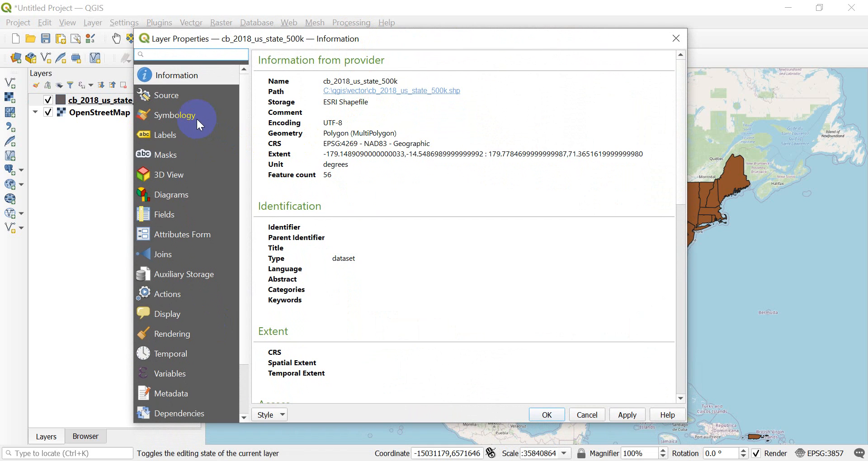
click(166, 116)
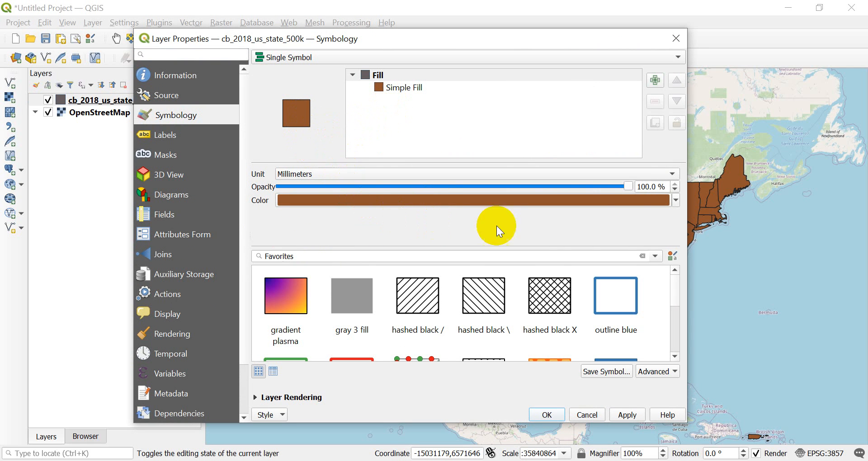
- Change the fill color of cb_2018_us_state_500k to a light orange, fine-tuning the hue and shade, and accept the layer properties
click(676, 201)
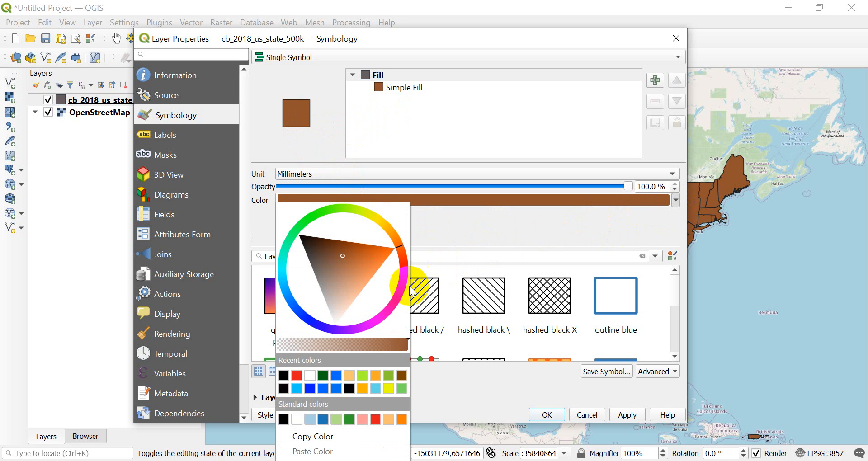
click(363, 388)
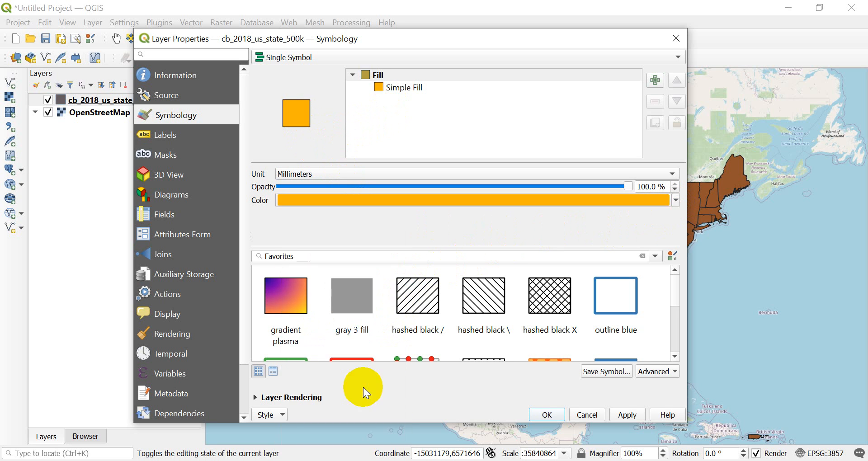
click(676, 201)
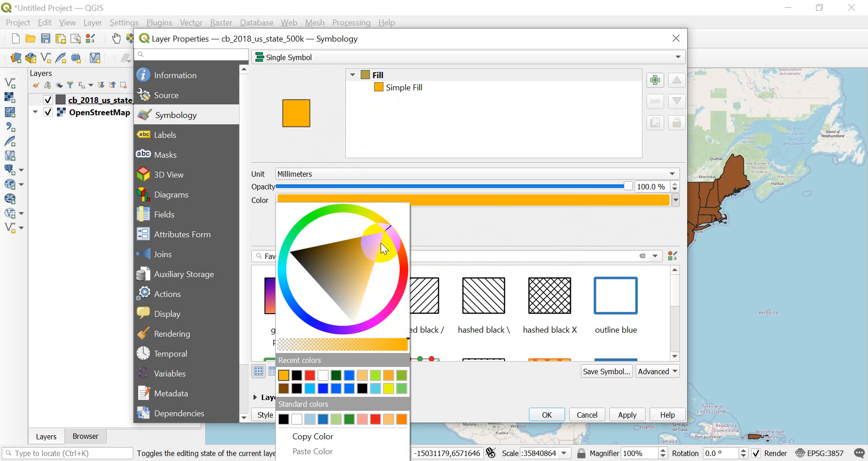
drag(382, 241, 396, 240)
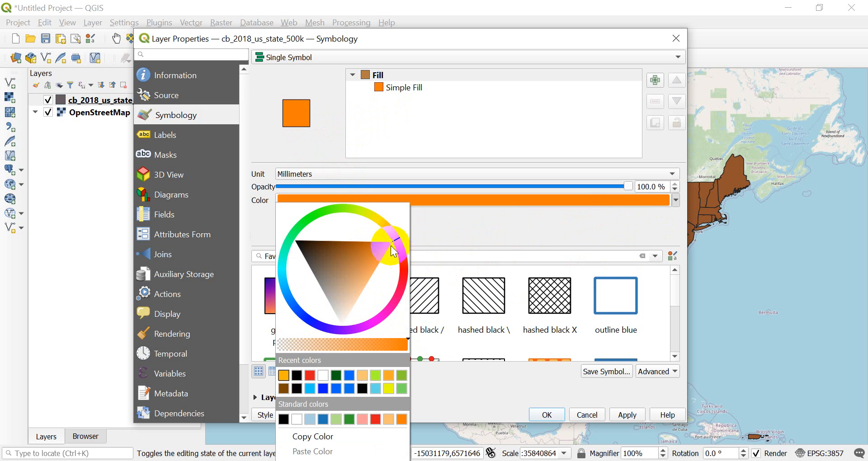
click(381, 256)
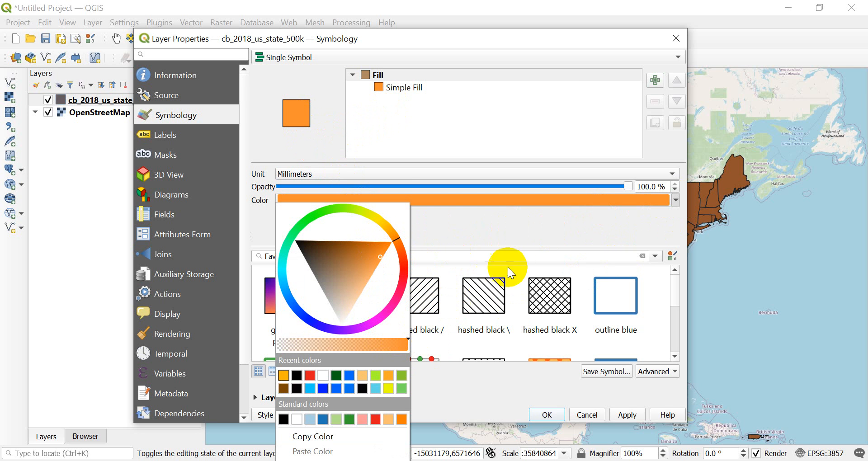
click(542, 231)
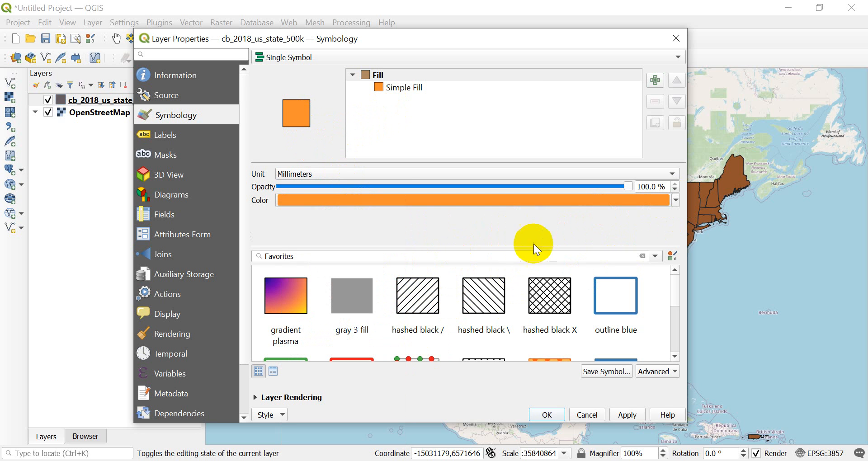
click(543, 413)
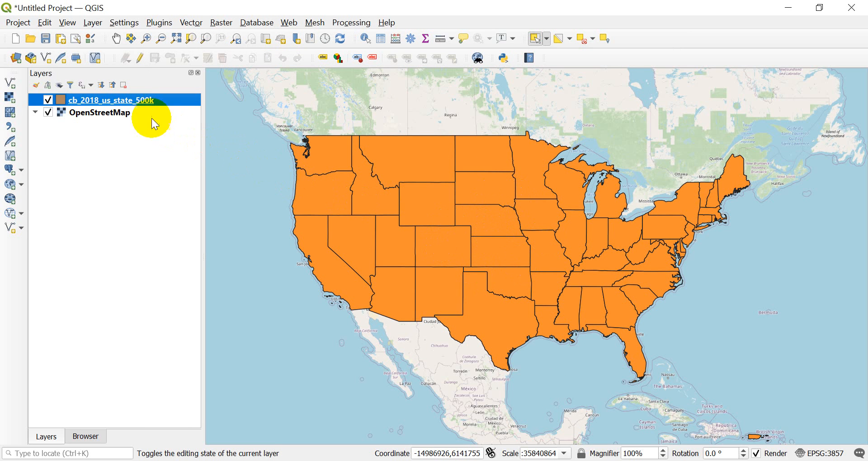
- Symbolize cb_2018_us_state_500k as Categorized by the STUSPS field with random colors, classify all values, and accept the properties
double_click(119, 100)
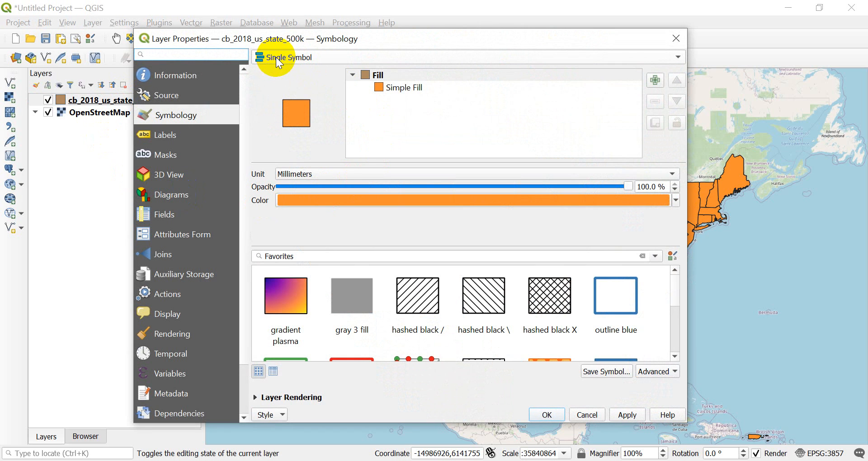
click(306, 58)
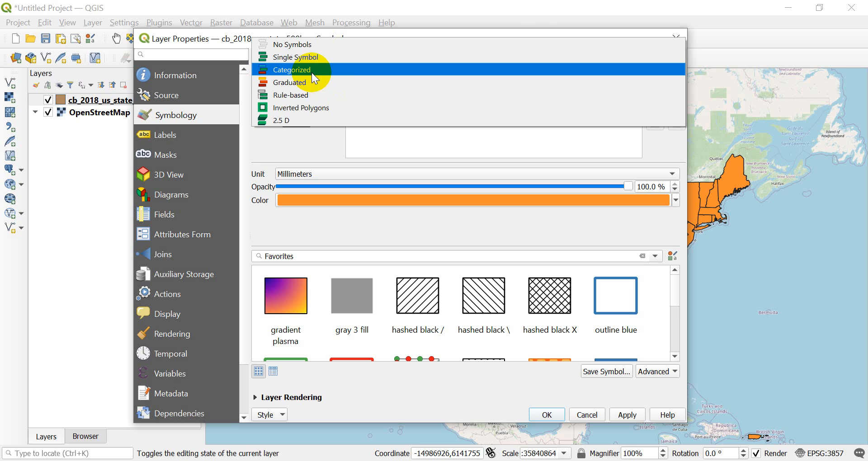
click(292, 71)
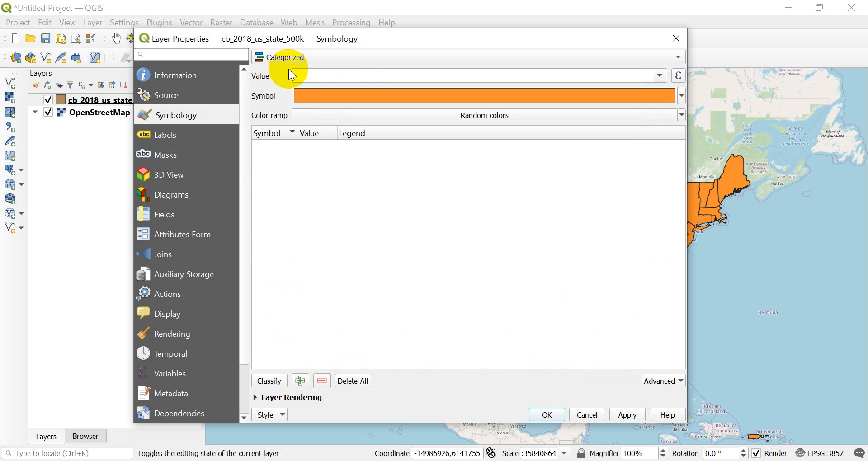
click(660, 75)
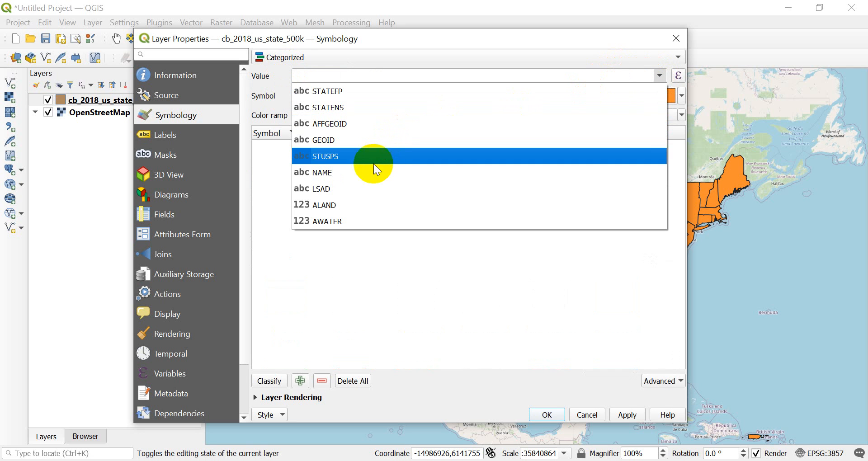
click(329, 157)
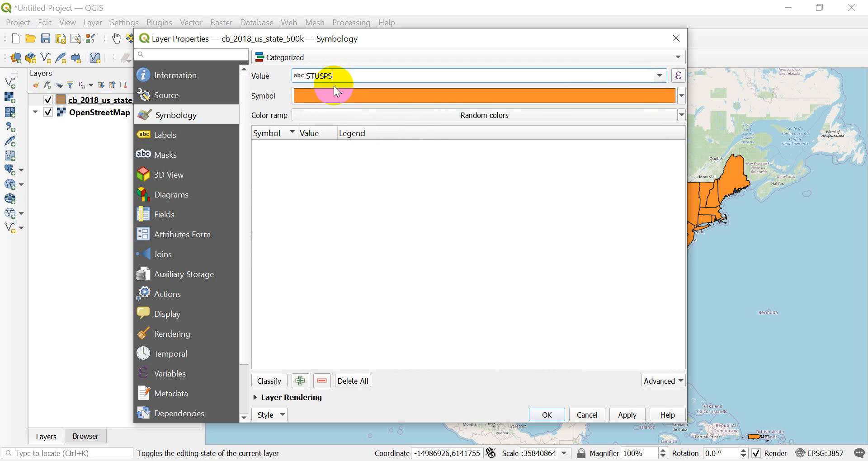
click(270, 381)
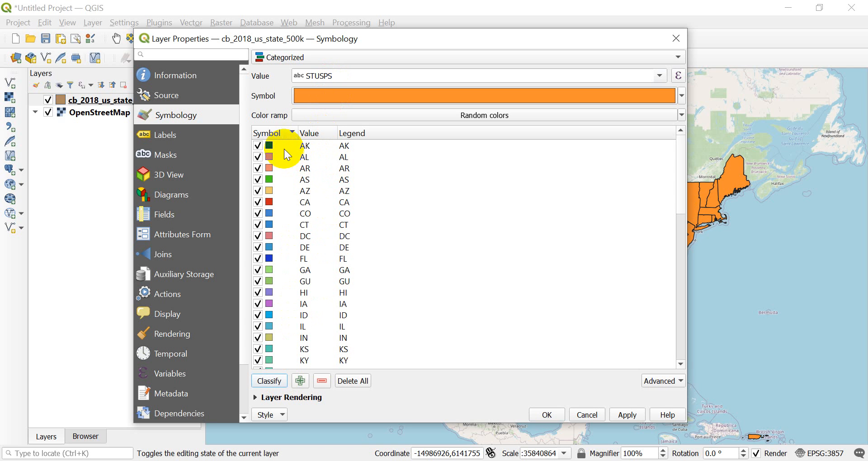
scroll(312, 200, down, 13)
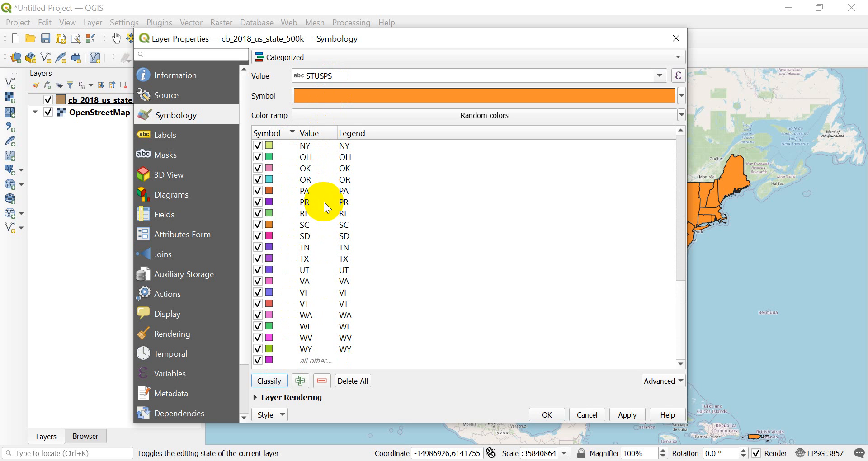
click(548, 414)
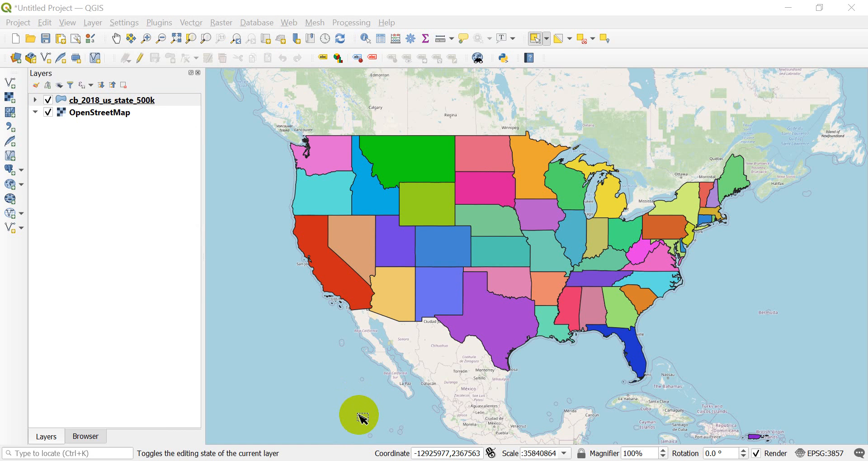
- Remove the cb_2018_us_state_500k layer from the project and confirm the removal
right_click(129, 100)
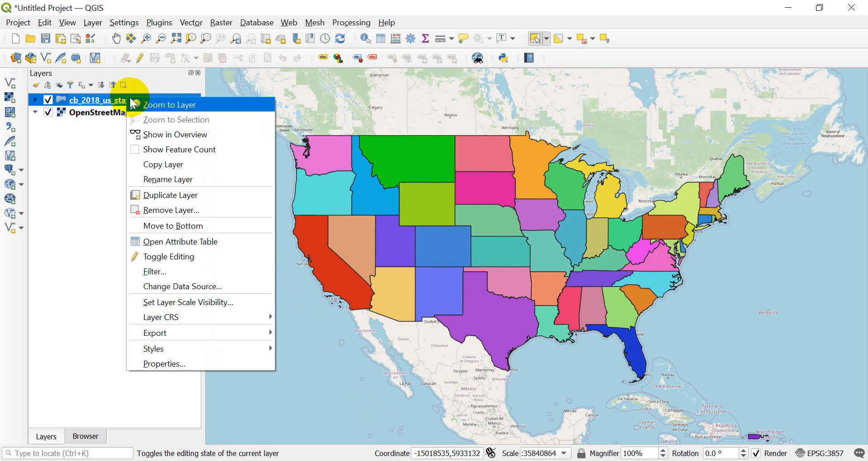
click(189, 213)
click(437, 254)
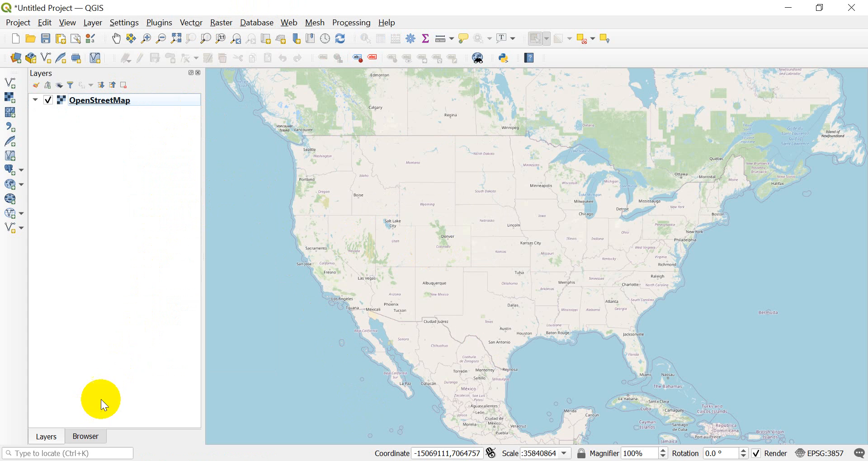
- Add state_population_2010_2019.shp from the qgis vector folder to the map, and return to the layer list
click(86, 437)
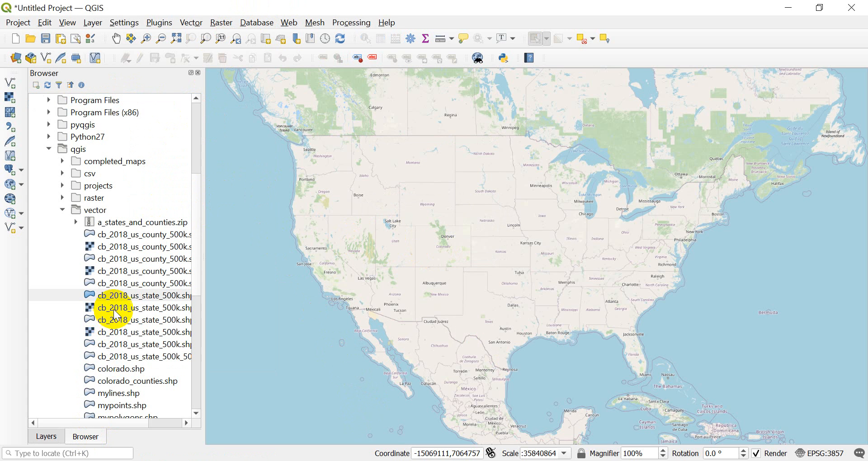
scroll(114, 319, down, 1)
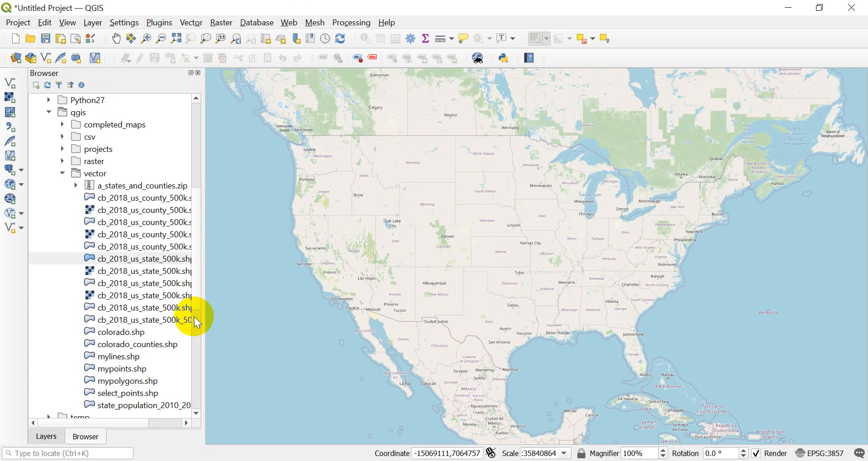
drag(201, 316, 256, 314)
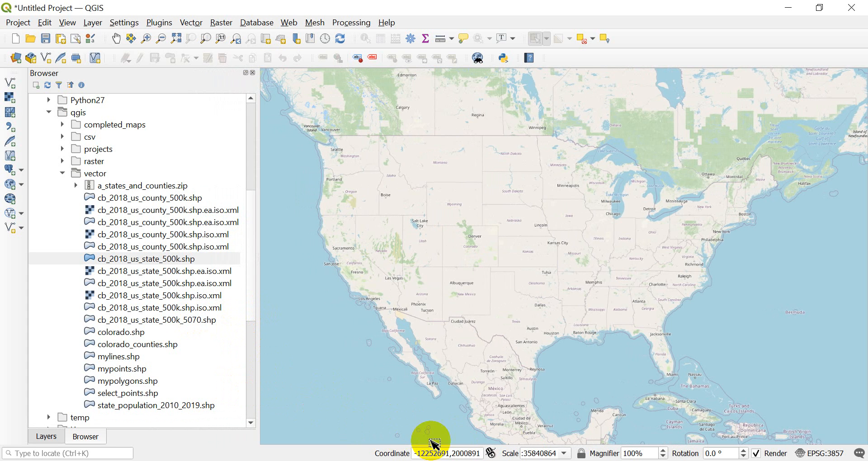
click(176, 406)
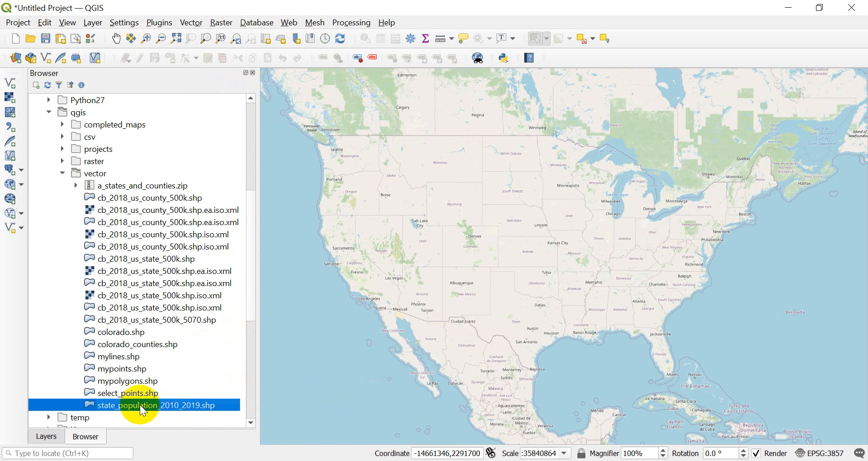
drag(127, 405, 407, 305)
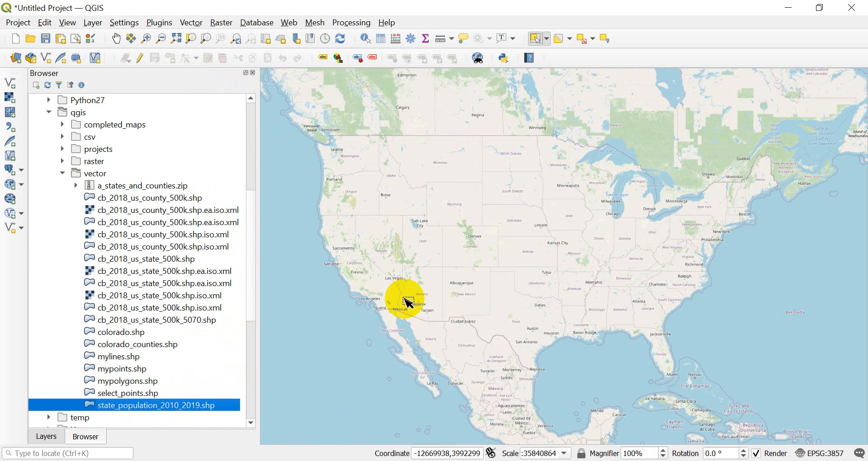
drag(260, 277, 191, 294)
click(48, 436)
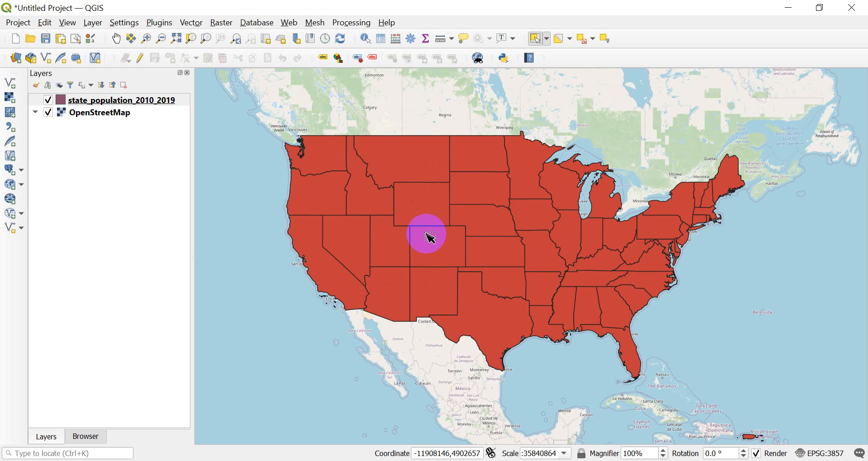
- Examine the region, division and population estimate fields in the attribute table of state_population_2010_2019, and close the table
right_click(105, 98)
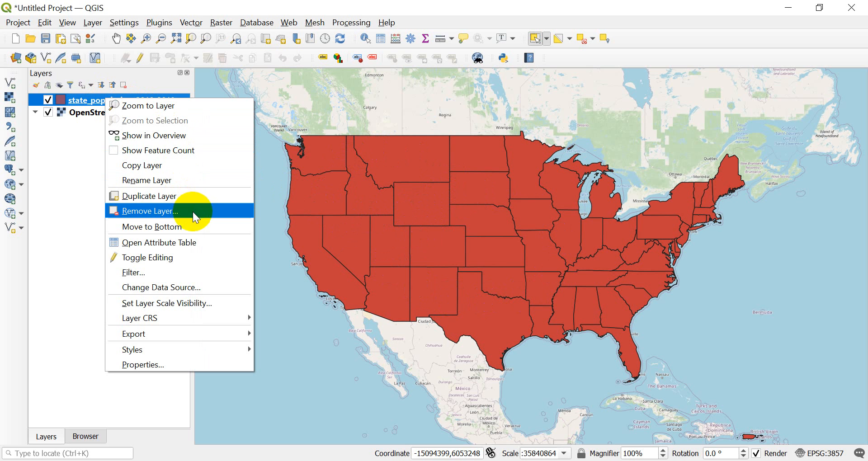
click(184, 240)
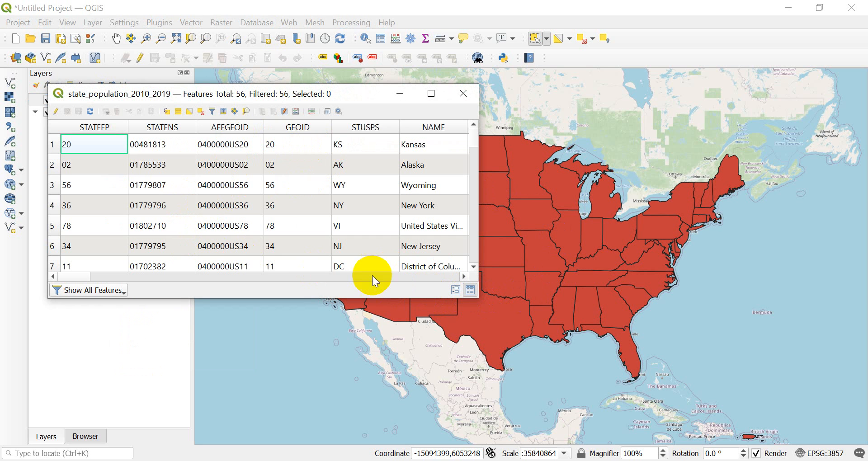
click(465, 277)
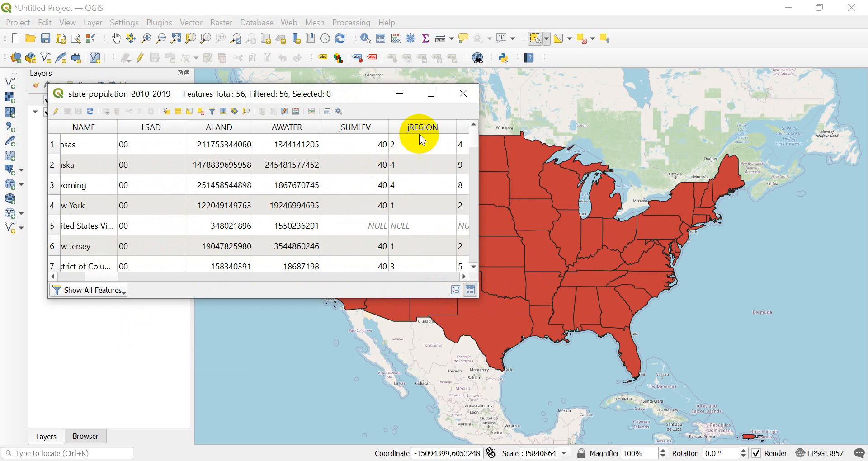
click(465, 277)
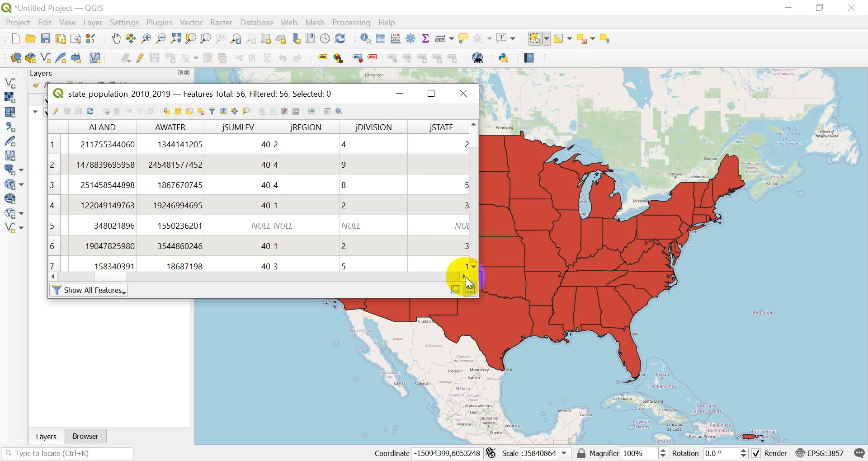
click(465, 277)
click(465, 277)
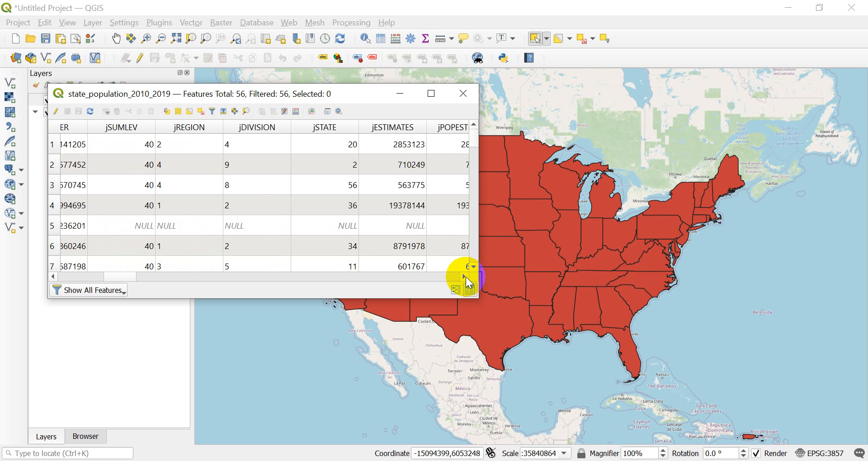
click(465, 277)
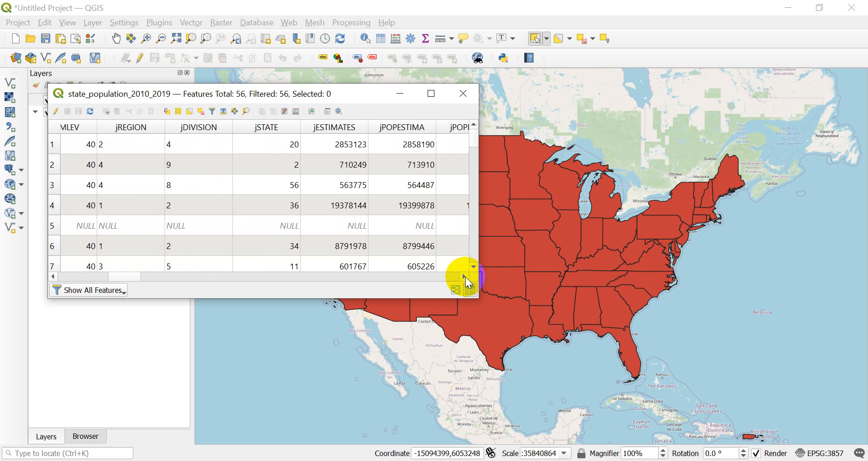
click(465, 277)
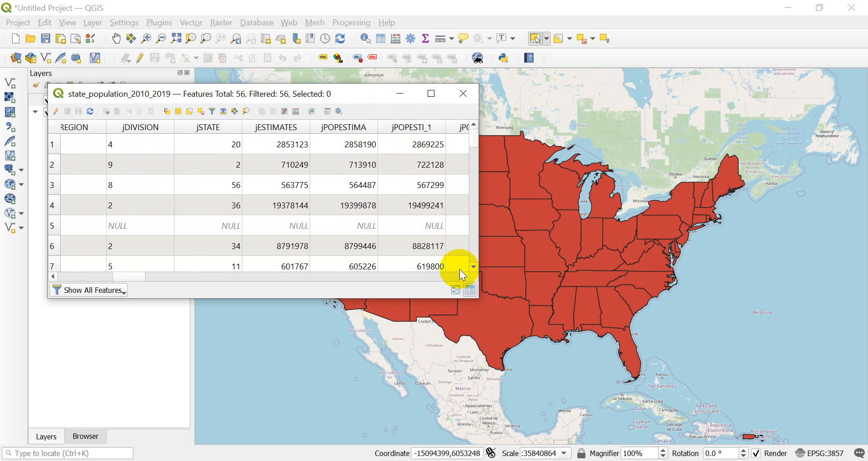
click(463, 96)
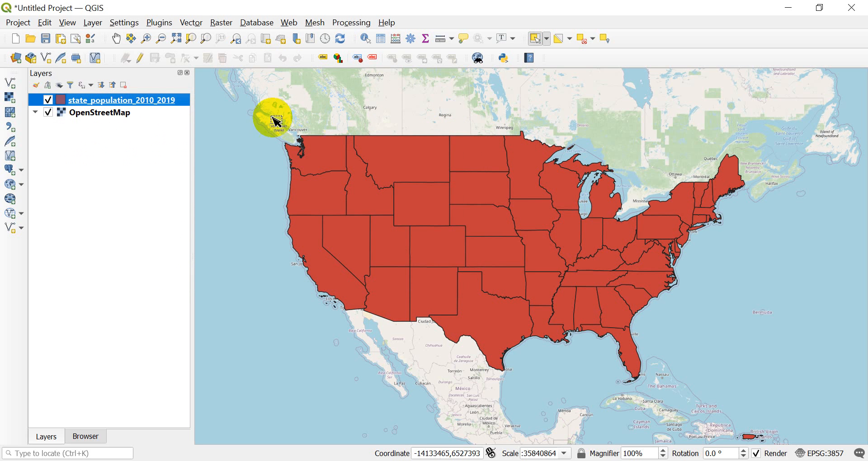
- Switch the symbology of state_population_2010_2019 to Graduated, using the jPOPESTIMA field as its value
right_click(115, 101)
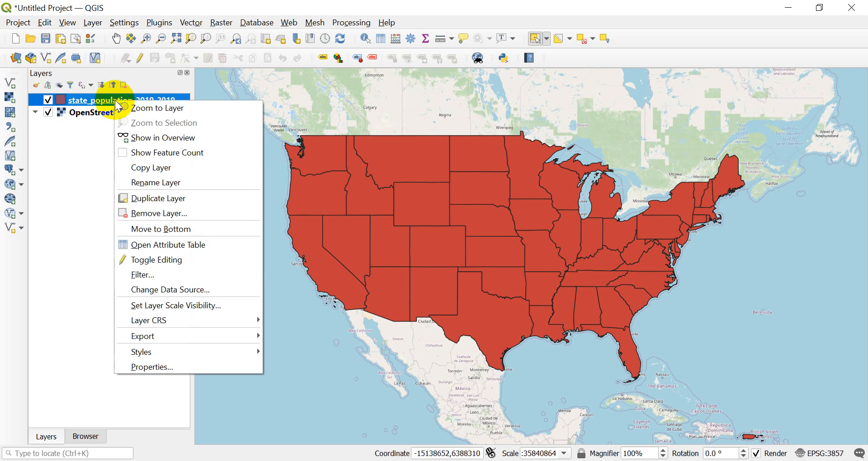
click(180, 365)
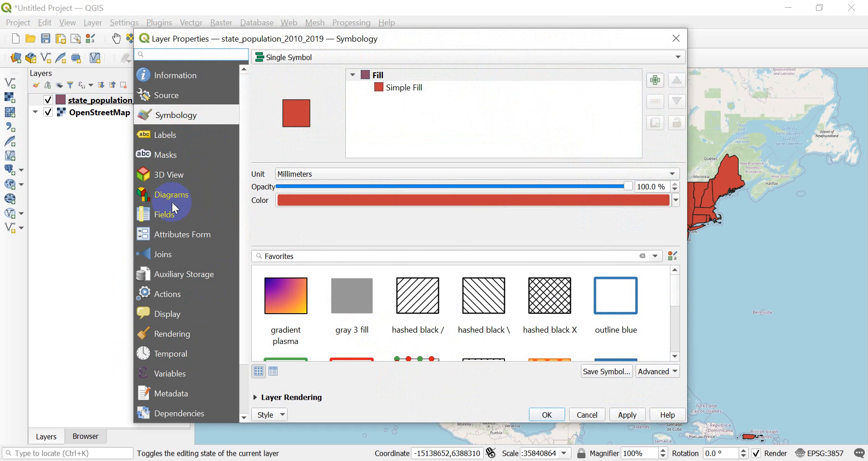
click(175, 116)
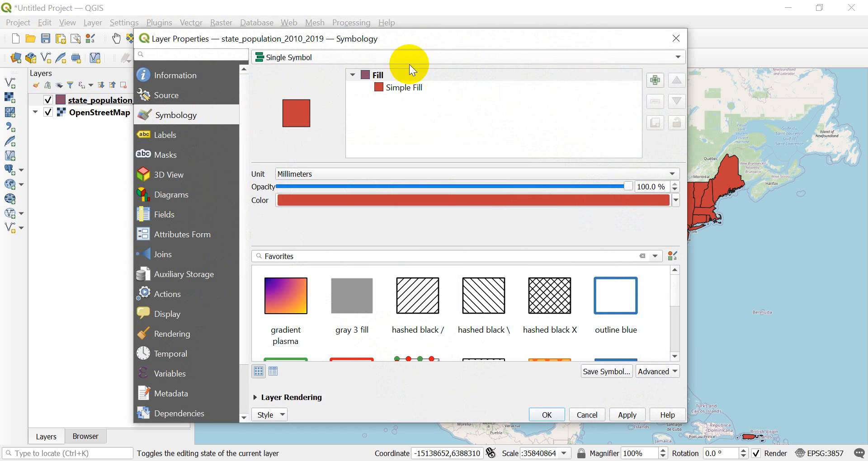
click(386, 58)
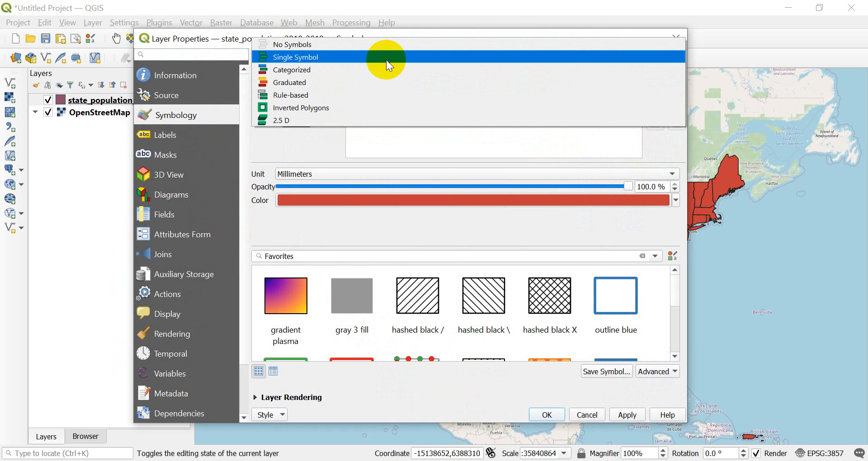
click(288, 83)
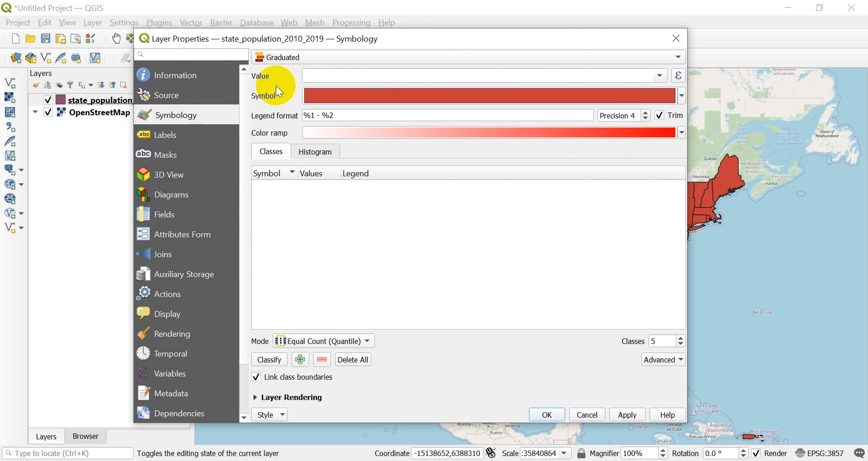
click(661, 77)
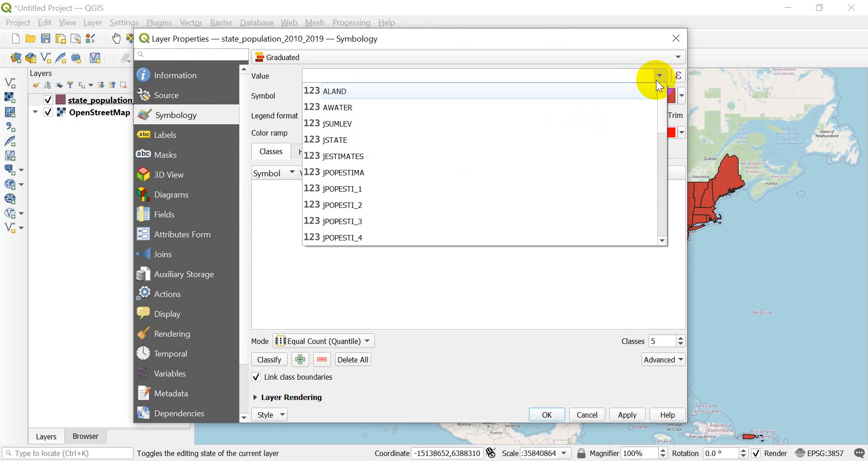
click(342, 172)
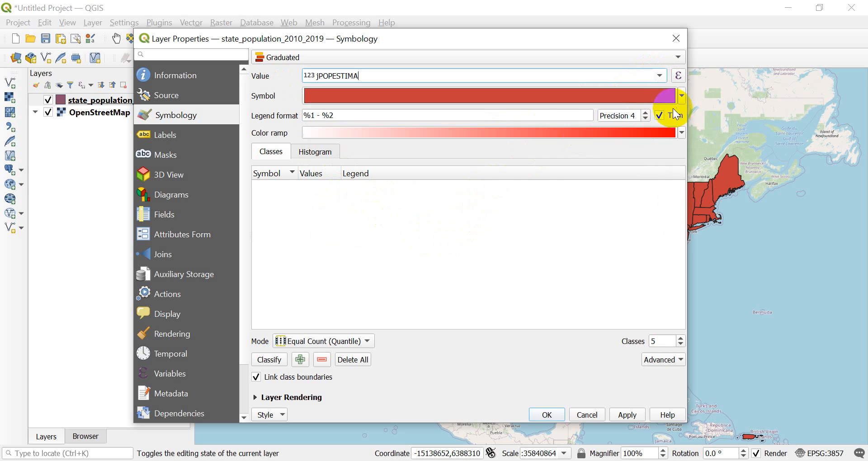
- Apply the RdPu color ramp to the graduated symbology
click(682, 132)
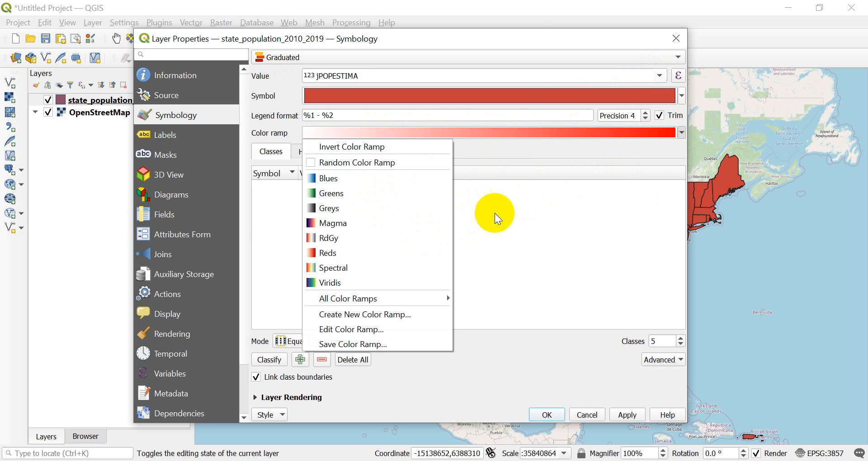
mouse_move(392, 297)
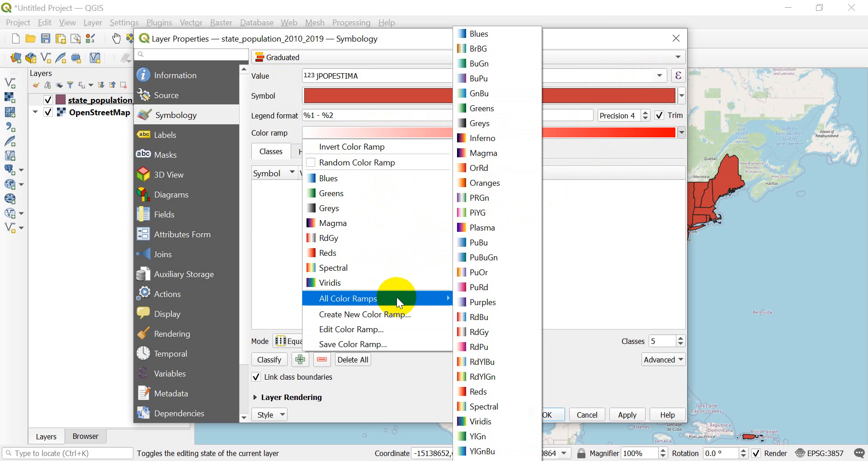
click(642, 167)
click(682, 132)
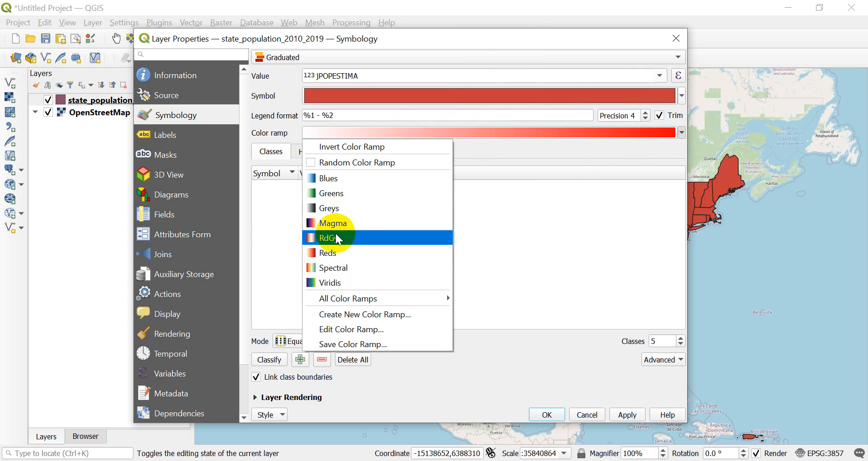
mouse_move(401, 300)
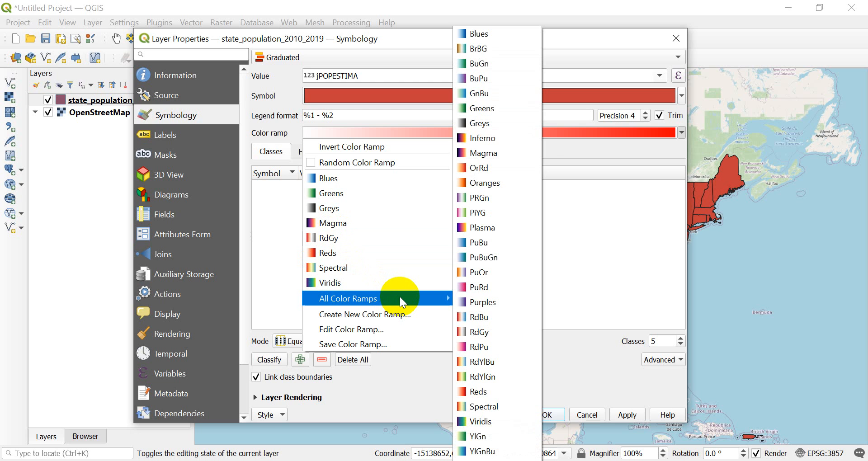
click(479, 347)
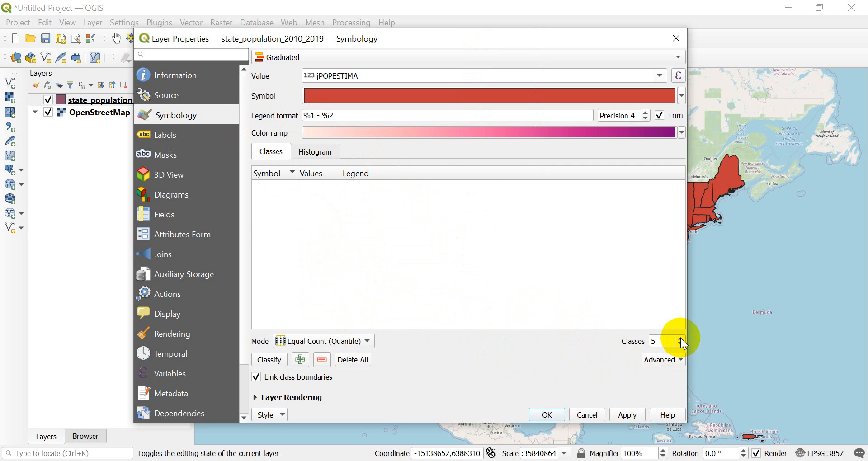
- Classify the population values with the Pretty Breaks mode and accept the layer properties
click(293, 345)
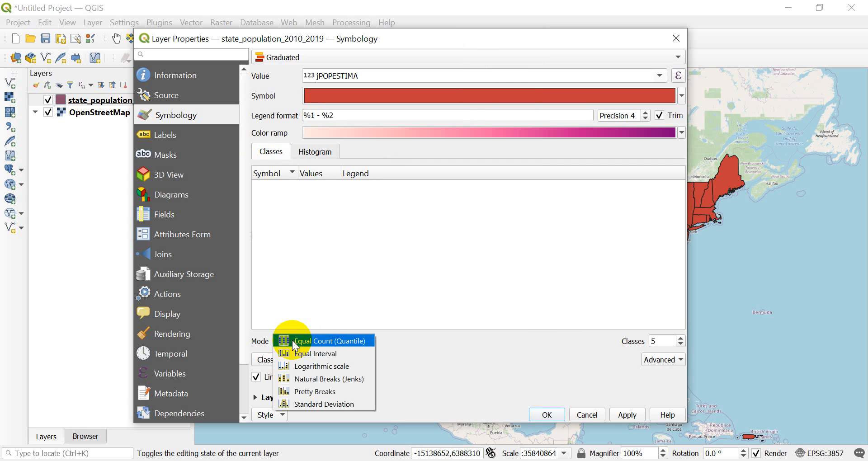
click(312, 392)
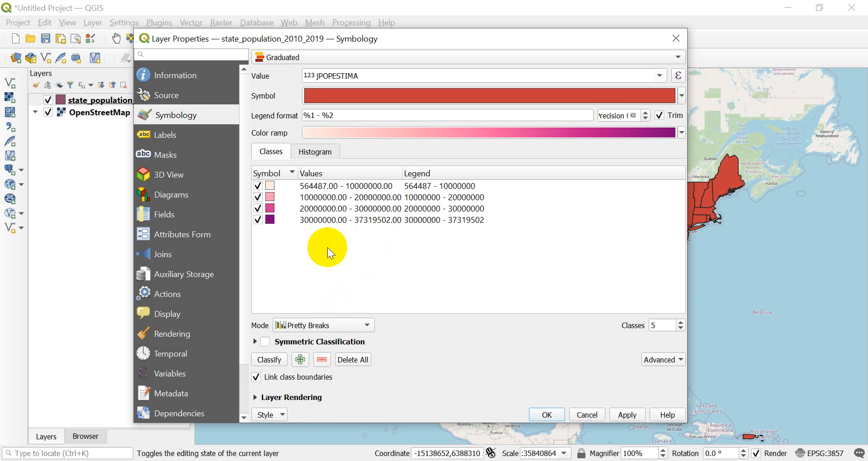
click(547, 414)
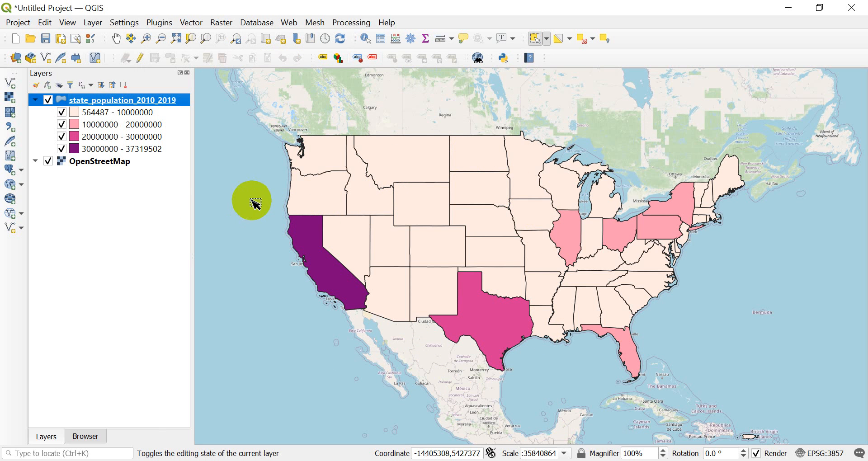
- Raise the number of classes for state_population_2010_2019 to 7 in its graduated symbology and accept the properties
double_click(103, 101)
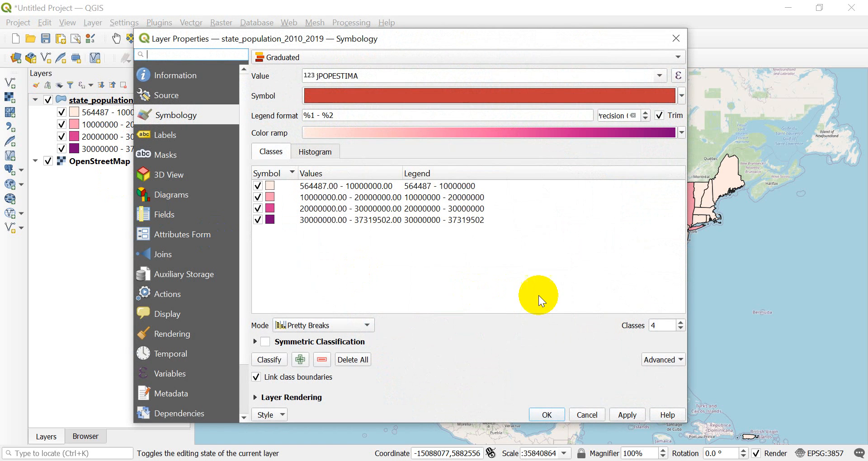
click(679, 321)
click(680, 321)
click(680, 321)
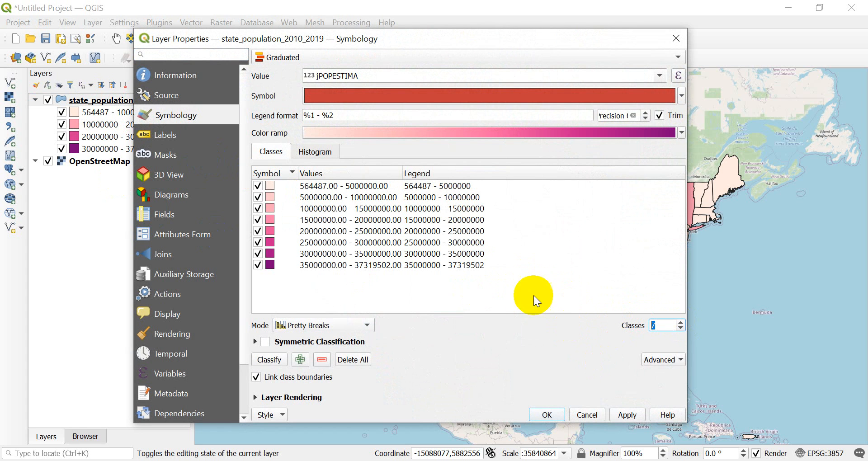
click(551, 413)
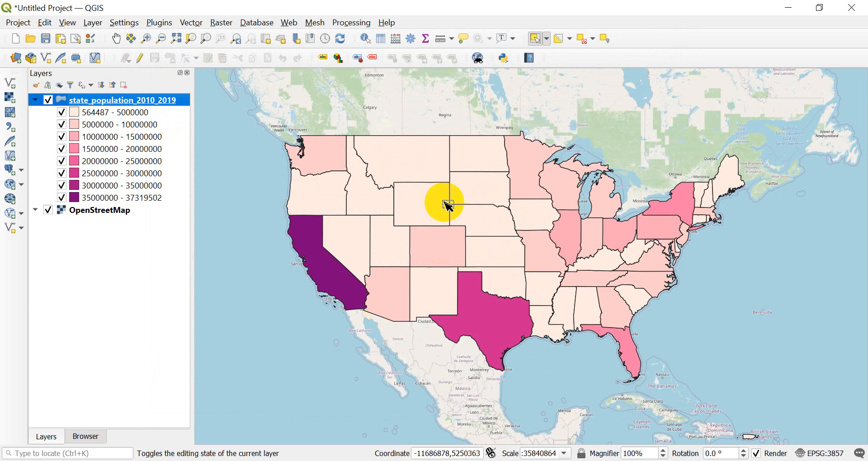
- Set the graduated symbology of state_population_2010_2019 to 10 classes with the Natural Breaks (Jenks) mode, and accept the properties
double_click(111, 100)
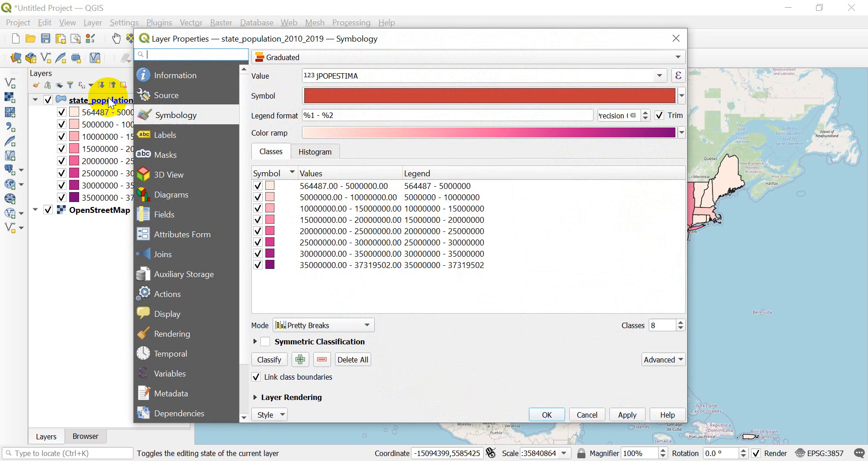
click(682, 323)
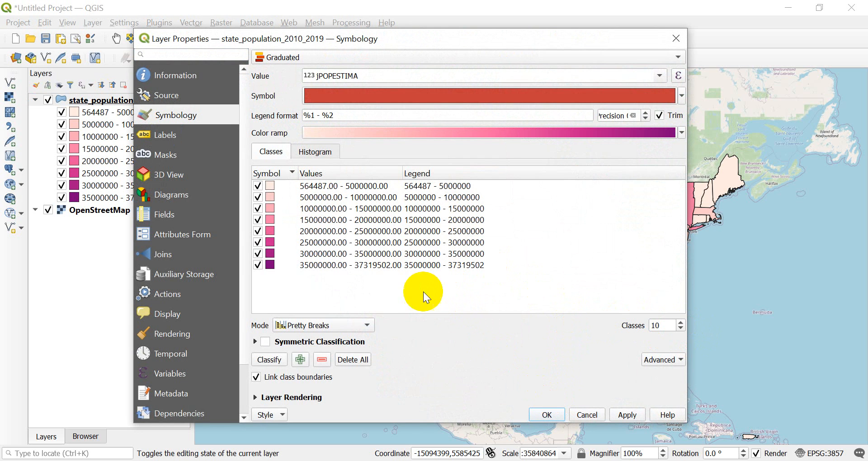
click(368, 324)
click(317, 313)
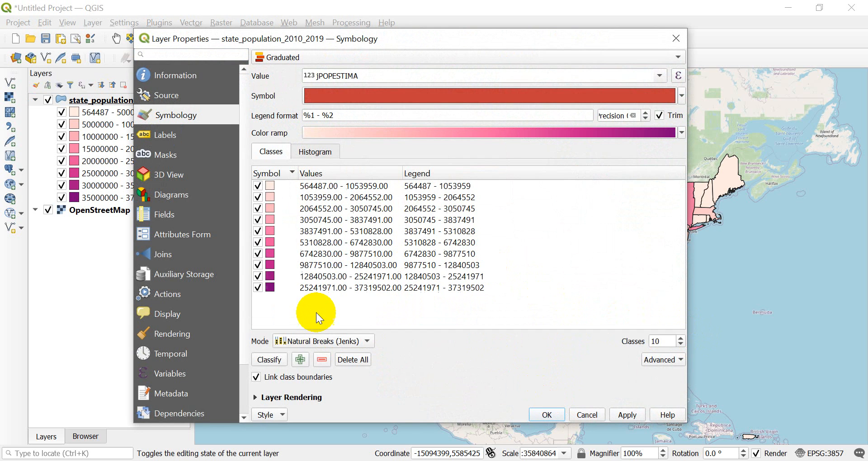
click(360, 340)
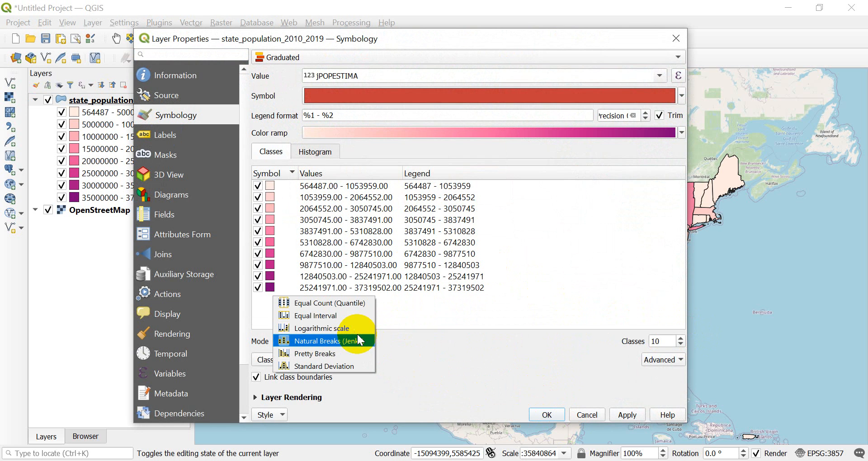
click(330, 354)
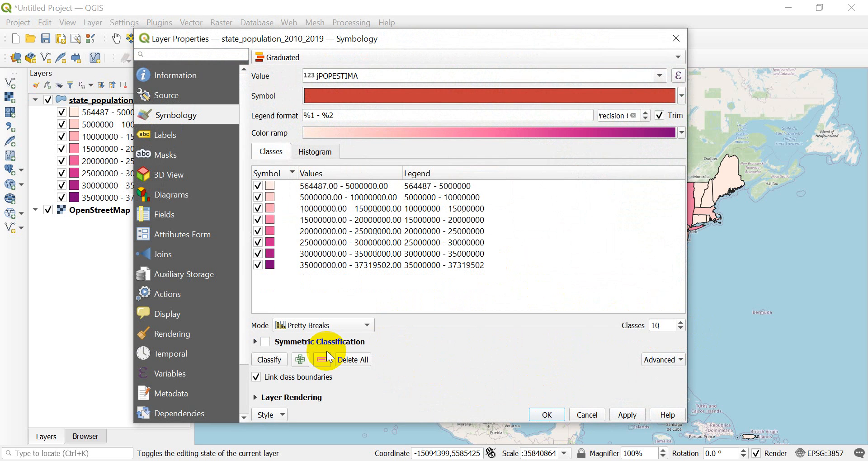
click(360, 329)
click(321, 316)
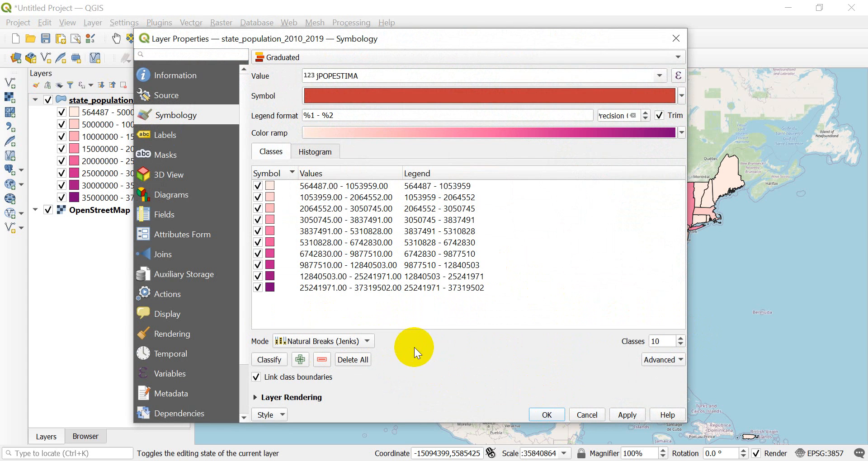
click(548, 415)
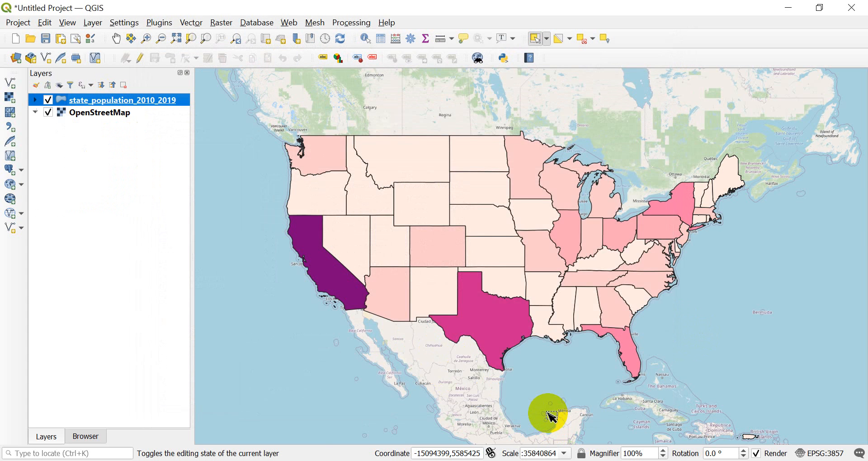
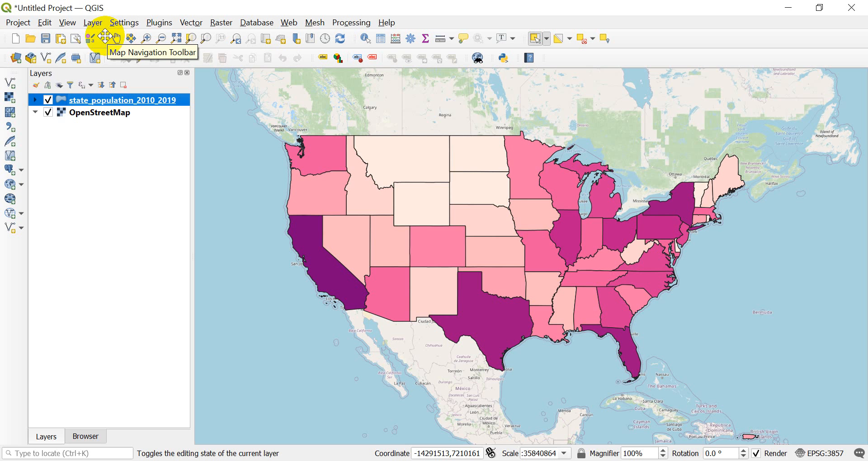
- Check which toolbars are enabled, and shift the map freehand with the Pan Map tool
click(68, 23)
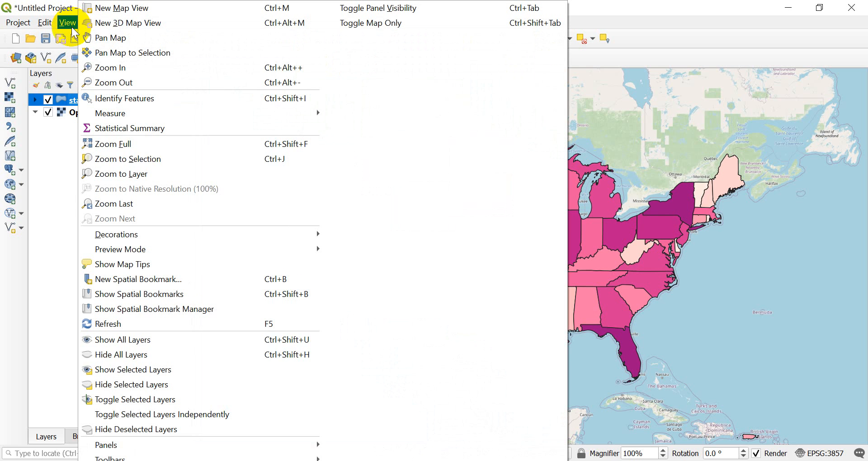
mouse_move(312, 454)
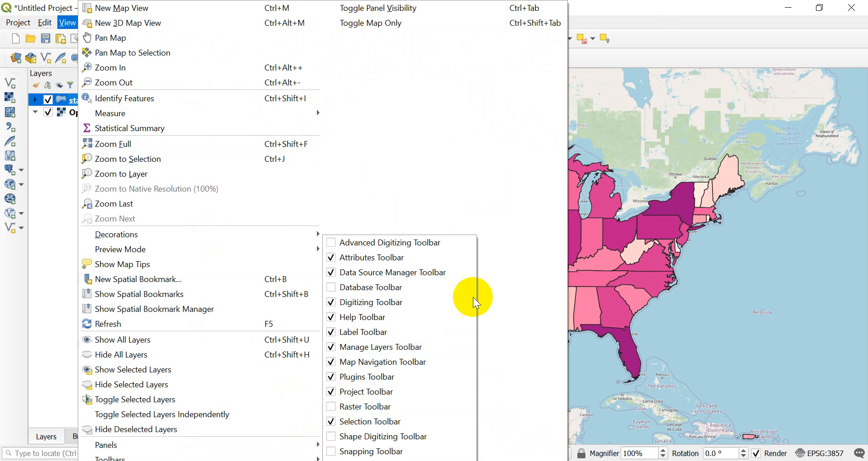
click(647, 33)
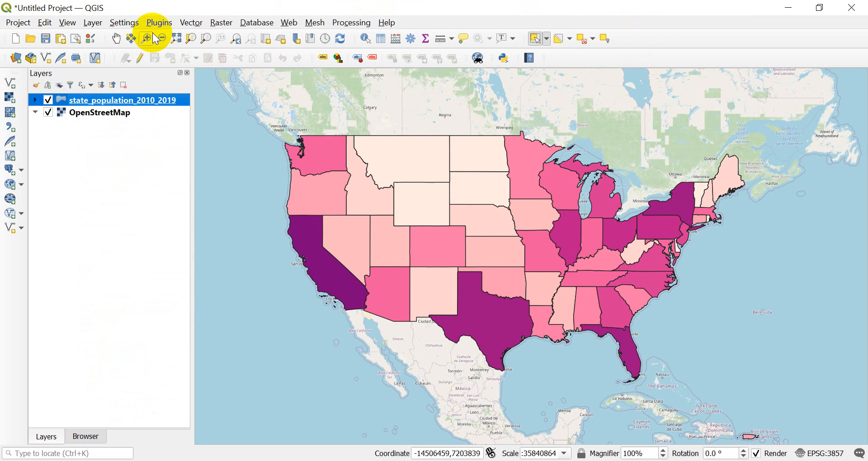
click(116, 39)
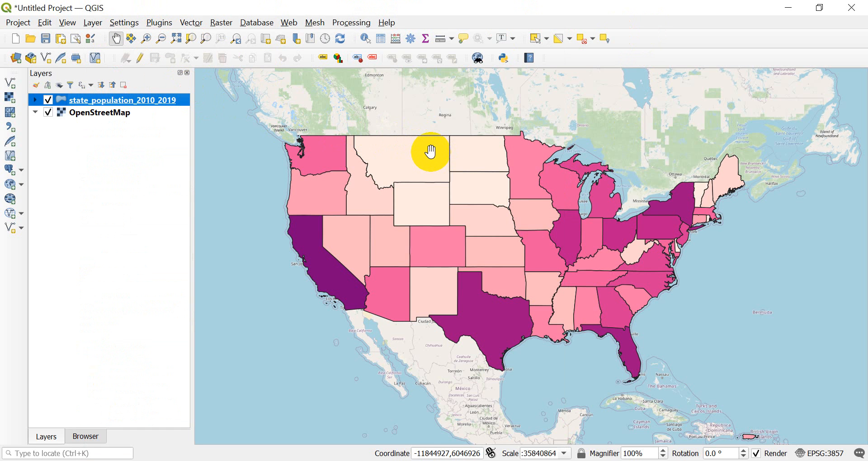
drag(459, 159, 503, 218)
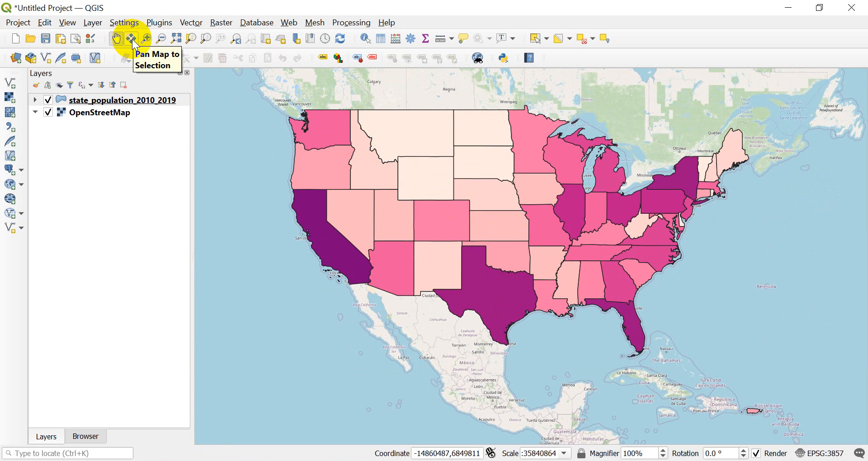
- Select Montana to center the map on it with Pan Map to Selection, and clear the selection
click(535, 41)
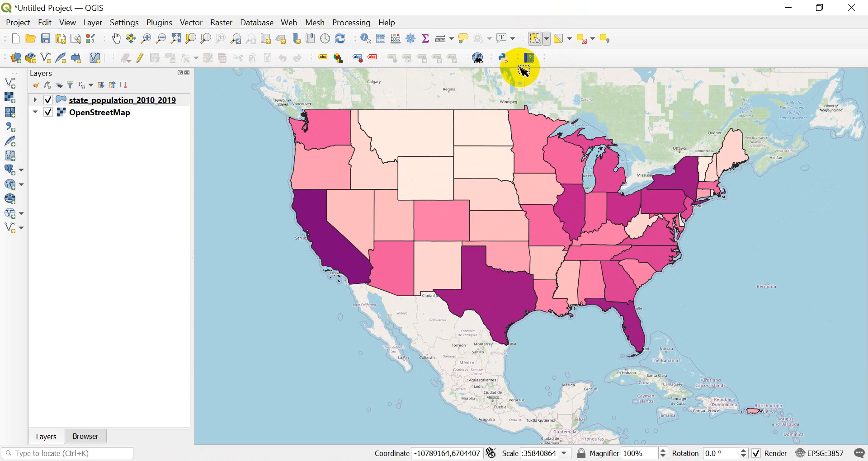
click(418, 134)
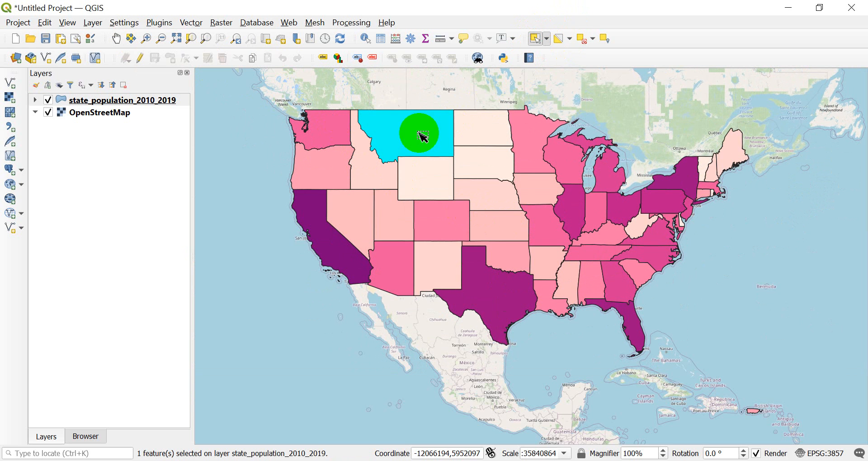
click(131, 39)
drag(539, 244, 549, 258)
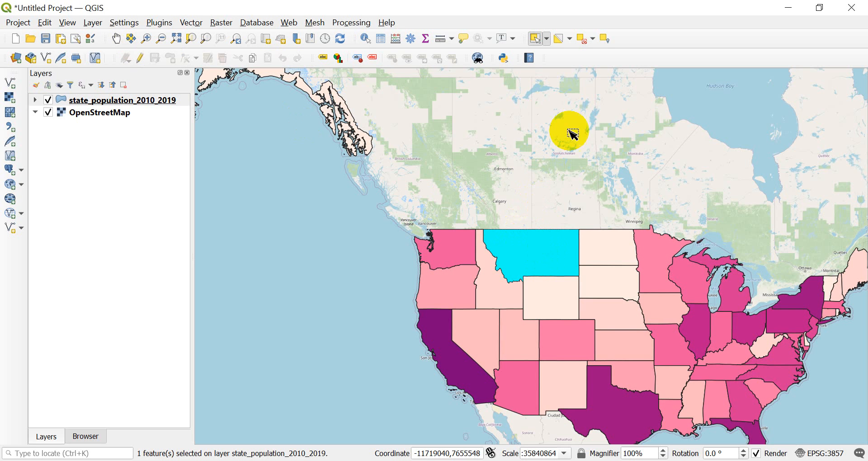
click(582, 41)
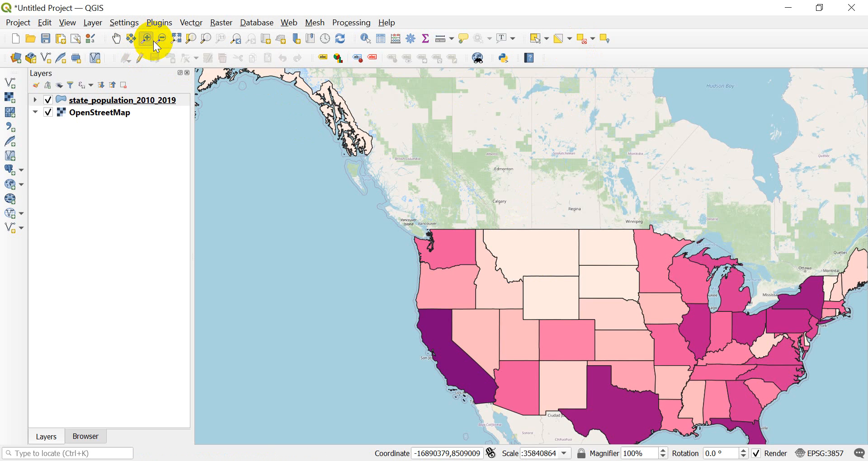
- Zoom in on Washington and Oregon by framing the Pacific Northwest with the Zoom In tool
click(150, 38)
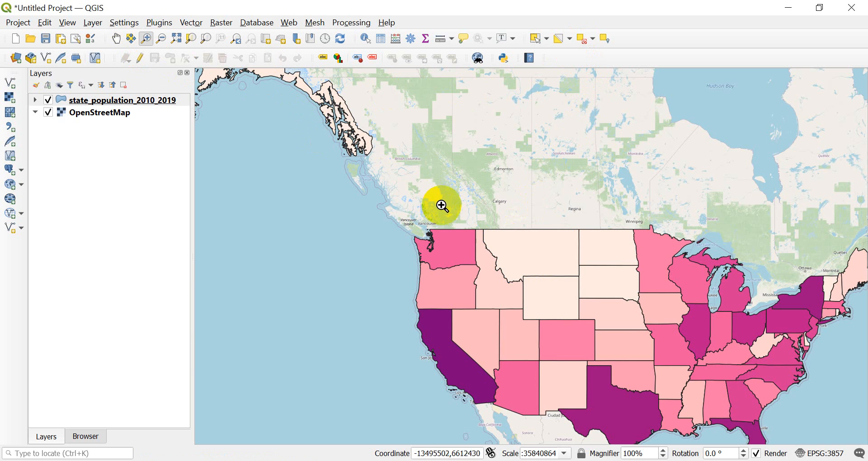
click(497, 267)
drag(327, 154, 517, 356)
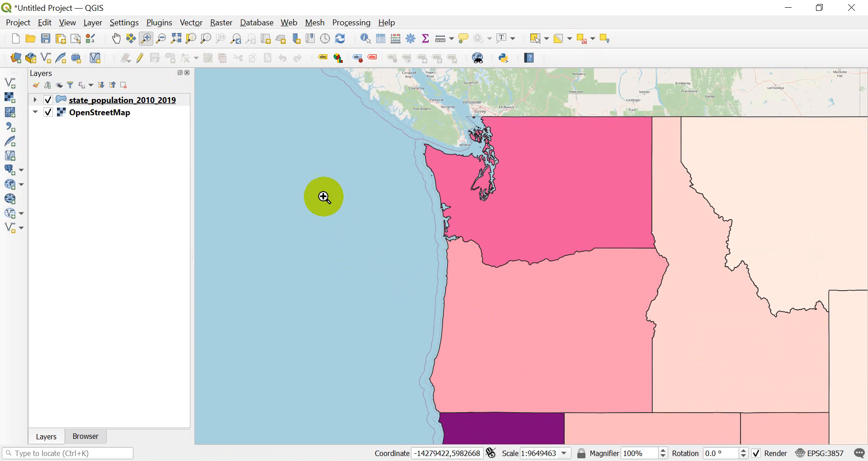
- Zoom out from the Pacific Northwest with the Zoom Out tool until the whole world map fits in view
click(162, 39)
click(583, 226)
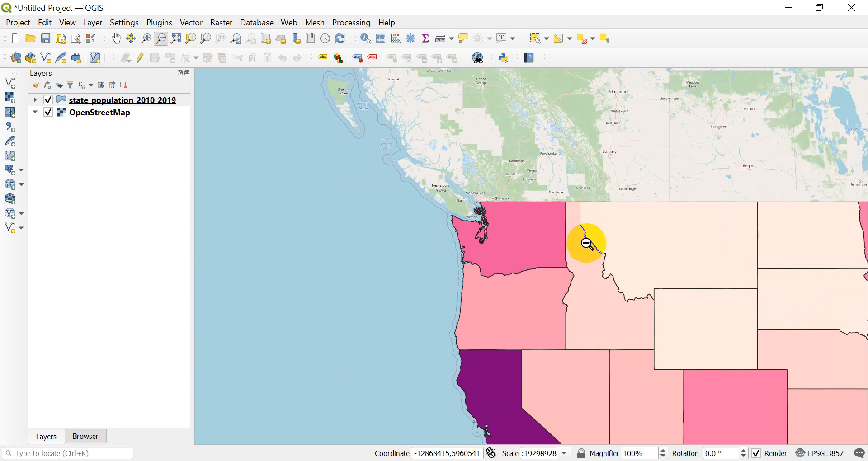
click(583, 231)
click(696, 310)
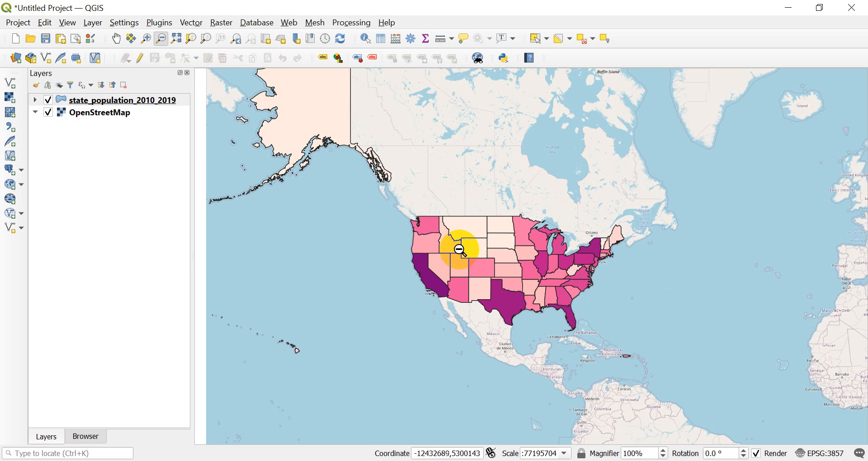
drag(465, 243, 510, 283)
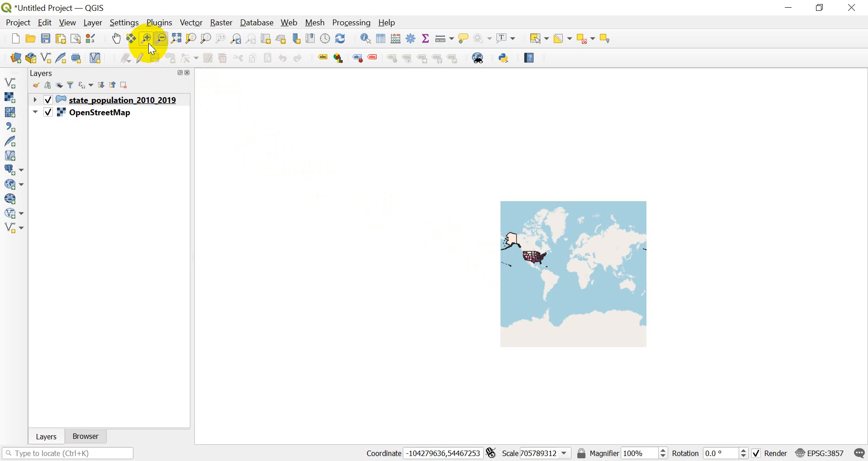
- Frame the contiguous United States and Washington state in turn with Zoom In, and return to the full extent with Zoom Full
drag(516, 247, 559, 272)
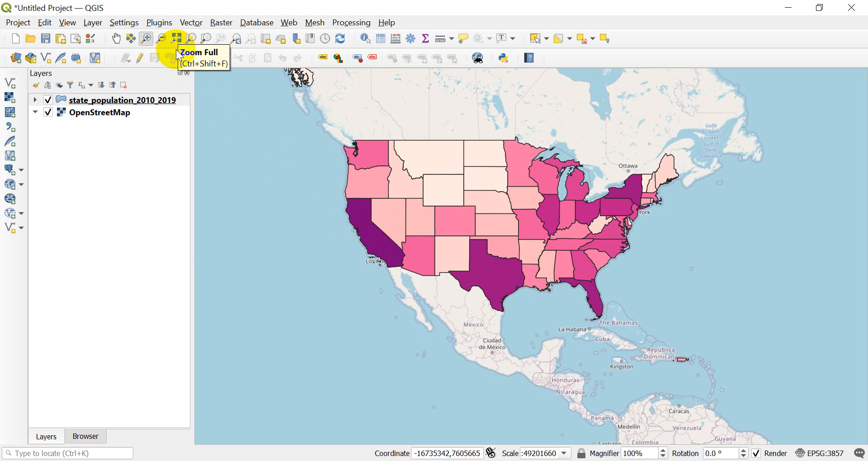
drag(355, 138, 401, 184)
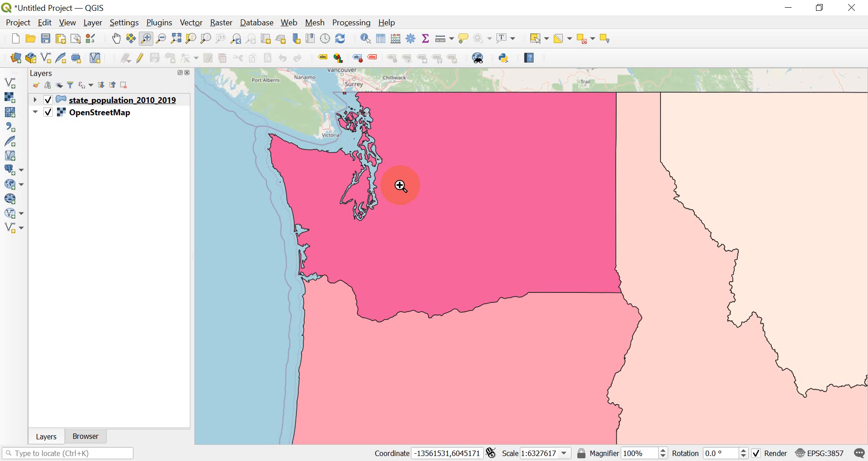
click(177, 40)
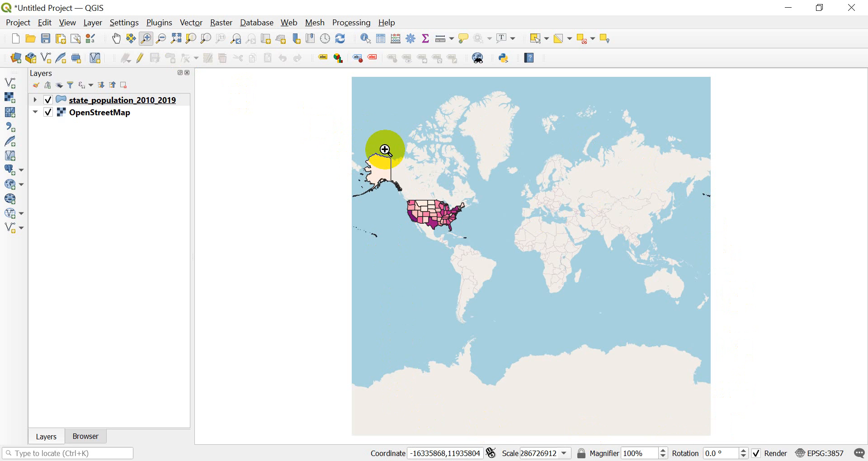
- Zoom to the extent of the state_population_2010_2019 layer, and zoom in on the contiguous United States
right_click(113, 98)
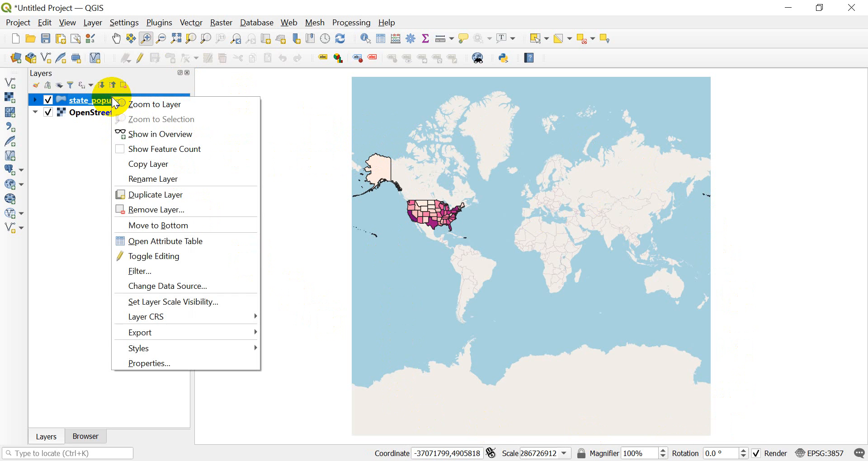
click(162, 106)
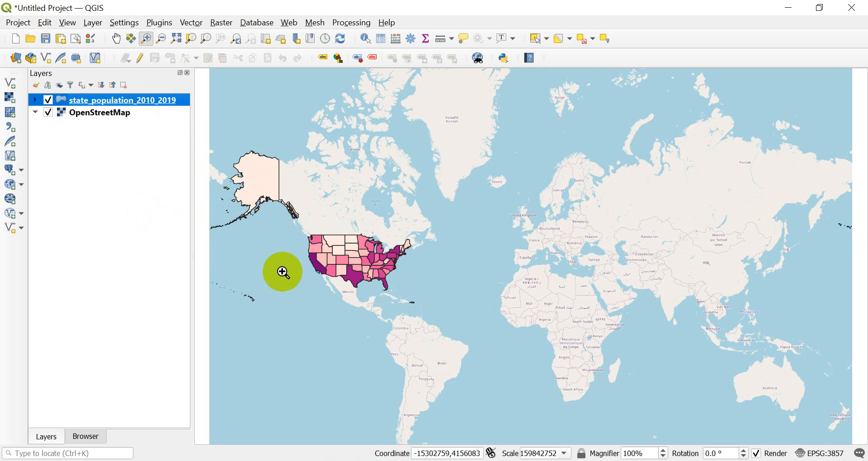
drag(301, 230, 415, 297)
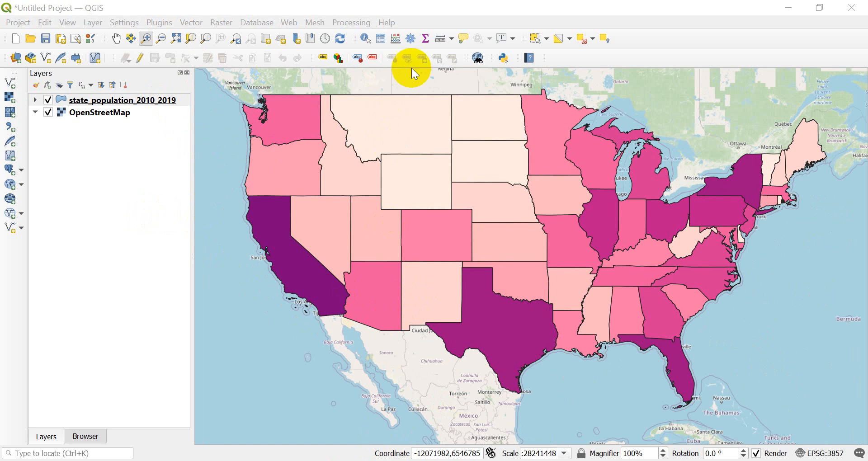
- Select South Dakota on the map and zoom to the selection
click(533, 38)
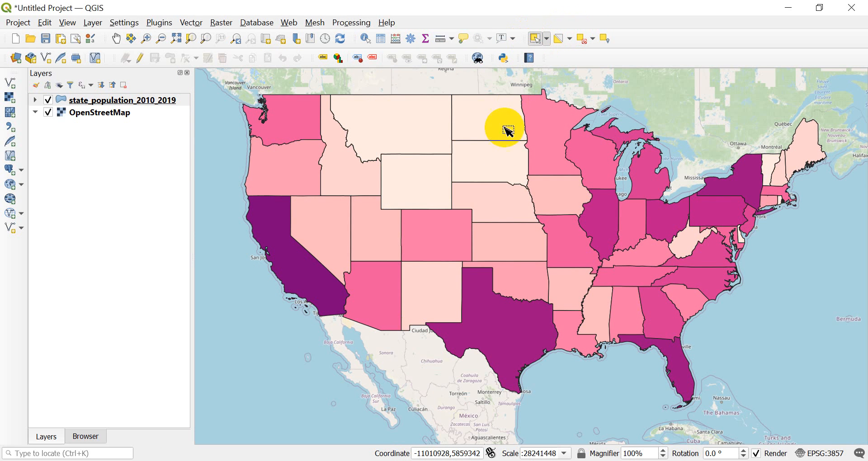
click(505, 165)
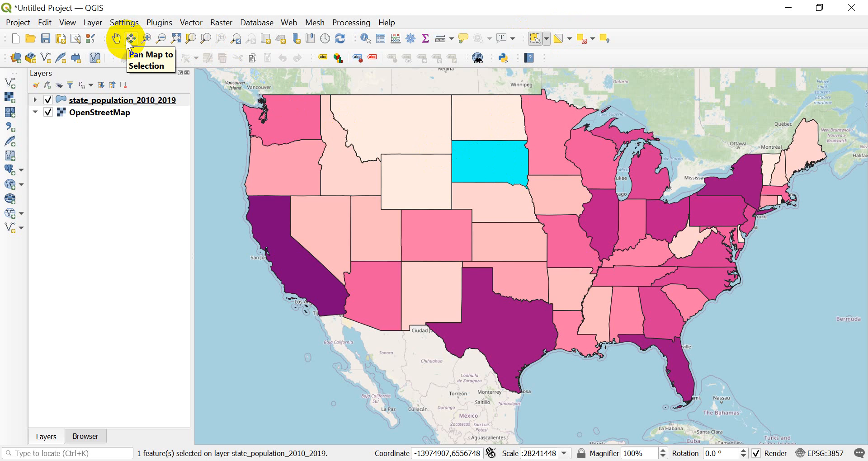
click(194, 40)
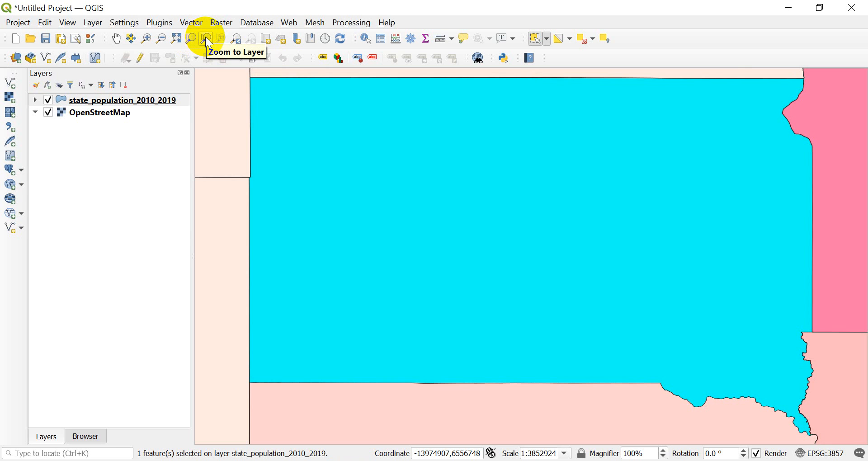
- Zoom to the extents of state_population_2010_2019, OpenStreetMap and state_population_2010_2019 again with Zoom to Layer, and clear the South Dakota selection
click(206, 39)
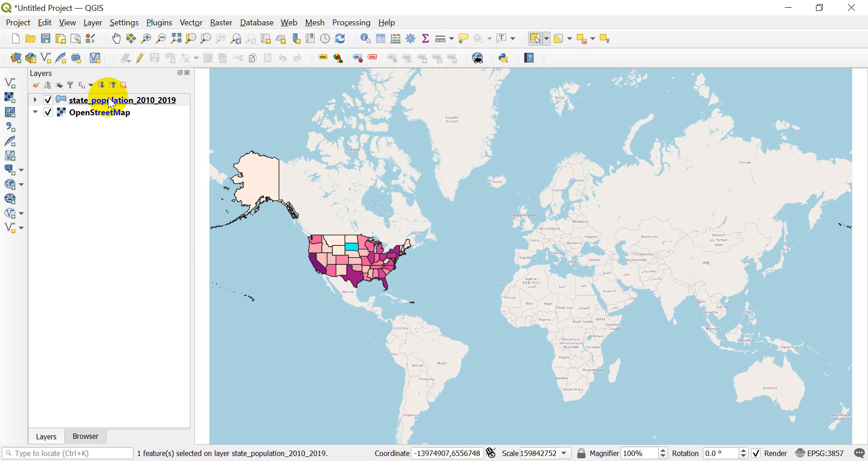
click(108, 116)
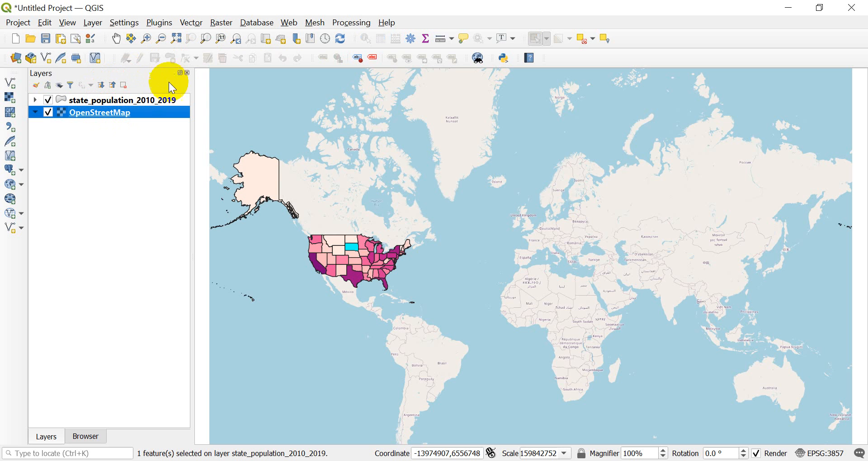
click(206, 40)
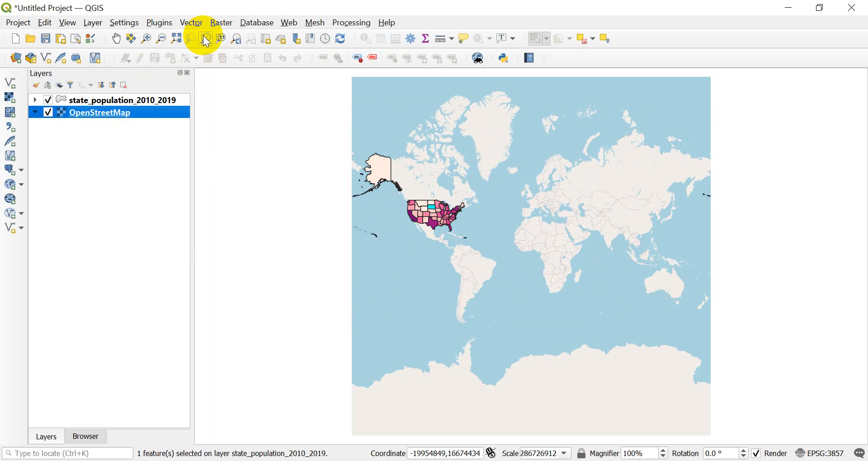
click(145, 100)
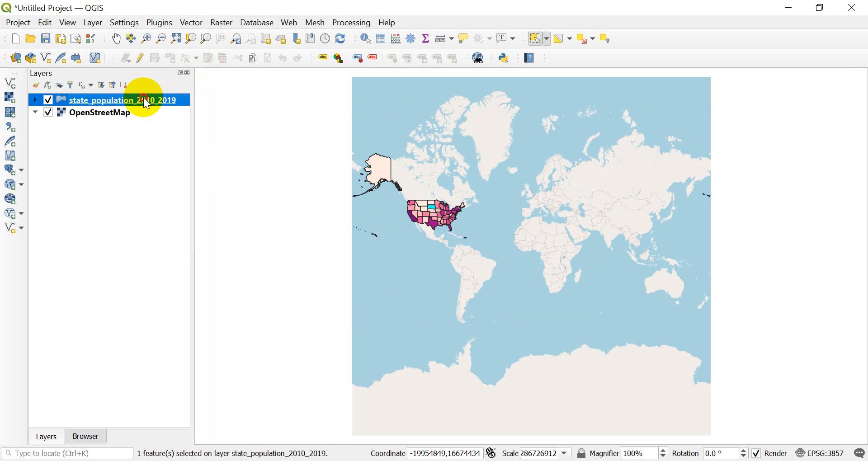
click(206, 38)
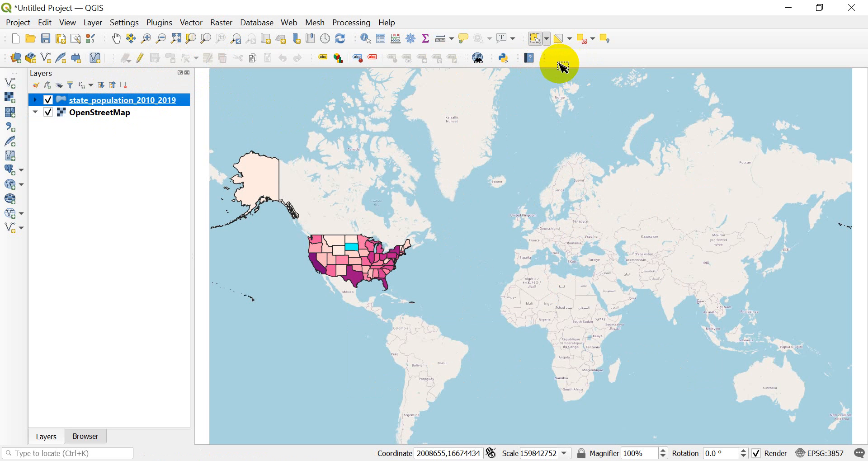
click(583, 41)
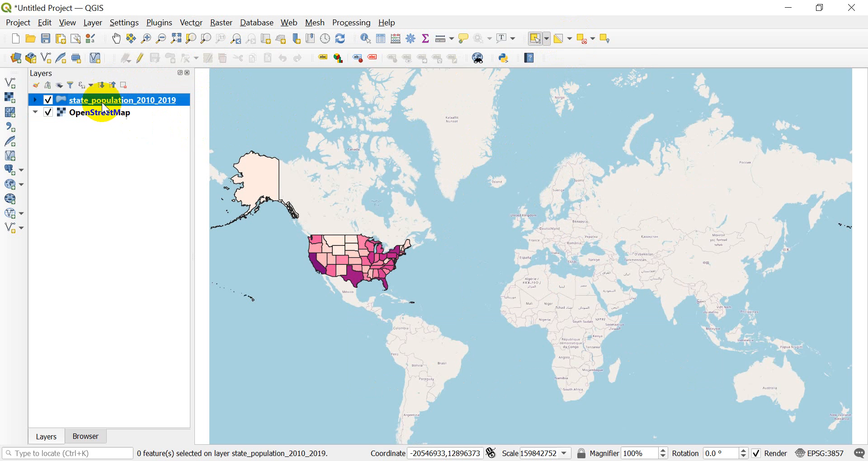
- Navigate the map freehand with the Pan Map tool and zooming, ending with the contiguous United States centered
click(116, 40)
drag(312, 246, 412, 232)
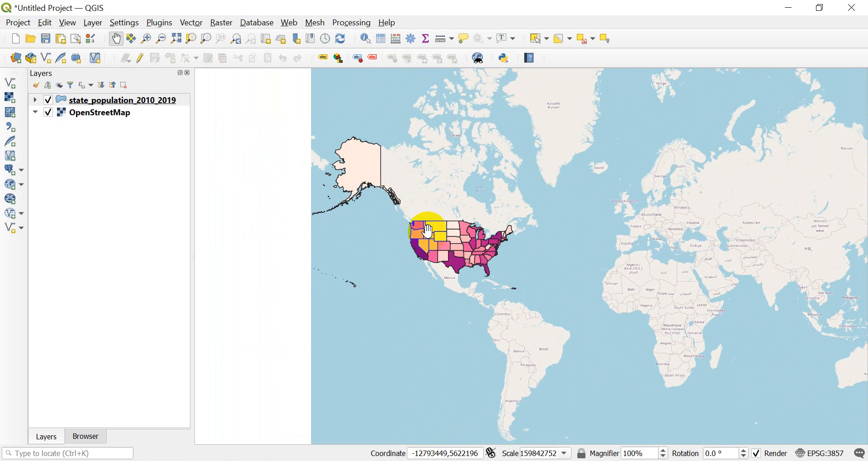
scroll(426, 235, up, 2)
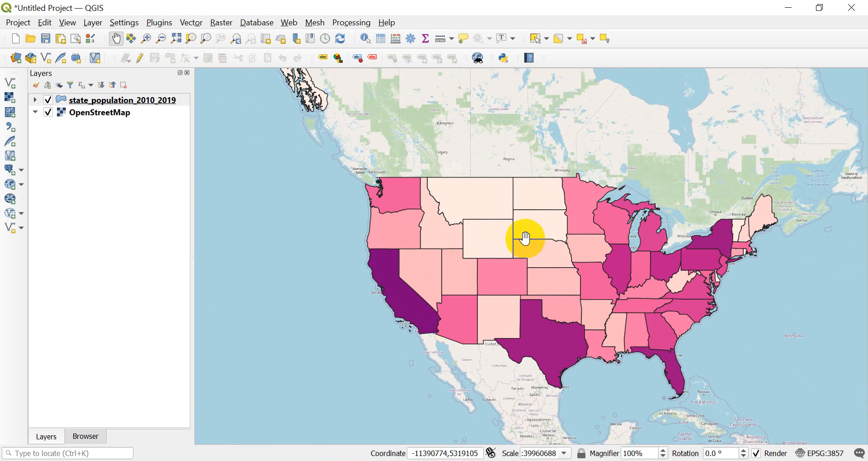
scroll(525, 238, down, 2)
scroll(527, 236, up, 2)
scroll(529, 235, up, 1)
drag(529, 234, 425, 161)
scroll(424, 161, down, 2)
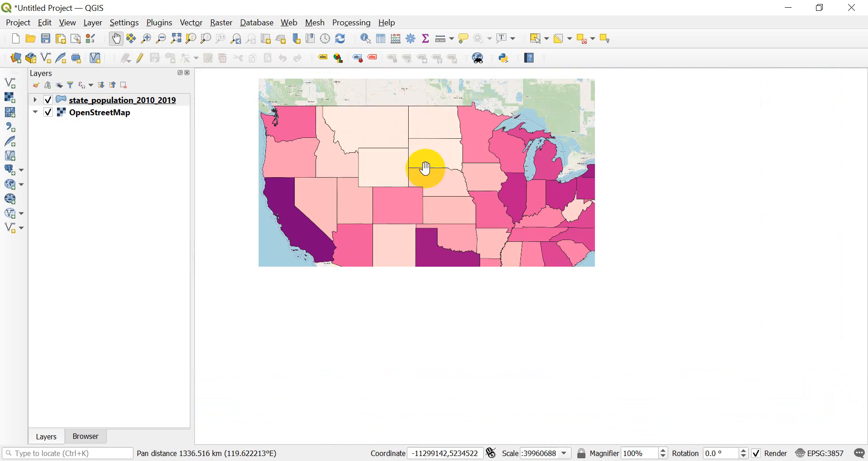
scroll(439, 210, up, 1)
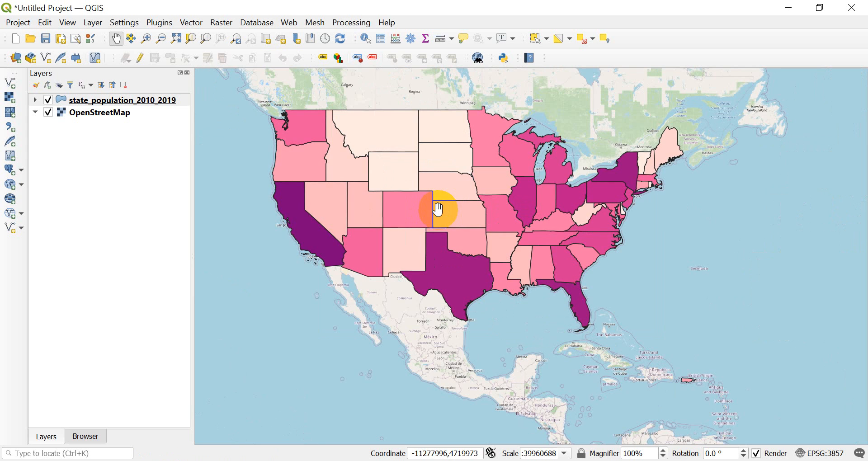
drag(405, 178, 422, 203)
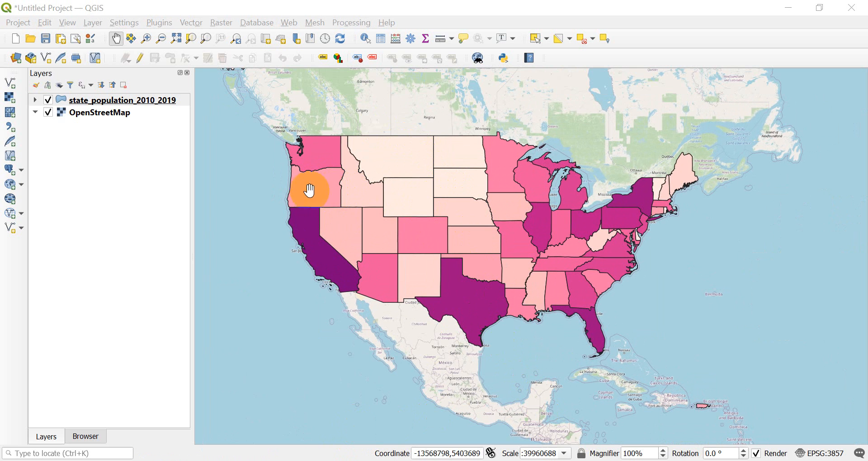
- Remove the state_population_2010_2019 layer from the project
right_click(138, 104)
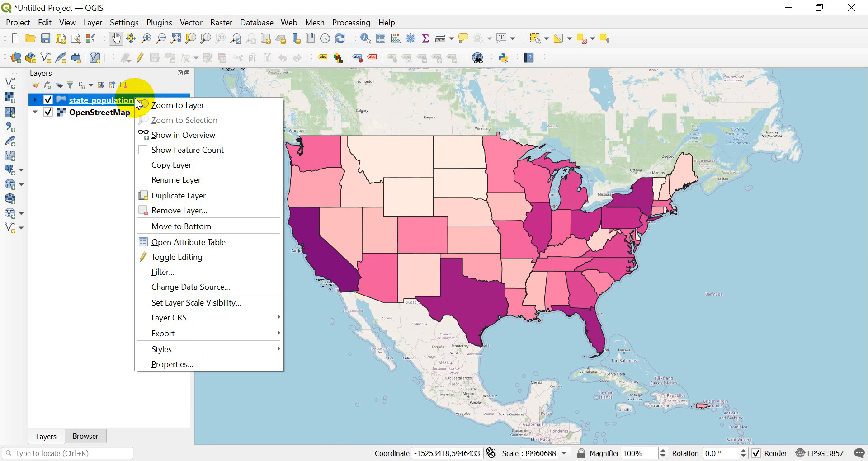
click(183, 211)
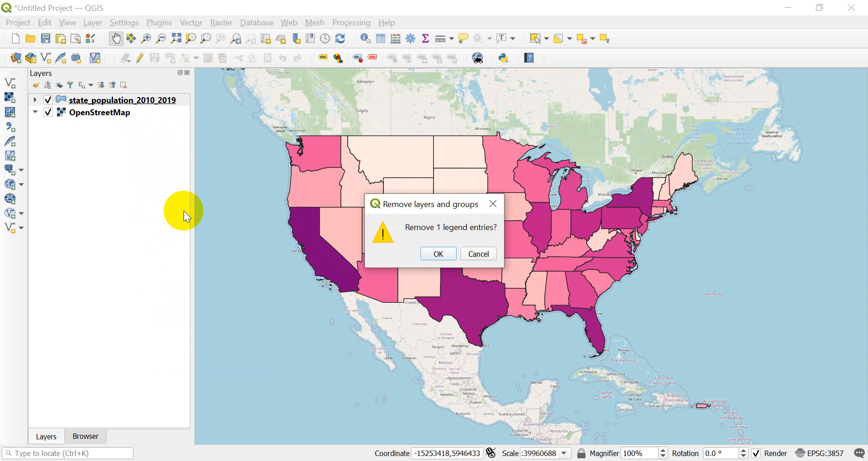
click(438, 253)
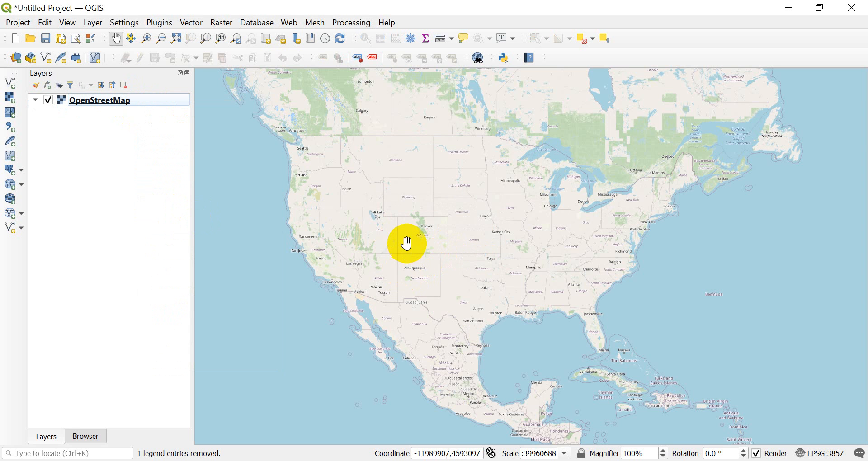
- Examine the OpenStreetMap basemap at street level around Granby, Colorado, by zooming in to a scale of 1:9756
scroll(407, 243, up, 3)
scroll(535, 147, up, 1)
drag(506, 131, 522, 238)
scroll(477, 193, up, 2)
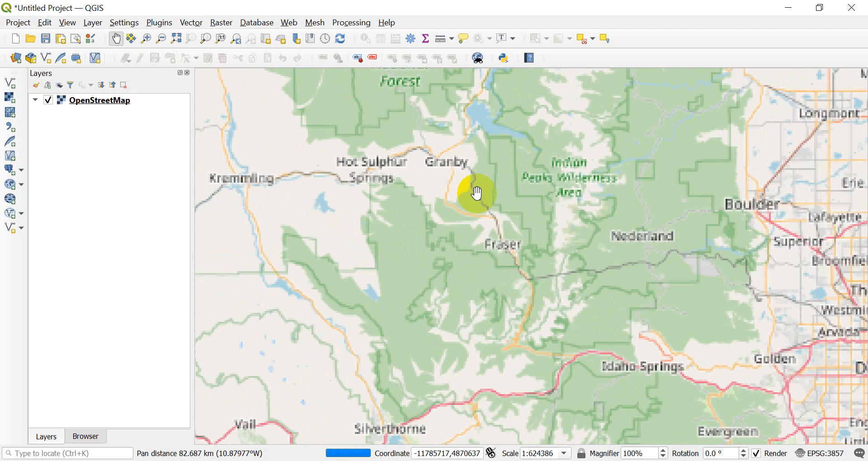
drag(466, 162, 496, 309)
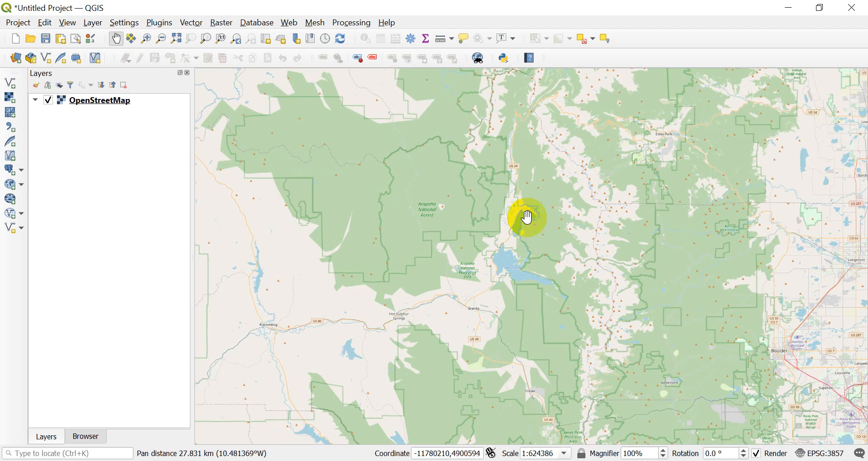
scroll(517, 249, up, 1)
drag(539, 293, 514, 216)
drag(486, 275, 504, 203)
scroll(419, 216, up, 2)
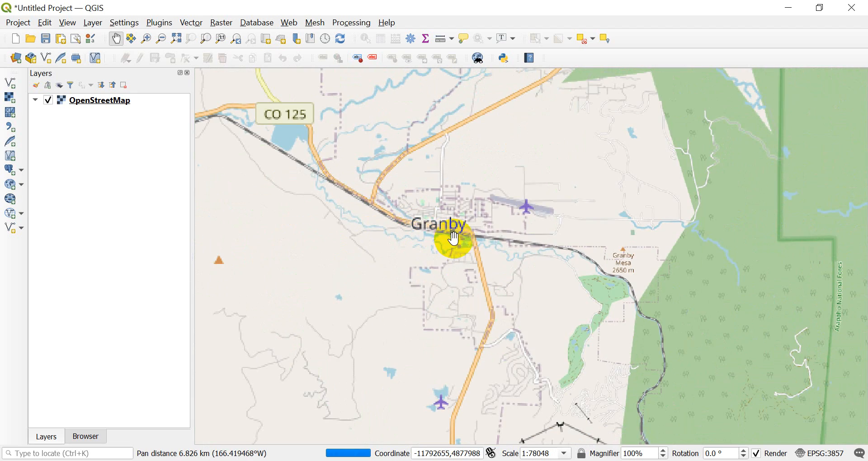
scroll(452, 247, up, 2)
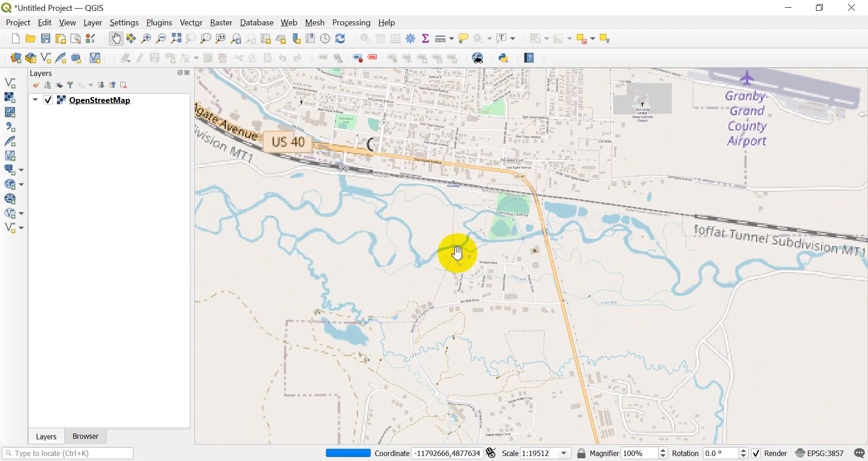
drag(495, 176, 480, 240)
scroll(481, 240, up, 1)
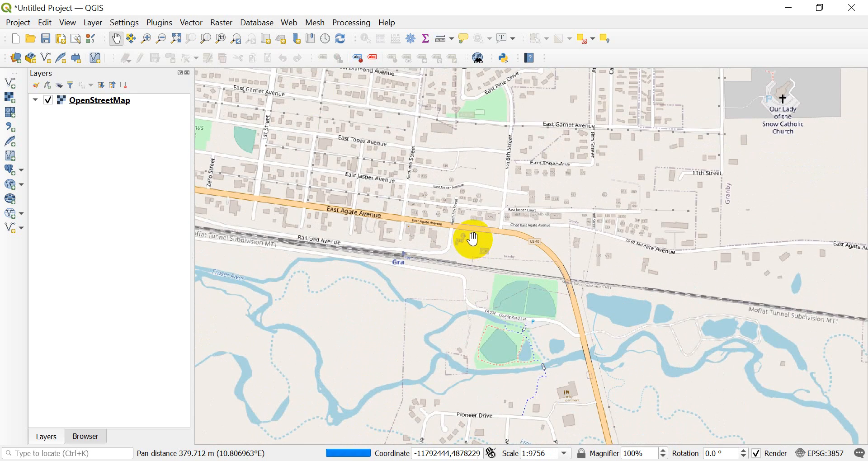
drag(466, 181, 475, 200)
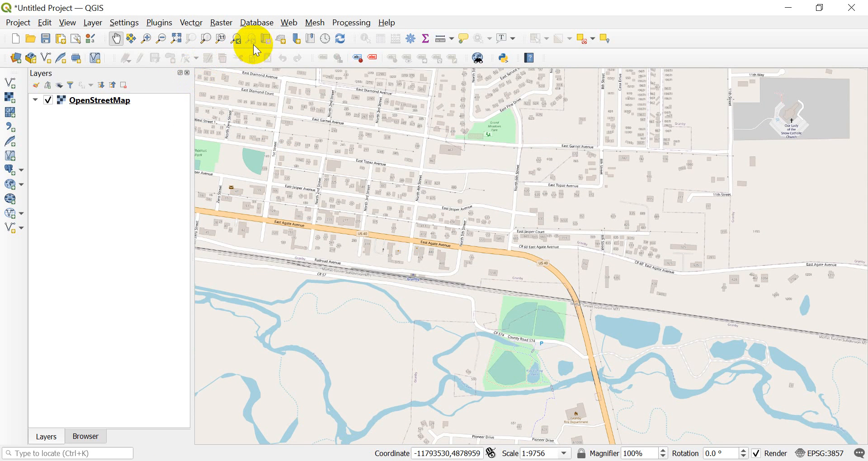
- Look over the source types and vector options in the Data Source Manager, and close it without adding a layer
click(93, 22)
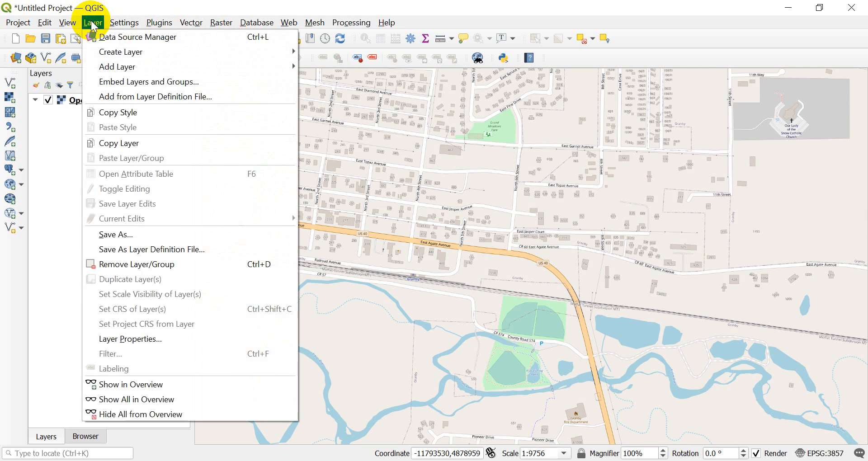
click(115, 37)
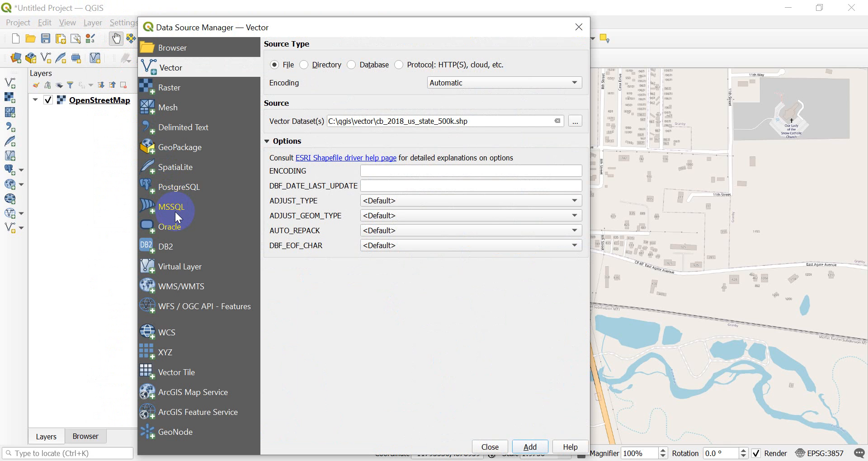
click(530, 447)
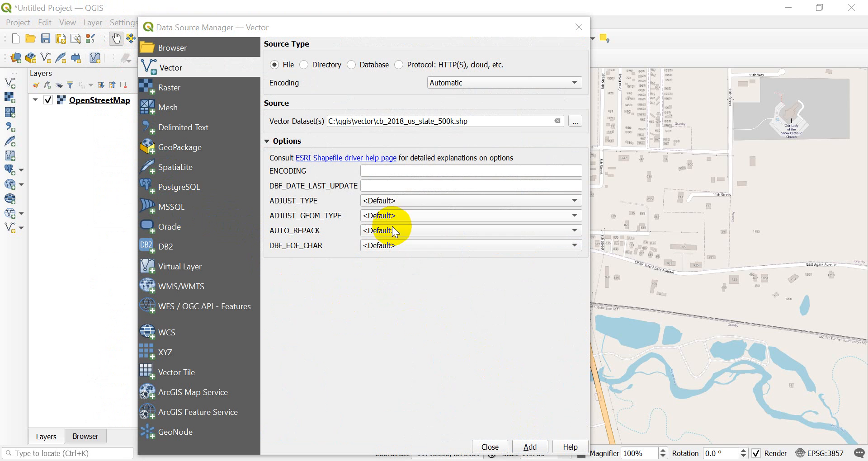
click(580, 25)
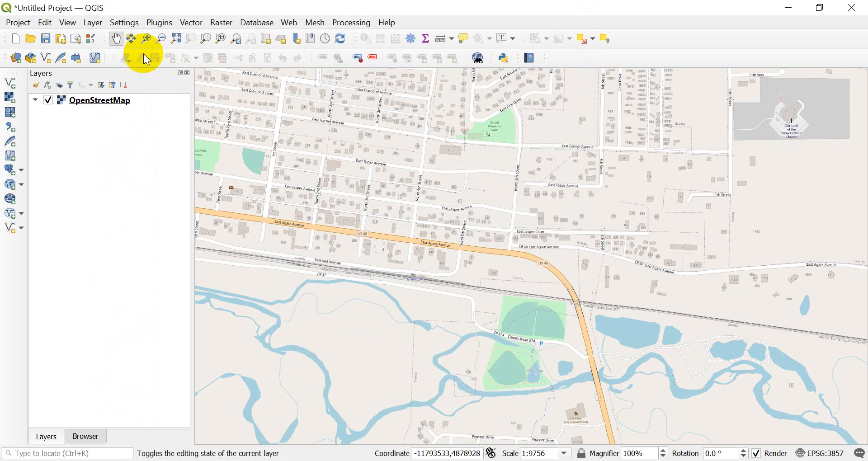
click(92, 23)
mouse_move(150, 55)
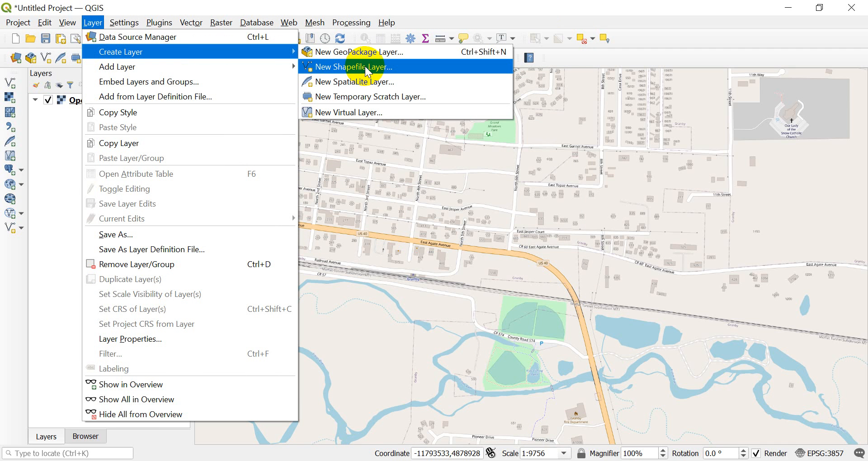
click(91, 23)
click(20, 231)
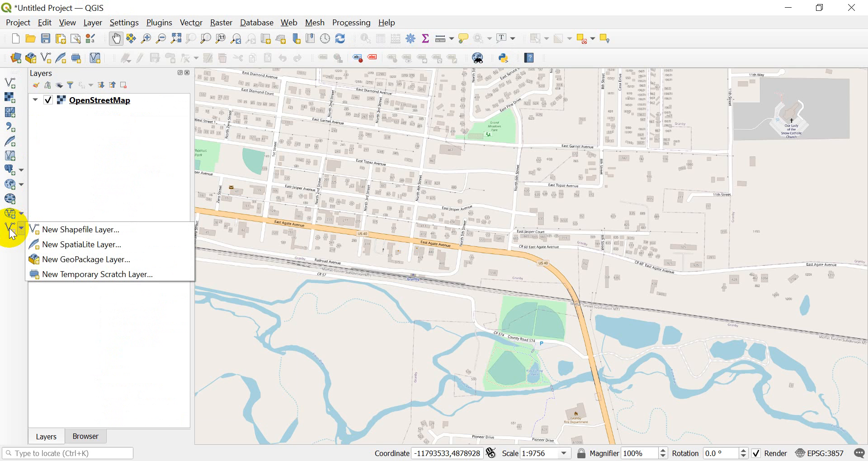
click(68, 175)
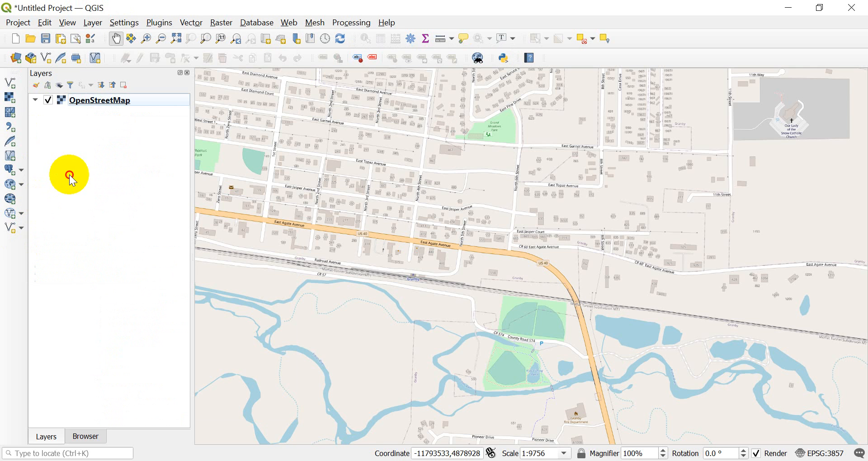
click(12, 227)
click(13, 226)
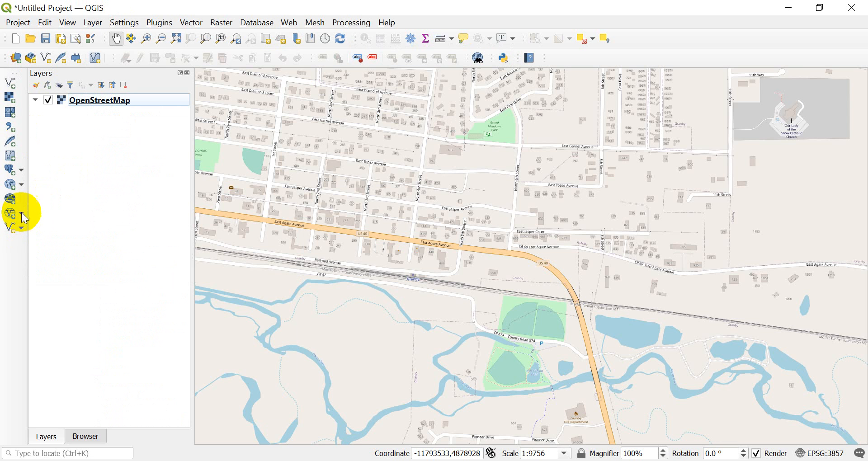
- Start a new shapefile layer and browse to the C:\qgis folder for its file location
click(93, 23)
mouse_move(130, 53)
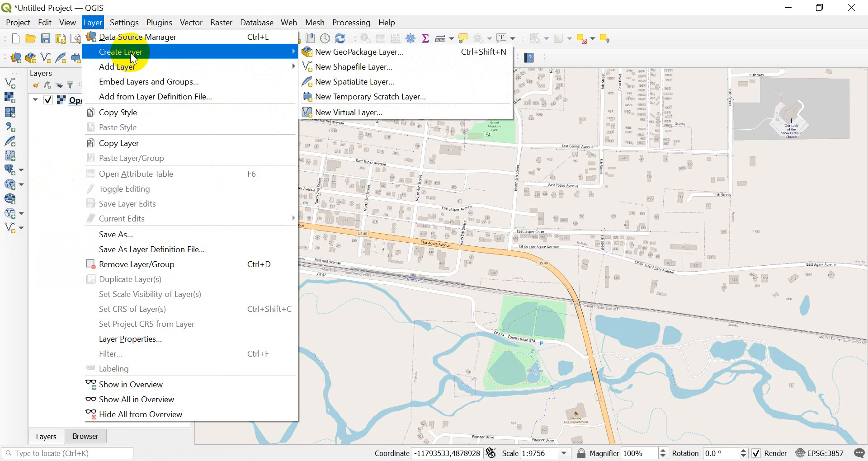
click(338, 68)
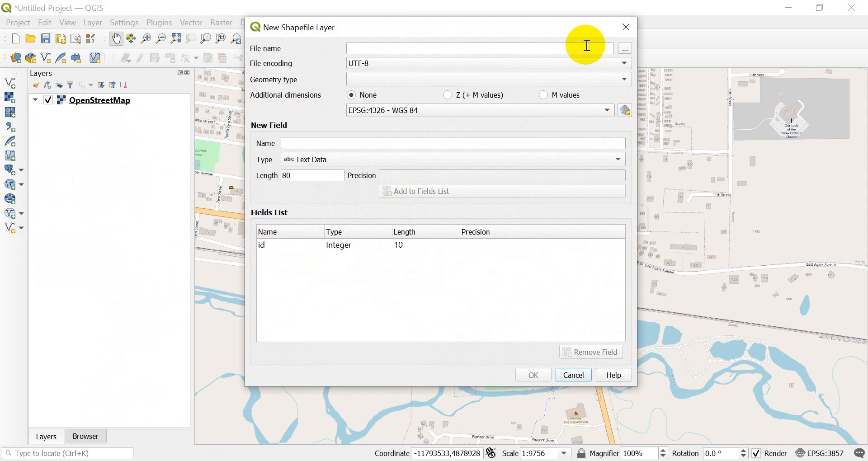
click(625, 48)
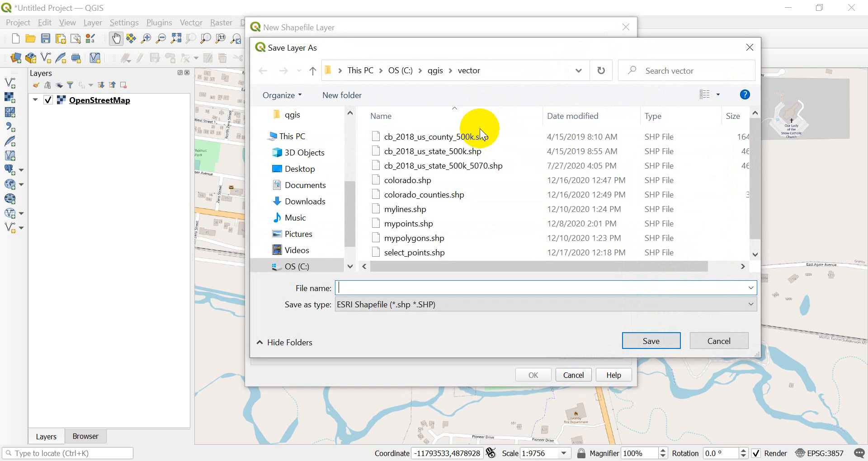
click(434, 71)
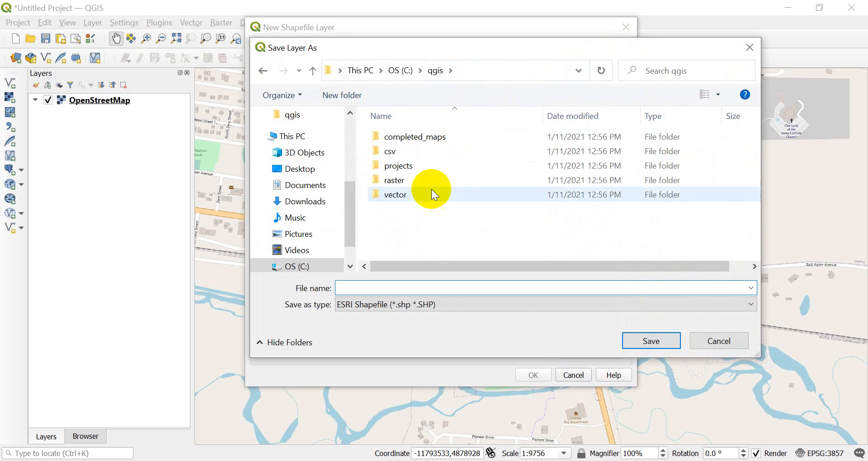
- Create a folder named youtube inside C:\qgis and open it as the save location for the shapefile
click(348, 94)
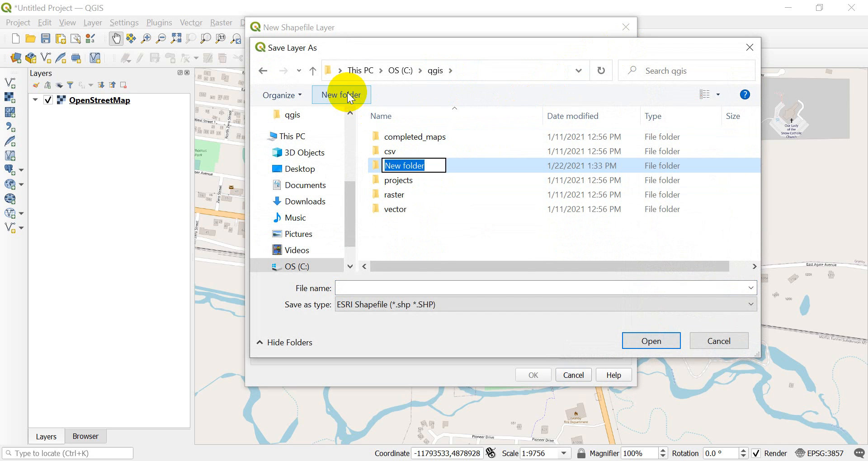
text(YOU)
key(BackSpace)
key(BackSpace)
key(BackSpace)
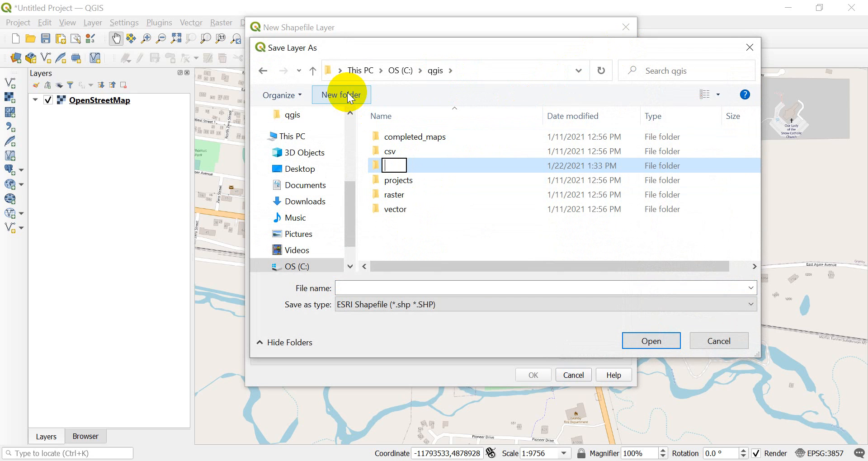
text(youtube)
key(Return)
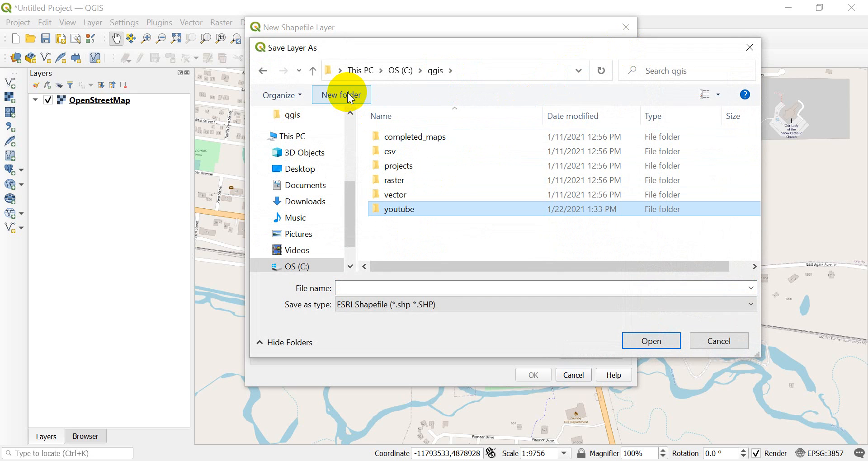
double_click(414, 213)
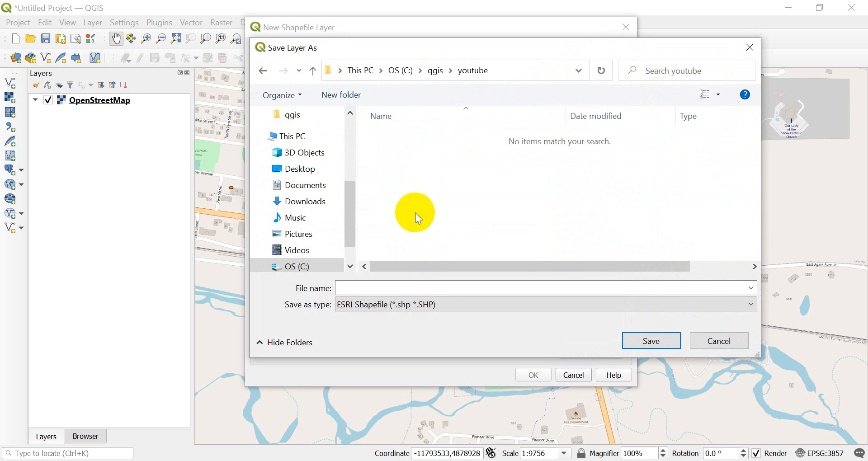
- Name the new shapefile mypoints in the youtube folder and set its geometry type to Point
click(386, 284)
text(mypoints)
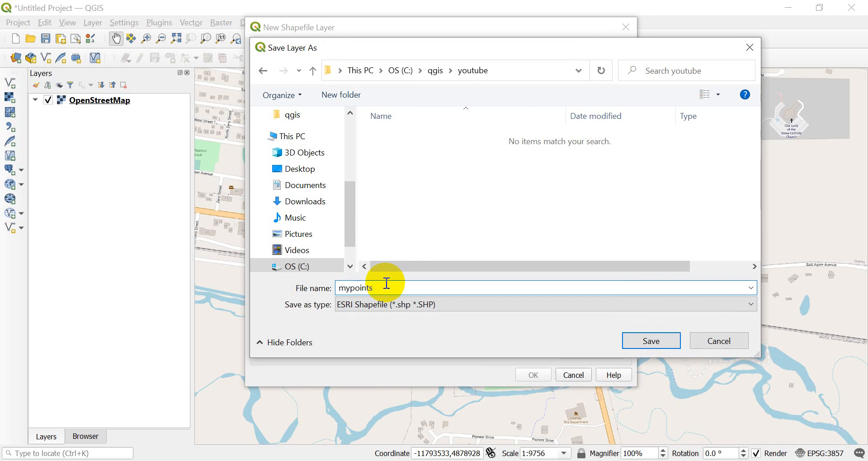
key(Return)
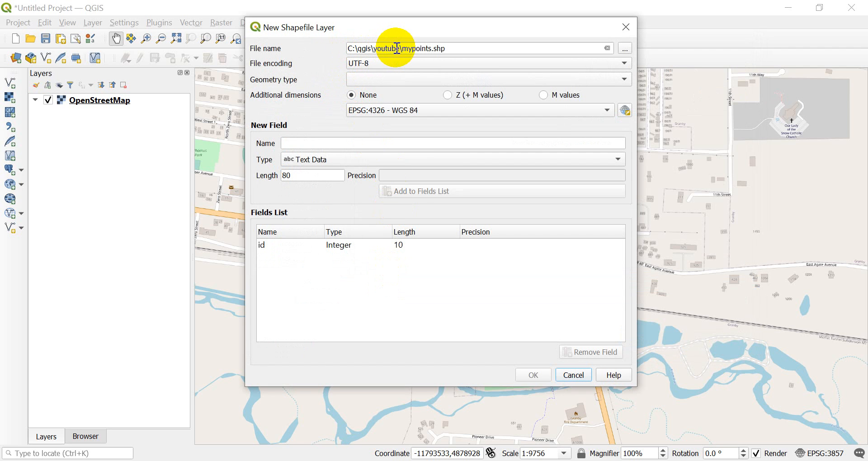
click(430, 81)
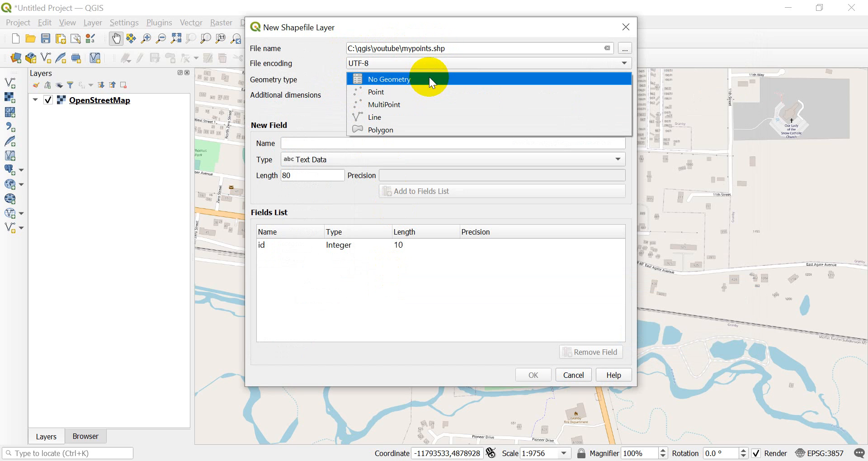
click(379, 91)
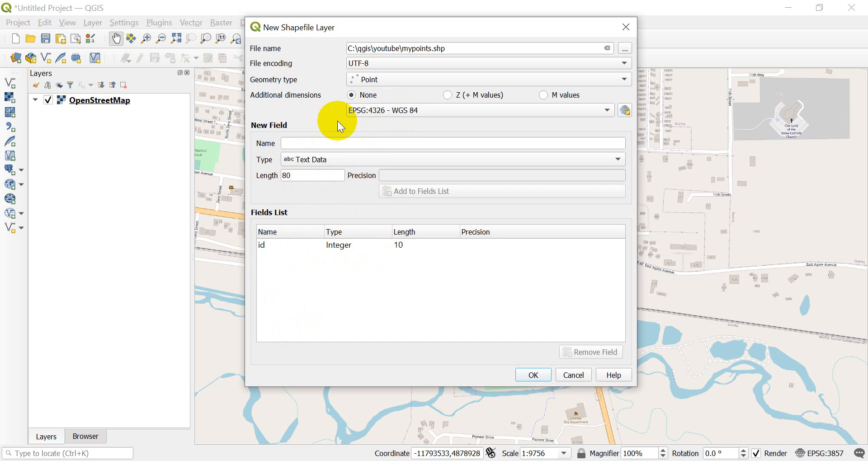
- Add two text fields called name and type, each with length 80, to the new shapefile's fields
click(342, 141)
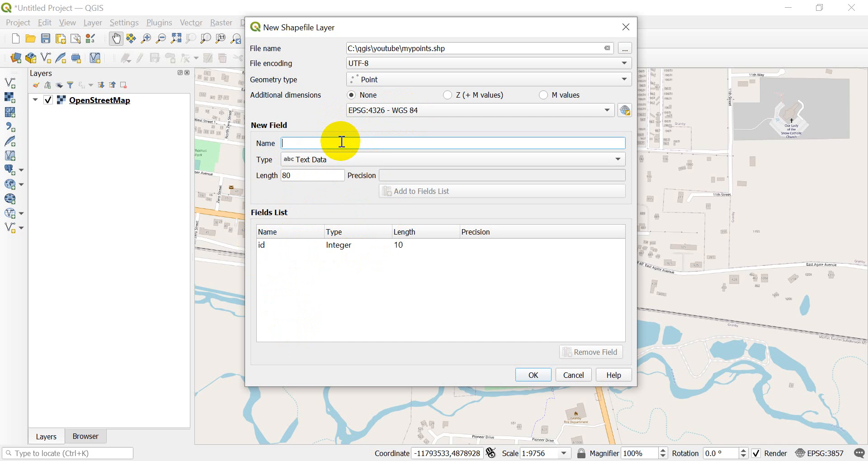
text(name)
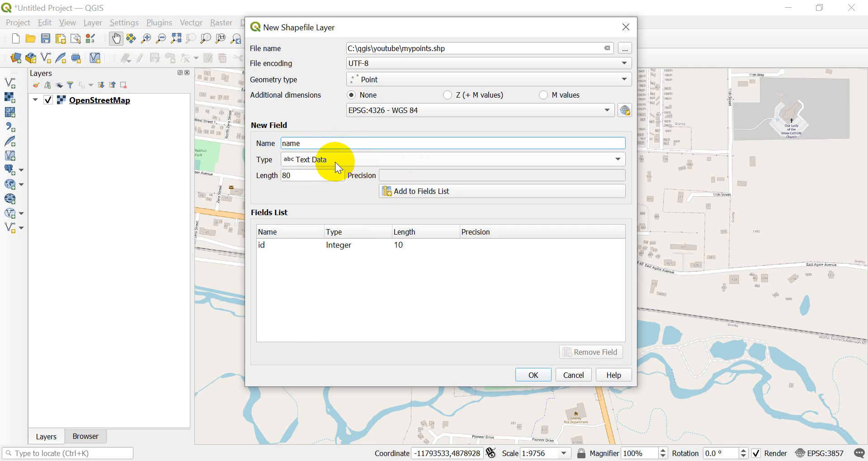
click(403, 192)
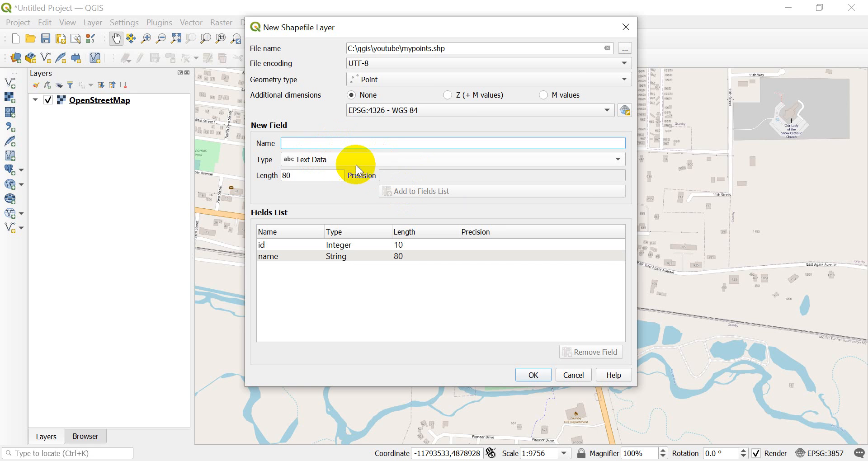
text(type)
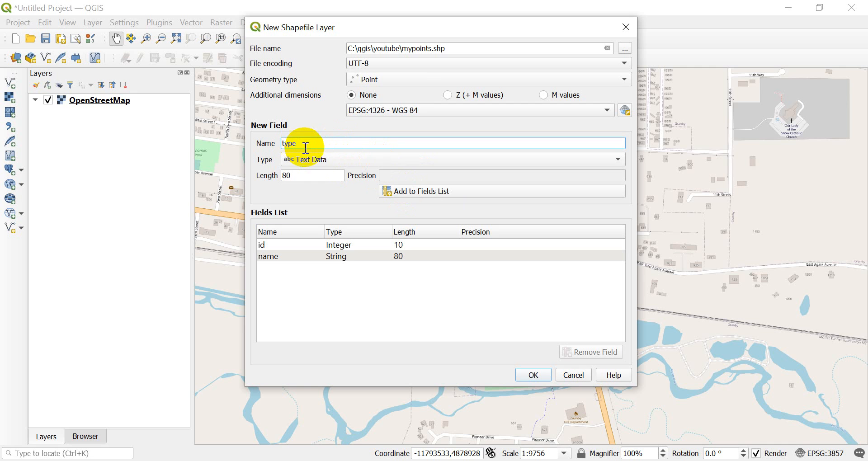
click(424, 192)
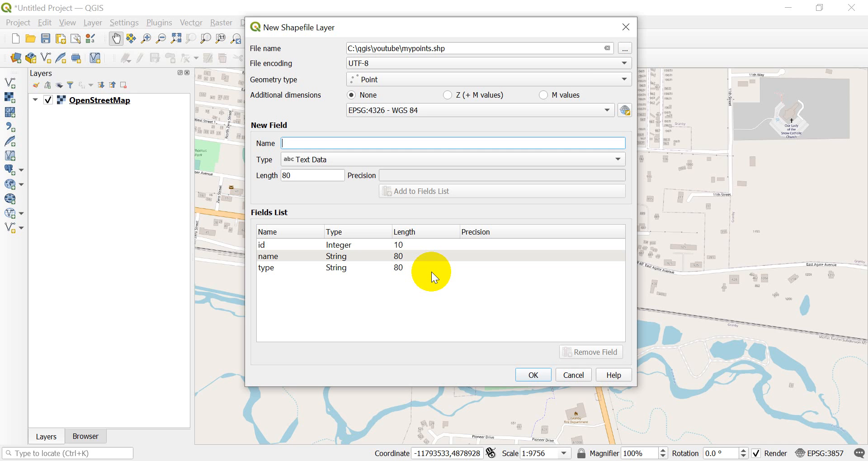
- Add a decimal number field called value with length 20 and precision 6, and create the shapefile layer
text(value)
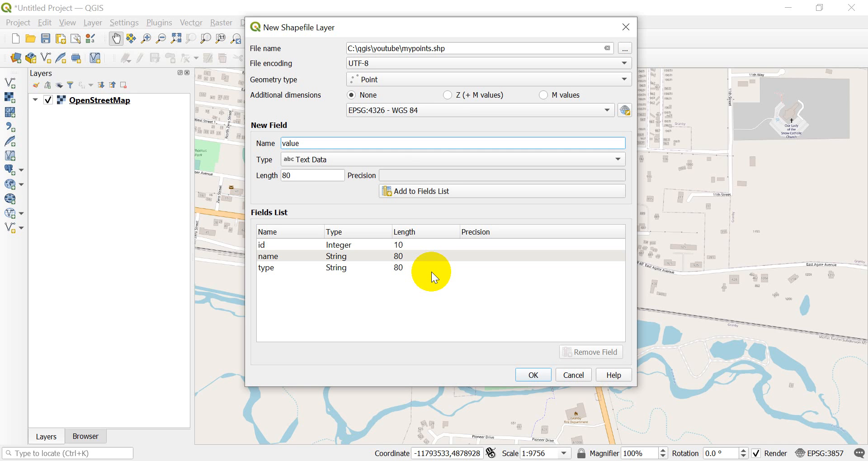
click(346, 160)
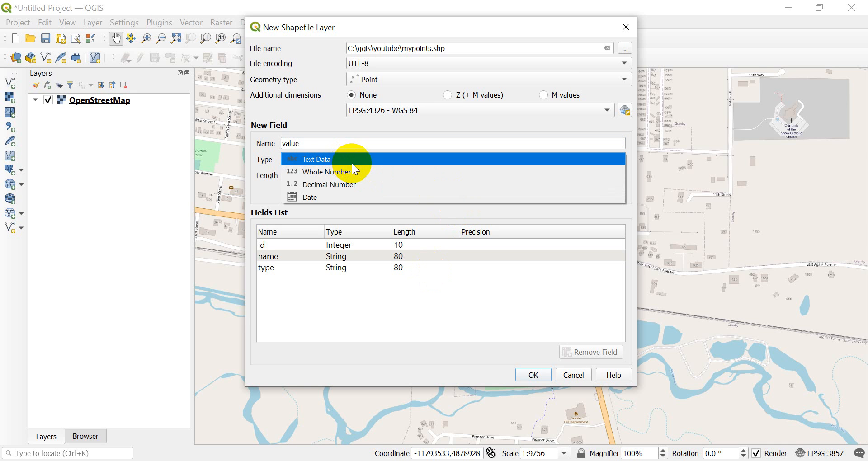
click(342, 185)
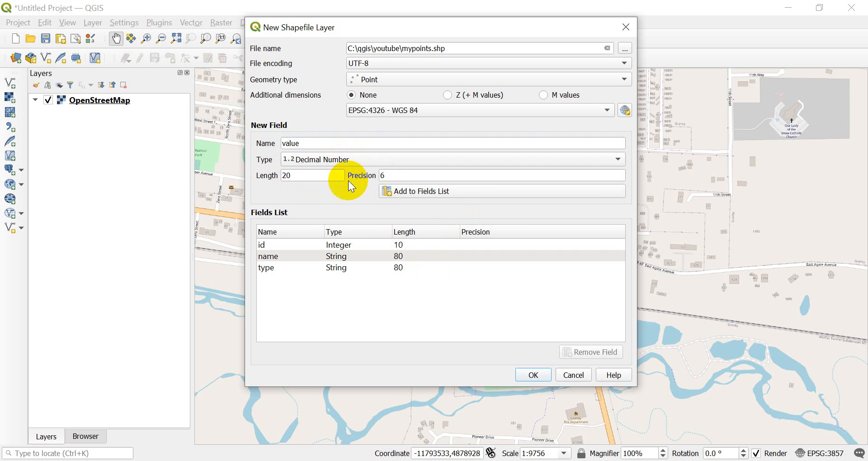
click(433, 192)
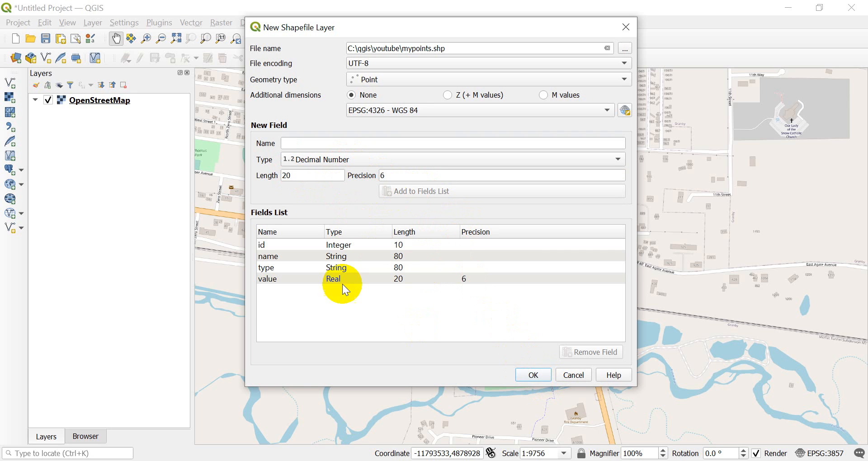
click(527, 377)
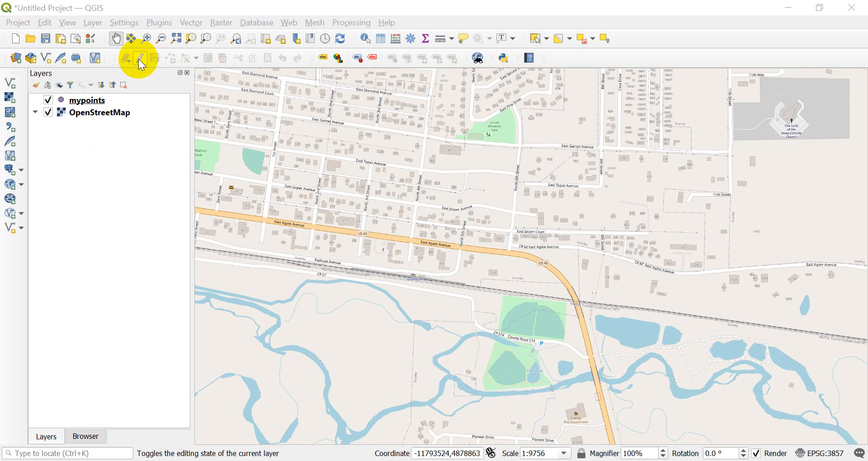
right_click(85, 99)
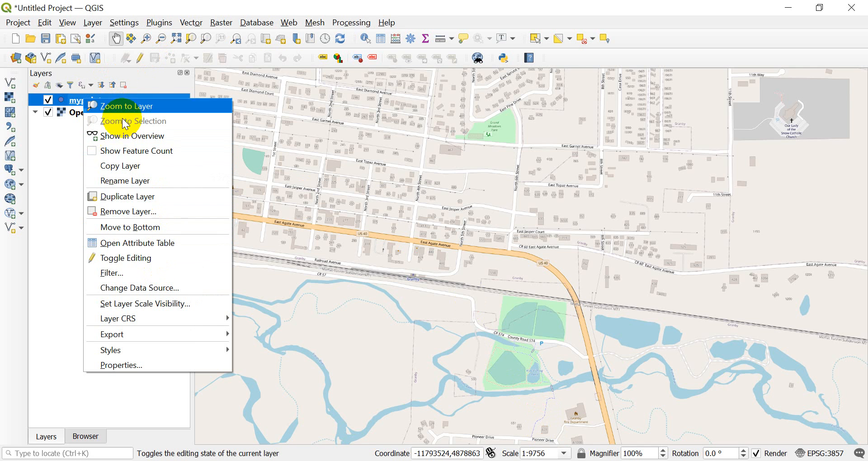
click(149, 76)
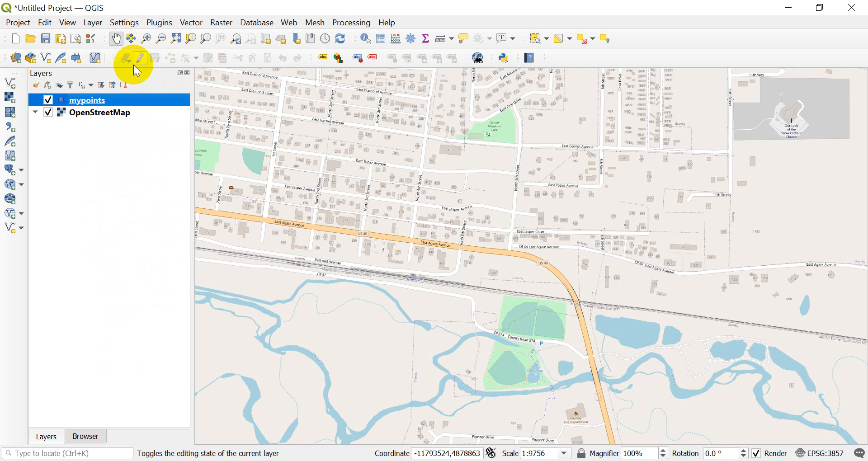
click(138, 59)
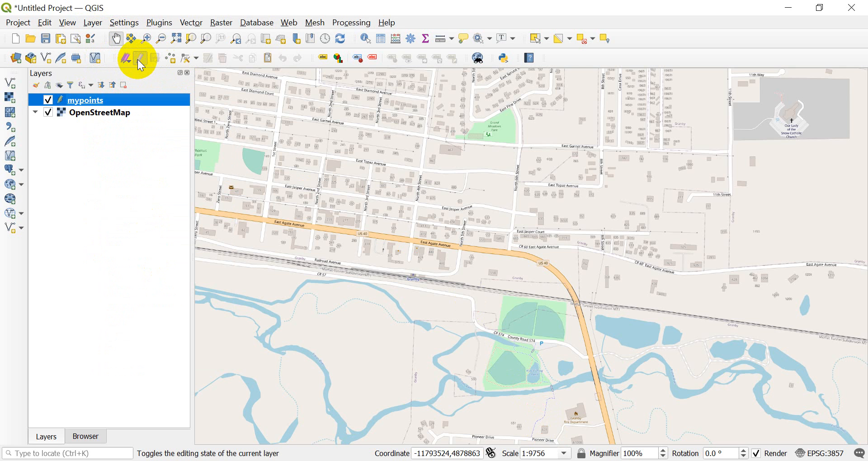
click(139, 58)
click(109, 115)
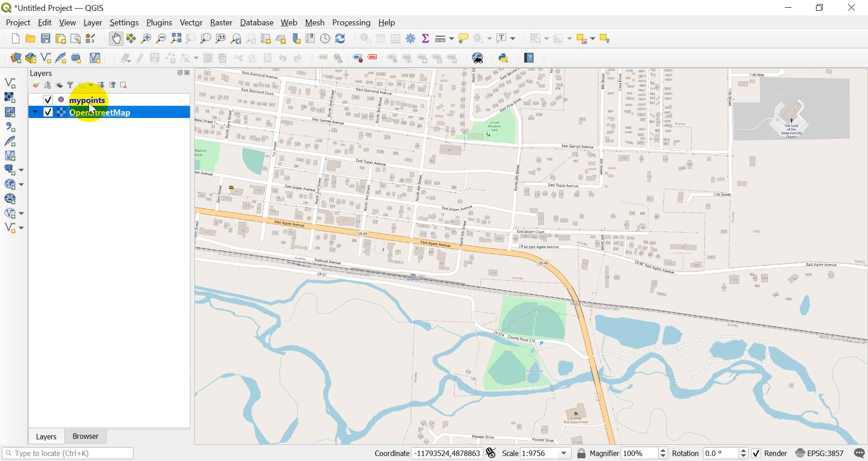
- Turn on editing for the mypoints layer and place a point feature at the intersection of North Zero Street and West Street 1
click(90, 102)
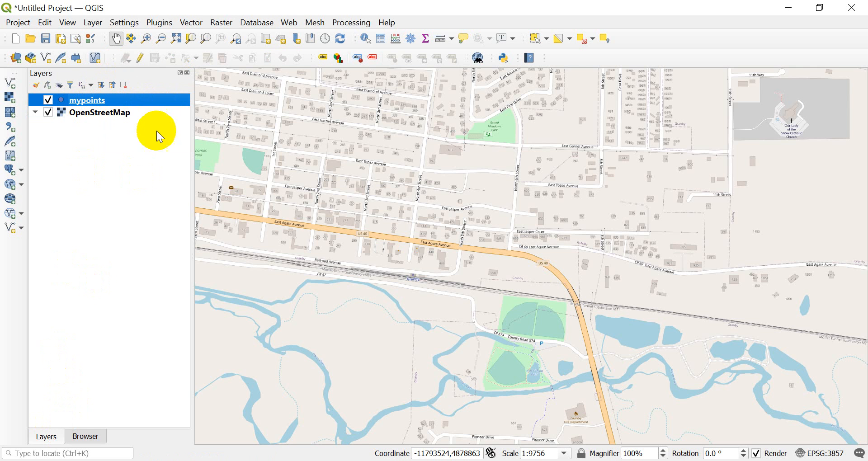
click(140, 62)
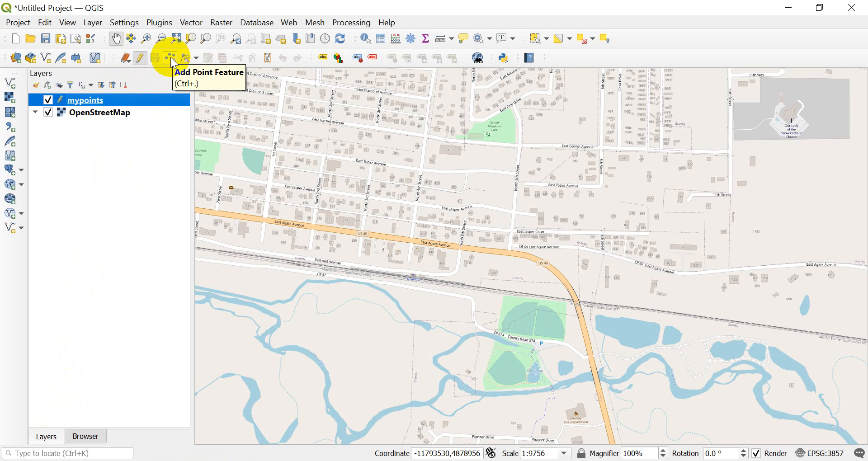
click(170, 57)
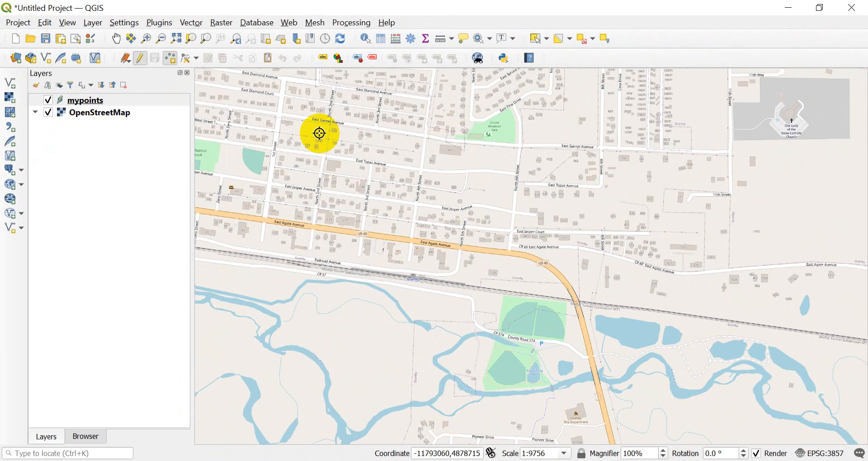
scroll(406, 190, up, 1)
scroll(311, 128, up, 1)
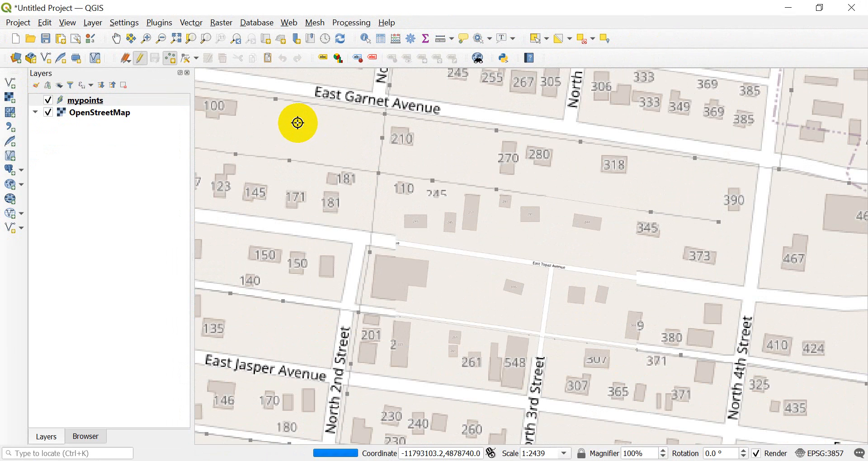
drag(297, 127, 569, 171)
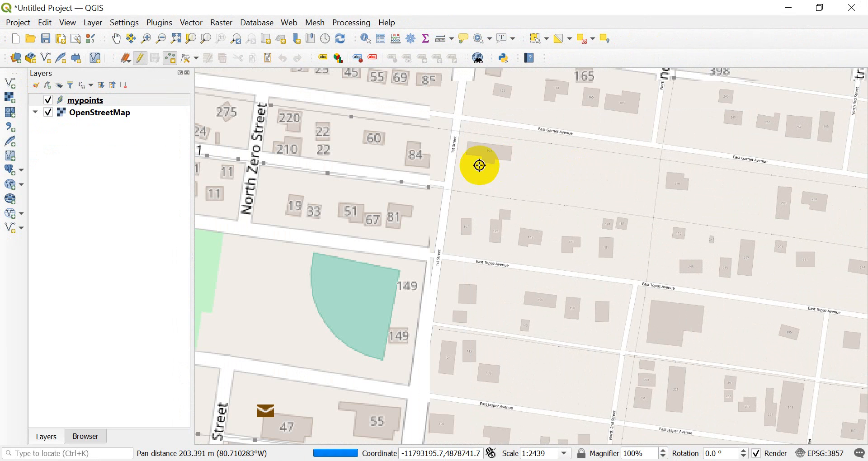
drag(322, 181, 518, 210)
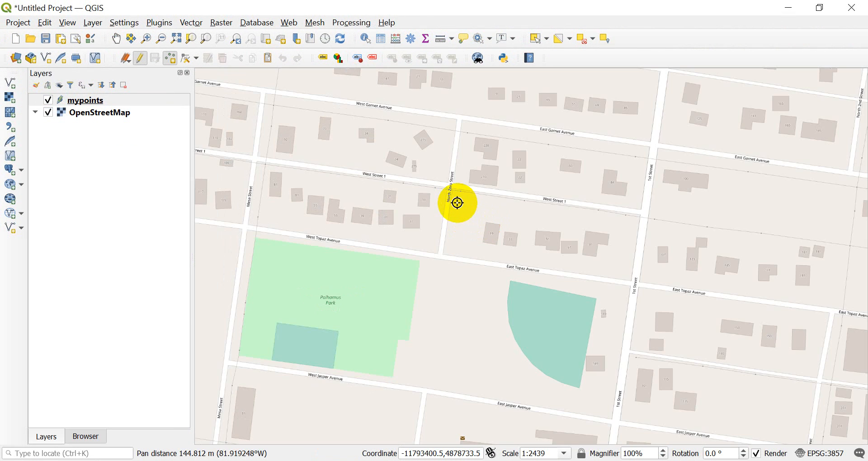
scroll(458, 203, up, 2)
drag(456, 169, 494, 233)
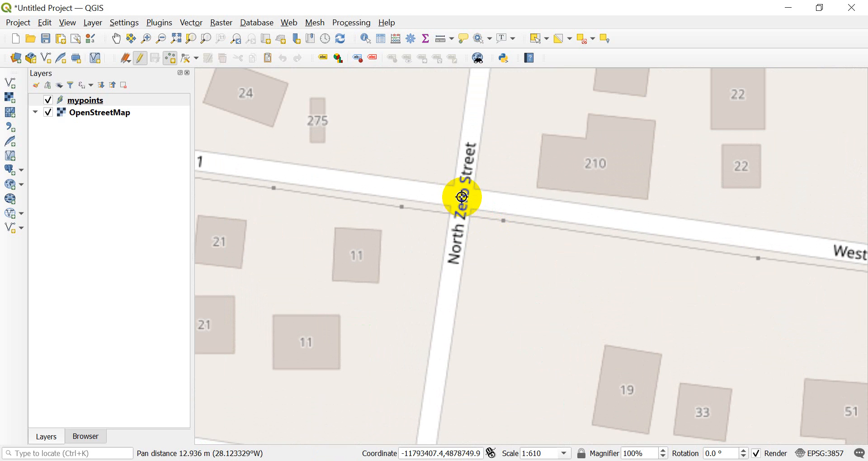
click(462, 197)
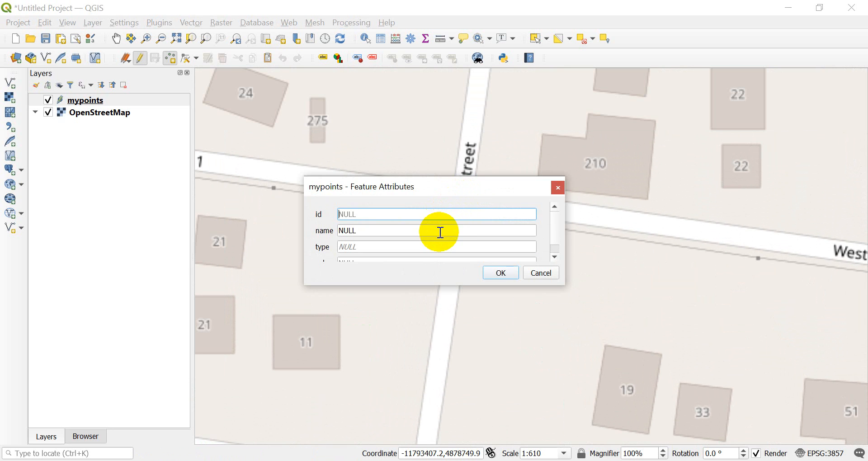
- Give the intersection point id 1, name "some intersection", type "intersection" and value 2.1, and save its attributes
text(1)
key(Tab)
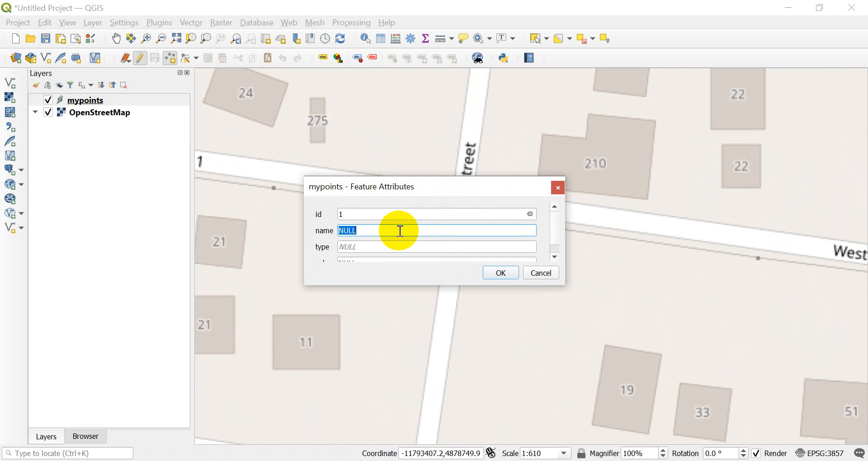
text(some inter)
text(ection)
key(BackSpace)
key(BackSpace)
key(BackSpace)
key(BackSpace)
key(BackSpace)
text(section)
key(Tab)
text(in)
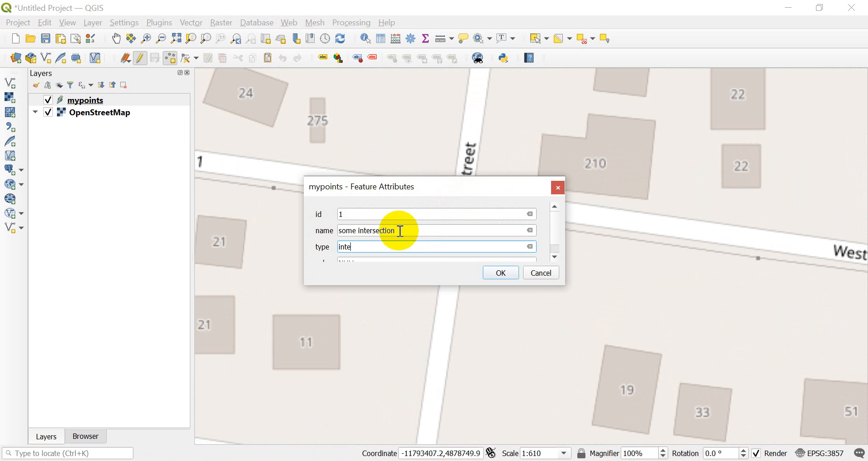
text(tersection)
key(Tab)
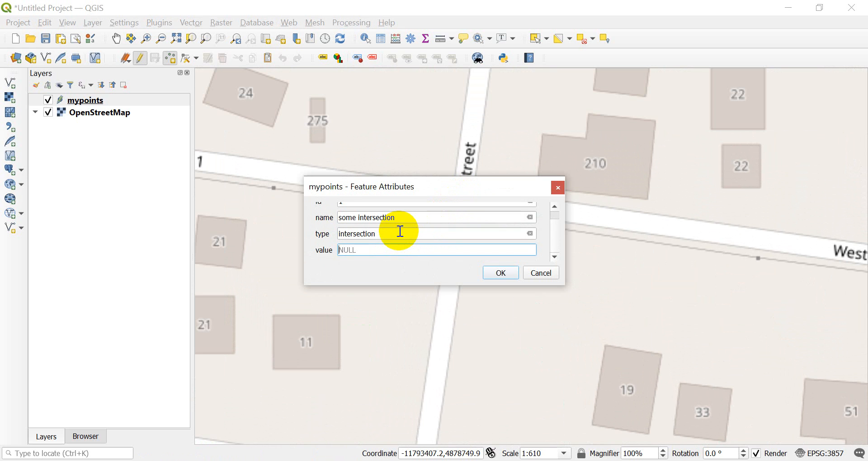
text(2.1)
click(496, 273)
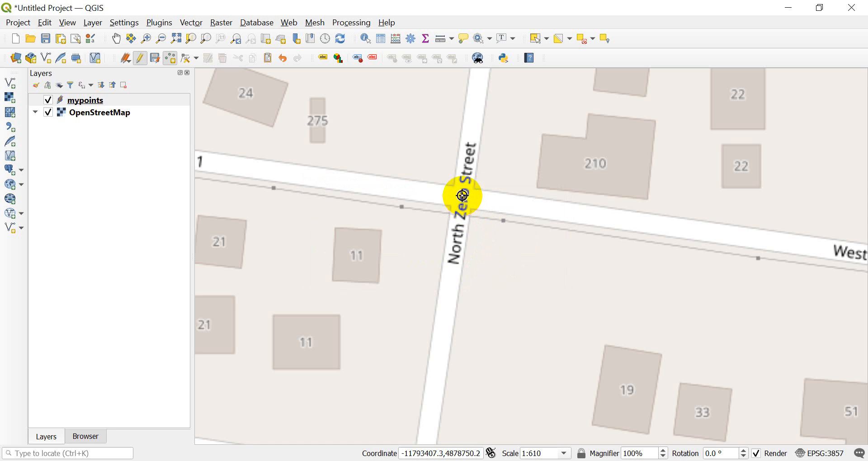
- Add a point on building 11 just southwest of the intersection, with id 2, name "building 11", type "building" and value 100
click(360, 251)
text(2)
key(Tab)
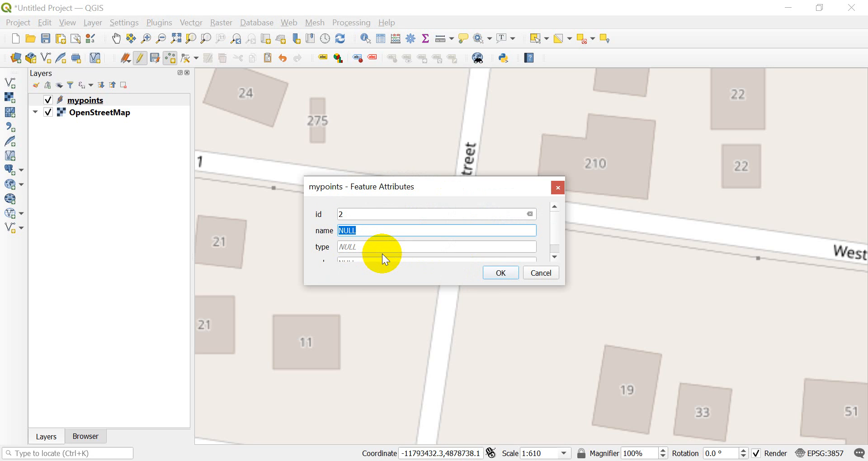
text(building 11)
key(Tab)
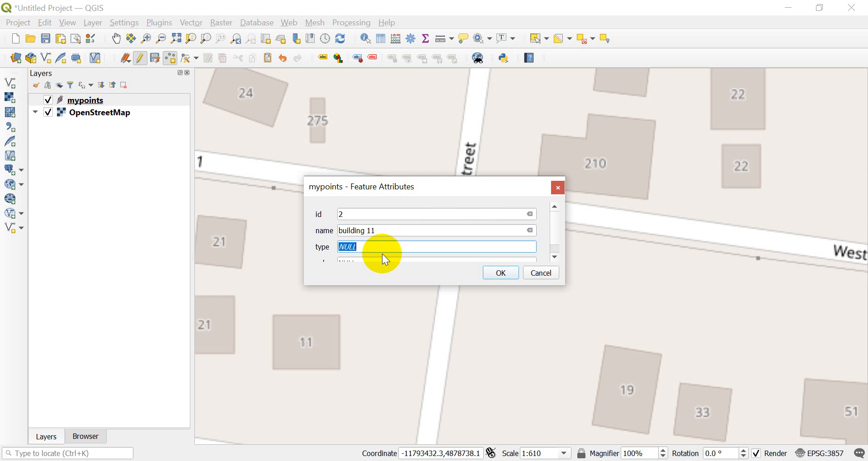
text(building)
key(Tab)
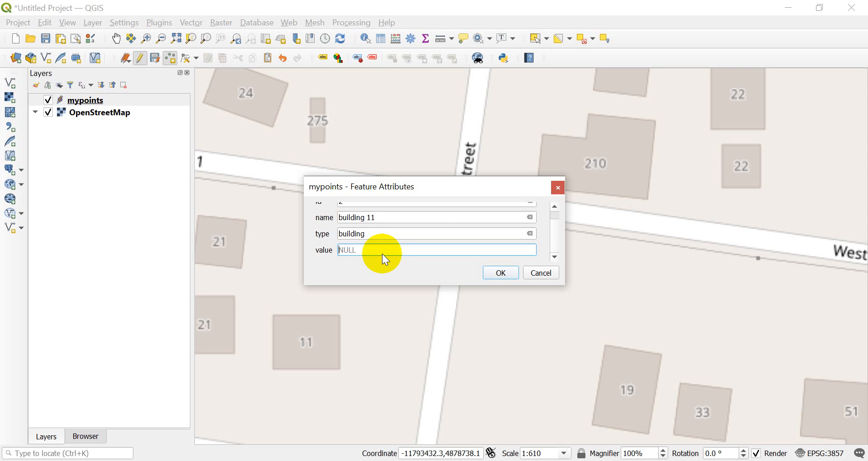
text(100)
key(Return)
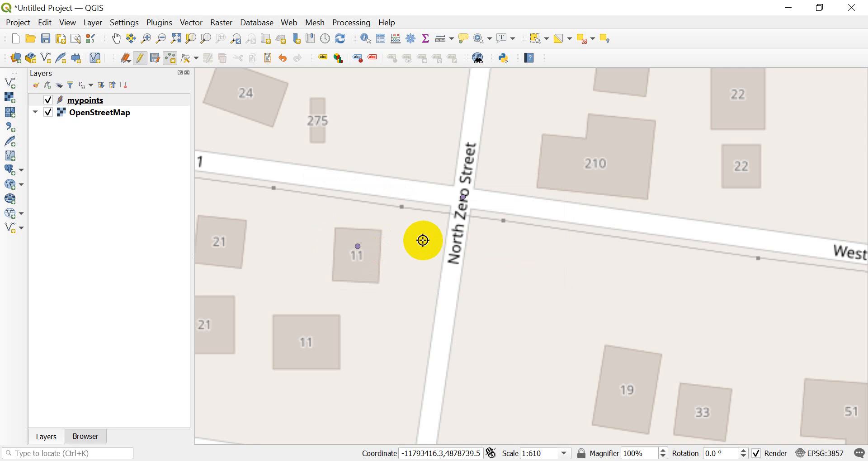
scroll(466, 227, down, 2)
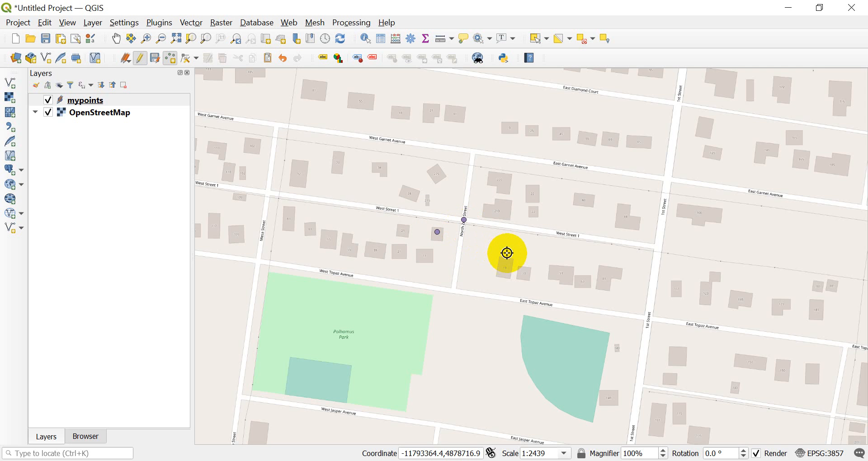
- Place a point feature at the intersection of Mesa Street and West Street 1
scroll(447, 300, down, 1)
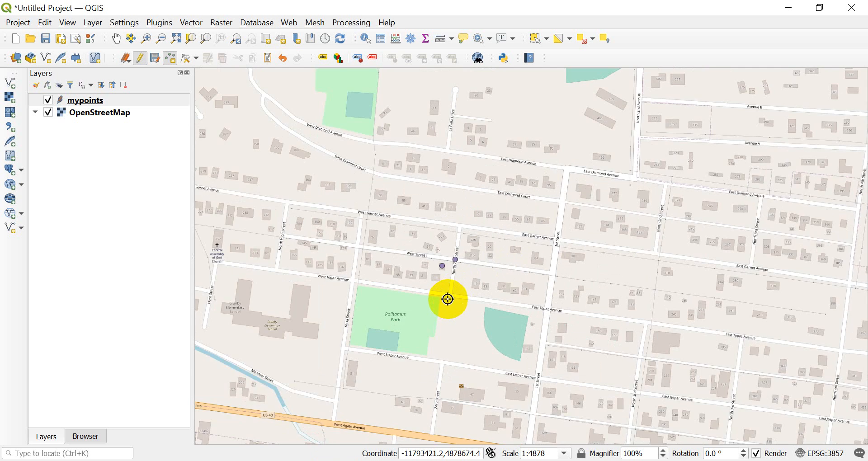
drag(314, 282, 557, 224)
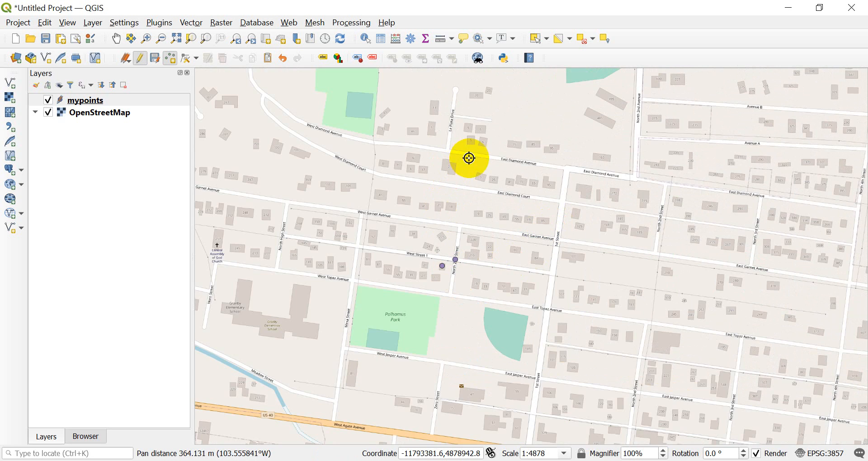
scroll(470, 162, down, 1)
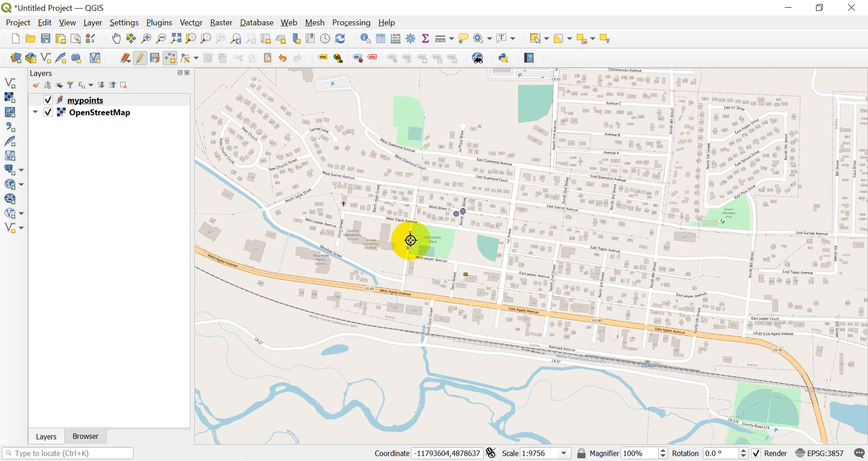
scroll(425, 224, up, 2)
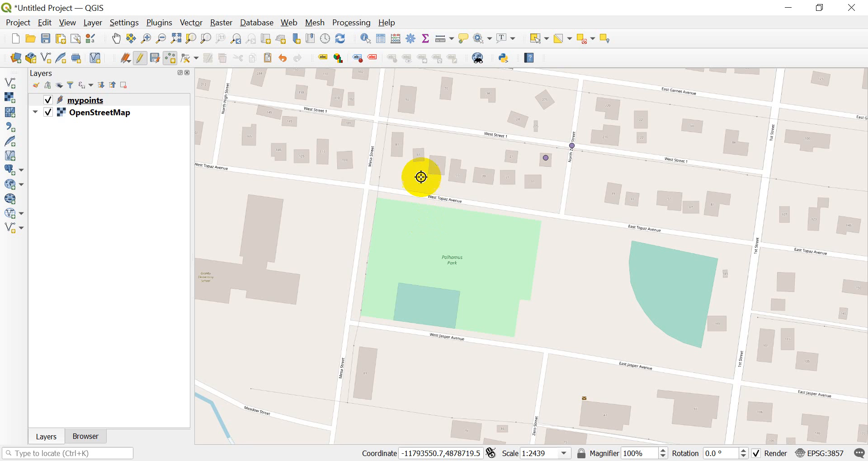
click(375, 118)
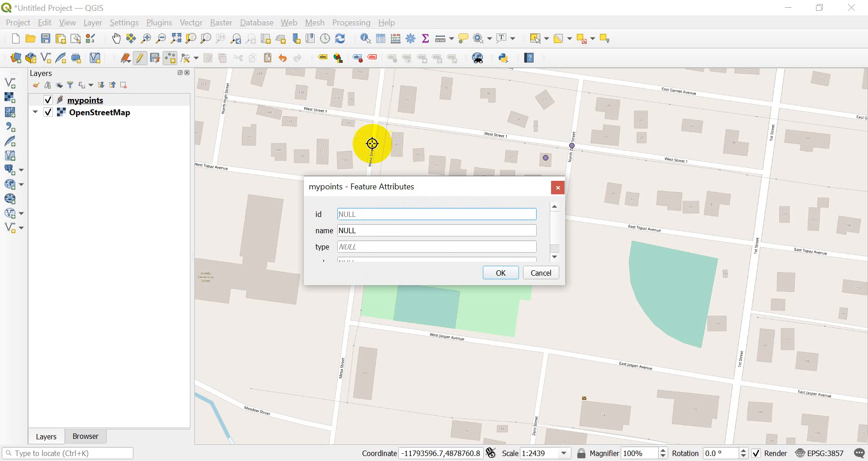
- Give the new point id 3, name "another intersection", type "intersection" and value 3.2, and save its attributes
text(3)
key(Tab)
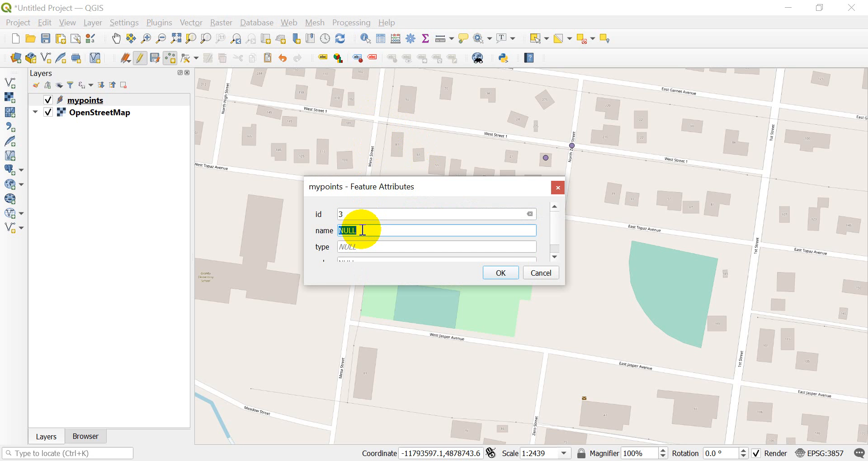
text(another intersection)
key(Tab)
text(intersection)
key(Tab)
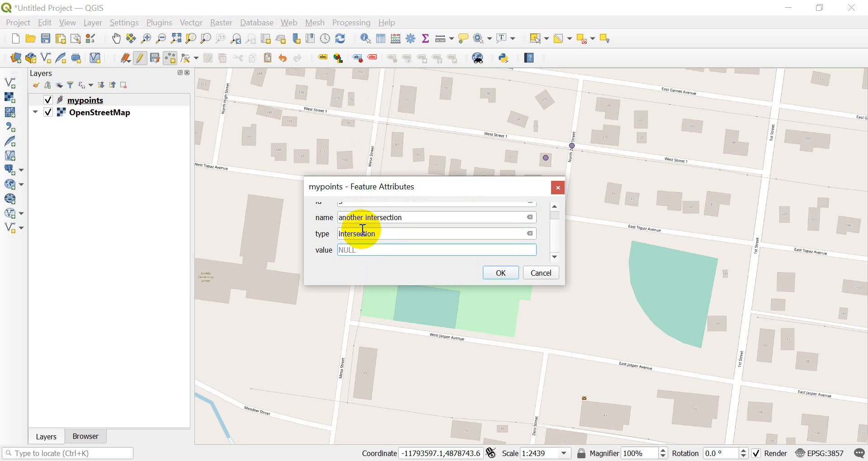
text(3.2)
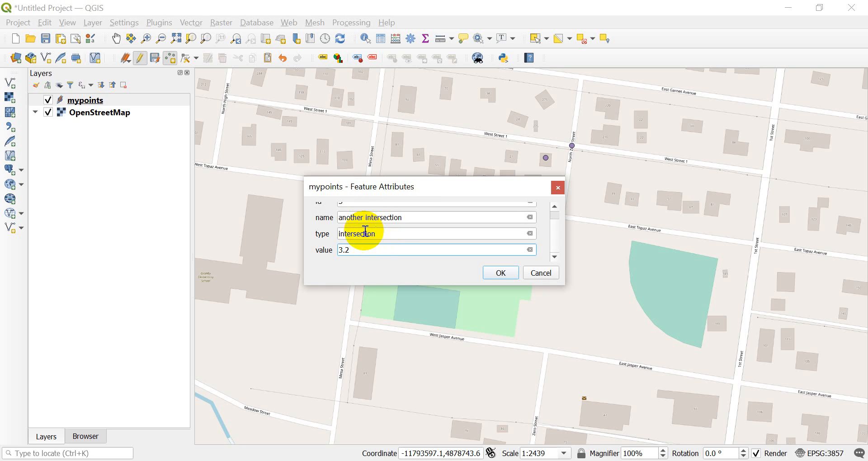
click(501, 272)
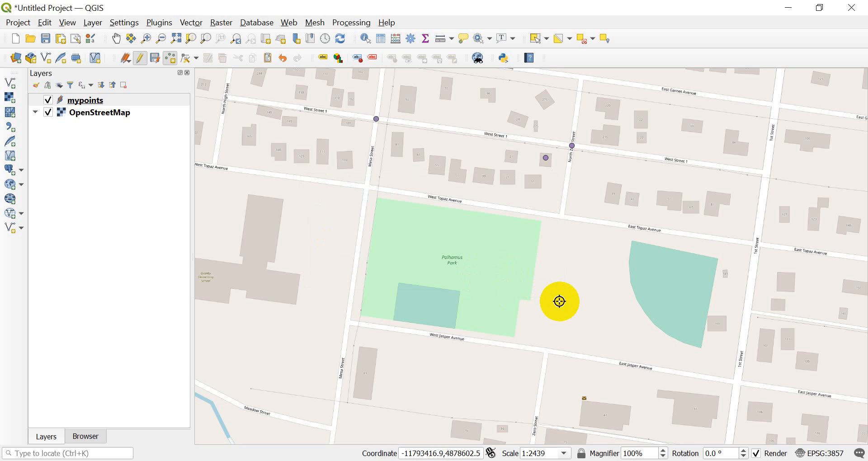
- Place a point feature on building 375, just north of Avenue C near North 4th Street
scroll(661, 166, down, 2)
drag(688, 161, 514, 229)
scroll(633, 166, up, 2)
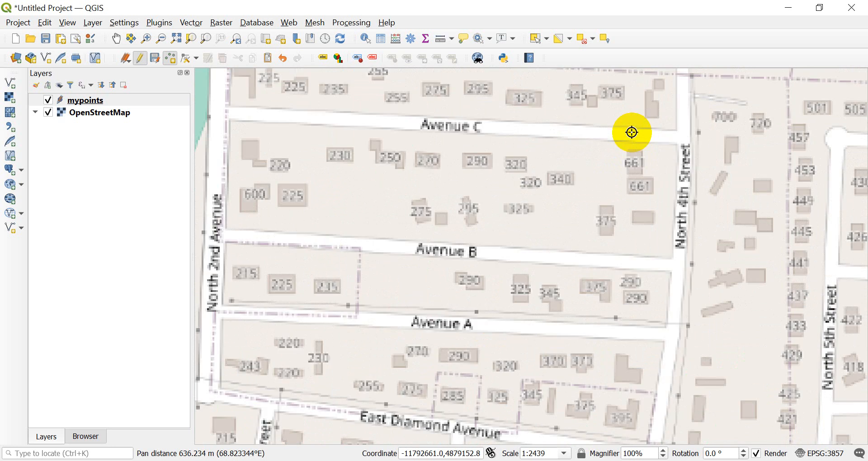
scroll(597, 104, up, 2)
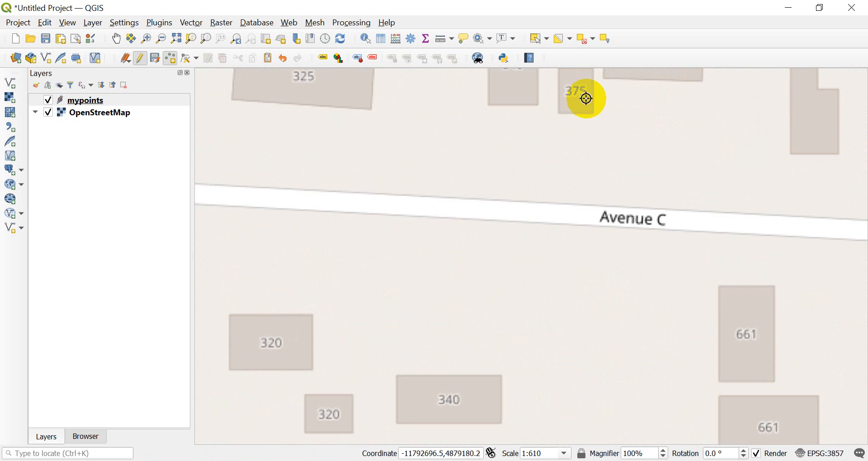
click(581, 91)
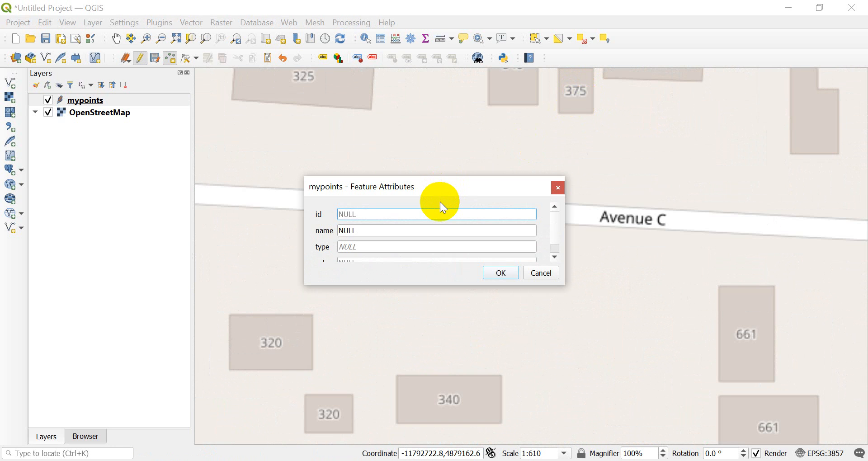
- Give the building point id 4, name "another building", type "building" and value 8.7, and save its attributes
text(4)
key(Tab)
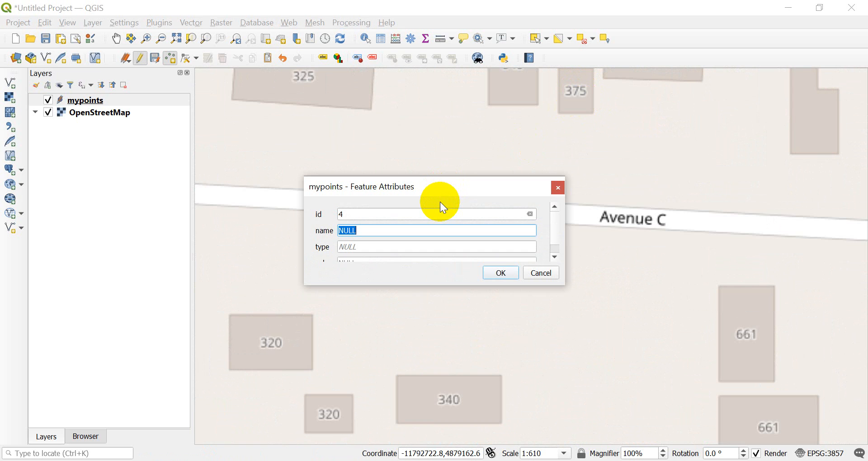
text(another building)
key(Tab)
text(building)
key(Tab)
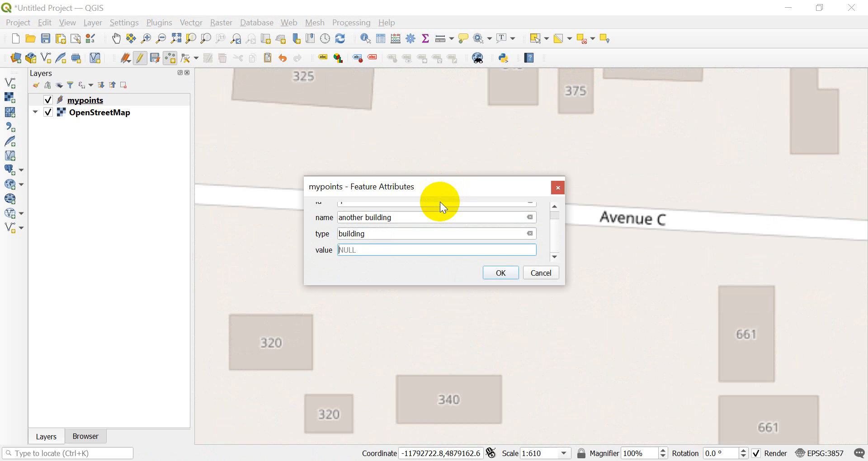
text(7)
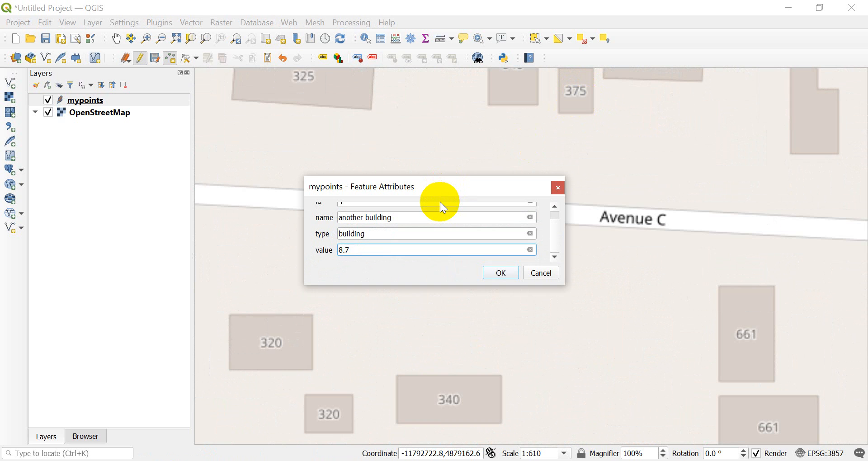
click(501, 273)
- Save the edits to the mypoints layer and turn off its editing mode
scroll(471, 254, down, 1)
scroll(466, 253, down, 1)
drag(392, 291, 520, 260)
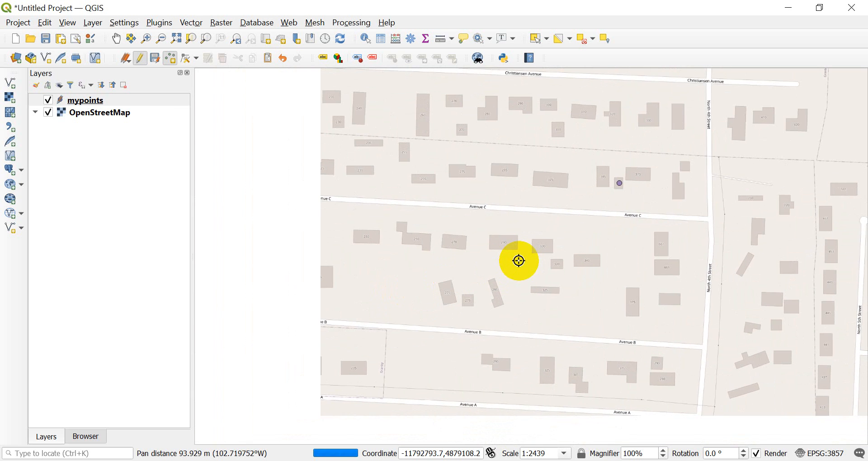
scroll(511, 259, down, 1)
drag(438, 277, 568, 208)
scroll(566, 210, down, 1)
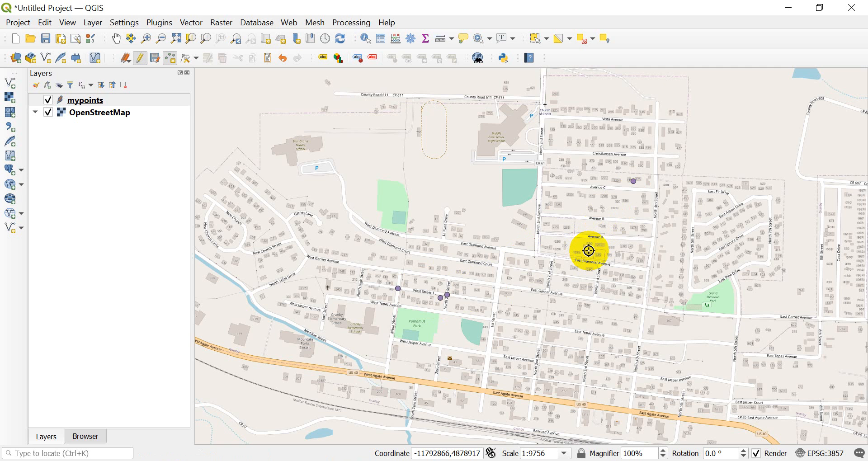
click(155, 58)
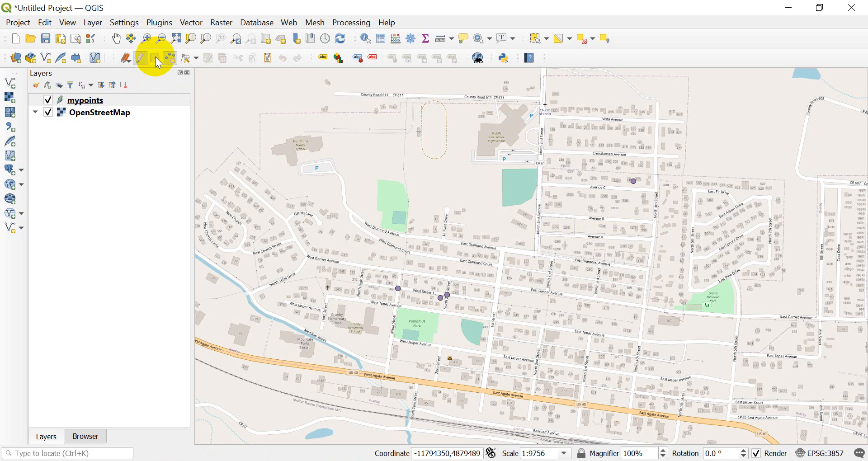
click(140, 59)
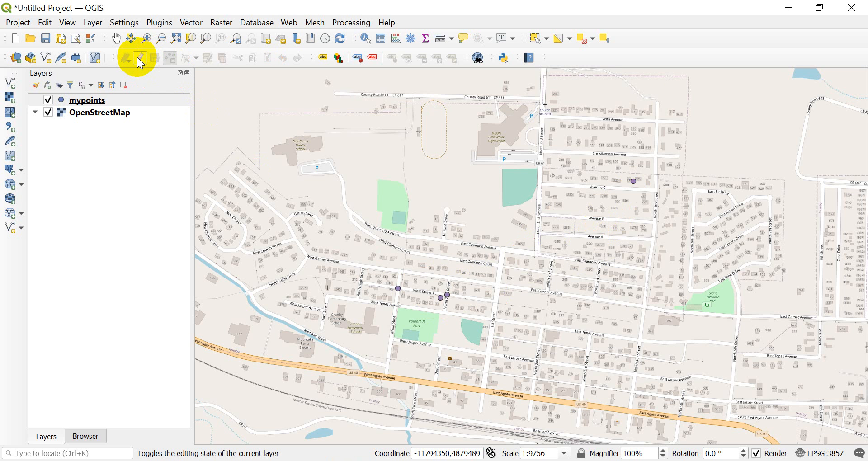
- Open the symbology properties of the mypoints layer and set the simple marker's fill color to bright red
right_click(84, 102)
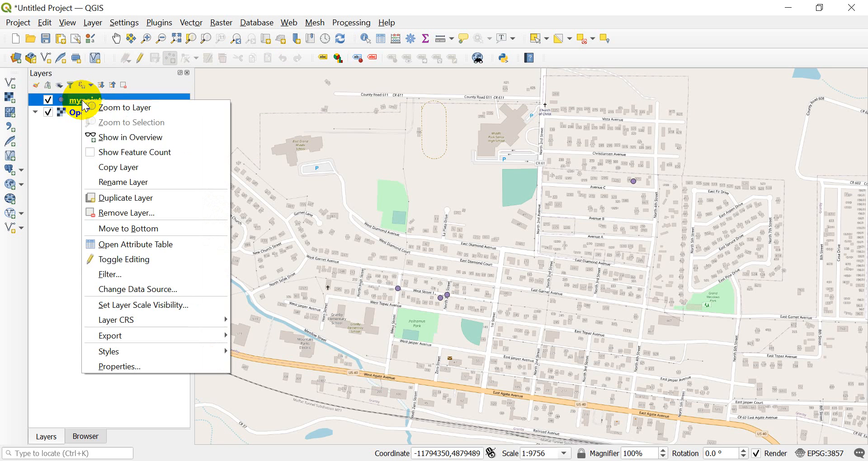
click(152, 370)
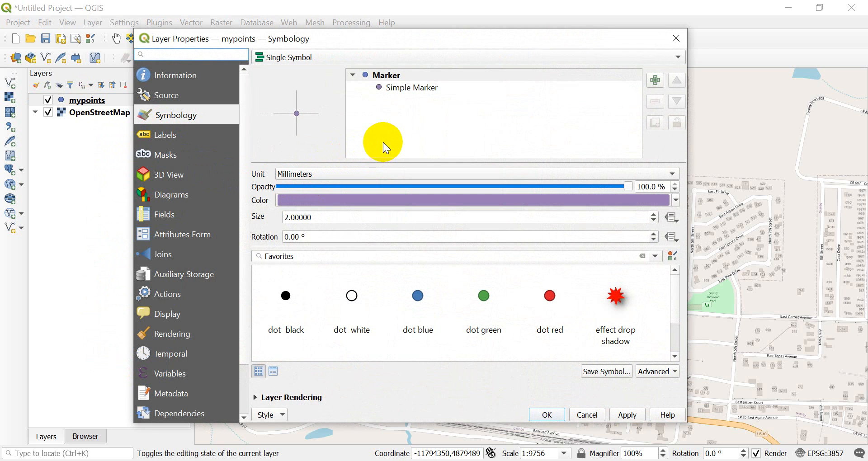
click(388, 89)
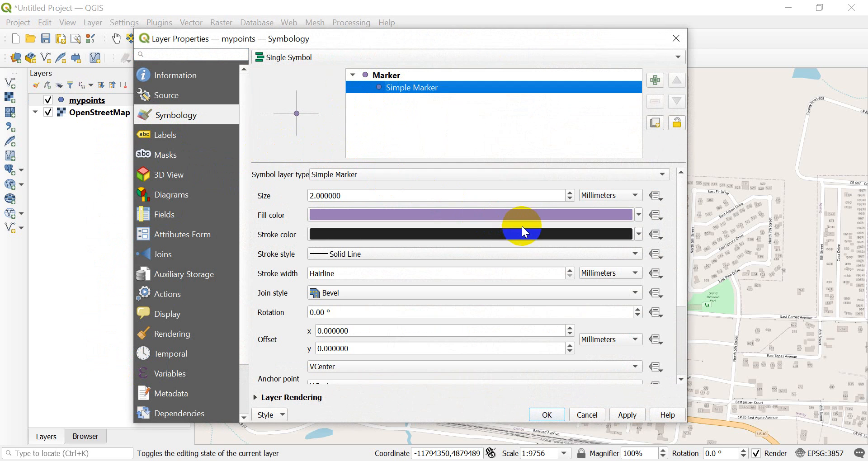
click(638, 215)
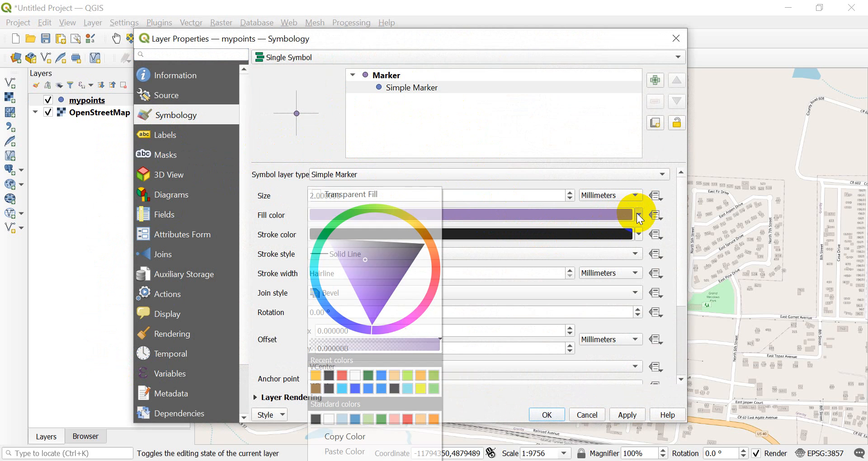
click(436, 288)
click(424, 284)
drag(433, 286, 435, 274)
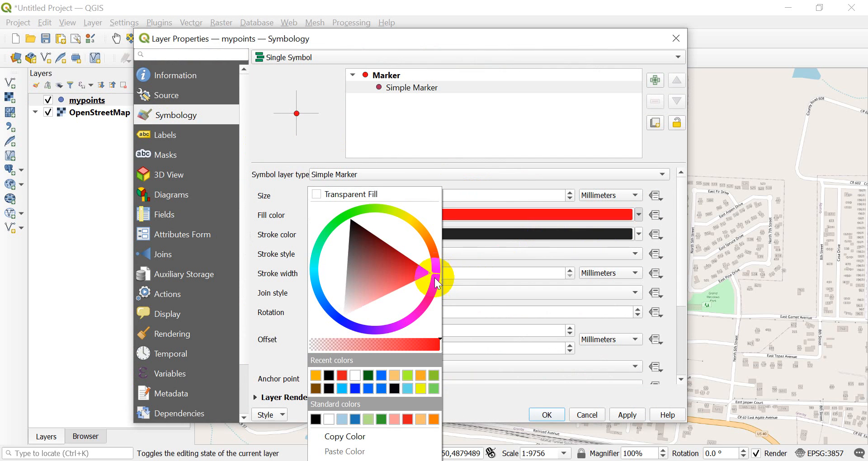
click(526, 386)
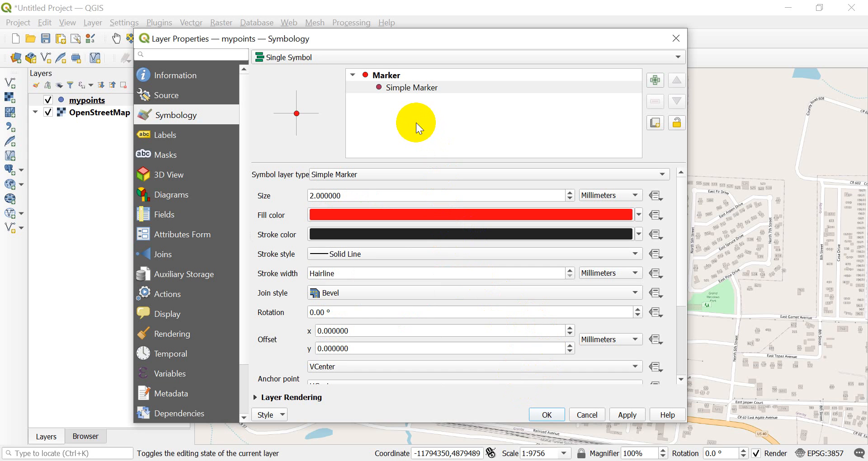
- Keep the marker's solid line stroke, set its stroke width to 0.4 mm and its stroke color to green
click(631, 256)
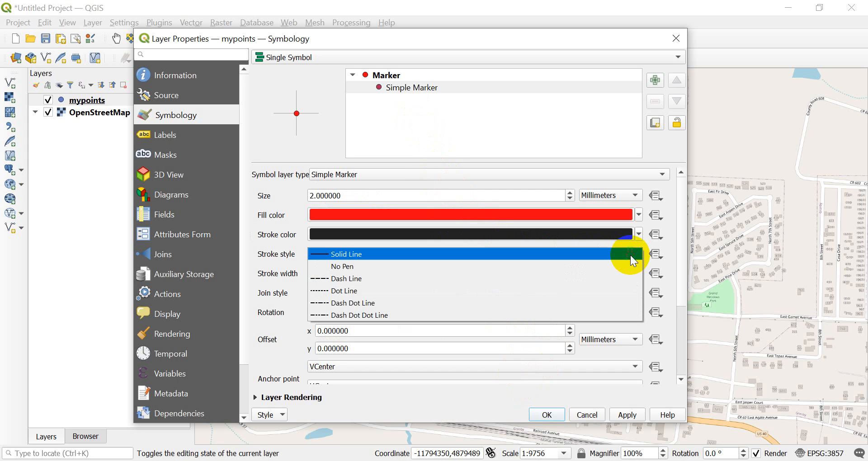
click(630, 254)
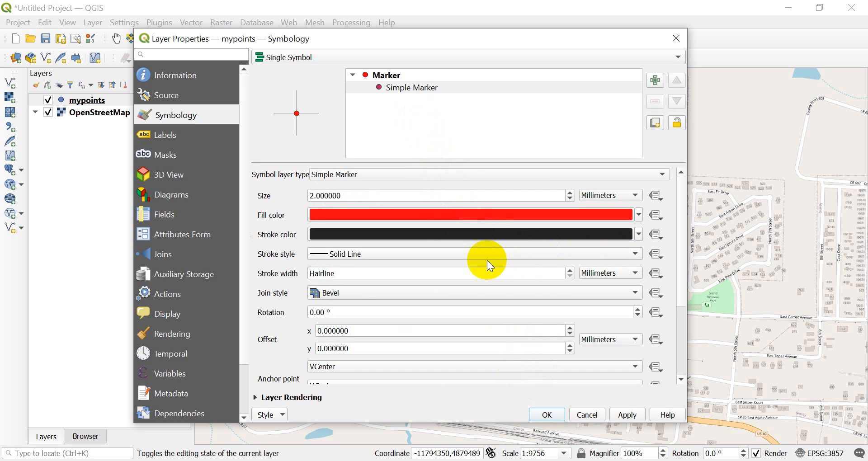
click(570, 272)
click(571, 272)
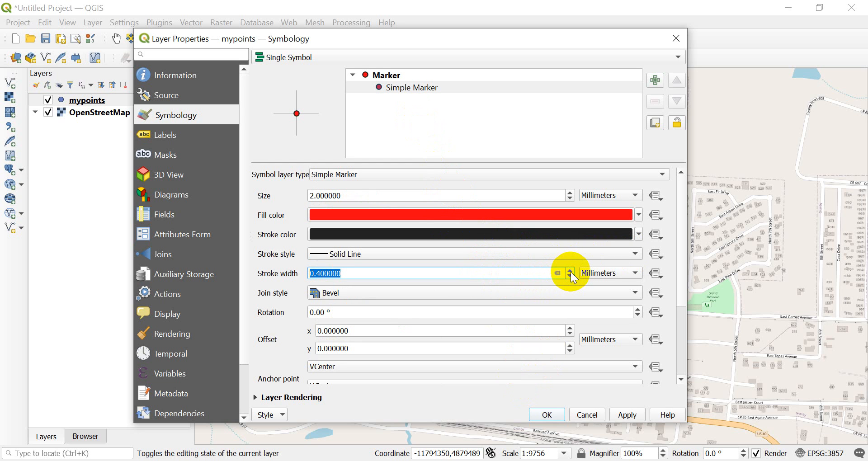
click(638, 234)
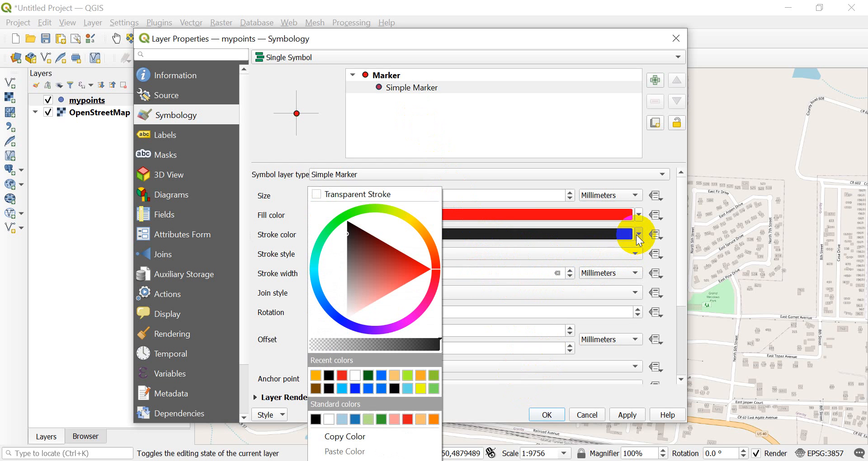
click(351, 216)
click(353, 222)
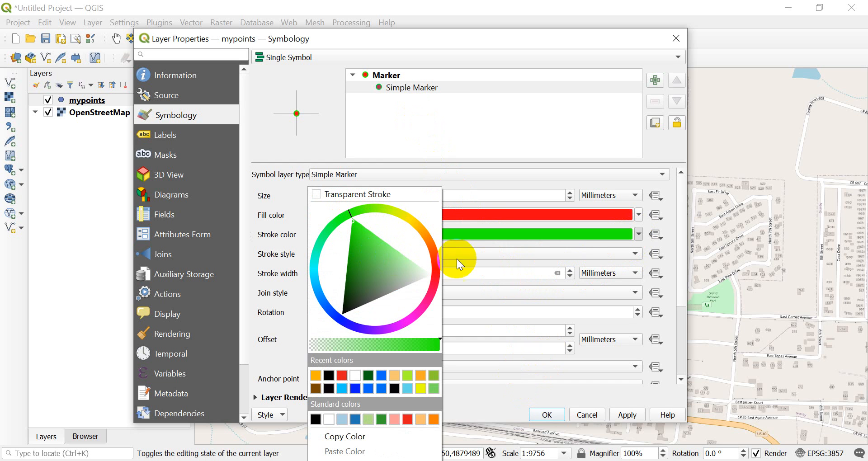
click(620, 183)
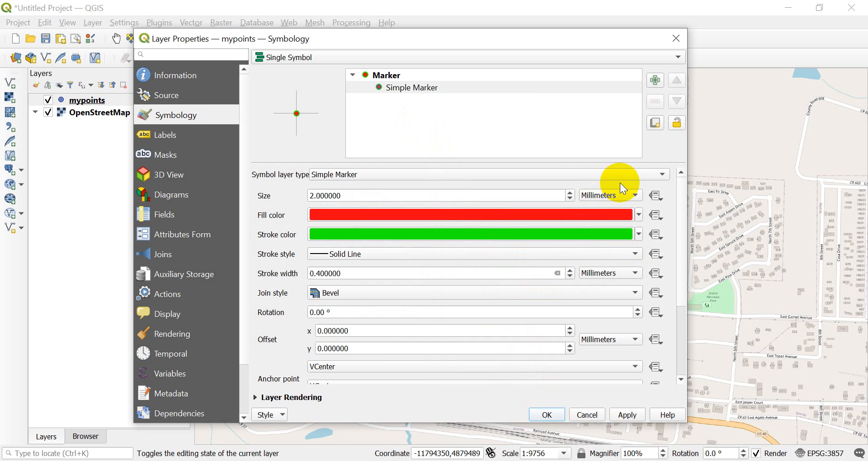
- Add a second simple marker symbol layer to the marker and remove it again
click(433, 176)
click(435, 178)
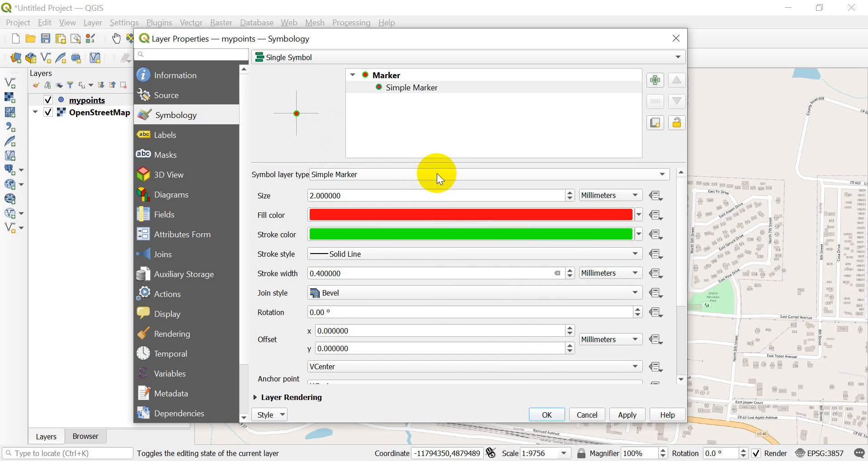
click(389, 75)
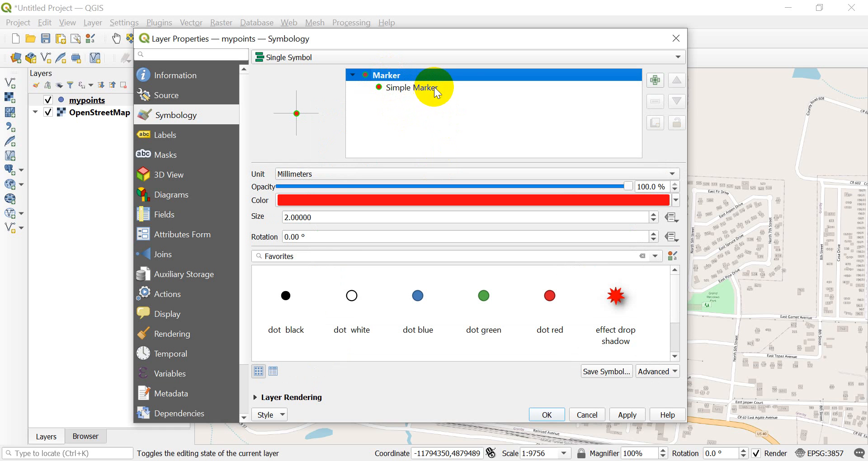
click(655, 81)
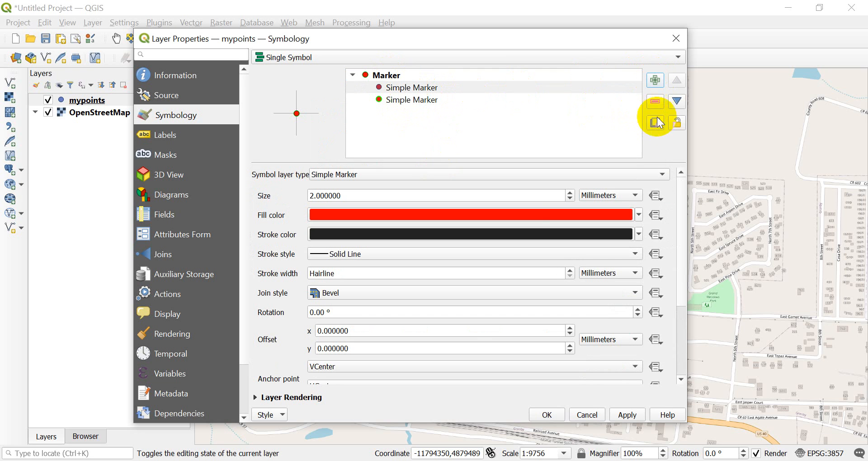
click(657, 102)
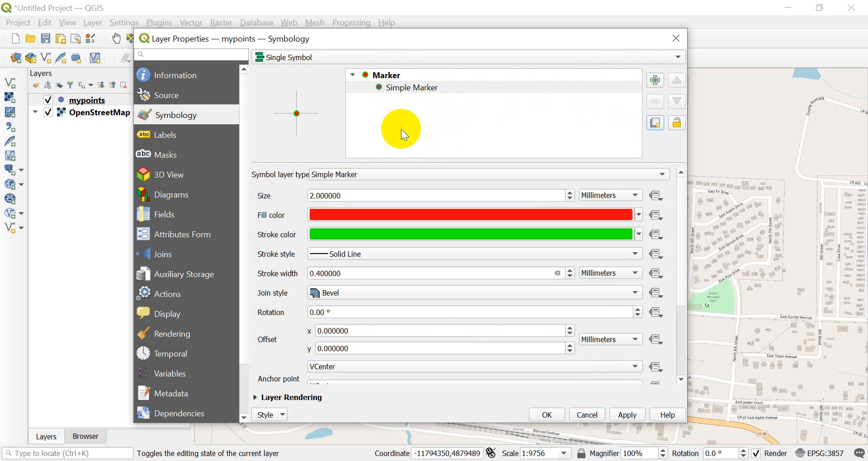
- Change the simple marker's shape from circle to triangle and apply the symbology to the mypoints layer
click(404, 176)
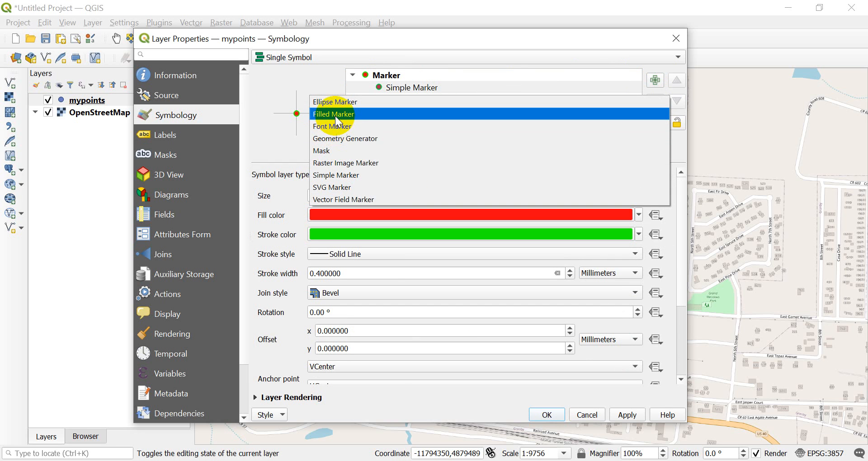
click(302, 75)
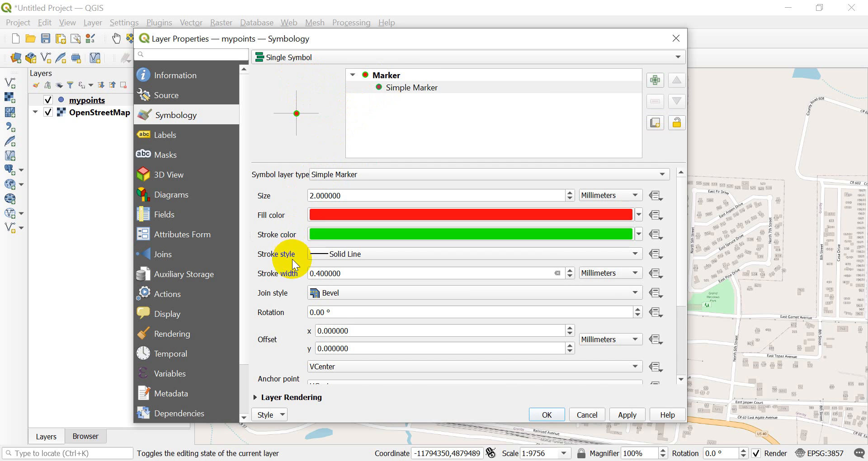
scroll(294, 254, down, 3)
scroll(289, 263, up, 1)
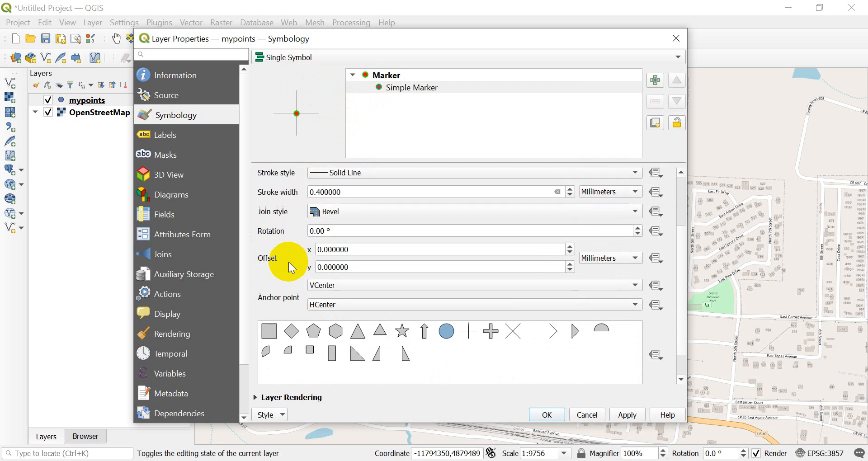
scroll(289, 262, down, 2)
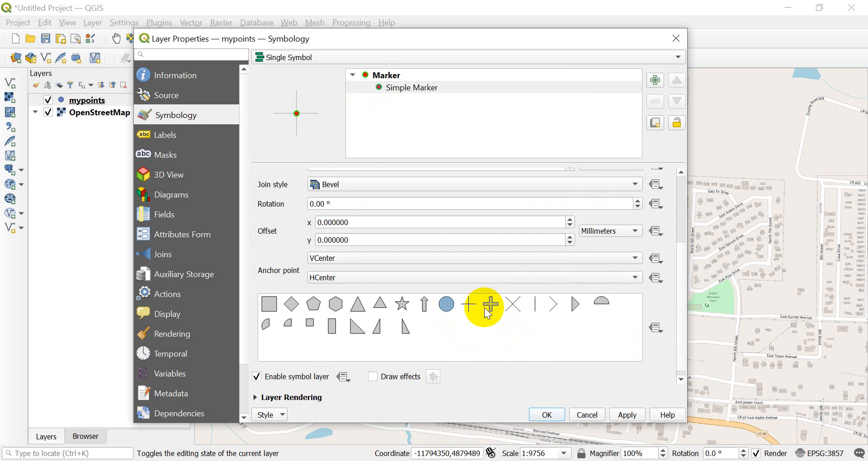
click(365, 308)
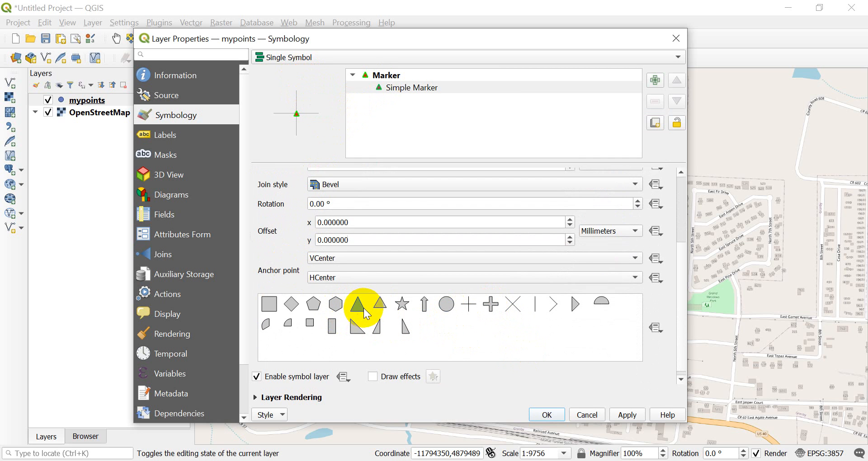
scroll(362, 312, up, 2)
scroll(346, 310, up, 1)
scroll(346, 310, down, 2)
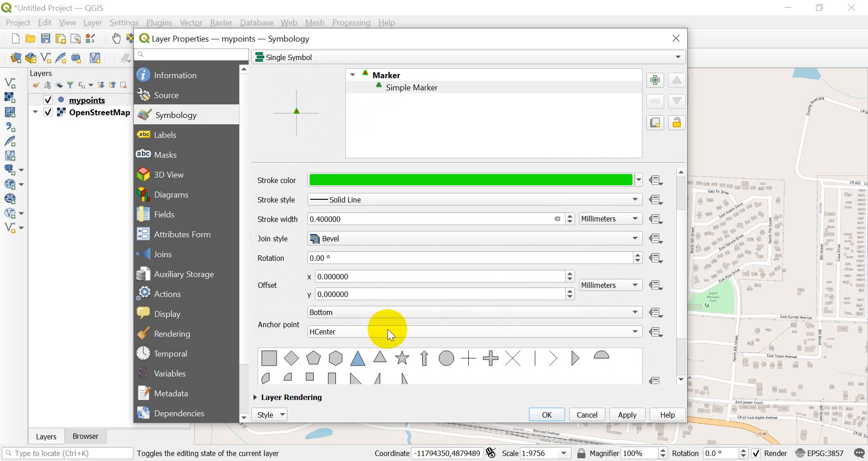
click(543, 414)
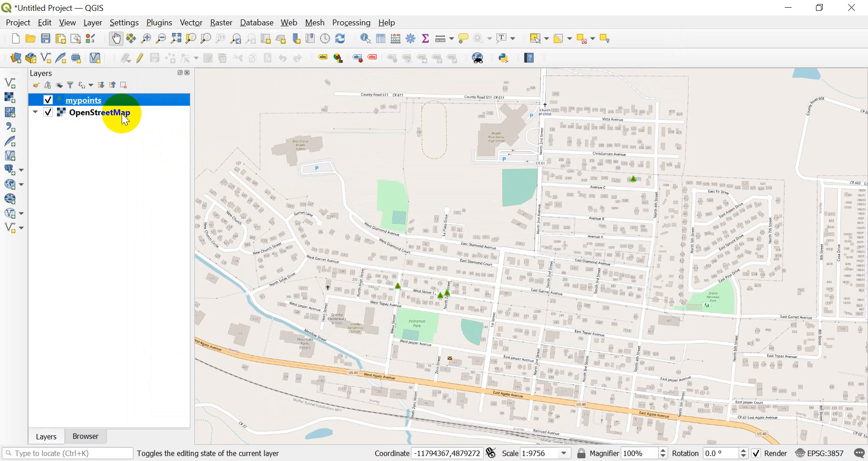
- Reopen the mypoints symbology, set the marker size to 5 millimeters and apply it
click(96, 103)
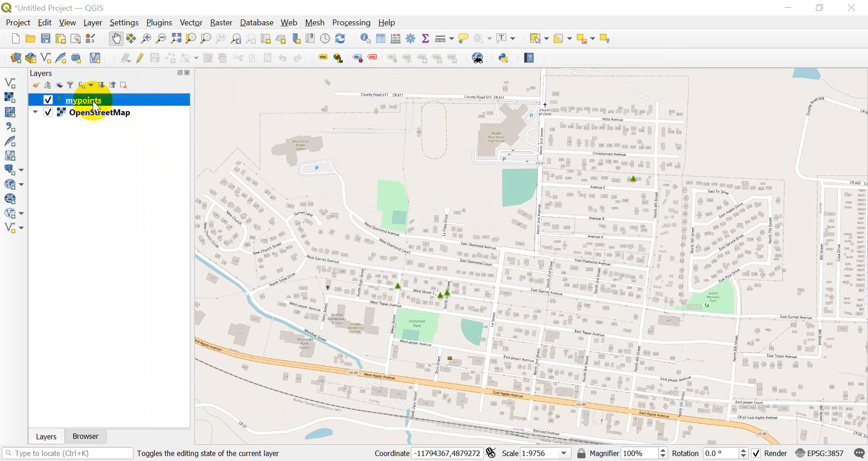
double_click(95, 103)
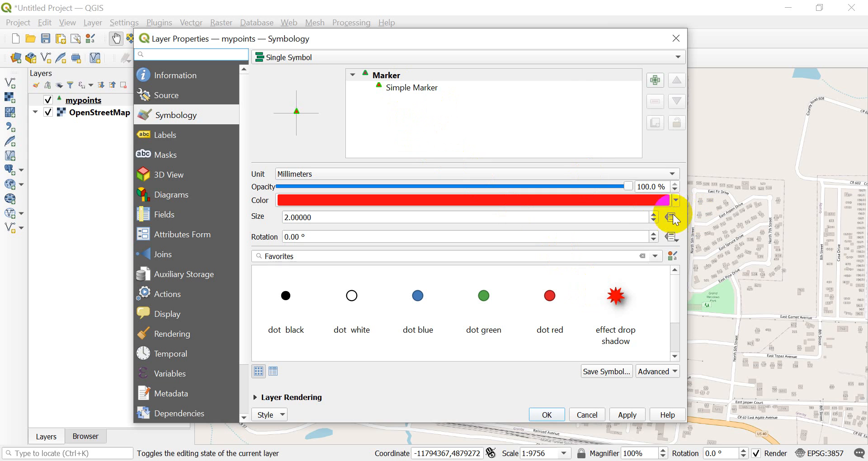
click(655, 215)
click(655, 215)
click(655, 214)
click(655, 215)
click(655, 215)
click(655, 214)
click(655, 216)
click(655, 216)
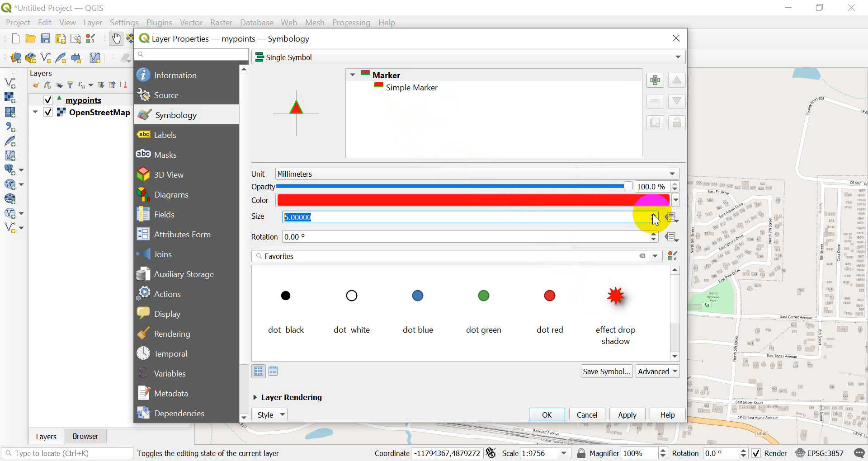
click(549, 415)
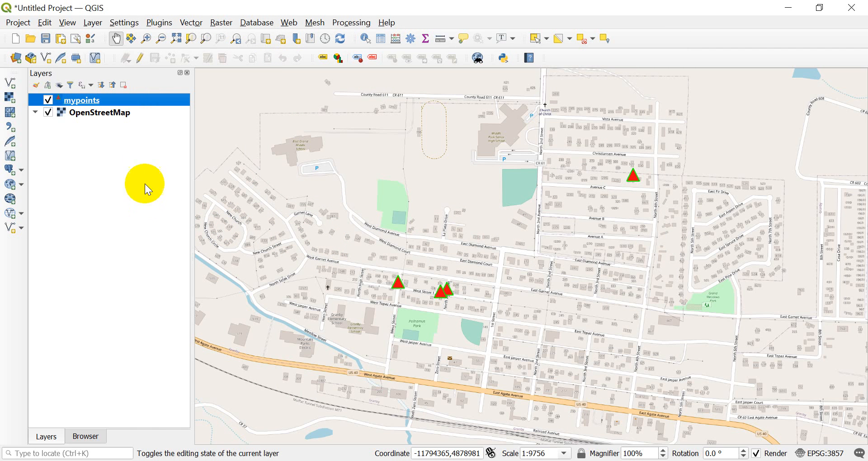
- Start a new shapefile layer and set its file to mylines in the C:\qgis\youtube folder
click(93, 23)
mouse_move(224, 53)
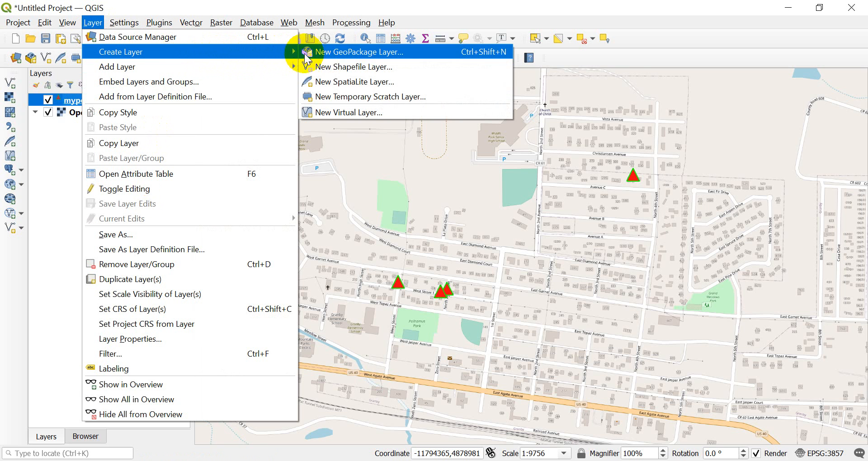
click(340, 68)
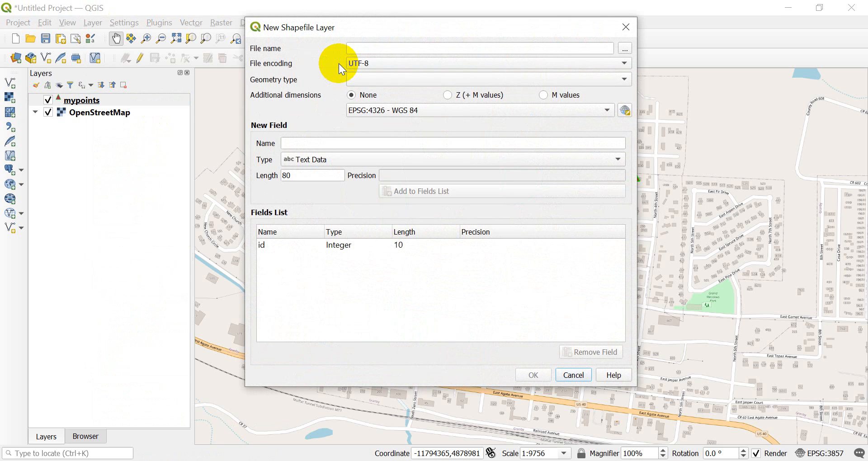
click(625, 48)
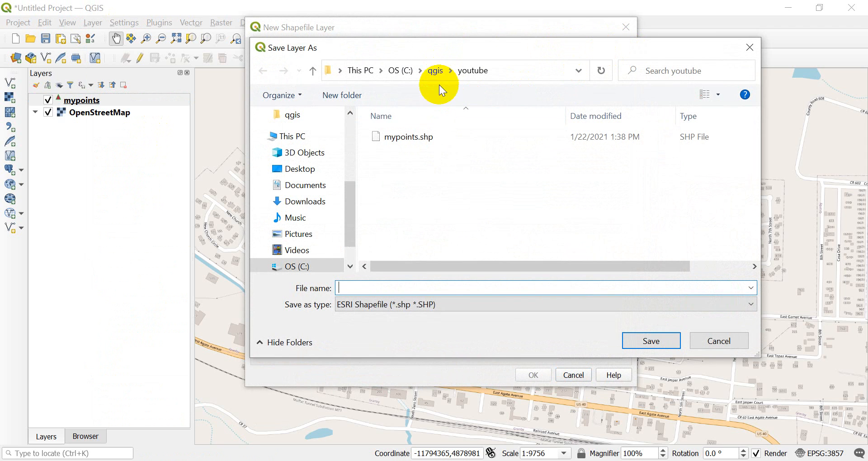
text(my)
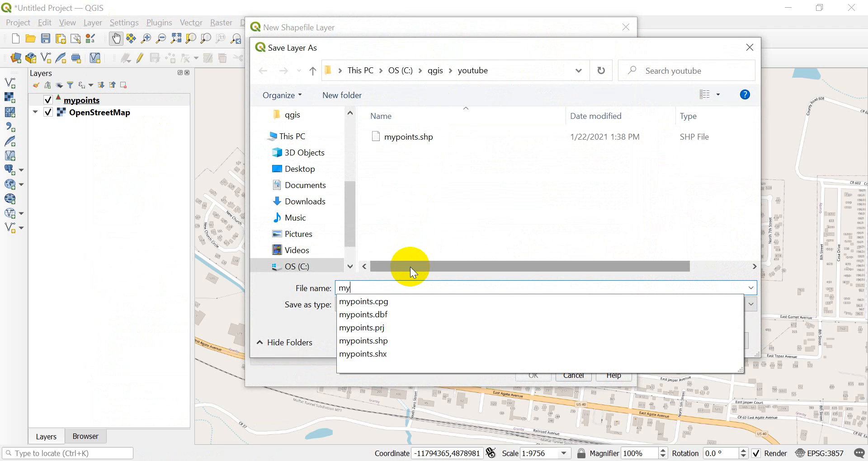
text(lines)
key(Return)
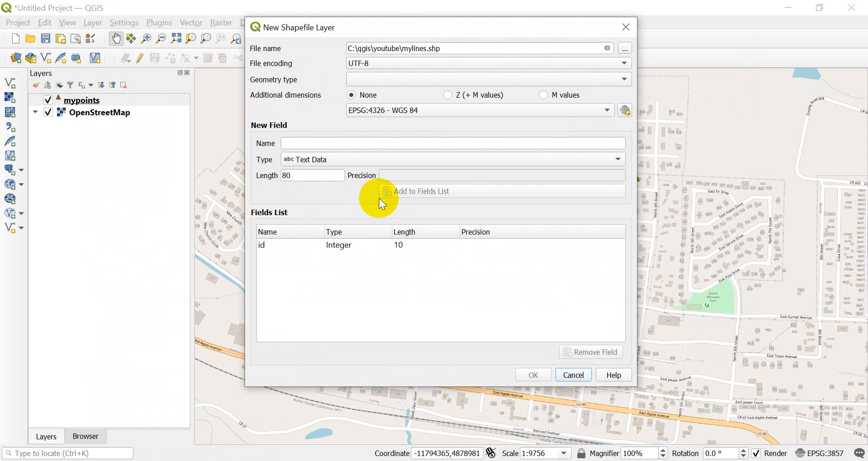
- Add a text field named type with length 80, set the geometry type to Line and create the layer
click(323, 144)
text(type)
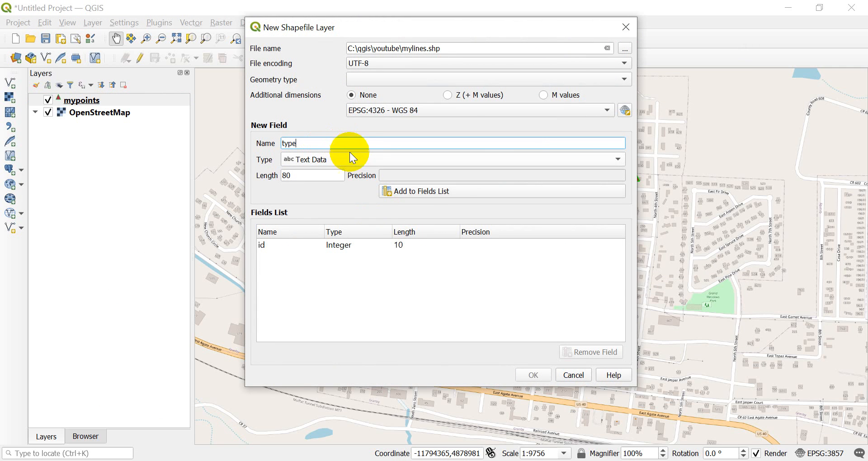
click(428, 191)
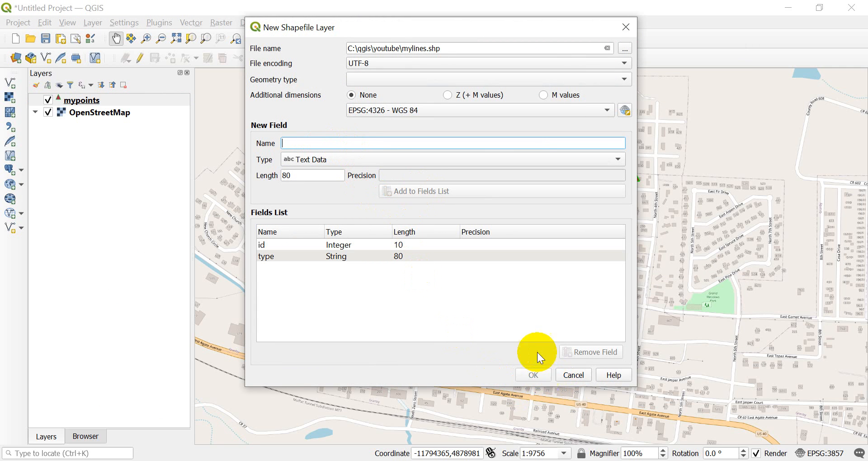
click(425, 80)
click(377, 115)
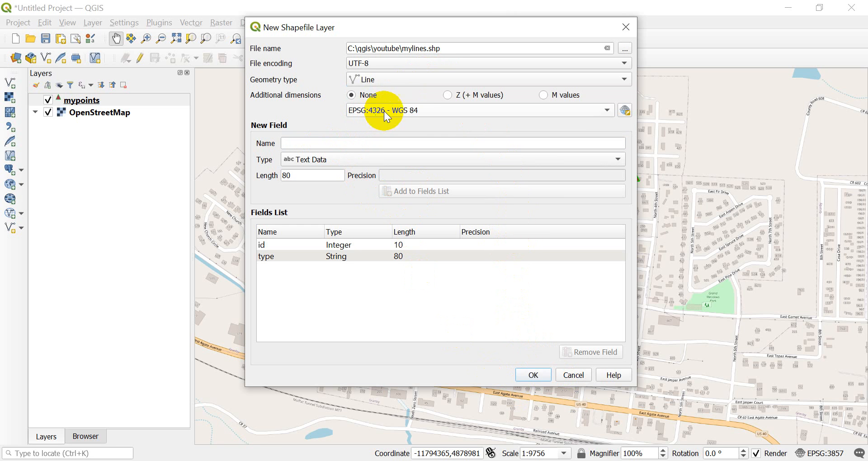
click(542, 376)
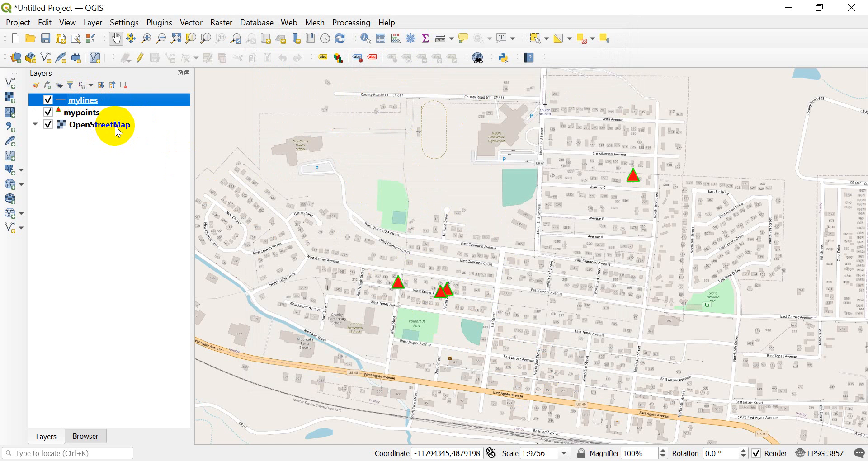
- Select the mylines layer and turn on its editing mode
click(85, 110)
click(85, 100)
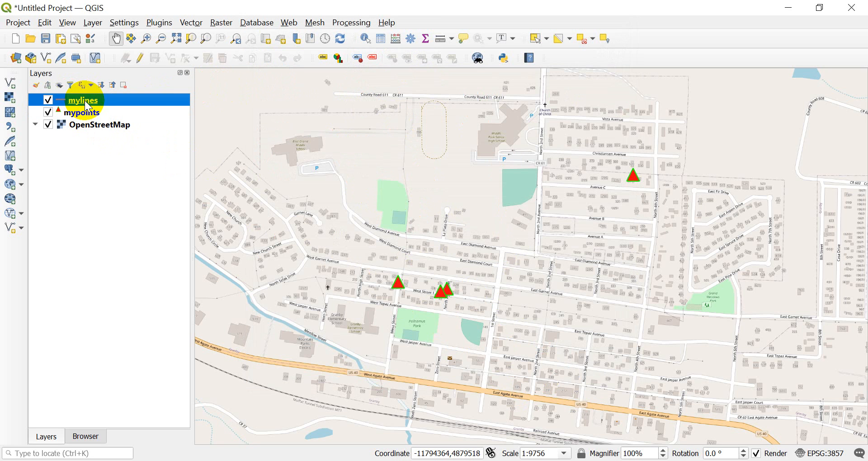
click(142, 57)
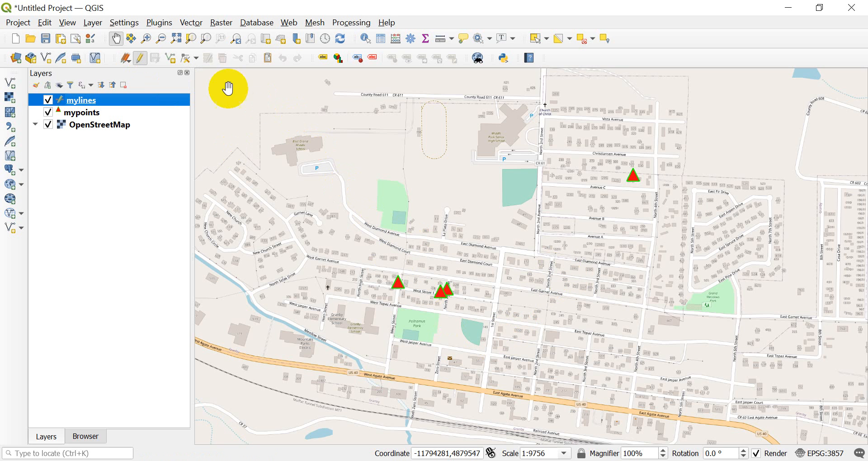
- Digitize a line feature along 1st Street from East Diamond Avenue southward past East Jasper Avenue
click(170, 60)
scroll(502, 315, up, 1)
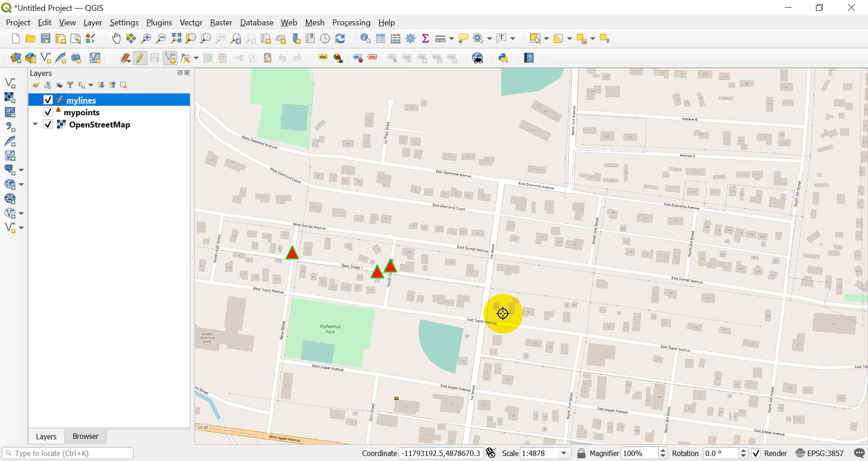
click(502, 184)
click(493, 251)
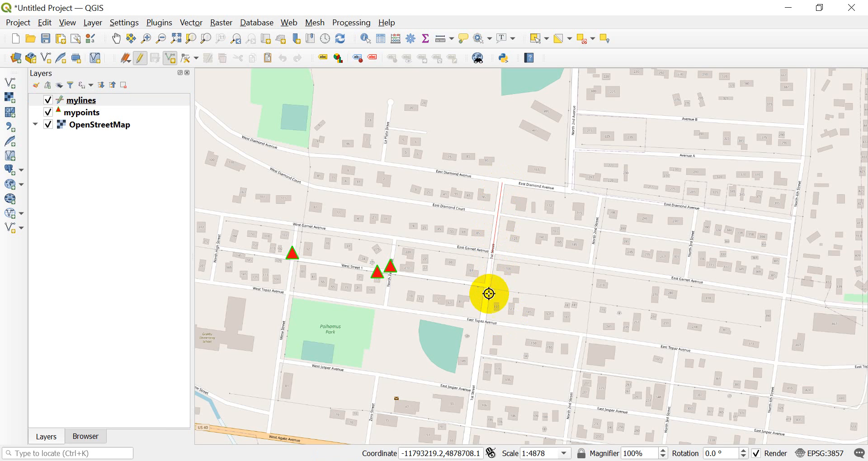
click(484, 317)
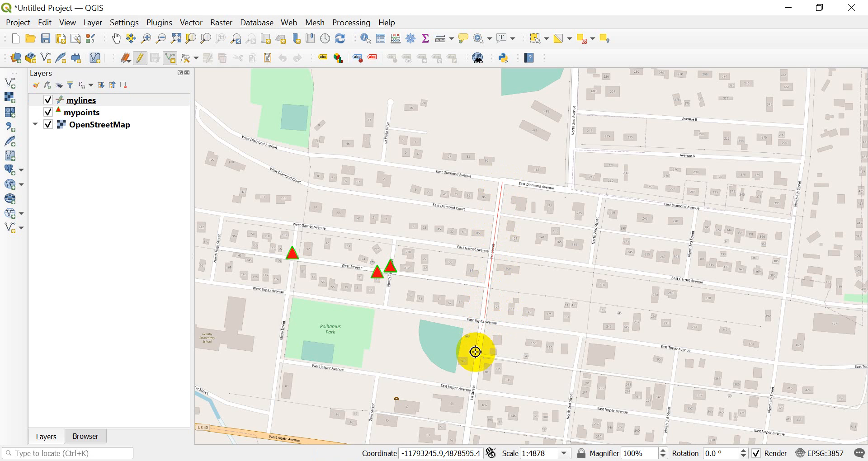
click(471, 389)
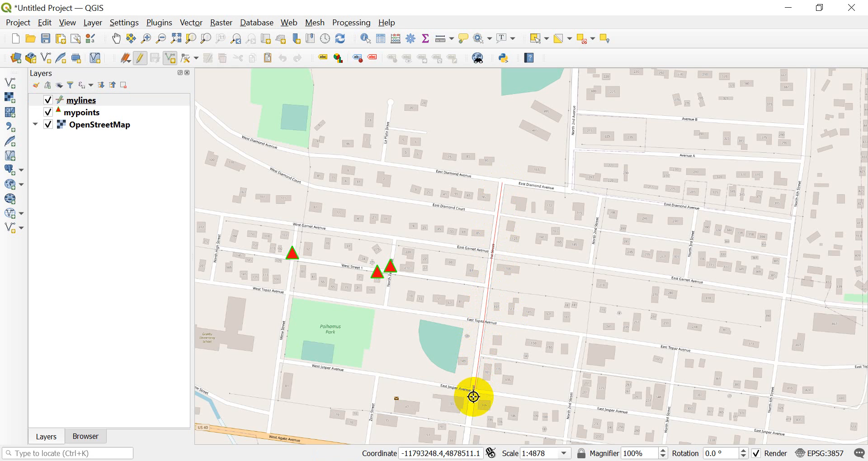
right_click(468, 428)
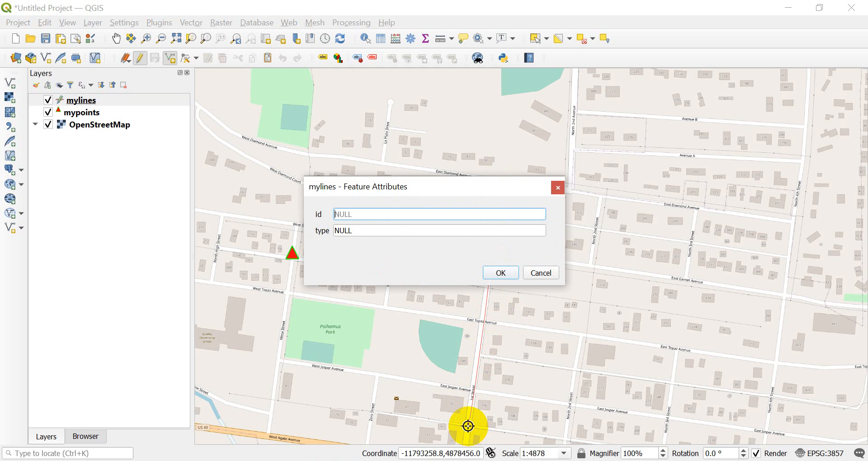
- Give the 1st Street line the id 1 and the type street, and accept its attributes
text(1)
key(Tab)
text(st)
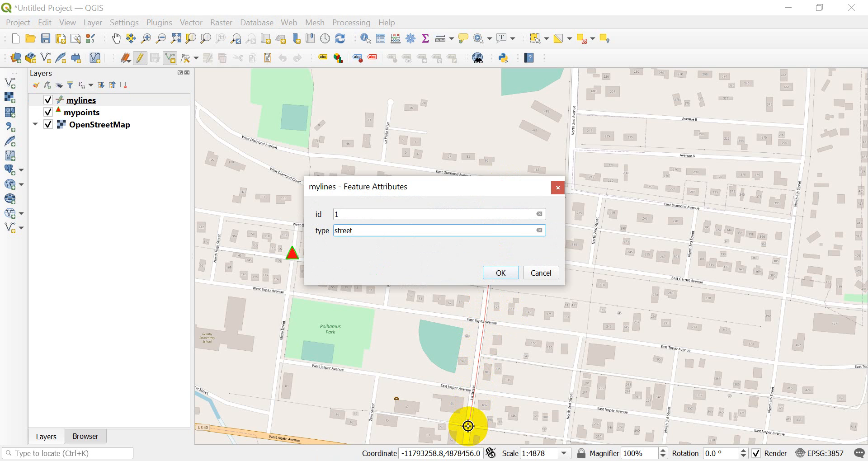
text(reet)
key(Return)
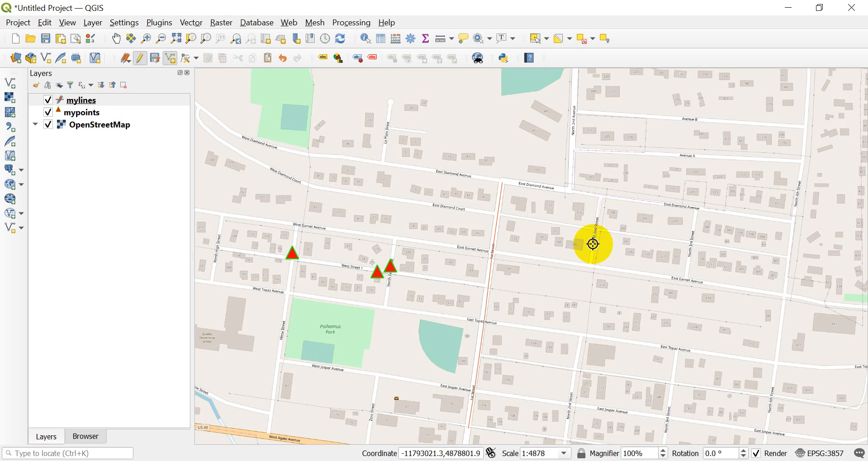
- Digitize a line along North 2nd Street from East Diamond Avenue to East Garnet Avenue with id 2 and type street
right_click(593, 264)
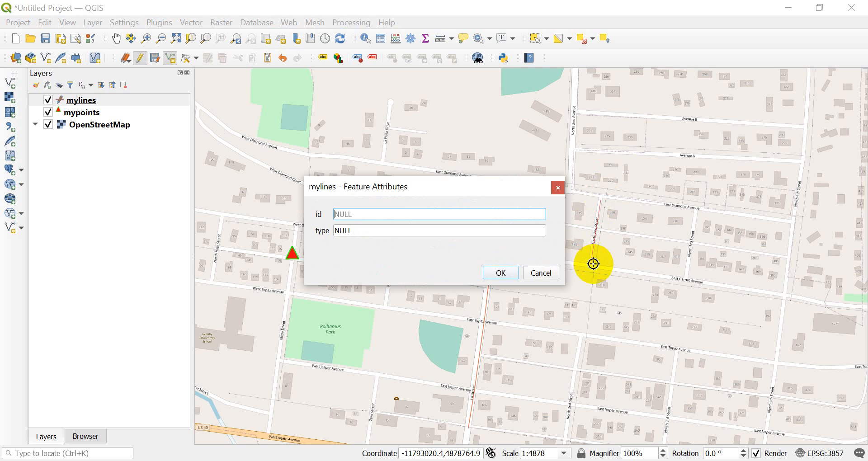
text(2)
click(354, 231)
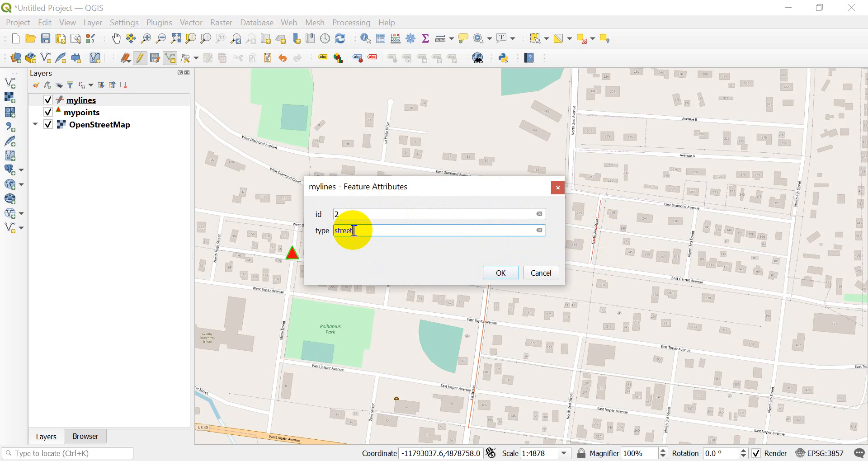
click(499, 272)
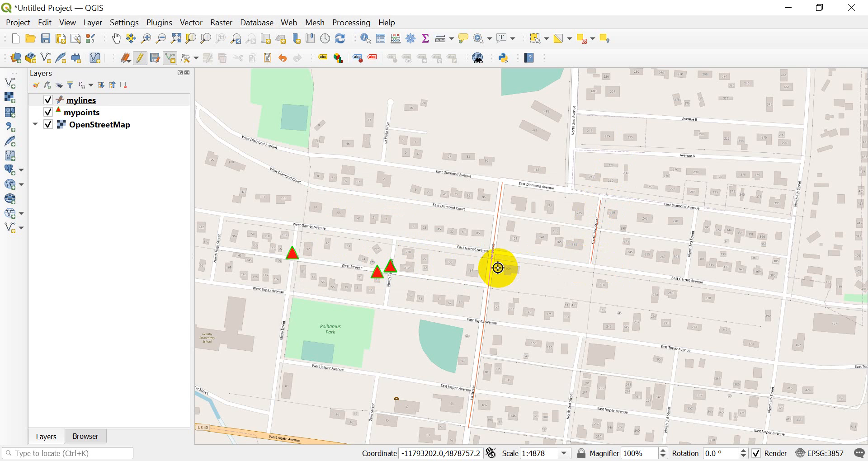
- Digitize a line along the narrow stream channel from just south of CR 57, southward and then eastward past the bend back toward CR 57
drag(639, 280, 604, 179)
scroll(604, 178, down, 1)
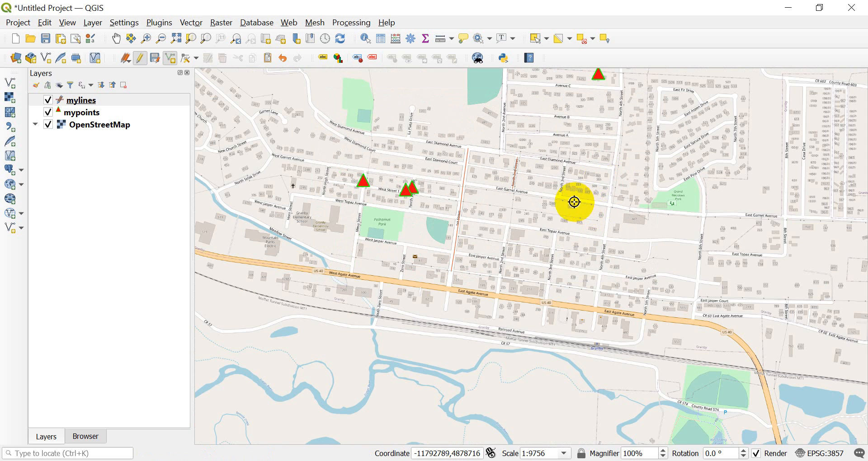
drag(465, 283, 487, 211)
scroll(471, 209, up, 1)
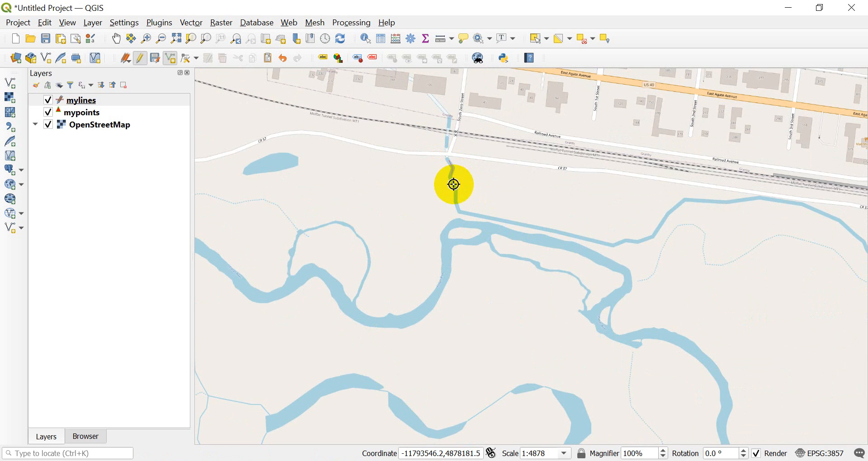
click(454, 184)
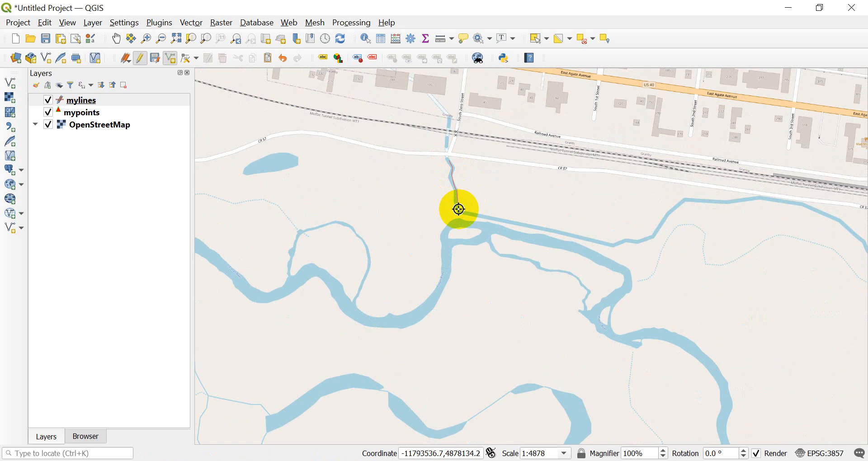
click(459, 211)
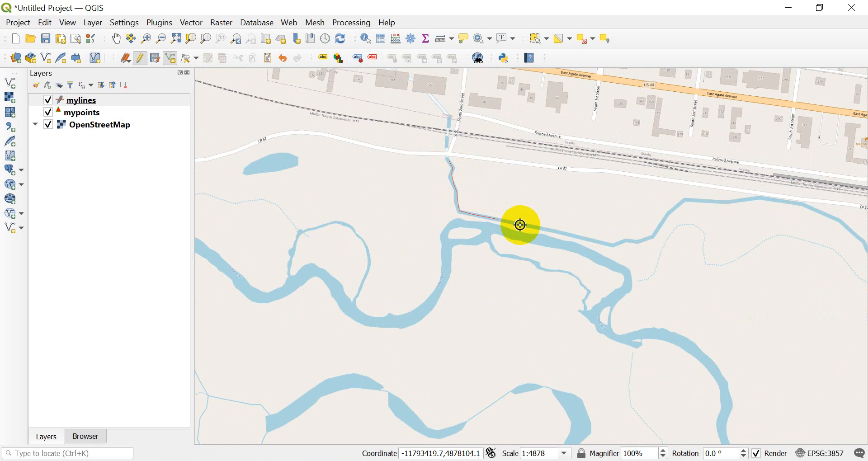
click(550, 230)
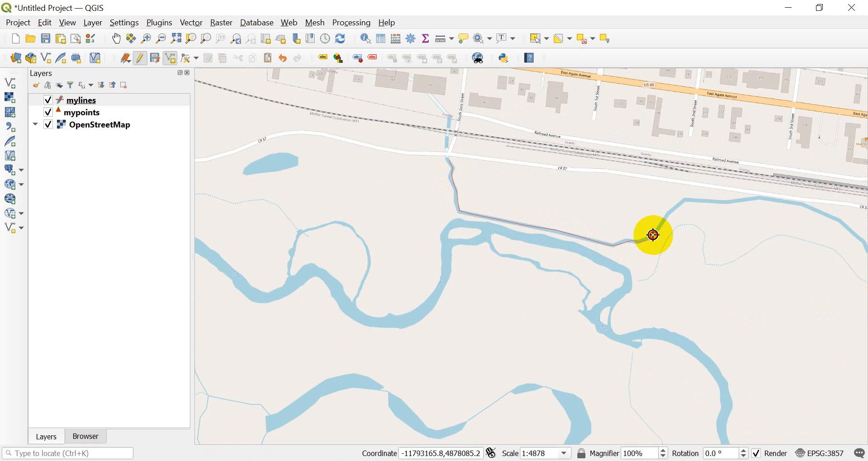
scroll(672, 221, up, 3)
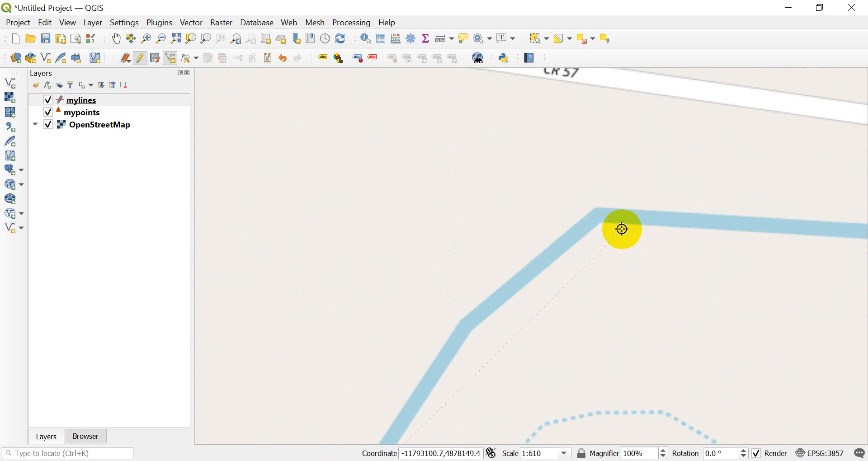
click(466, 328)
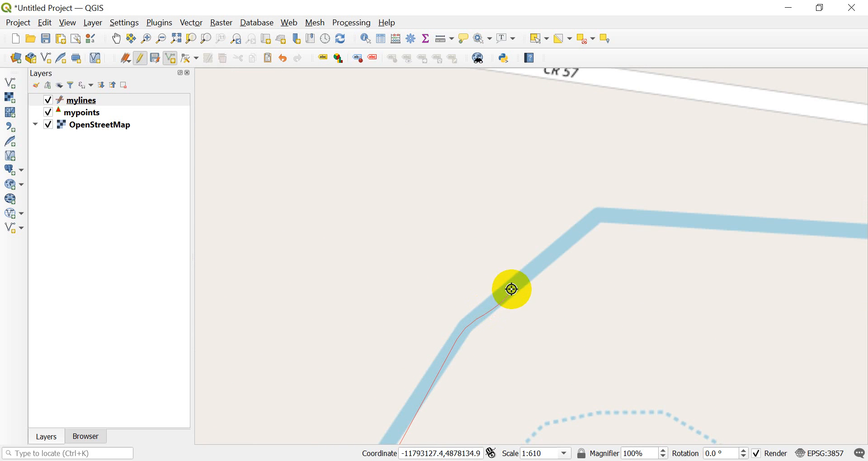
click(516, 278)
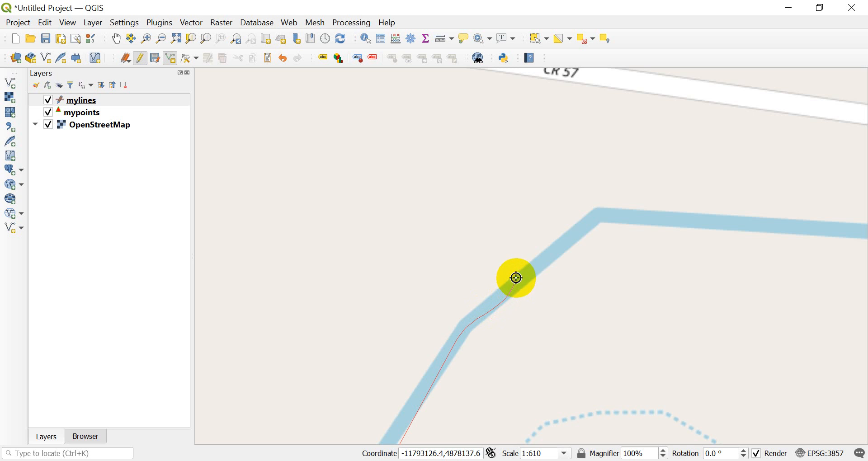
click(553, 261)
click(569, 236)
click(602, 219)
click(637, 215)
- Finish the narrow channel line and give it the id 3 and the type stream
right_click(638, 215)
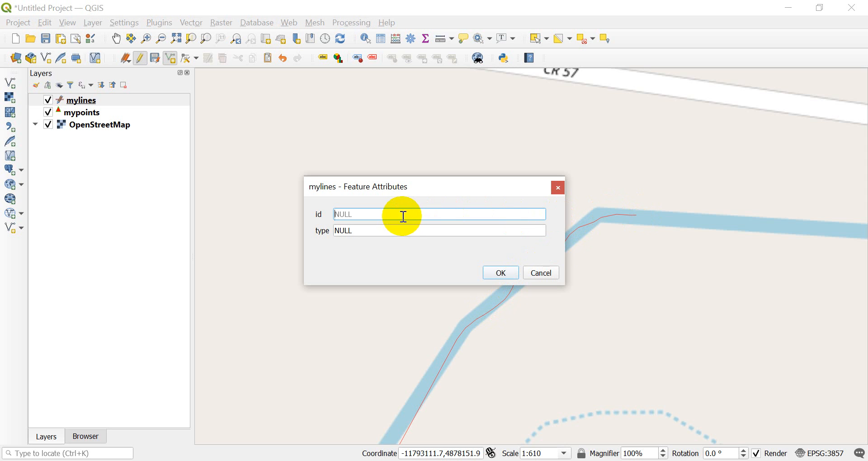
key(Tab)
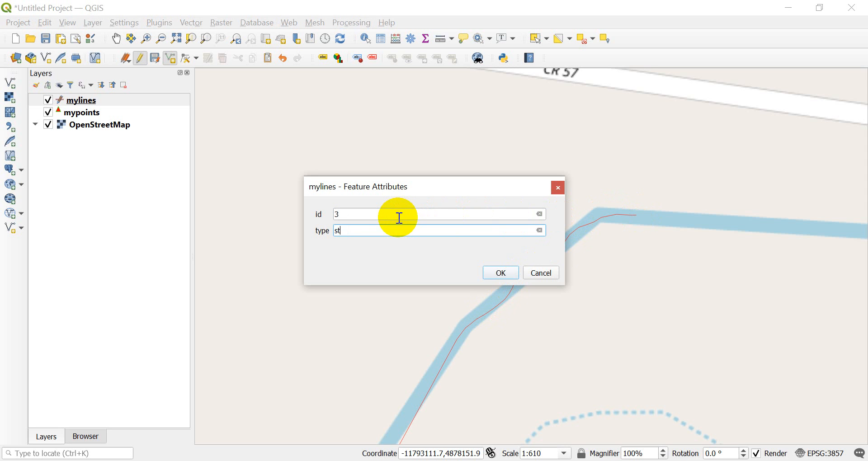
key(Return)
- Digitize a line along the middle of the Fraser River from beside the small island, north around the bend and then westward
scroll(445, 204, down, 3)
scroll(403, 309, up, 1)
drag(403, 309, 560, 192)
scroll(560, 193, down, 2)
scroll(549, 190, up, 2)
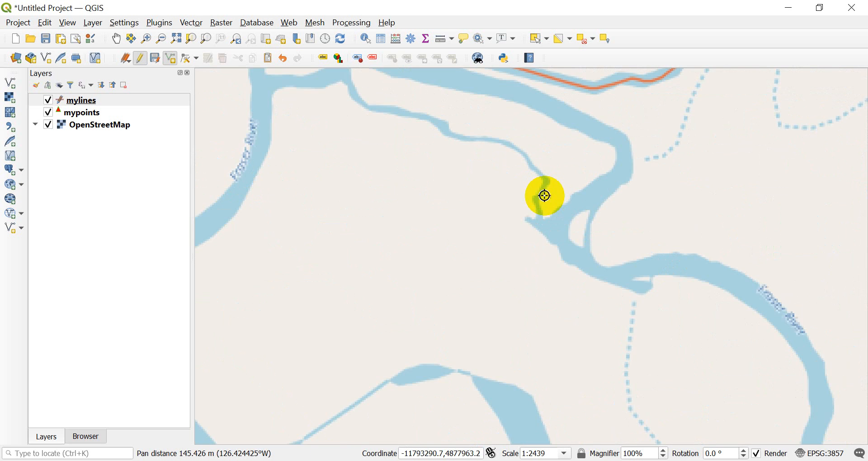
scroll(601, 190, up, 1)
click(524, 253)
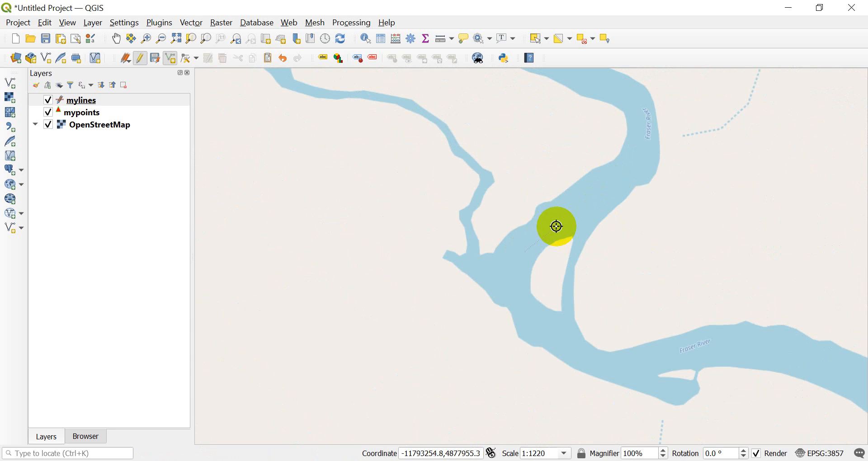
click(621, 183)
click(641, 160)
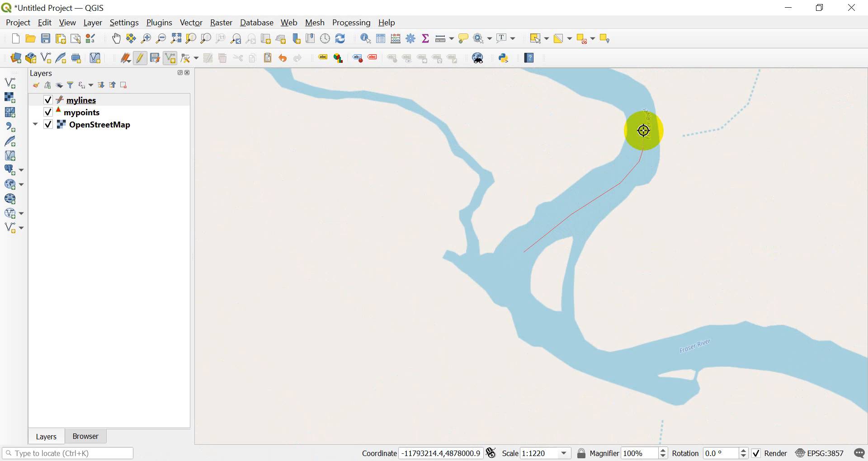
click(643, 121)
click(635, 105)
click(601, 89)
mouse_move(580, 85)
mouse_down()
mouse_move(669, 202)
mouse_move(684, 244)
mouse_up()
click(651, 213)
click(580, 164)
click(472, 140)
click(317, 116)
click(297, 112)
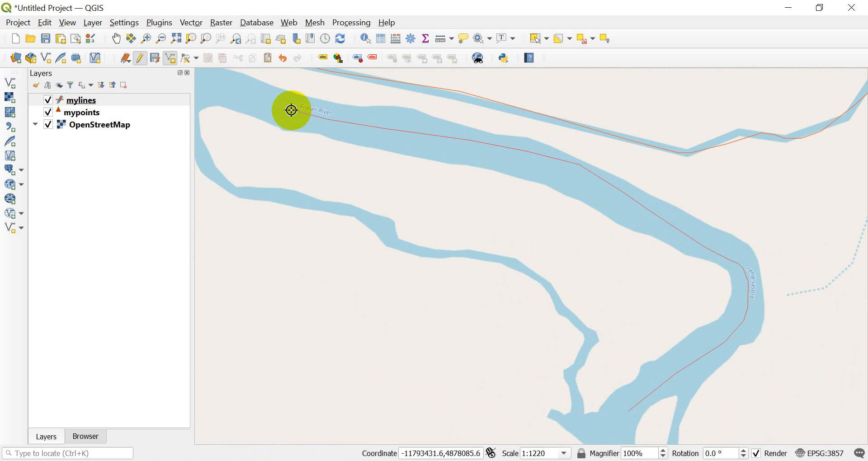
- Finish the Fraser River line and give it the id 4 and the type stream
right_click(292, 109)
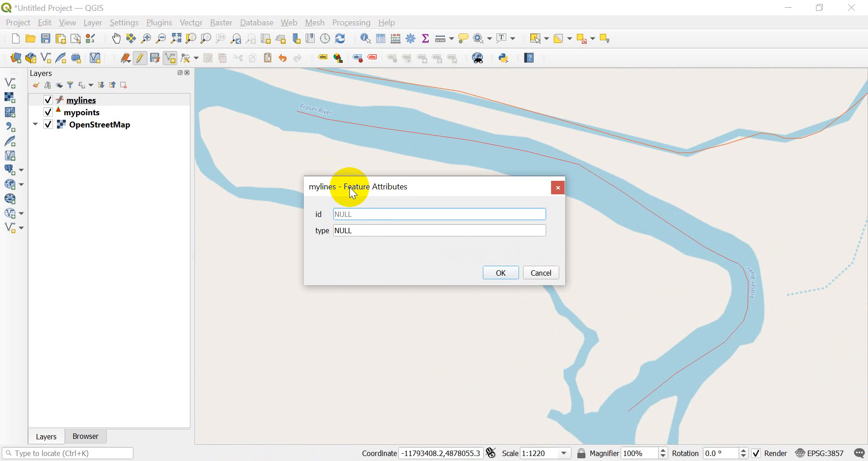
key(Tab)
text(s)
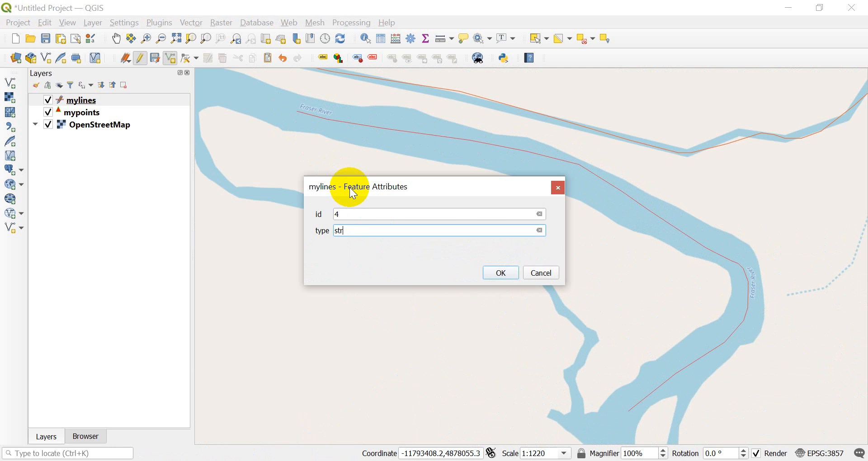
click(499, 273)
- Save the edits to the mylines layer and turn off its editing mode
scroll(499, 266, down, 1)
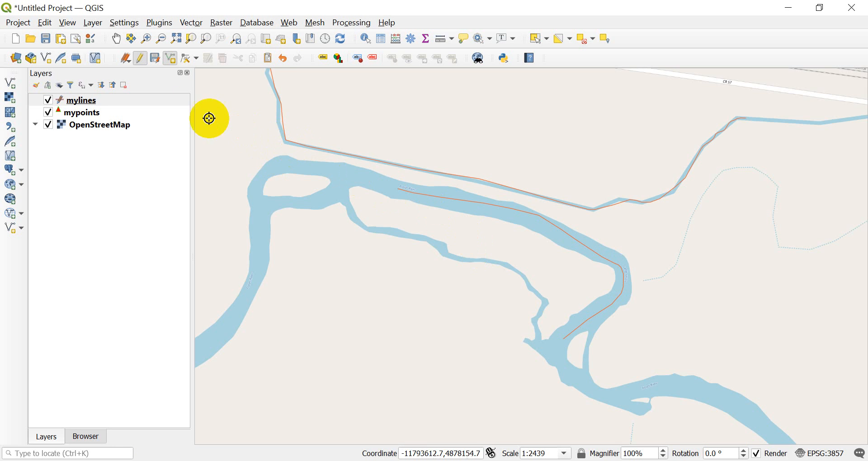
click(159, 59)
click(140, 59)
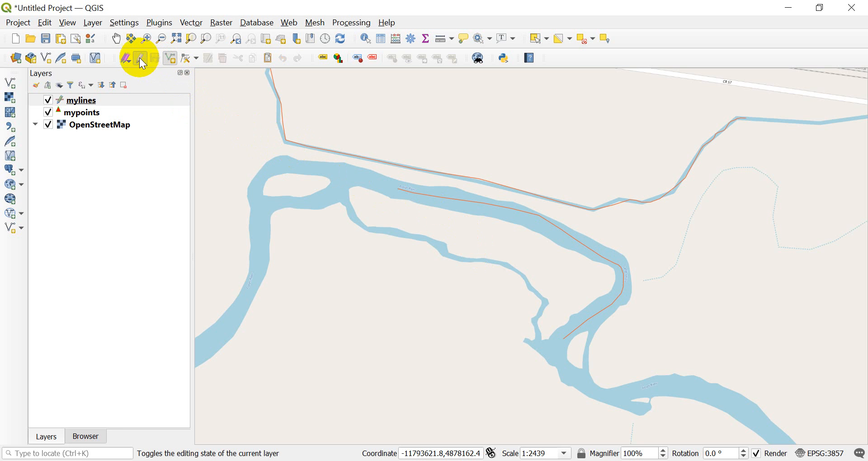
click(349, 181)
scroll(392, 203, down, 3)
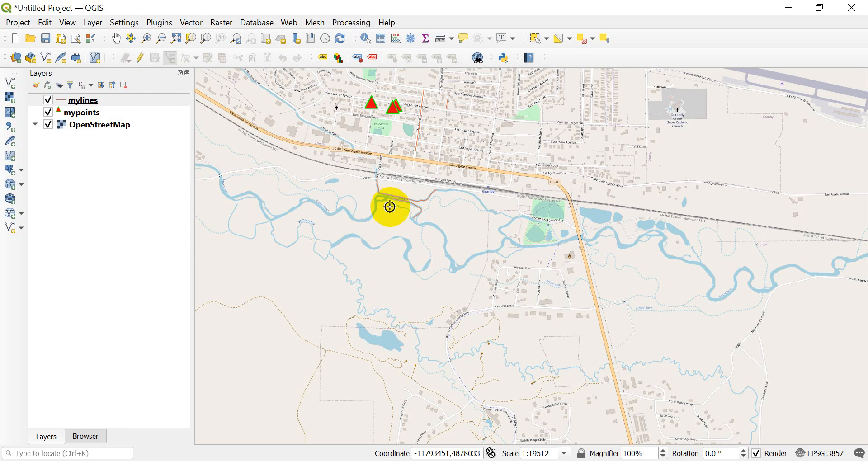
drag(415, 204, 403, 256)
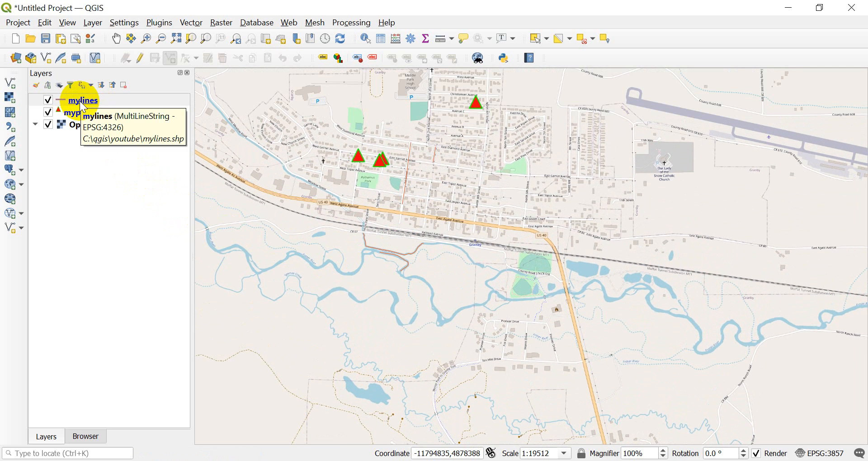
- Examine the id and type values of the mylines features in the attribute table
right_click(80, 101)
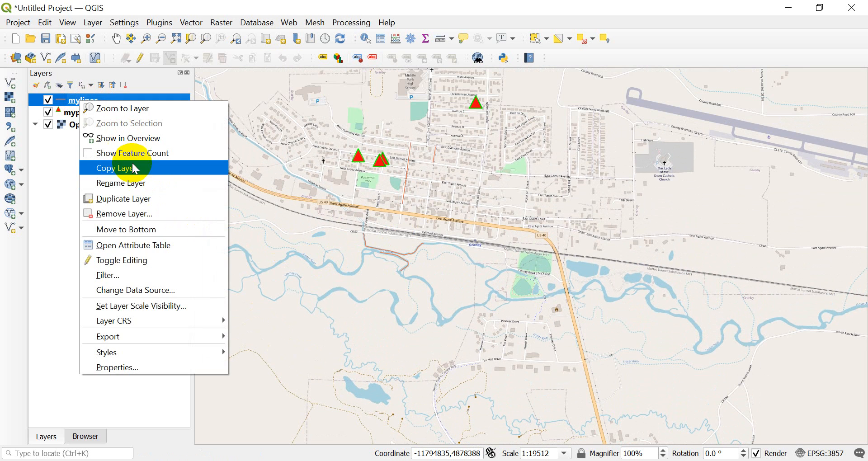
click(137, 248)
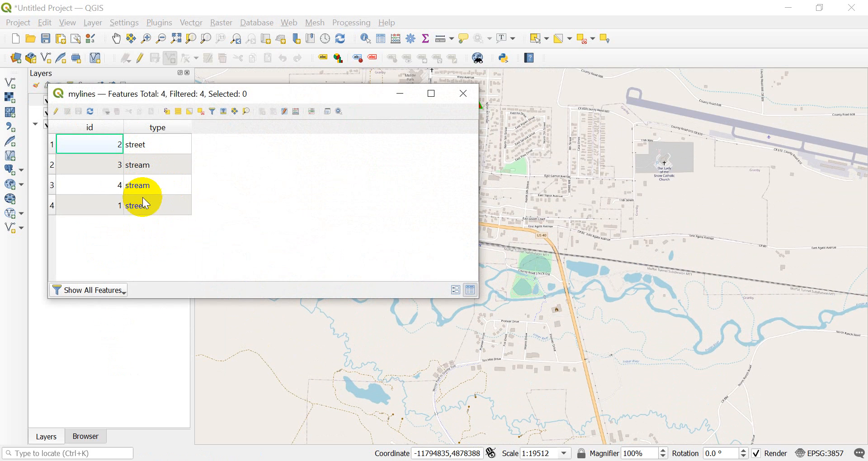
click(472, 93)
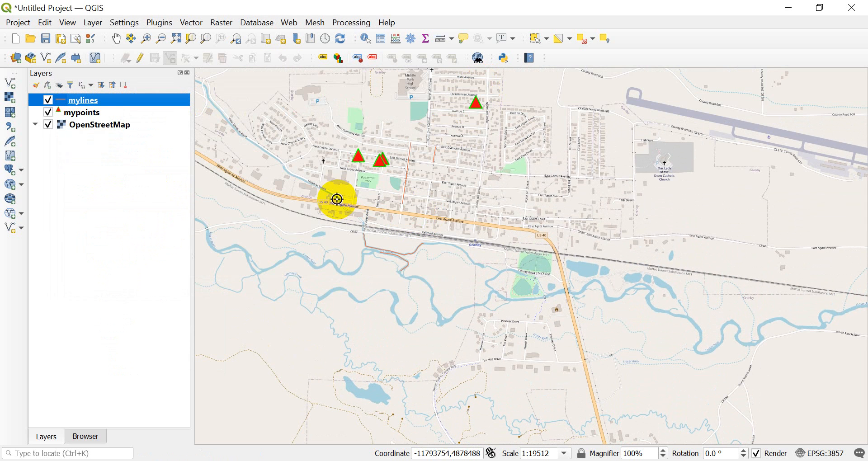
- Set the mylines symbology to Categorized on the type field and classify its values
double_click(88, 102)
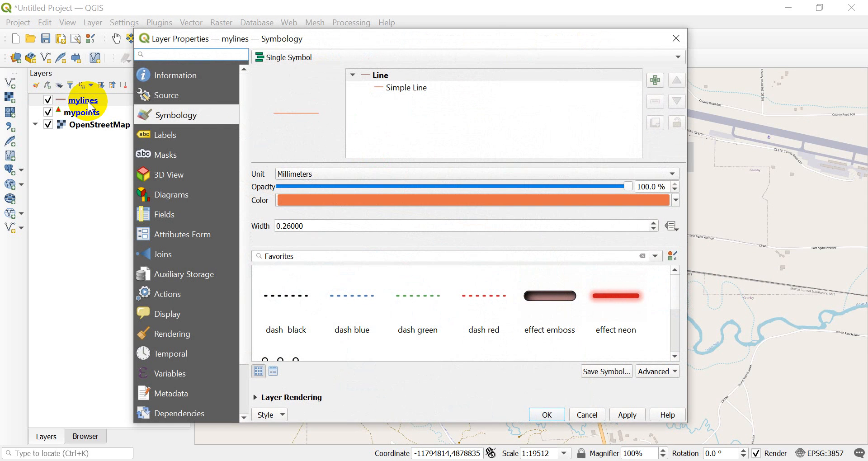
click(297, 59)
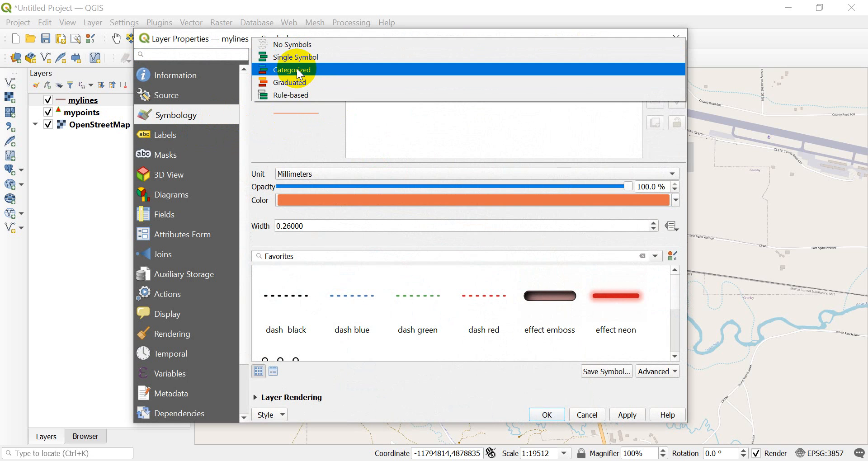
click(303, 71)
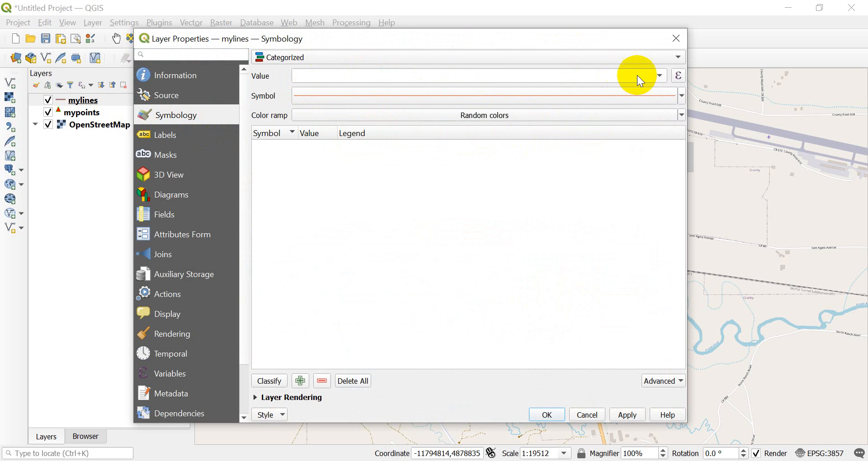
click(659, 75)
click(329, 107)
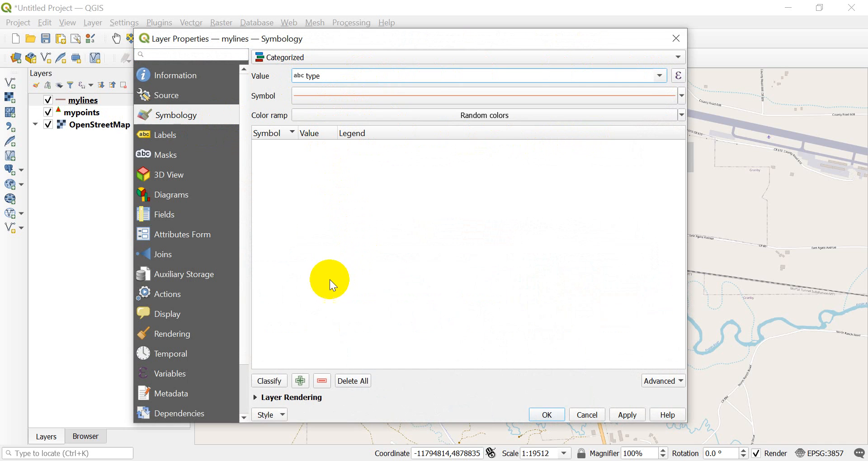
click(274, 377)
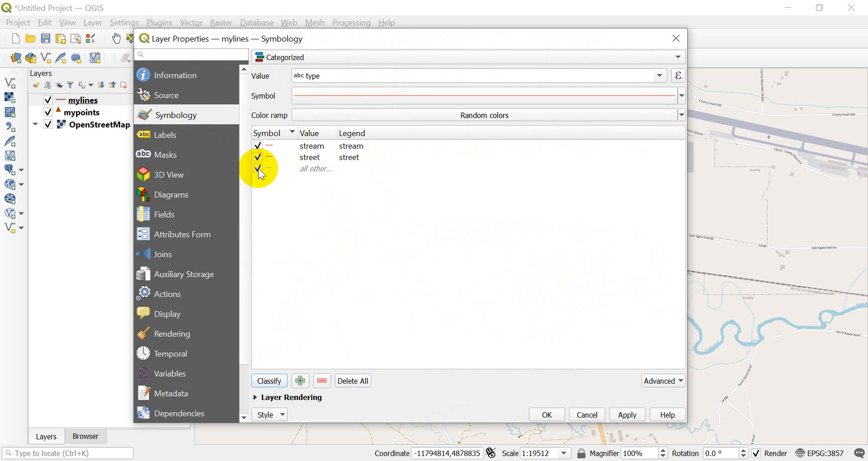
- Give the stream category's simple line a blue color and a stroke width of 1.06 mm
click(270, 145)
double_click(271, 144)
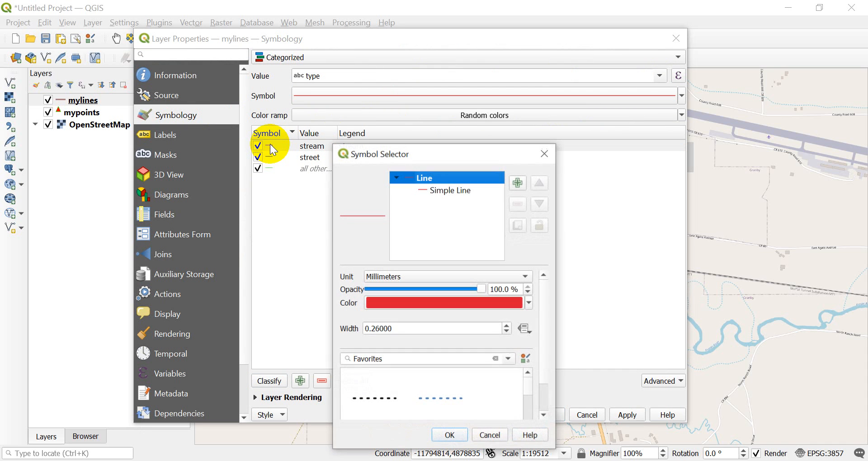
click(423, 191)
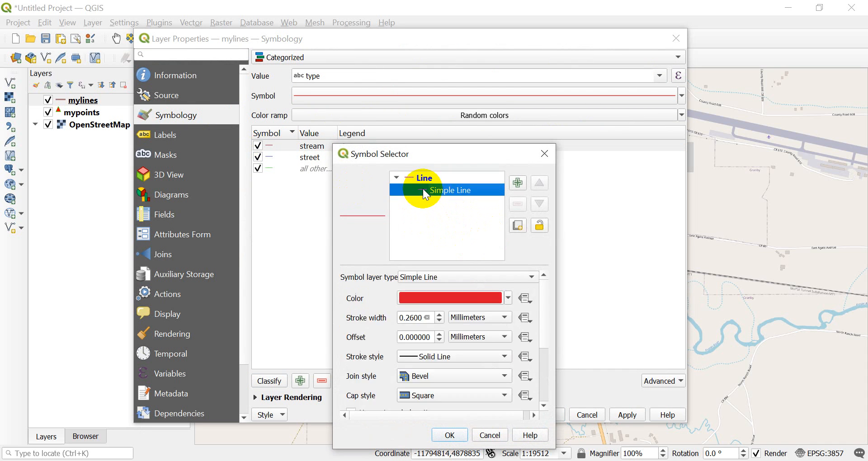
click(508, 298)
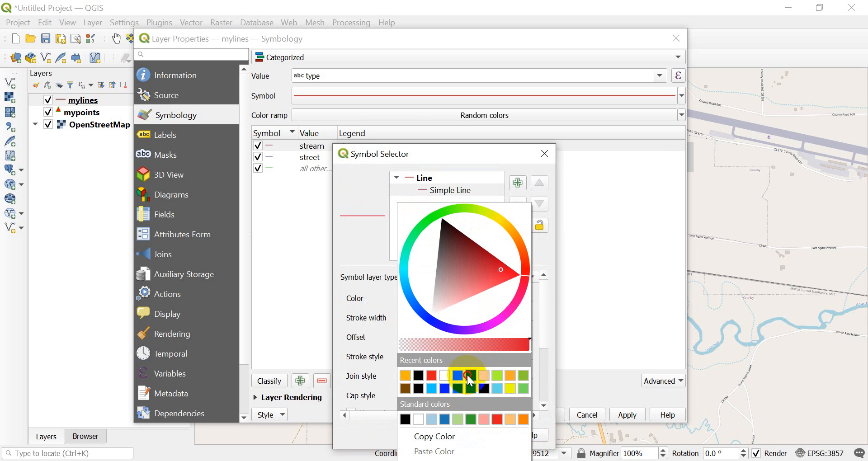
click(468, 376)
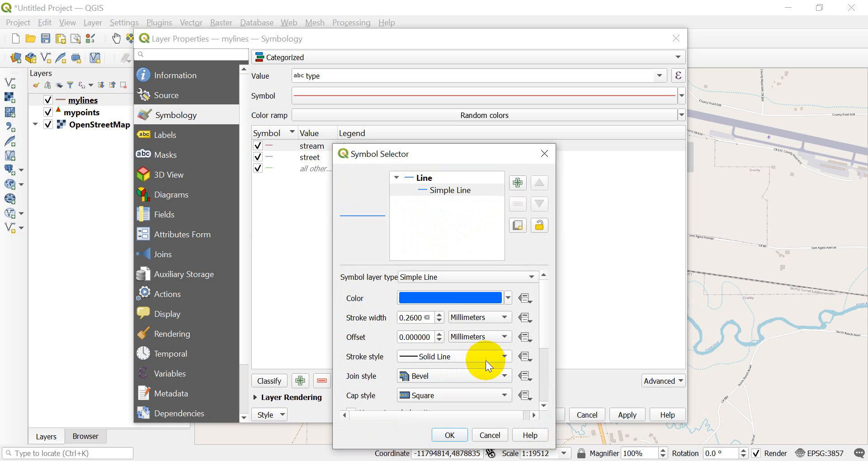
click(440, 316)
click(441, 316)
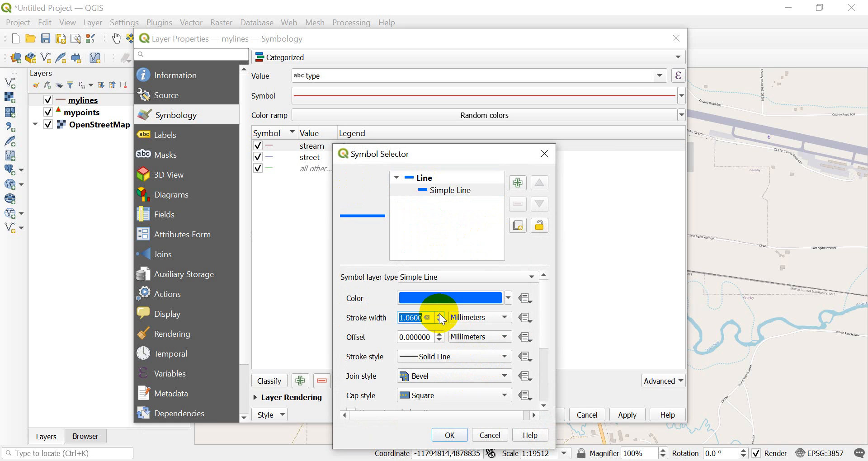
click(460, 435)
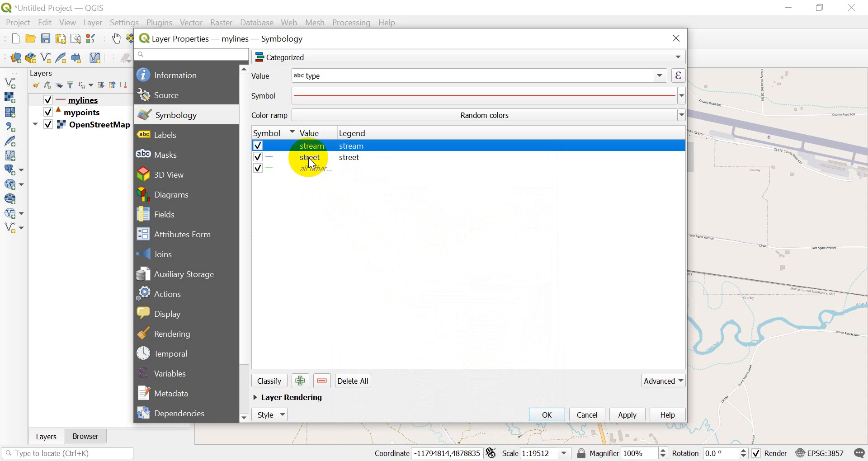
- Give the street category's line symbol a black color and a width of 2.06 mm
click(303, 157)
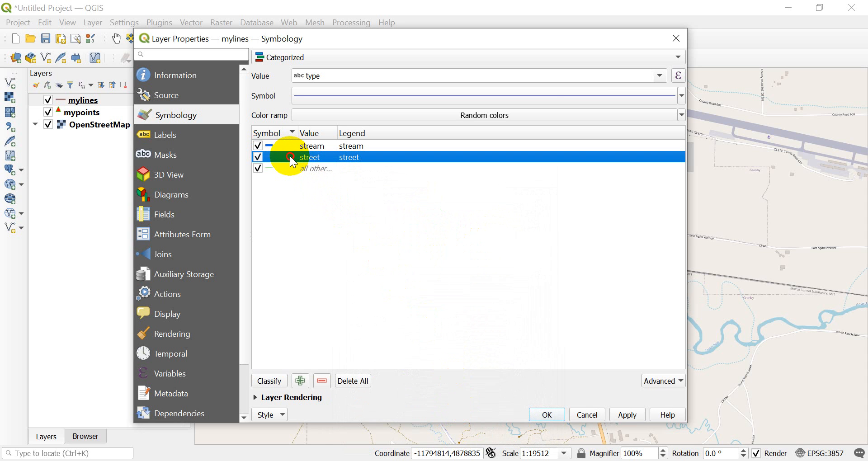
double_click(290, 156)
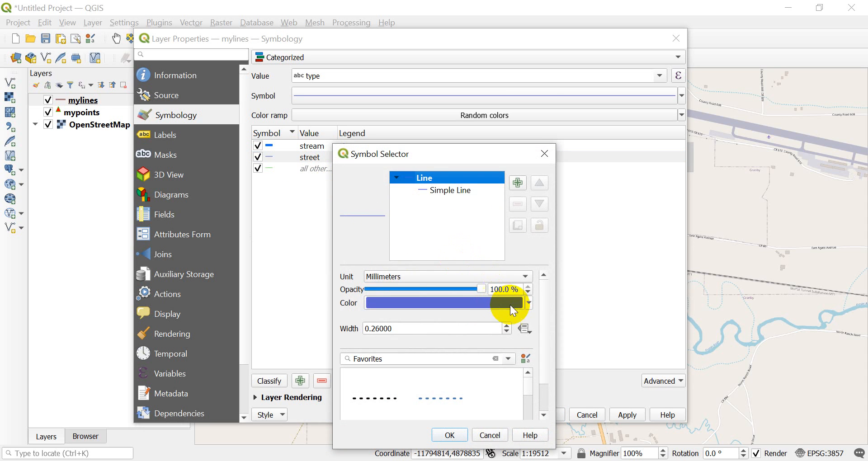
click(528, 304)
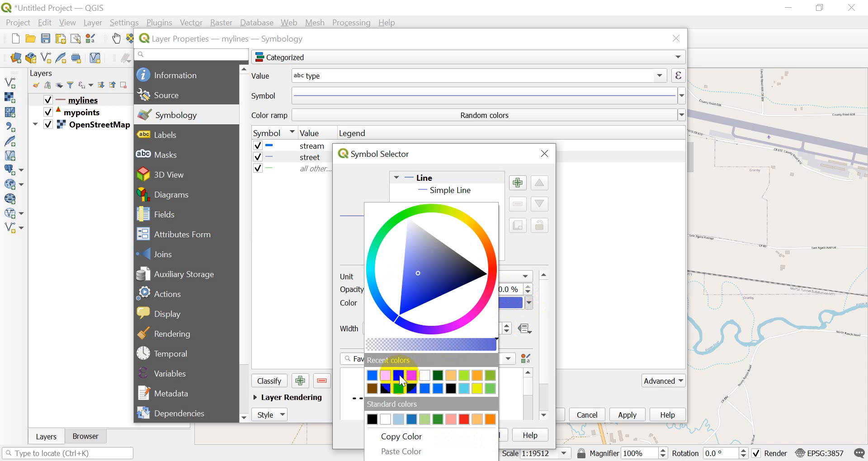
click(400, 375)
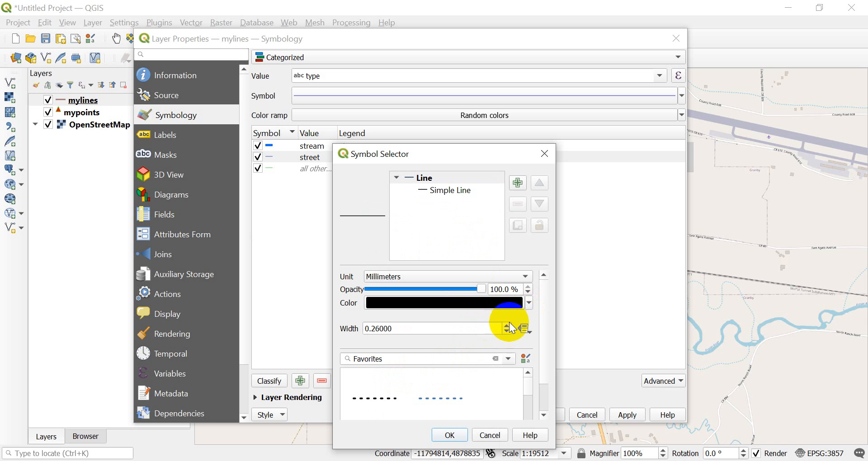
drag(509, 325, 506, 327)
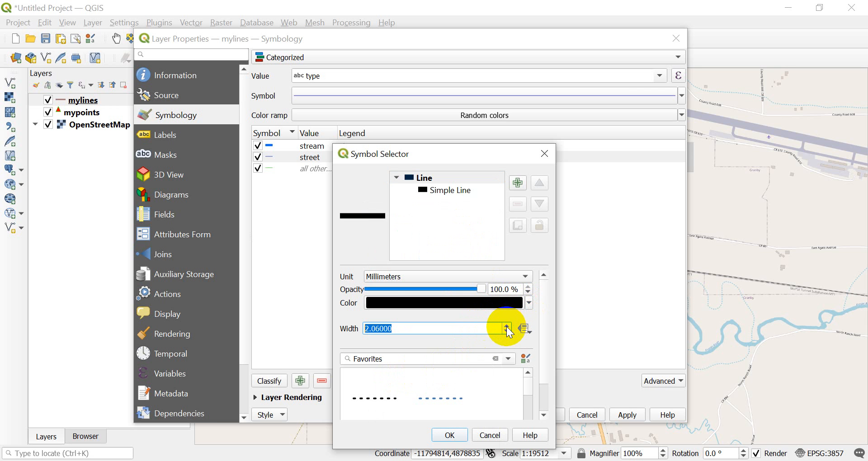
click(450, 435)
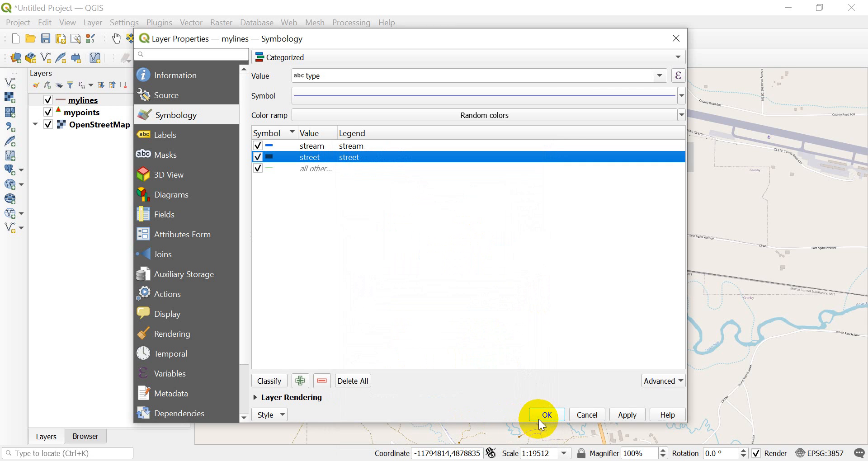
- Turn off the category for all other values and apply the categorized symbology to mylines
click(431, 278)
click(258, 169)
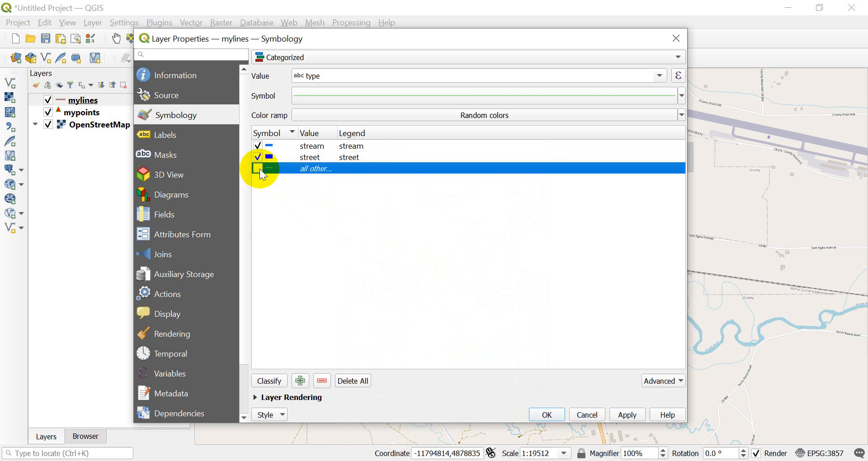
click(548, 414)
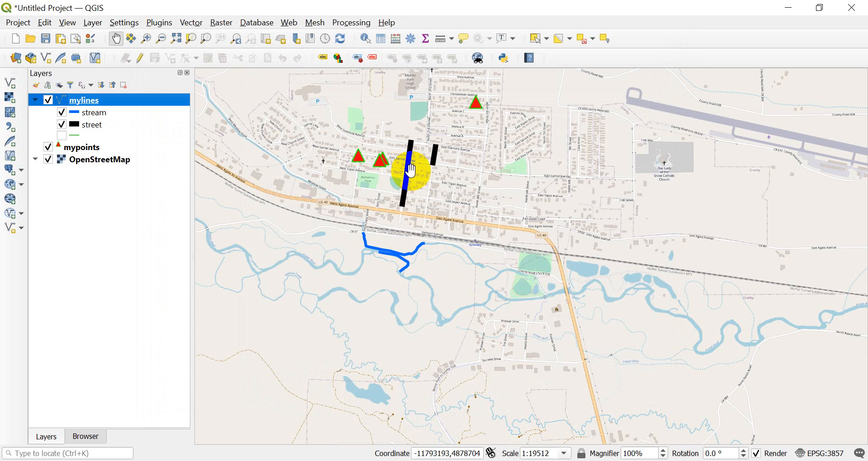
scroll(416, 184, up, 1)
drag(374, 180, 422, 213)
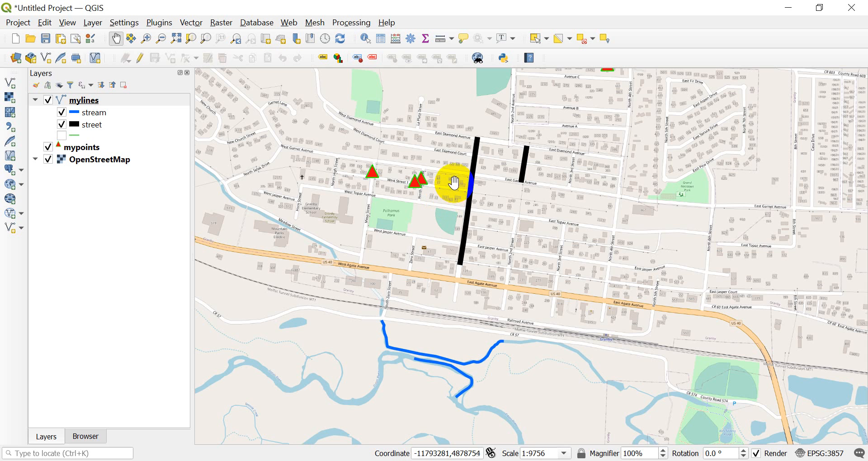
scroll(438, 174, down, 1)
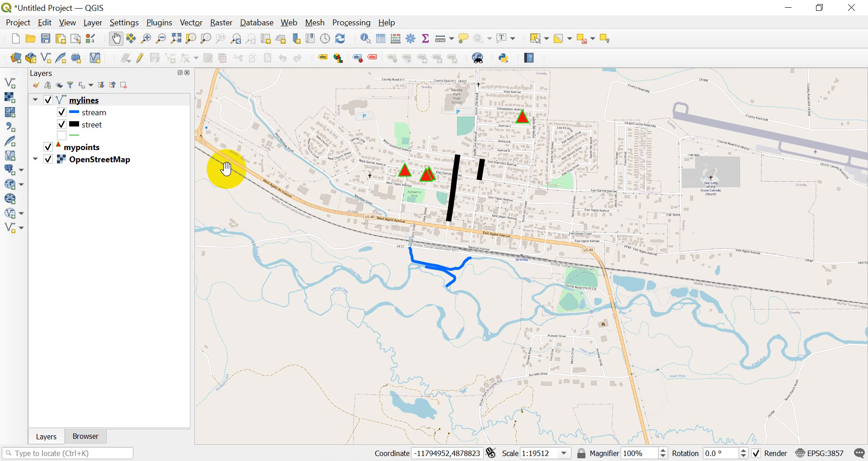
- Add the raster USGS_NED_1_n44w115_IMG.img from the qgis/raster folder to the map
click(83, 437)
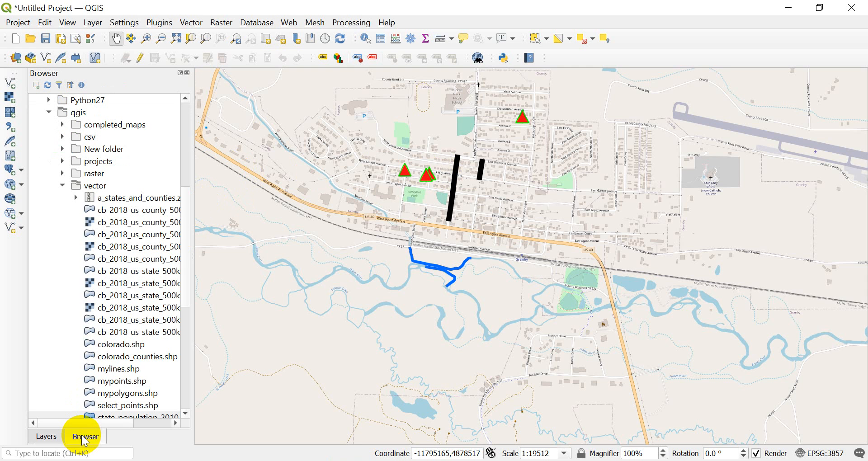
scroll(66, 369, up, 2)
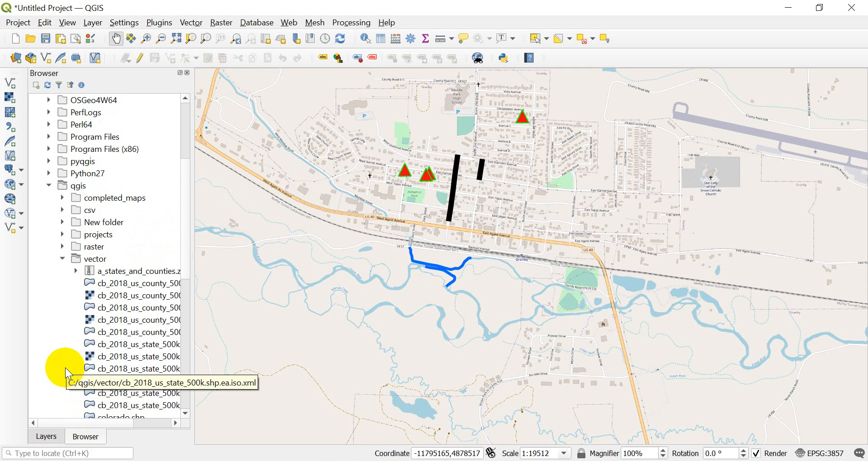
scroll(66, 367, up, 2)
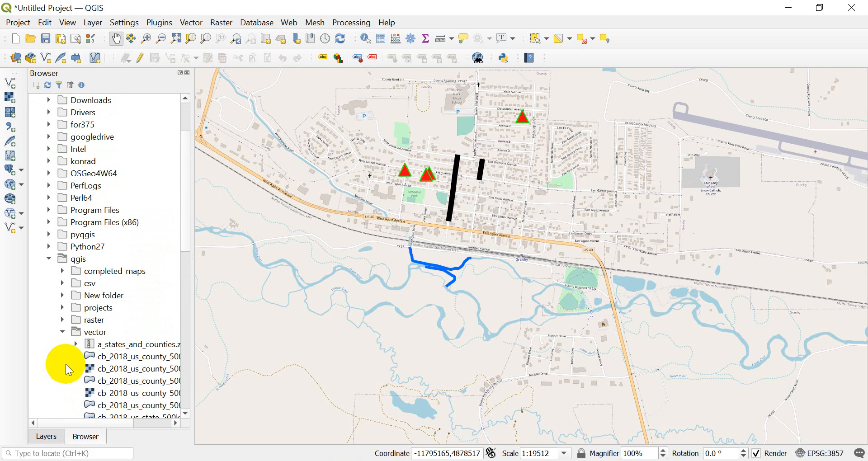
scroll(66, 364, up, 1)
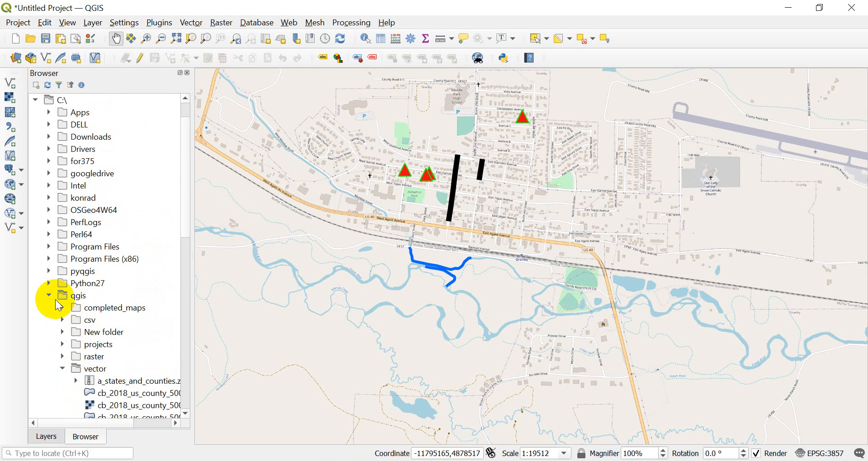
scroll(50, 300, down, 2)
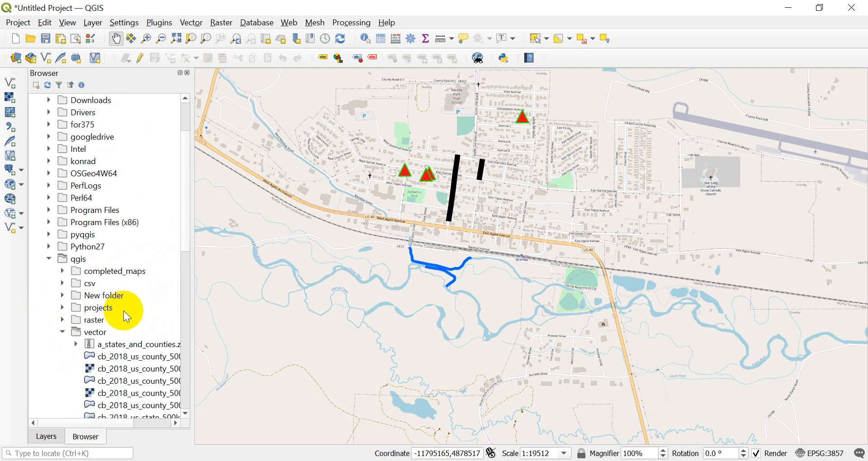
click(63, 283)
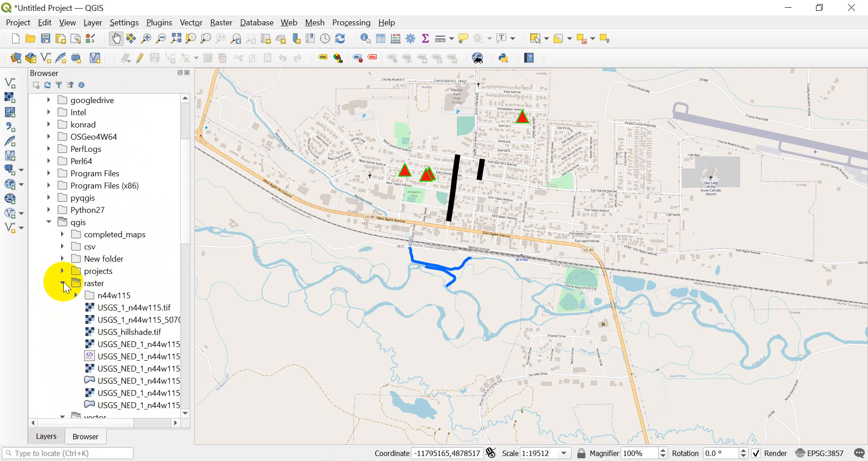
scroll(82, 289, down, 2)
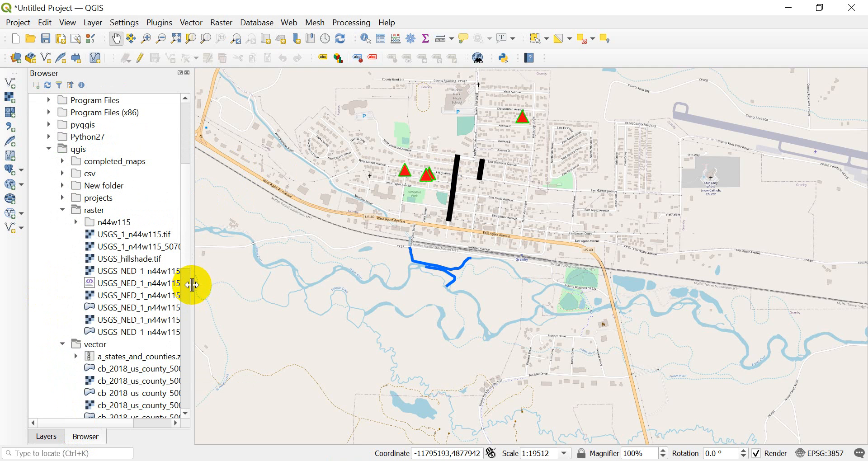
drag(191, 285, 244, 284)
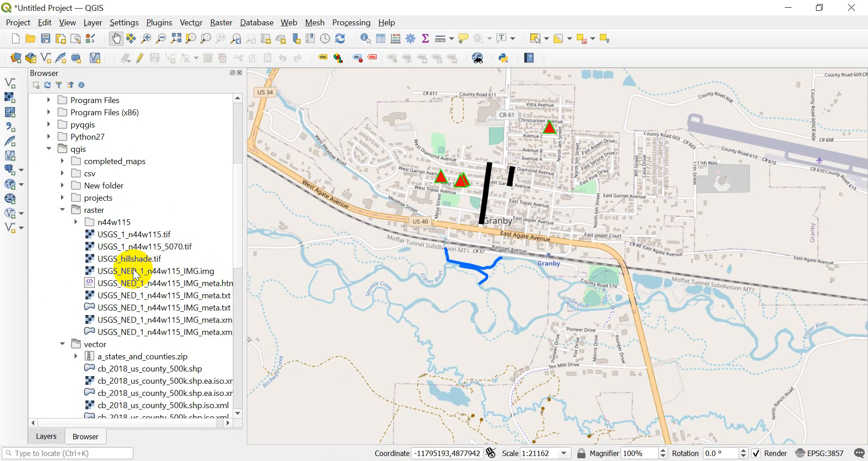
click(135, 271)
drag(134, 271, 398, 199)
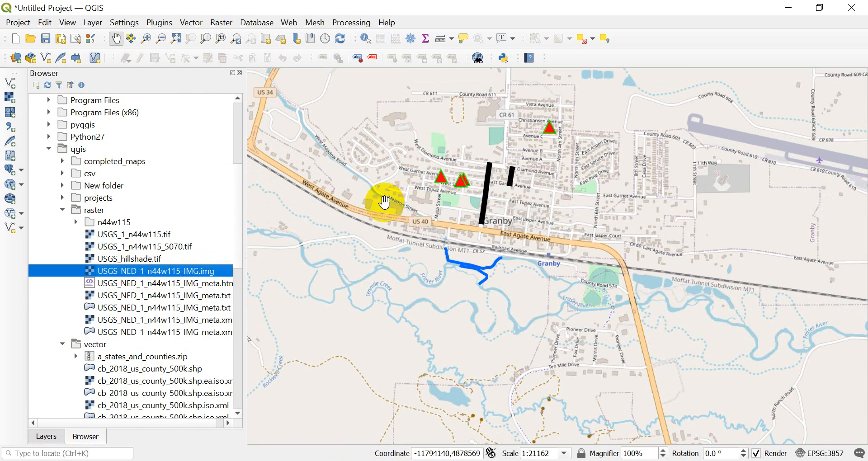
- Zoom to the USGS_NED_1_n44w115_IMG layer and examine its extent and location on the base map
click(41, 432)
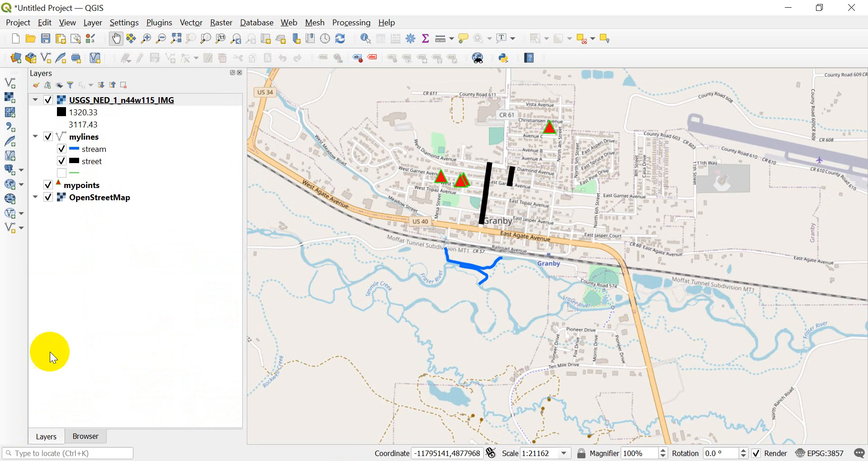
right_click(93, 107)
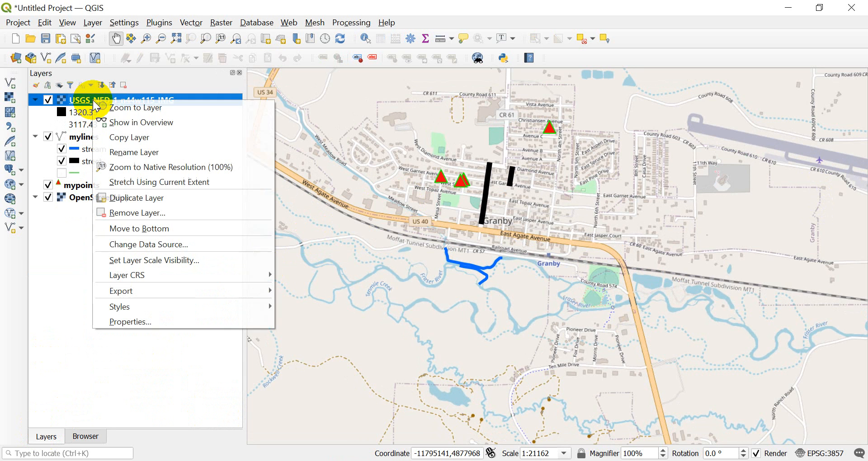
click(148, 107)
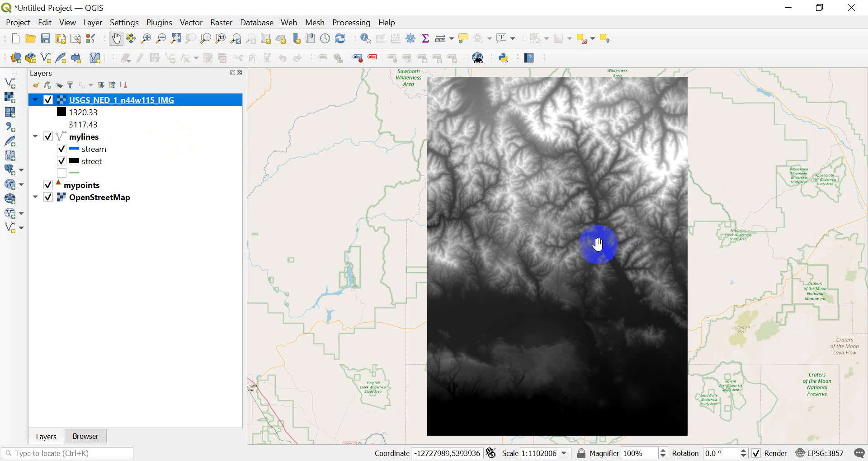
scroll(616, 236, down, 3)
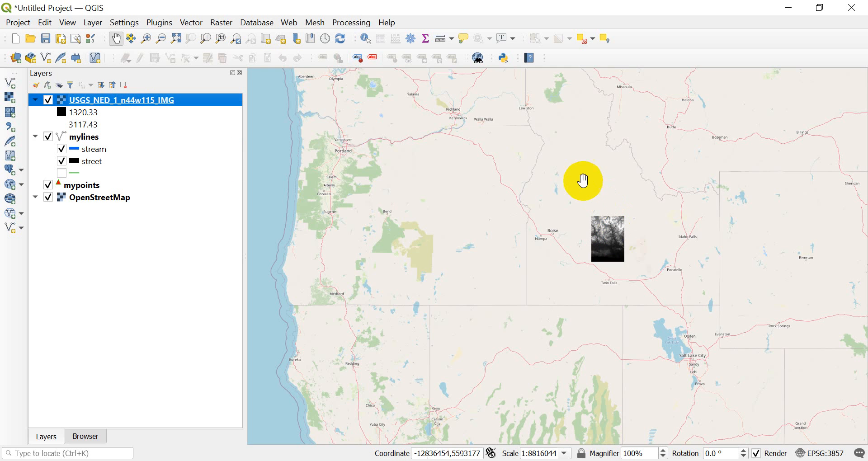
scroll(610, 242, up, 2)
drag(609, 242, 538, 233)
scroll(540, 232, up, 1)
drag(484, 199, 501, 236)
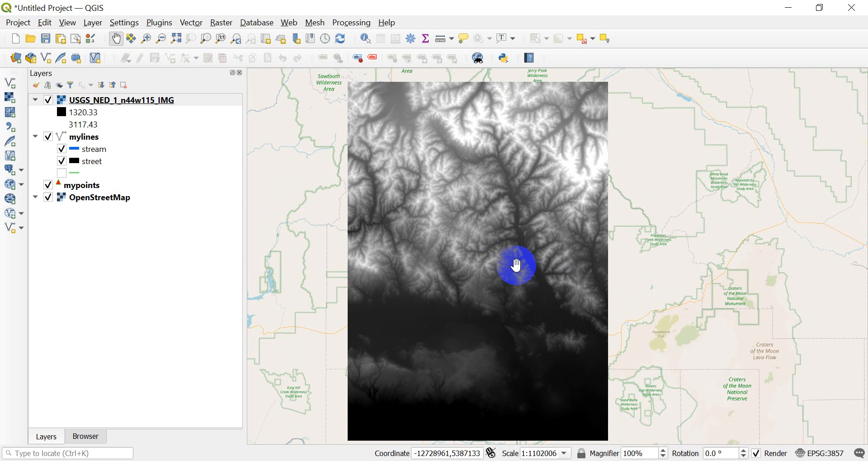
- Add USGS_hillshade.tif to the map and place its layer directly below USGS_NED_1_n44w115_IMG
click(87, 437)
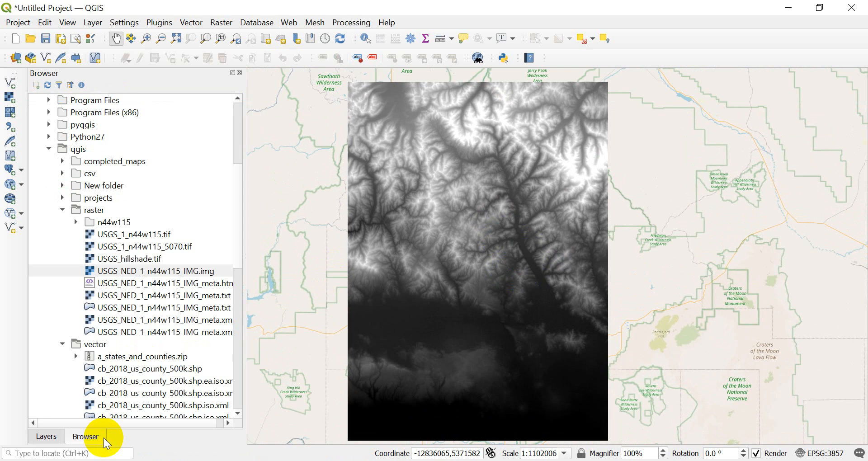
drag(140, 259, 413, 246)
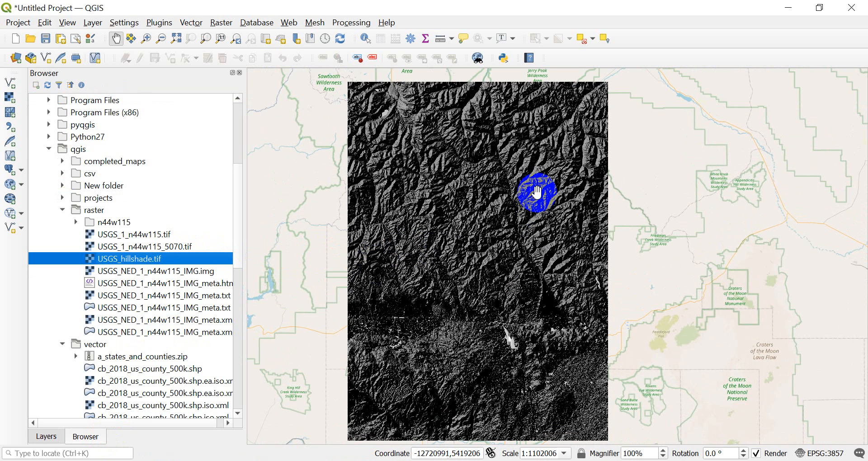
click(45, 437)
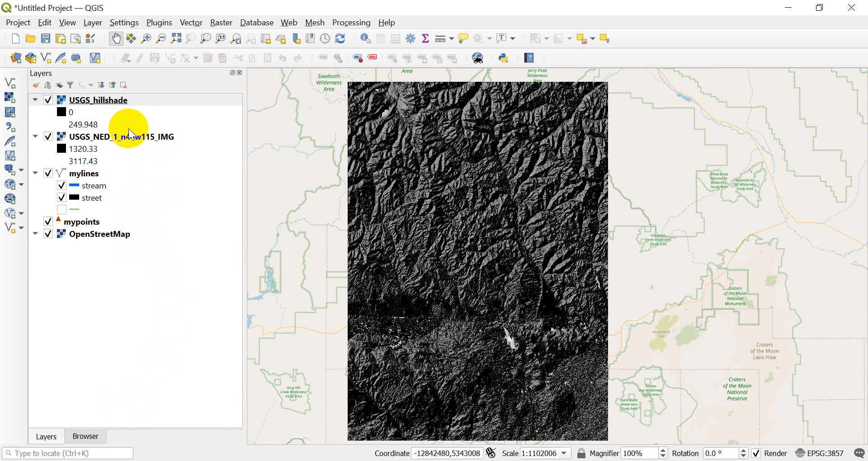
click(106, 102)
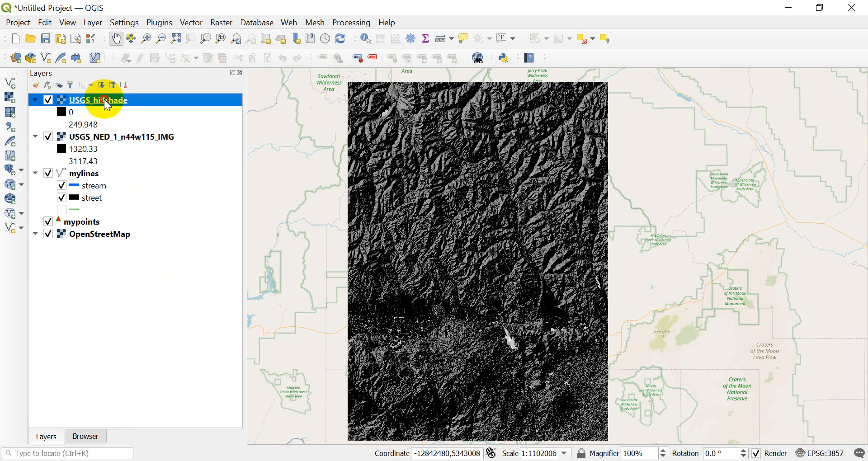
drag(107, 105, 97, 147)
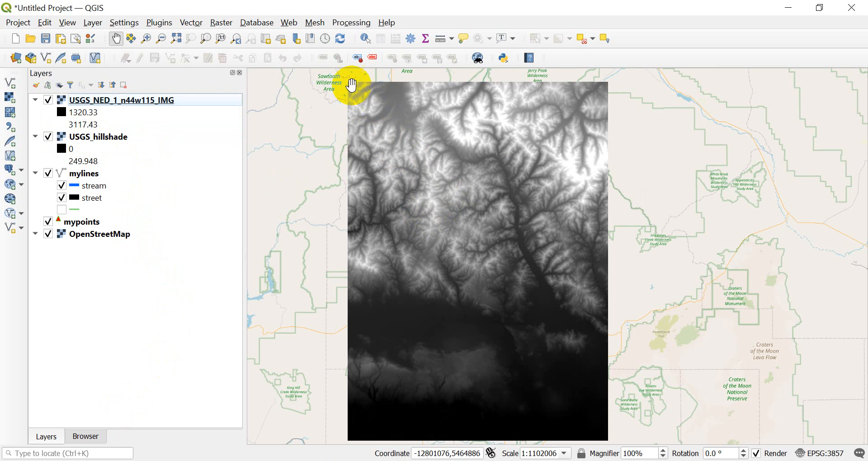
- Examine the individual cells of the elevation raster up close along its northern edge
scroll(349, 81, up, 1)
scroll(348, 82, up, 3)
scroll(339, 96, up, 2)
scroll(413, 141, up, 1)
drag(408, 113, 407, 184)
scroll(407, 182, up, 1)
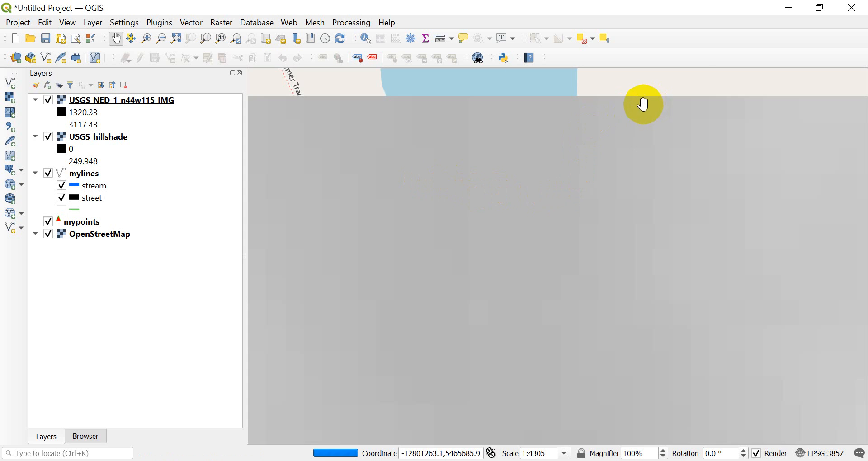
scroll(643, 109, up, 1)
drag(619, 136, 513, 155)
scroll(484, 135, up, 1)
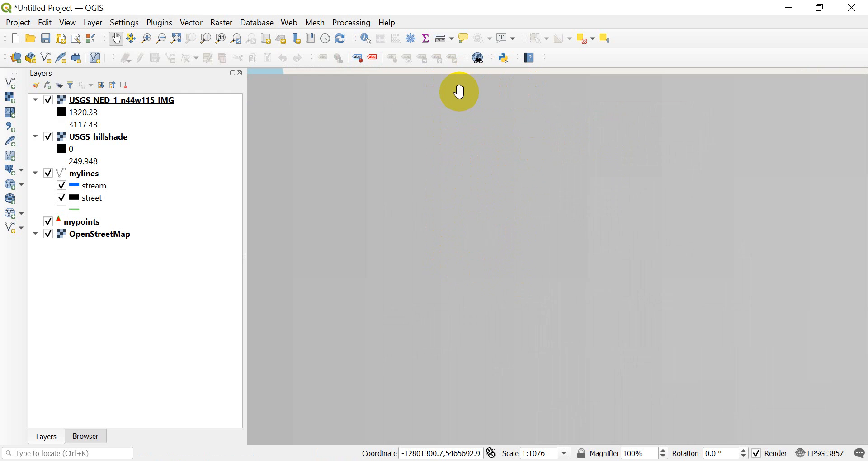
- Identify the USGS_NED_1_n44w115_IMG cell values at several spots near the raster's northern edge
click(366, 40)
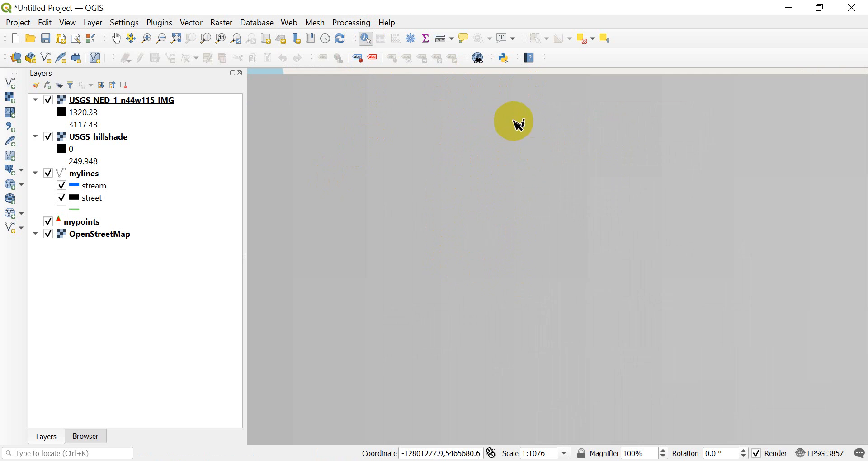
click(488, 118)
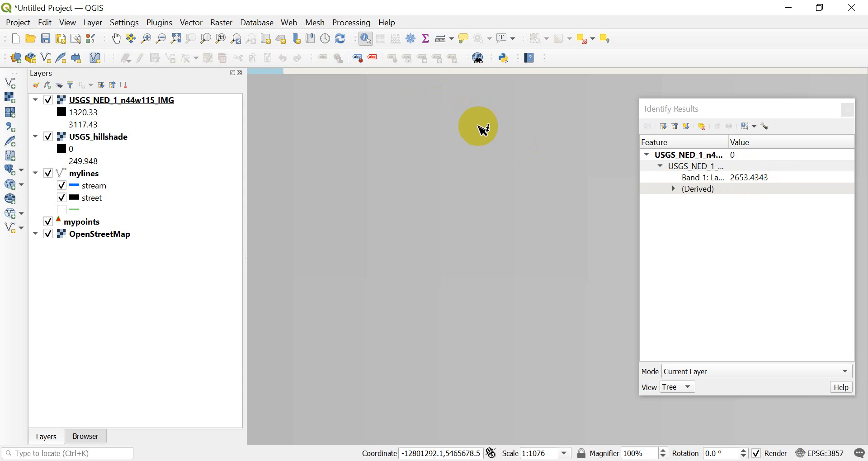
click(492, 86)
click(461, 89)
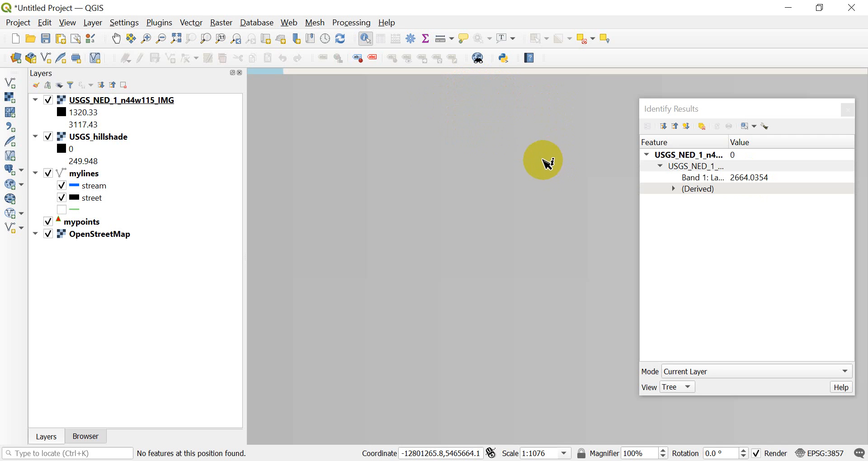
click(568, 172)
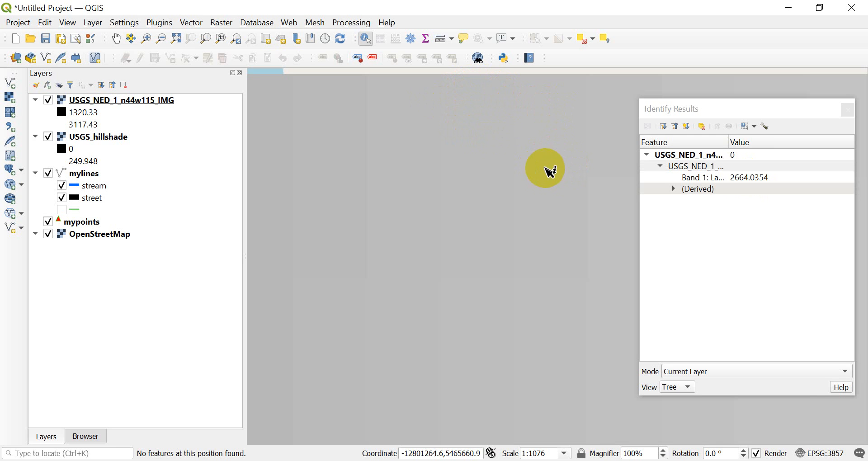
- Identify the elevation values of three more neighbouring cells in USGS_NED_1_n44w115_IMG and close the results
click(487, 213)
click(576, 214)
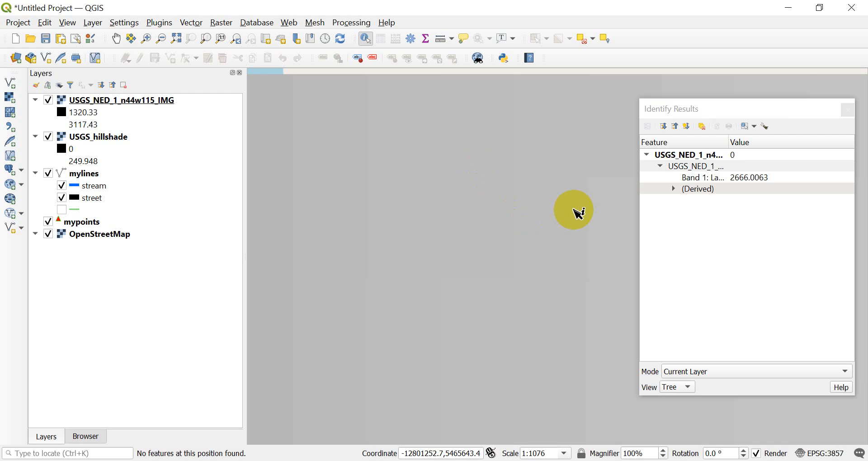
click(554, 174)
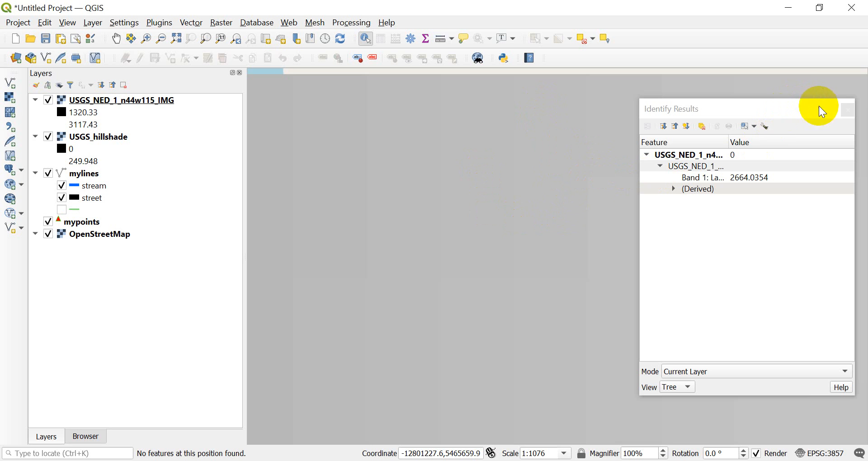
click(850, 111)
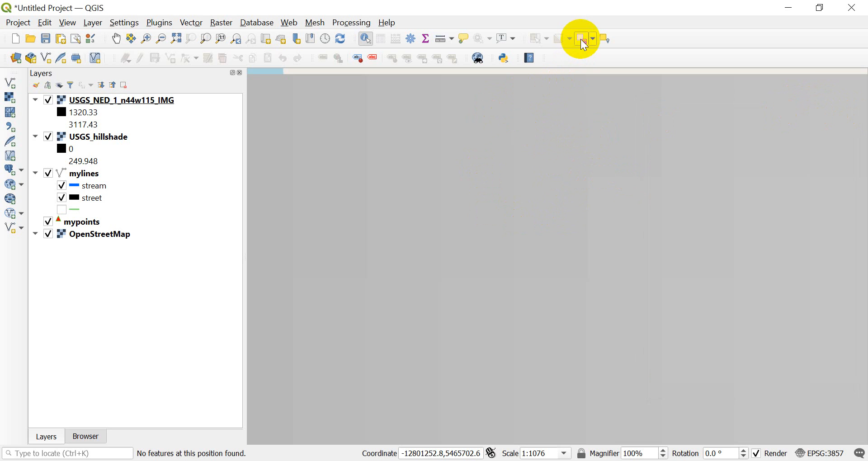
- Examine the full extent of the elevation raster against the surrounding base map
scroll(361, 146, down, 2)
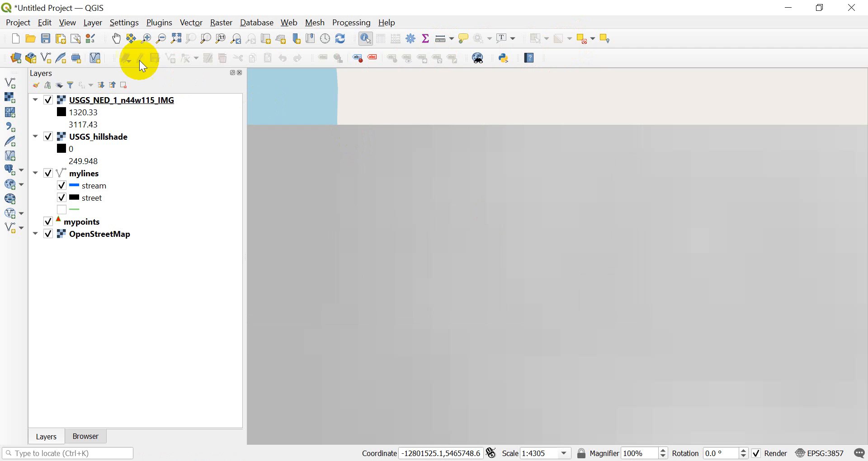
click(119, 43)
scroll(378, 201, down, 4)
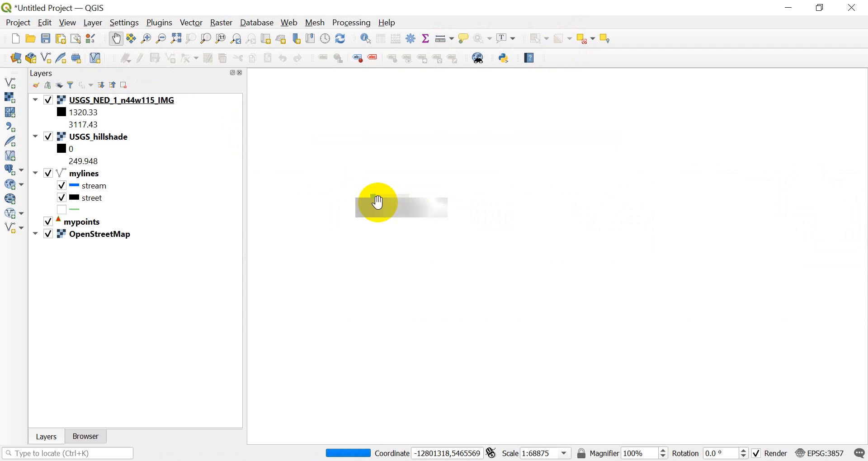
drag(490, 275, 420, 214)
scroll(489, 226, down, 2)
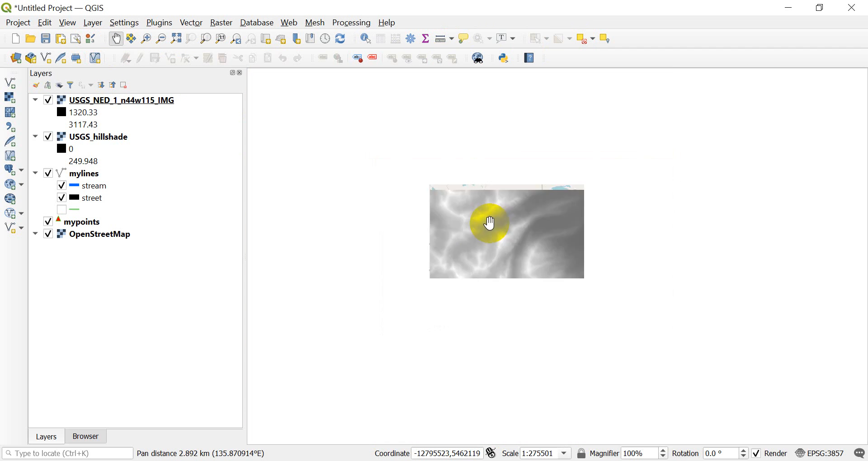
drag(535, 267, 402, 158)
scroll(578, 236, down, 2)
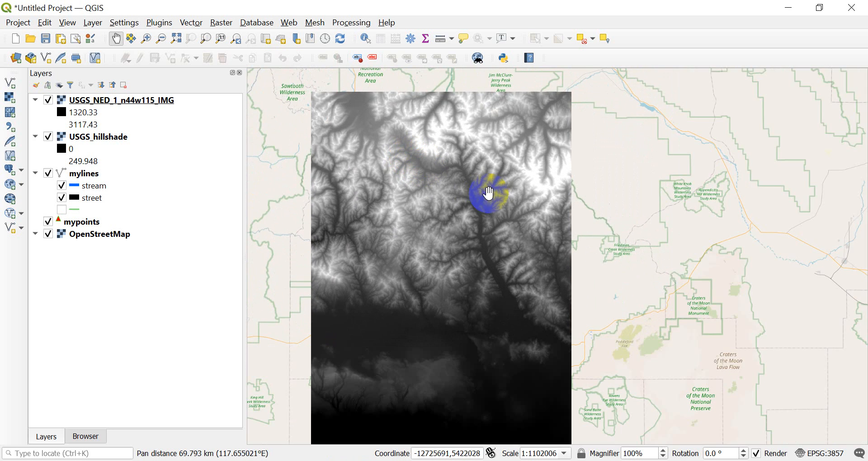
drag(466, 224, 485, 209)
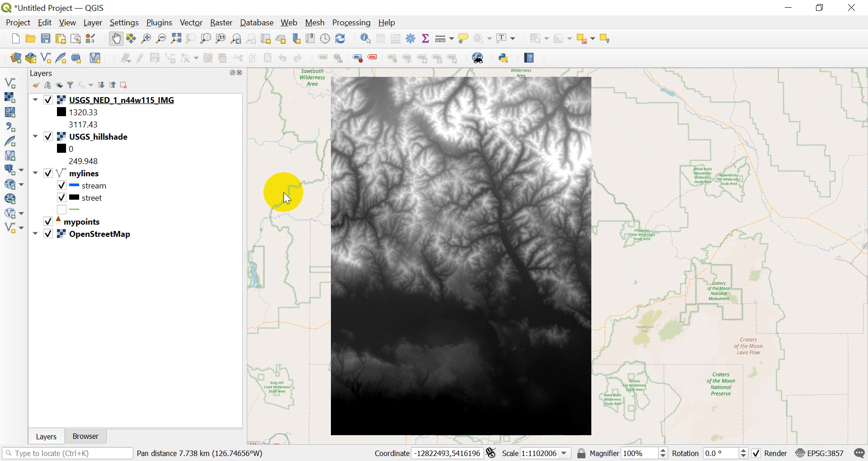
- Hide USGS_NED_1_n44w115_IMG to examine the hillshade relief up close, and show the elevation layer again
click(48, 100)
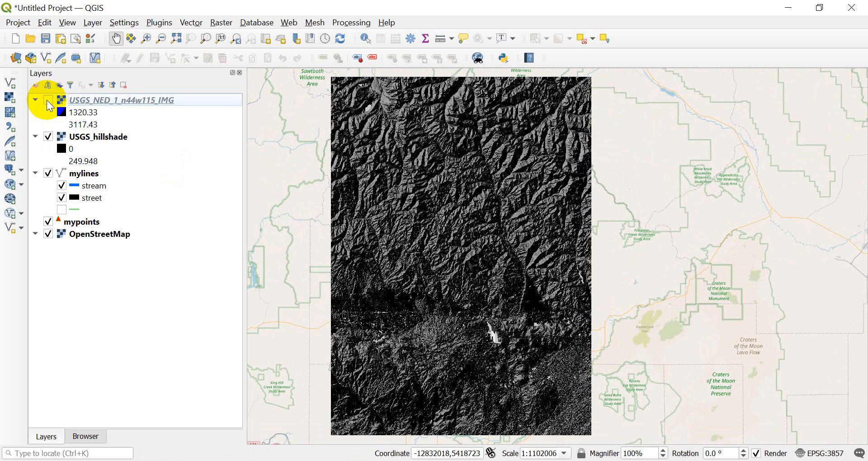
scroll(502, 186, up, 1)
scroll(501, 186, up, 1)
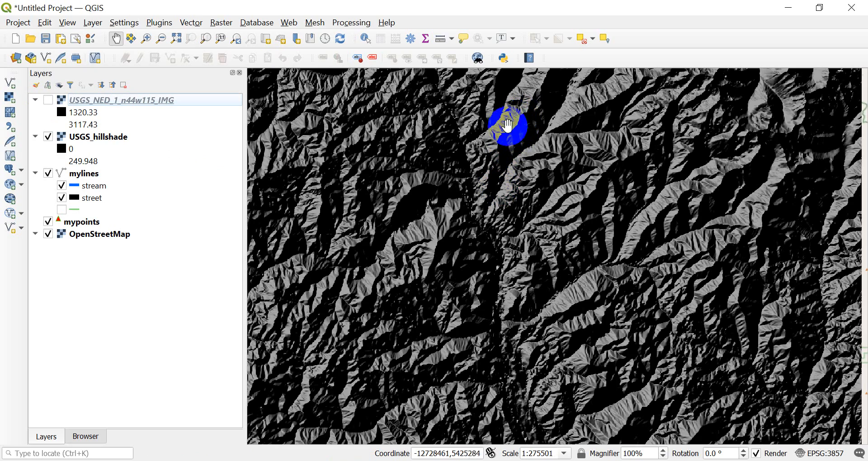
scroll(508, 140, up, 1)
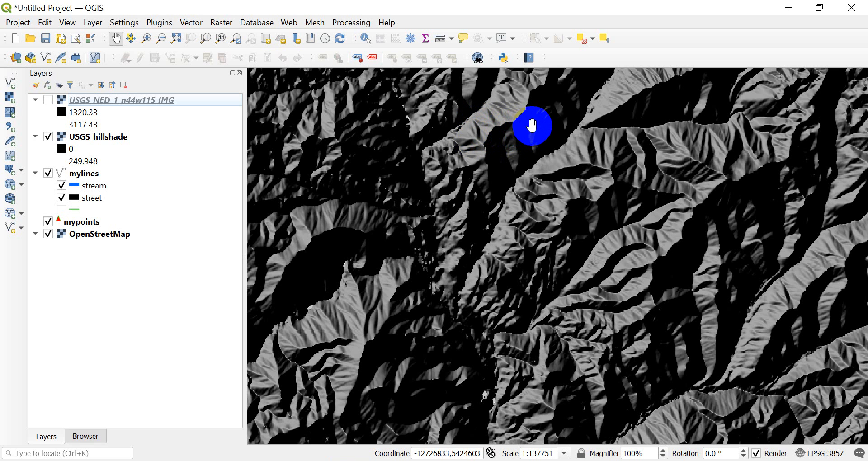
drag(452, 127, 469, 214)
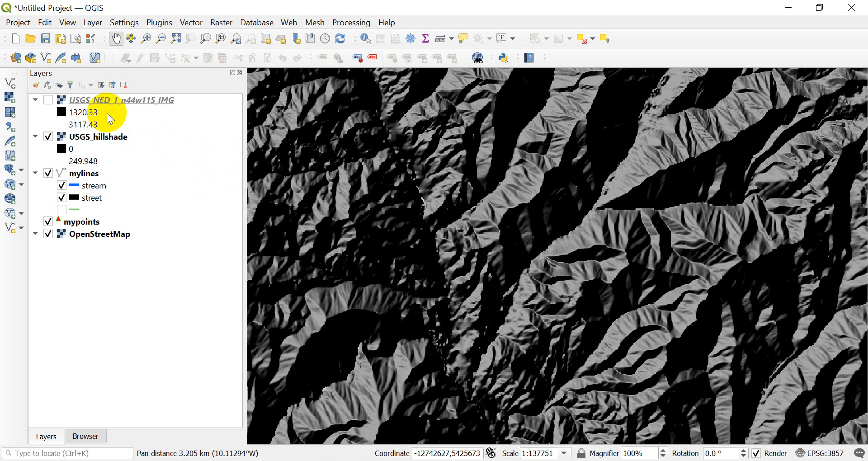
click(49, 100)
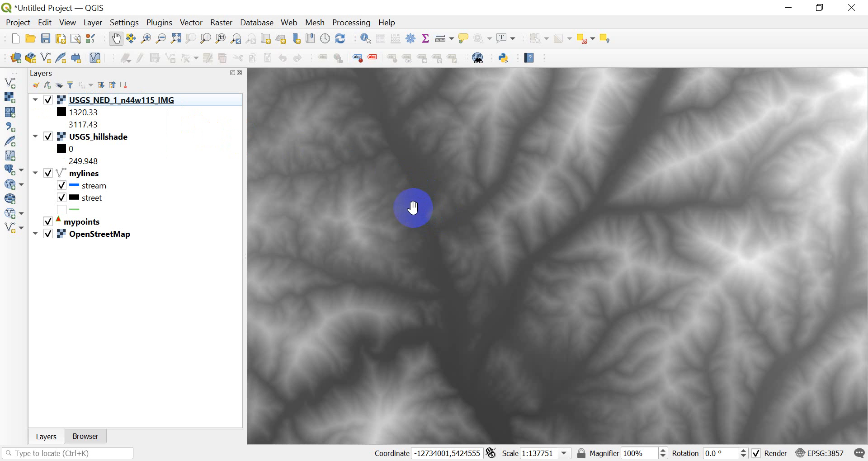
- Render USGS_NED_1_n44w115_IMG as singleband pseudocolor with the brown-to-teal color ramp, linear interpolation and Quantile mode with 5 classes
right_click(101, 101)
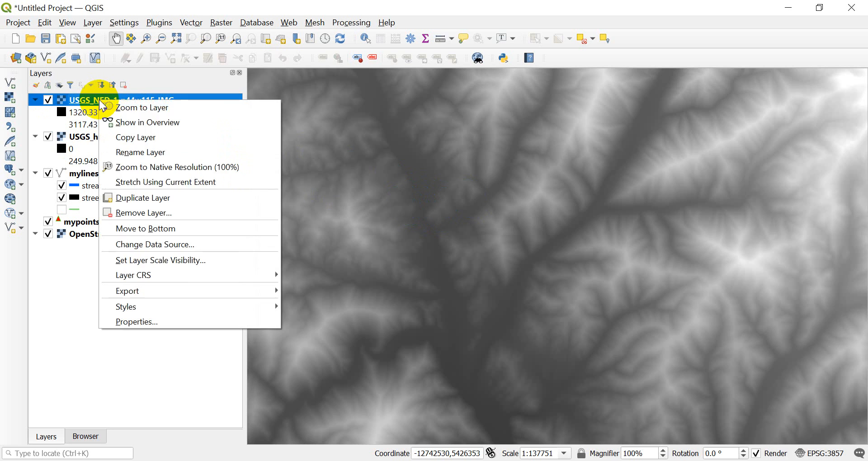
click(165, 319)
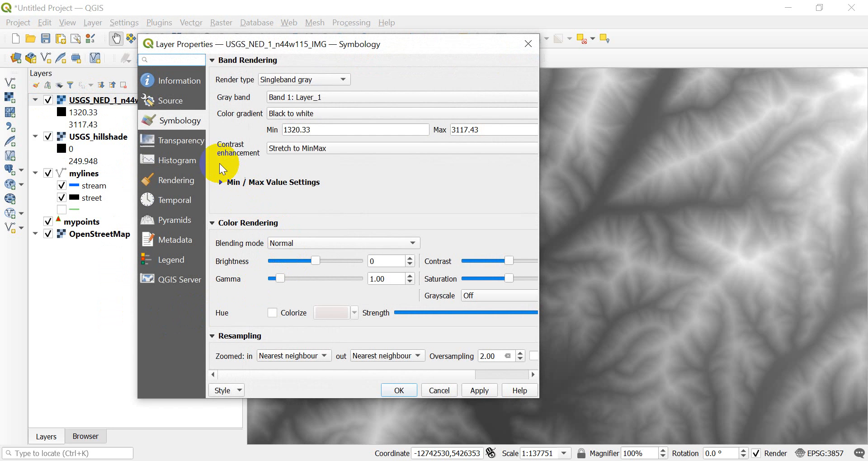
drag(209, 156, 238, 159)
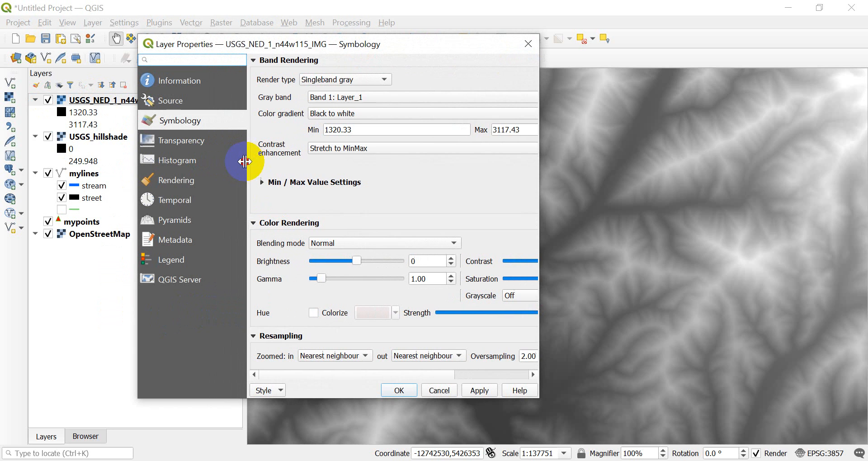
drag(539, 194, 650, 181)
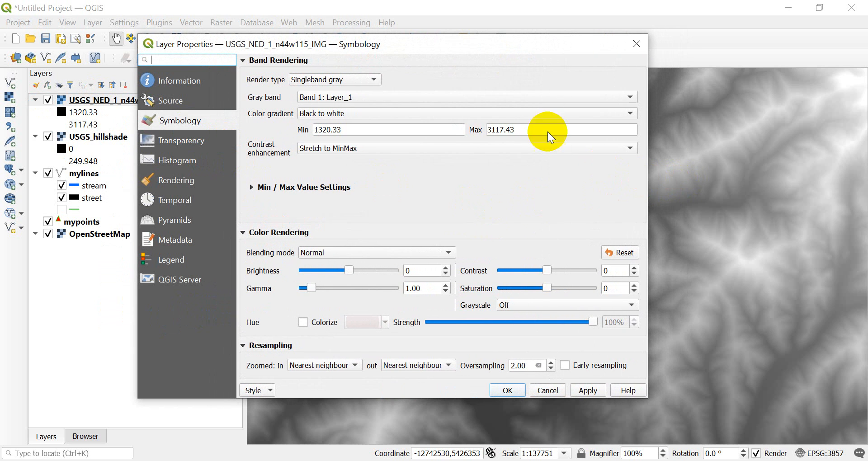
click(347, 81)
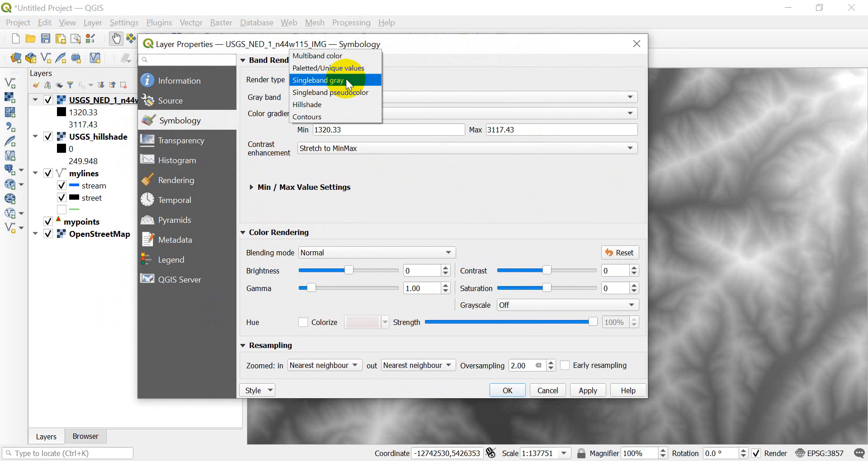
click(347, 92)
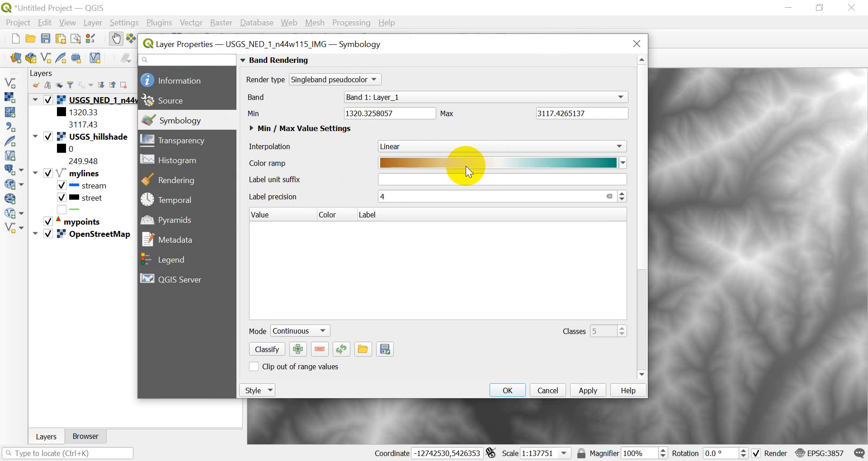
click(624, 163)
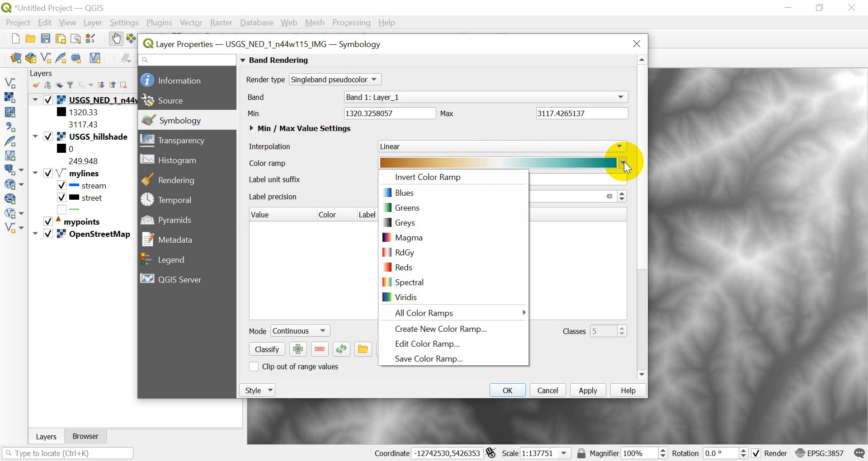
click(624, 161)
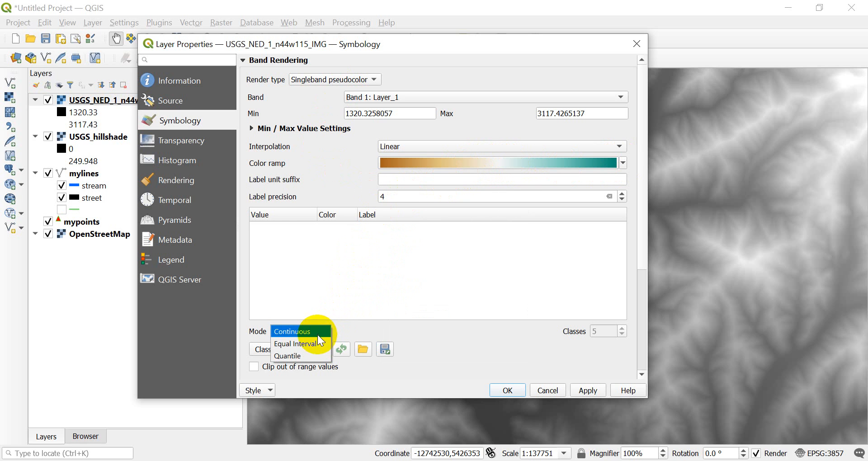
click(293, 356)
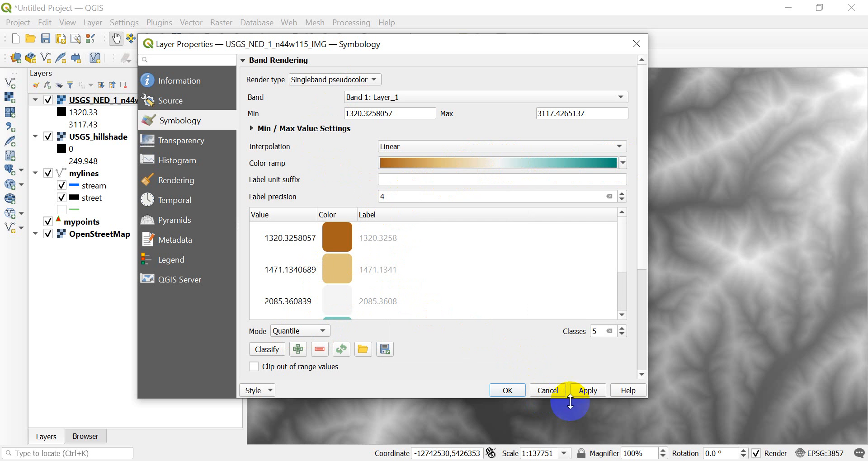
click(593, 393)
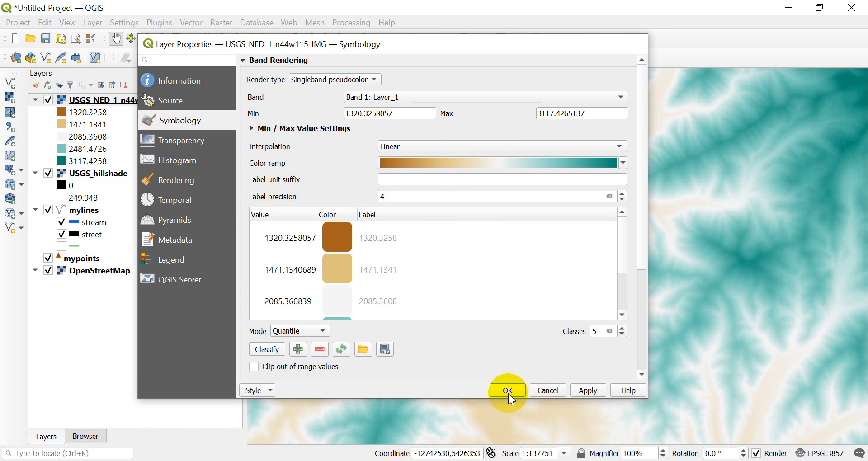
click(508, 392)
- Change the color ramp of USGS_NED_1_n44w115_IMG to YlGnBu
scroll(514, 337, down, 2)
scroll(512, 333, down, 2)
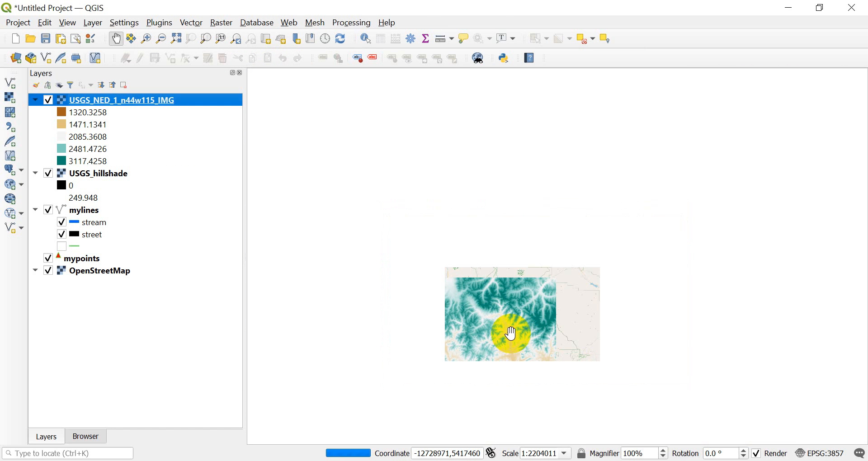
drag(510, 348, 505, 289)
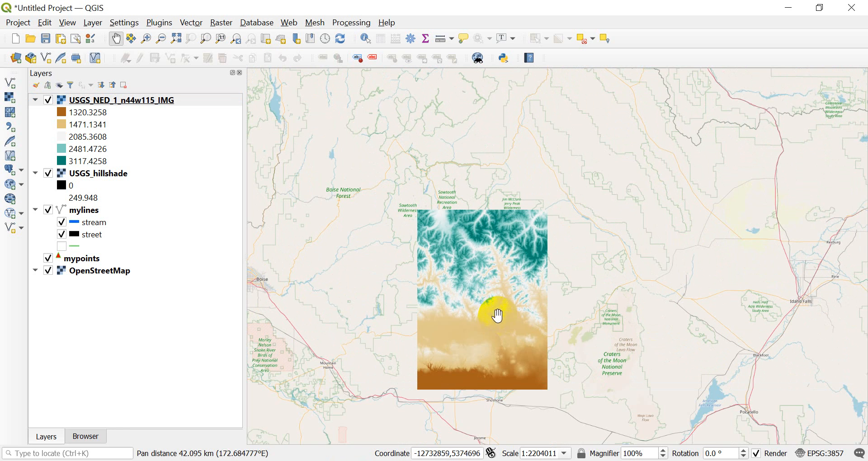
scroll(500, 346, up, 1)
drag(479, 148, 484, 207)
drag(508, 279, 506, 243)
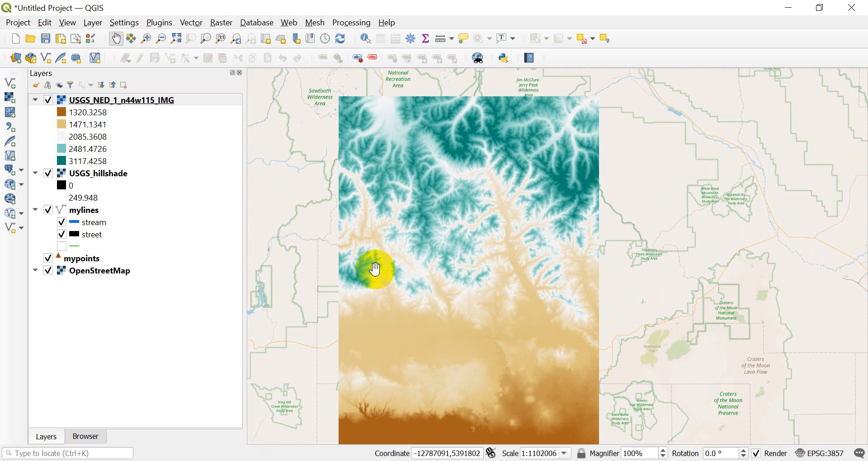
click(119, 104)
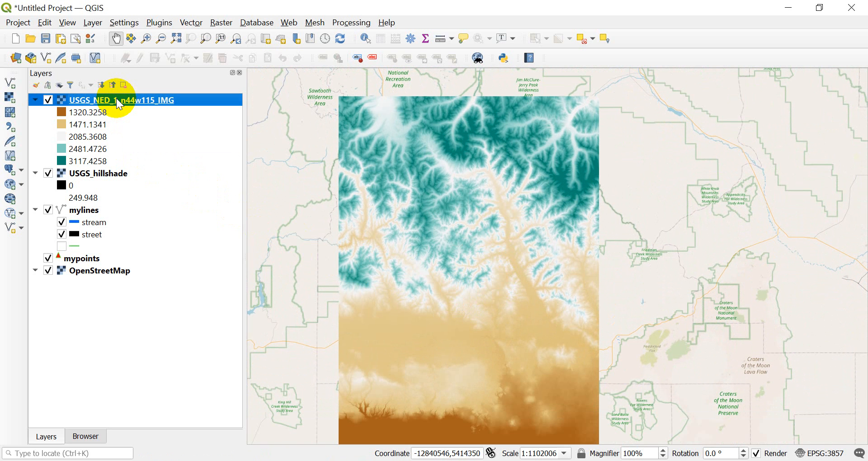
double_click(120, 104)
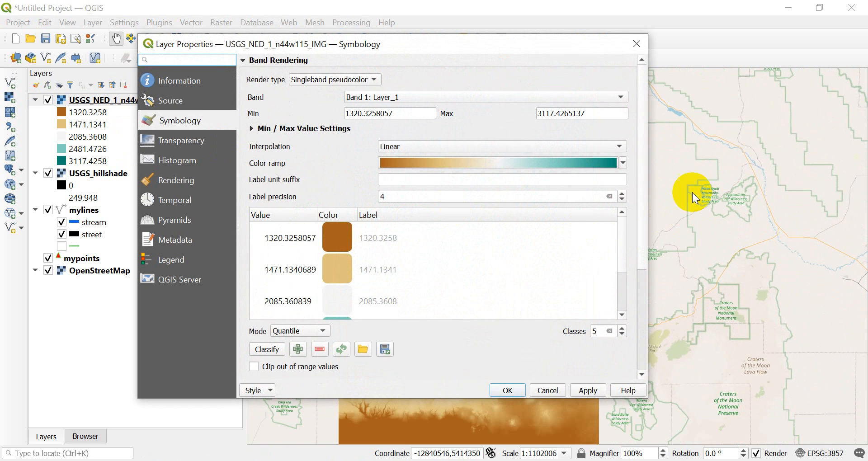
click(624, 162)
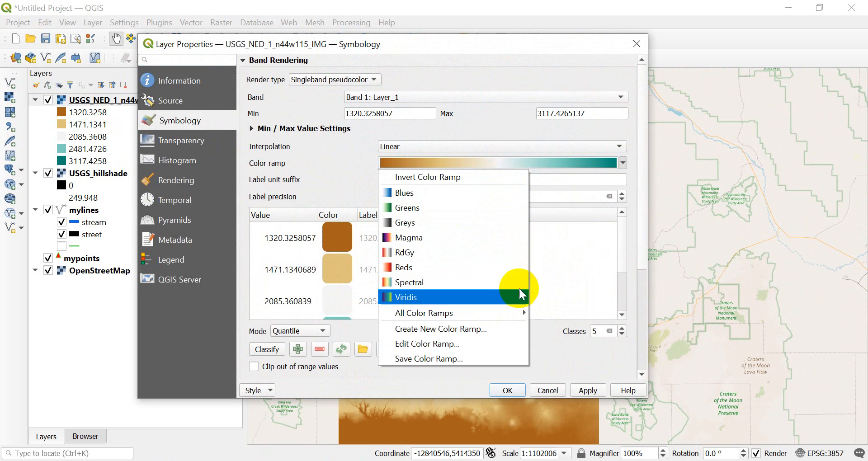
mouse_move(519, 315)
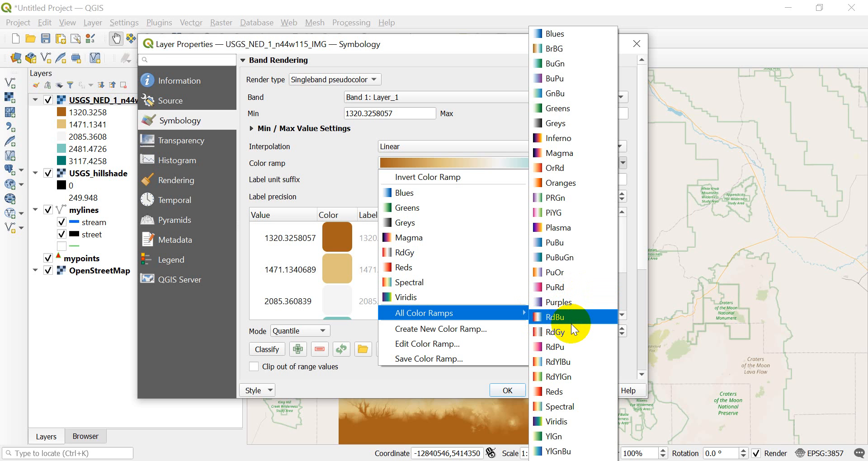
click(559, 452)
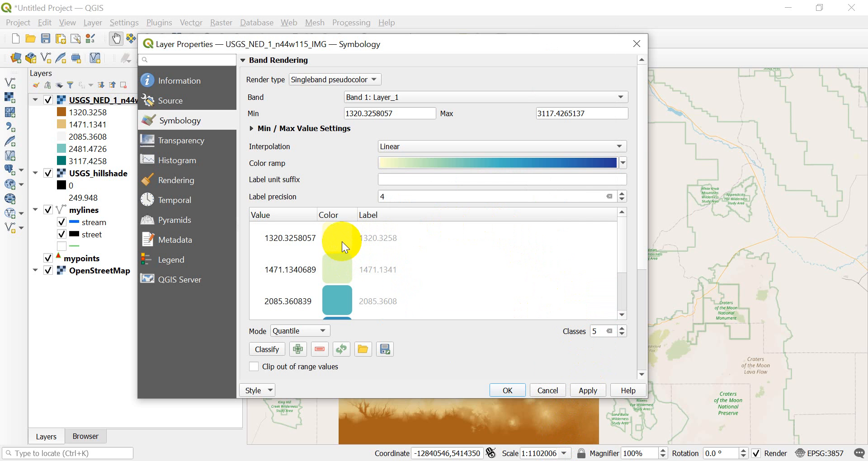
- Invert the YlGnBu color ramp and apply the symbology to the elevation layer
click(622, 165)
click(620, 167)
click(623, 163)
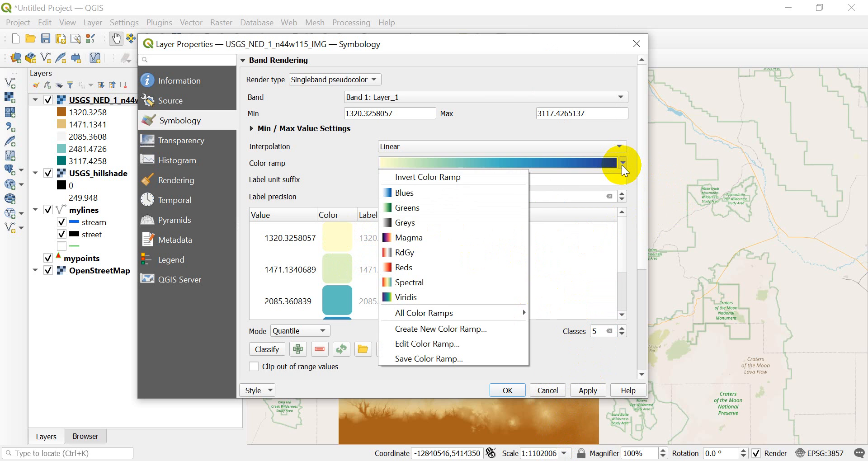
click(485, 177)
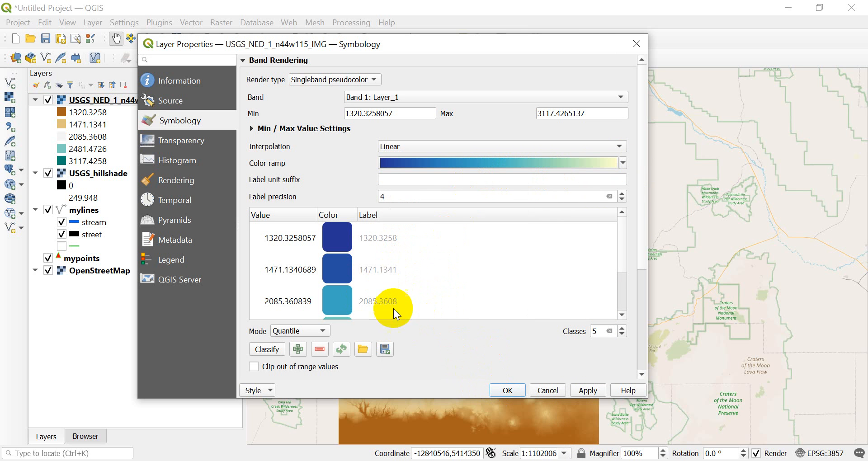
click(515, 390)
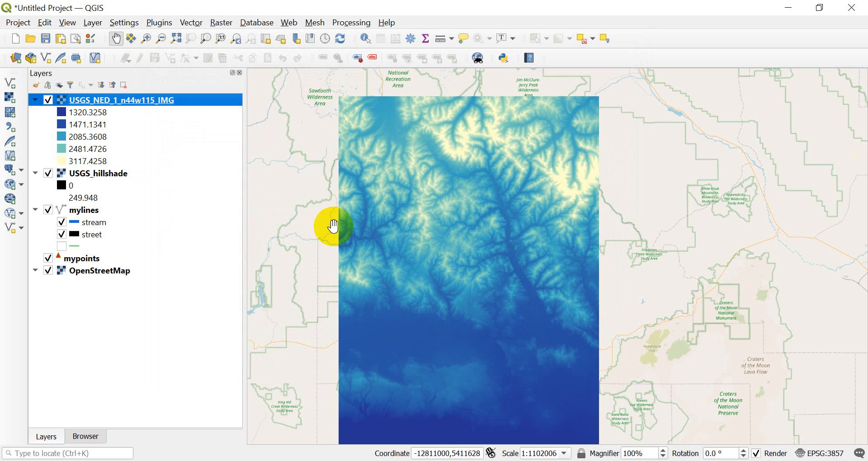
- Set the global opacity of the USGS_NED_1_n44w115_IMG layer to 60%
double_click(141, 102)
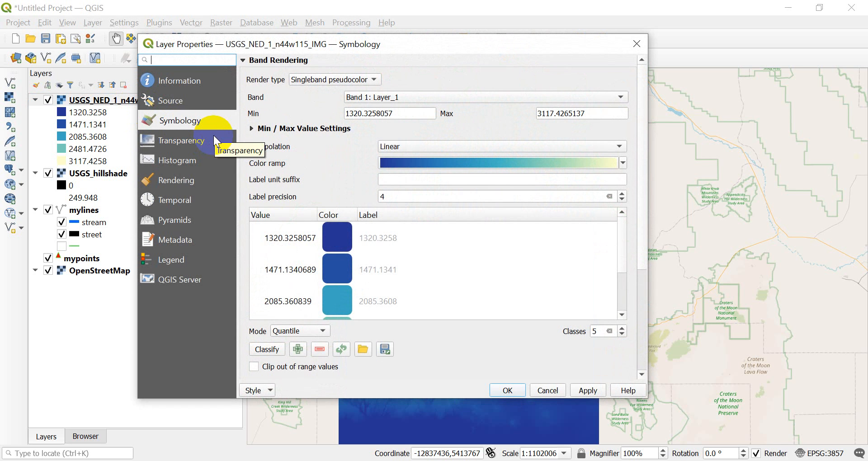
click(183, 139)
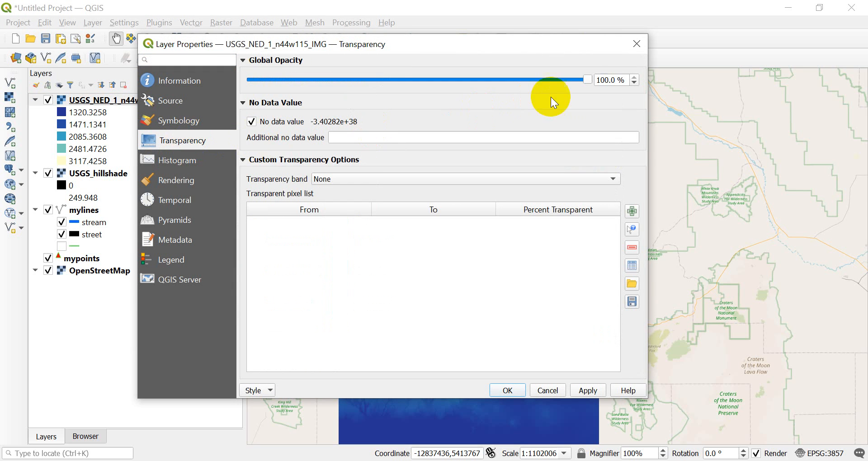
drag(588, 80, 530, 79)
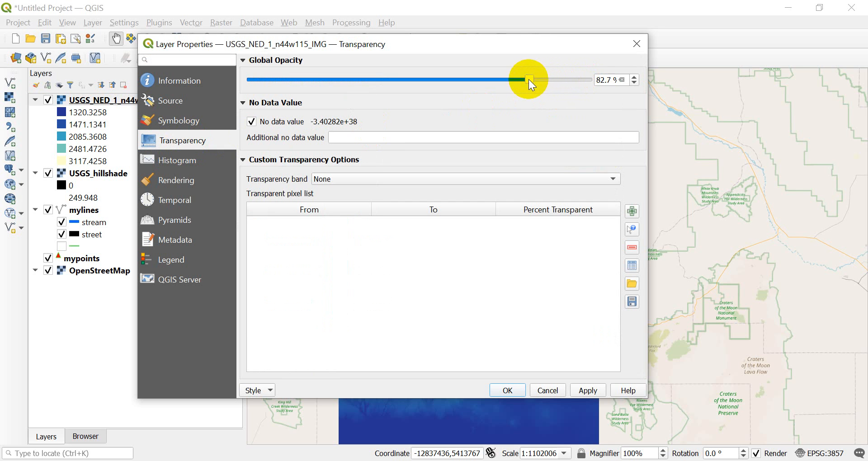
double_click(606, 79)
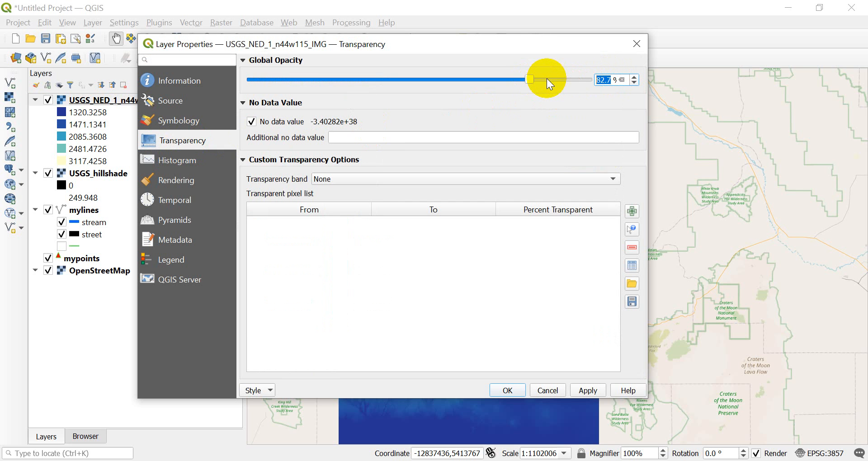
text(60)
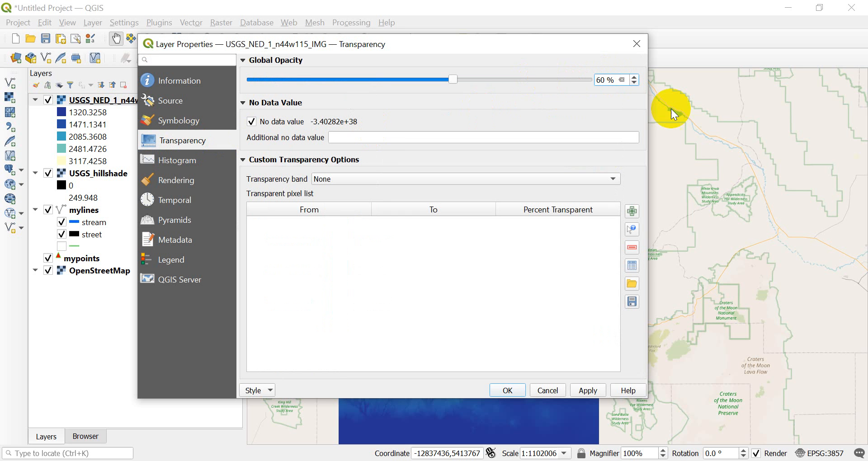
click(507, 389)
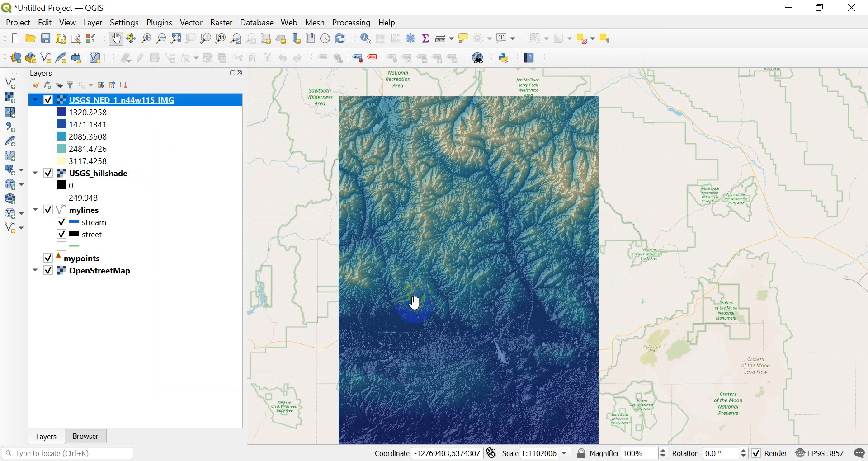
- Examine how the hillshade relief blends with the semi-transparent elevation colors, both across the whole raster and up close
scroll(455, 281, up, 1)
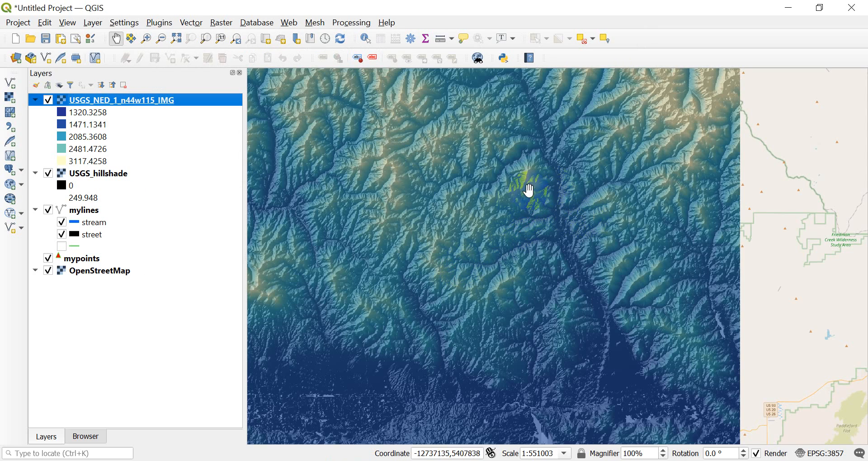
scroll(516, 201, down, 2)
scroll(517, 203, up, 1)
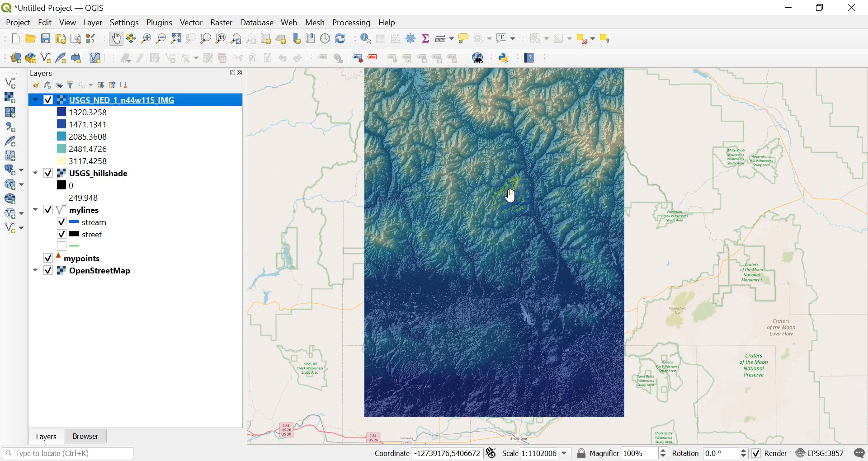
click(498, 144)
scroll(471, 165, up, 1)
drag(498, 144, 535, 205)
scroll(524, 204, up, 1)
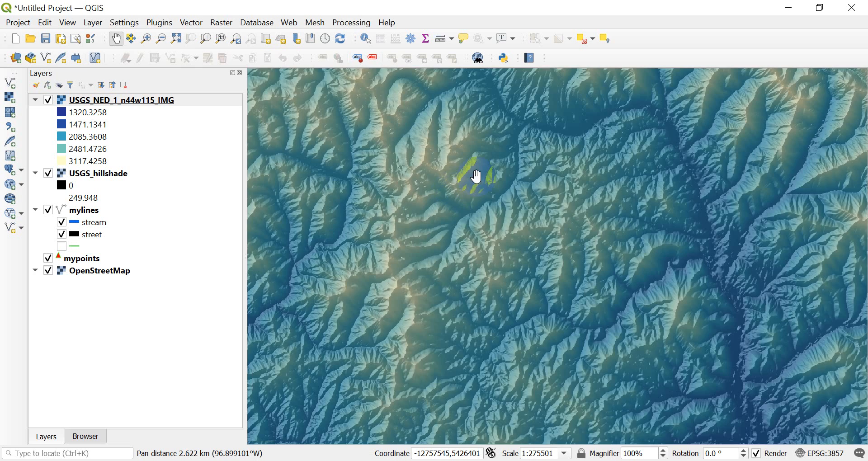
drag(447, 188, 504, 190)
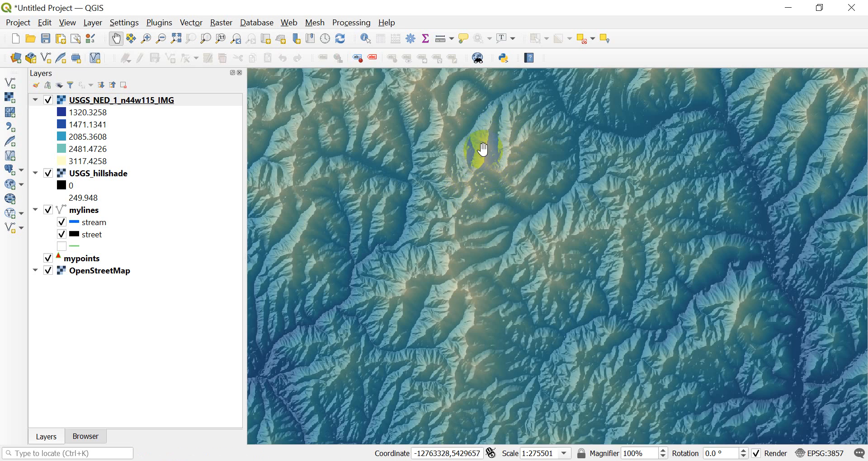
- Set the global opacity of the USGS_NED_1_n44w115_IMG layer to 70%
click(141, 101)
double_click(140, 99)
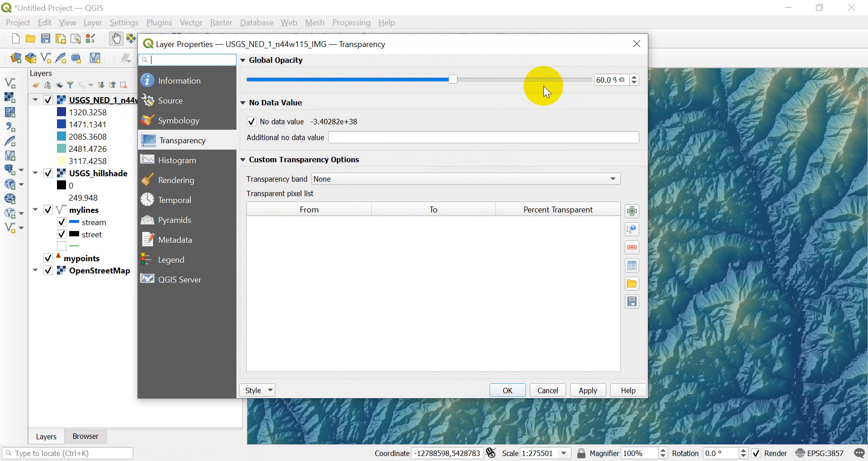
click(605, 81)
key(BackSpace)
text(7)
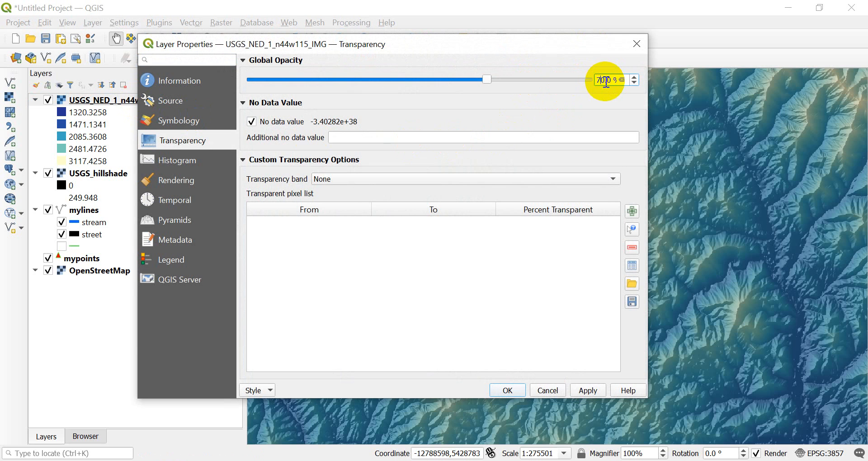
click(503, 391)
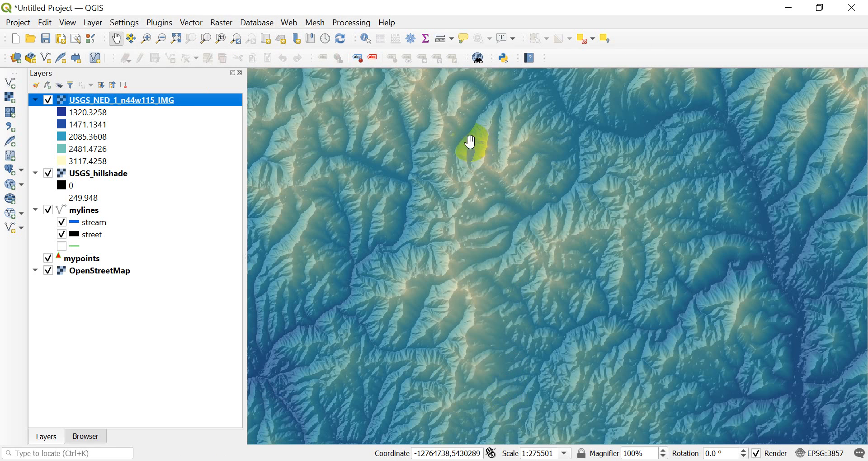
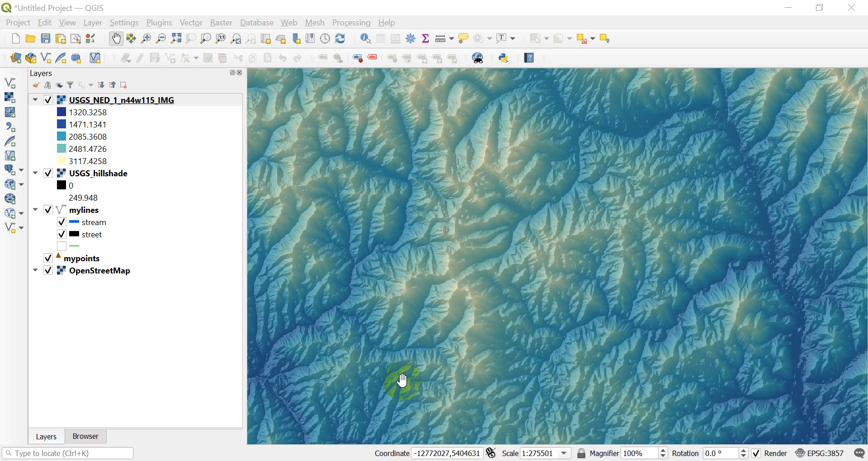
- Create a new print layout titled layout1
click(223, 7)
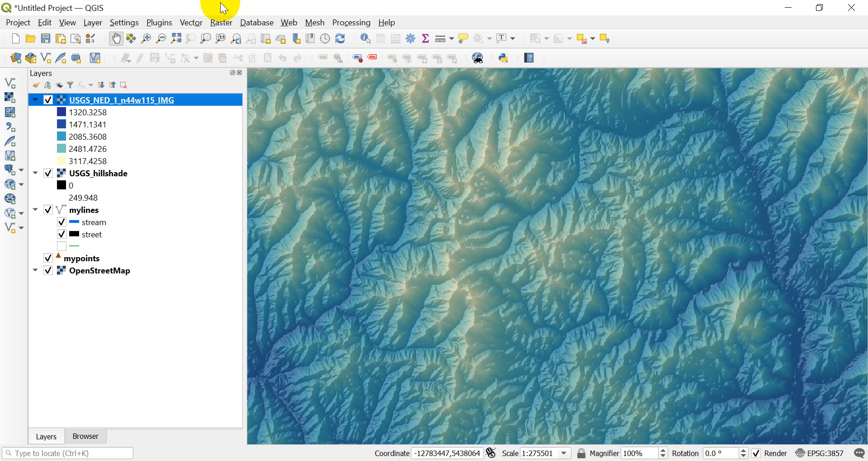
click(18, 23)
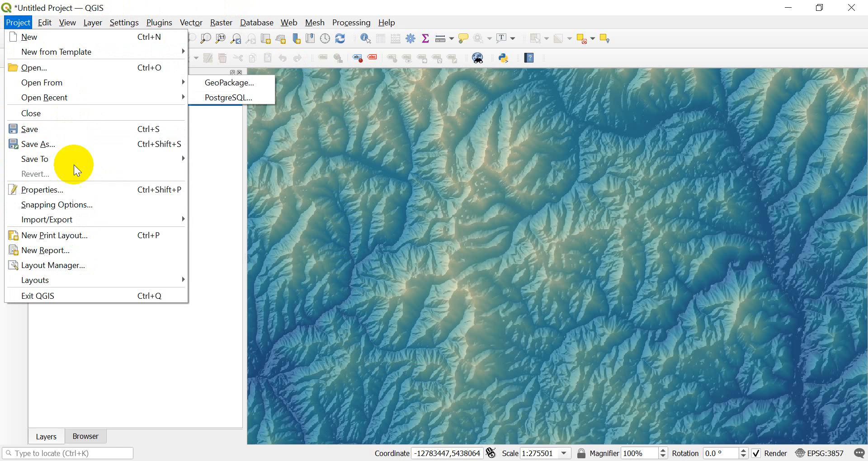
click(78, 235)
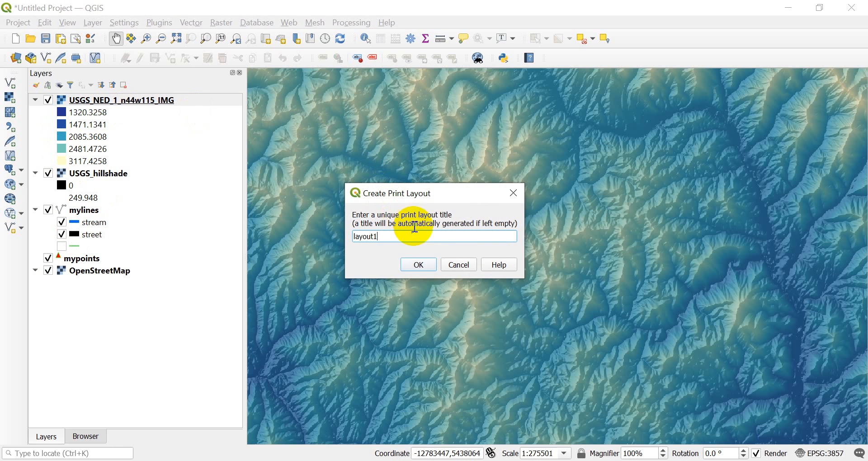
click(423, 265)
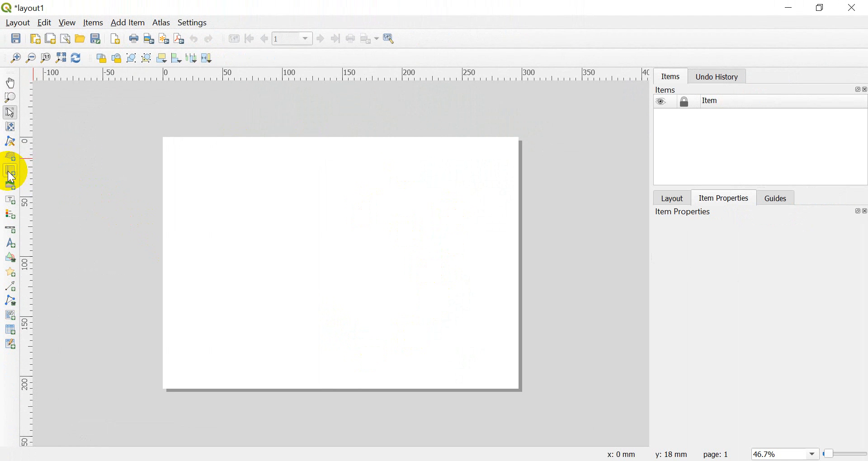
- Add a map to the blank layout page and enlarge it to nearly fill the page, leaving narrow margins all around
click(10, 173)
drag(188, 165, 437, 346)
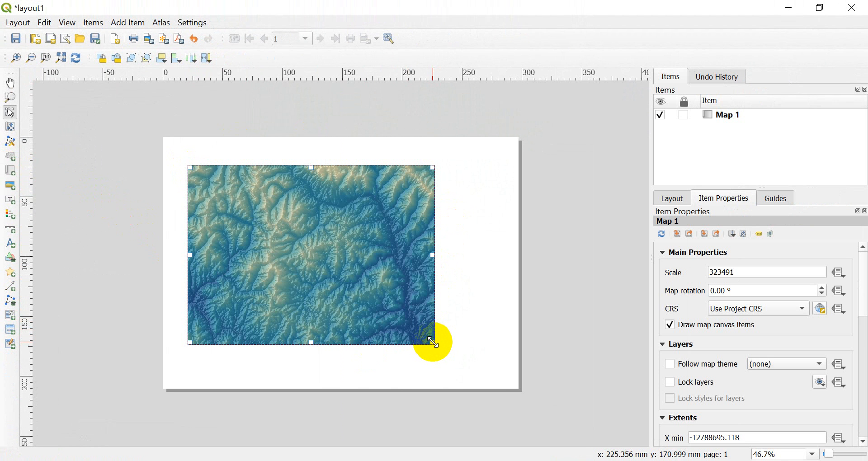
drag(334, 233, 297, 216)
drag(425, 328, 492, 379)
drag(492, 266, 509, 256)
drag(182, 265, 171, 264)
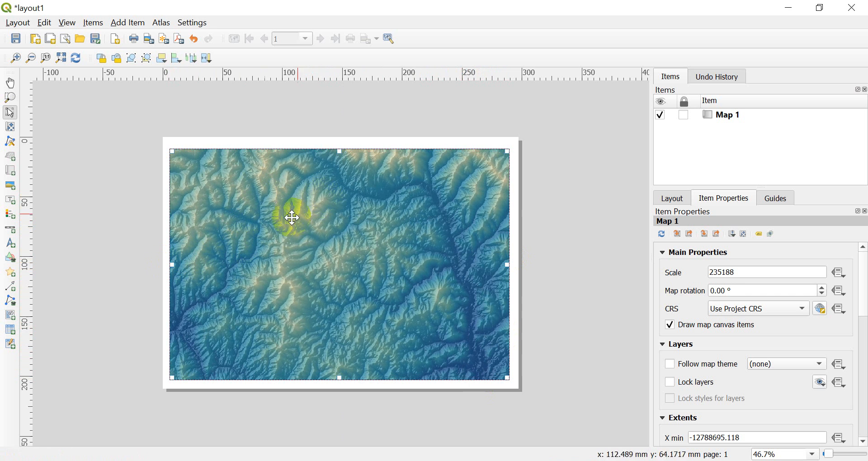
drag(353, 159, 343, 144)
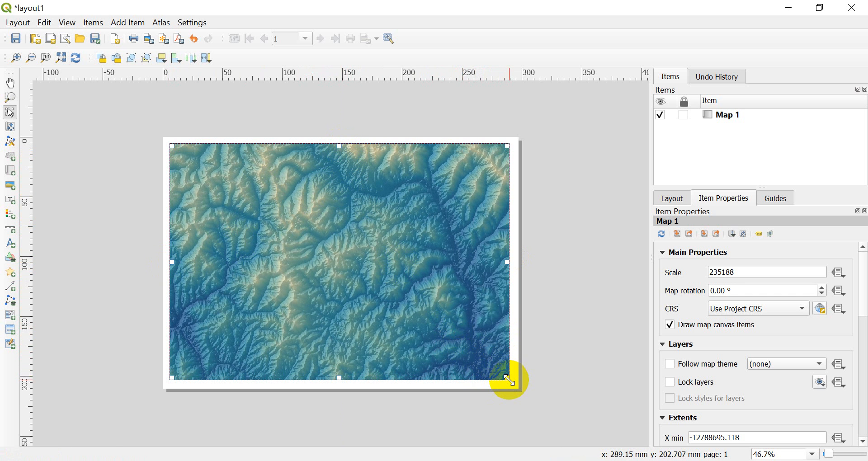
drag(509, 380, 516, 385)
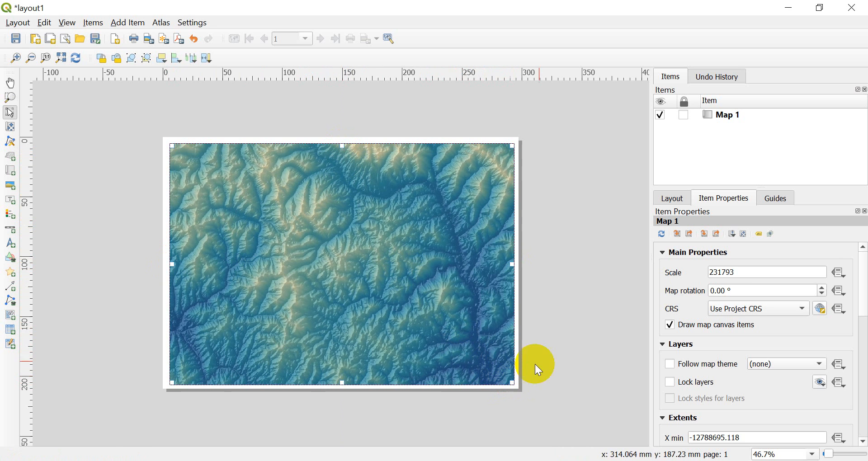
click(587, 314)
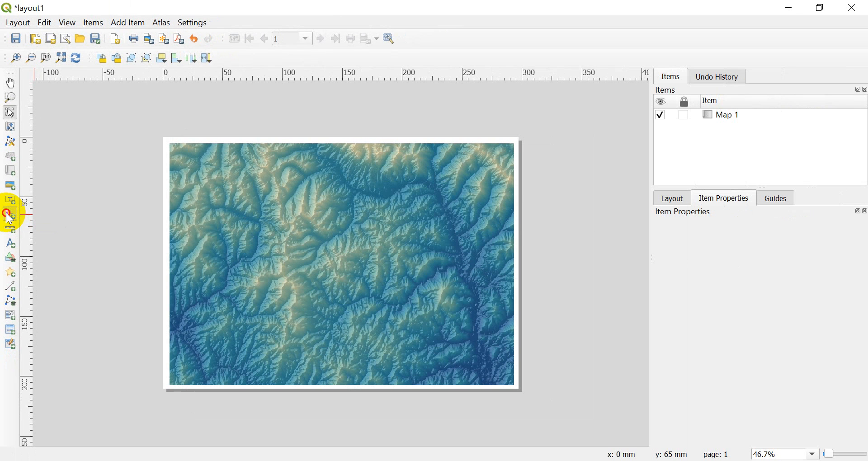
- Add a legend to the layout and place it in the lower-left corner of the map
click(9, 217)
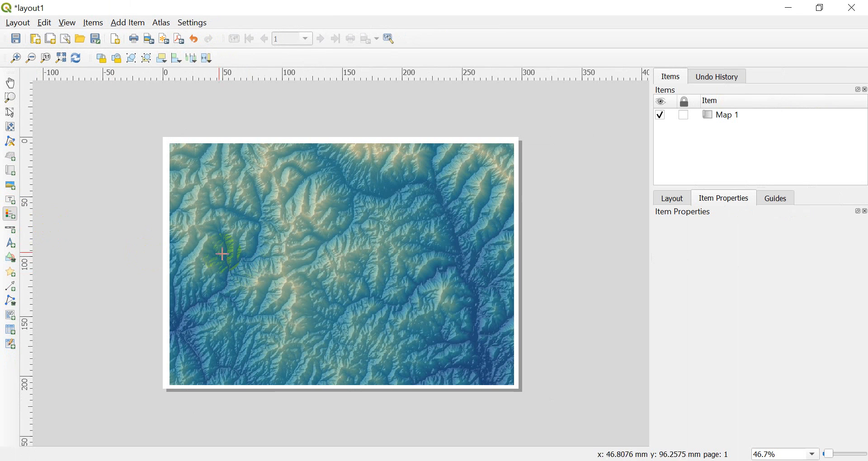
drag(190, 225, 297, 349)
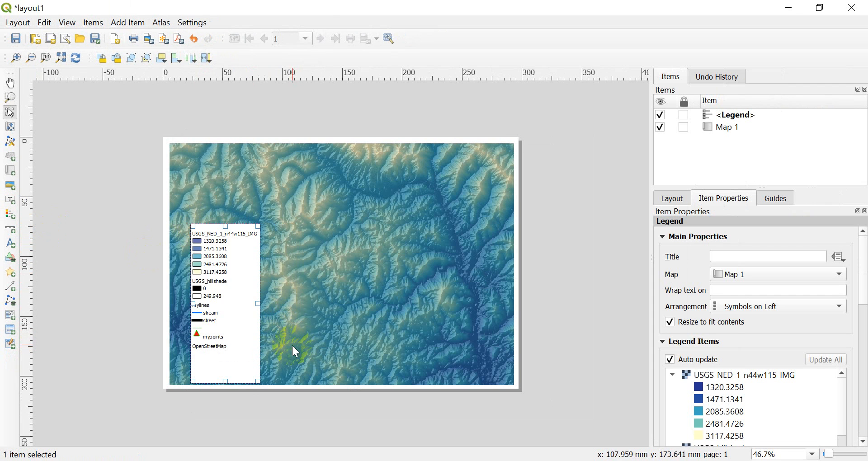
click(218, 268)
drag(230, 294, 209, 297)
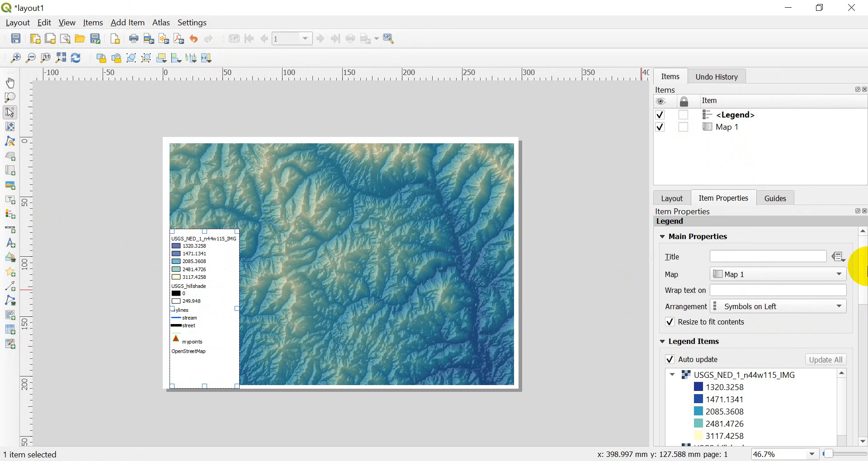
- Disable automatic legend updates and remove the USGS_hillshade, mylines, mypoints and OpenStreetMap entries from the legend
click(670, 360)
scroll(804, 378, down, 2)
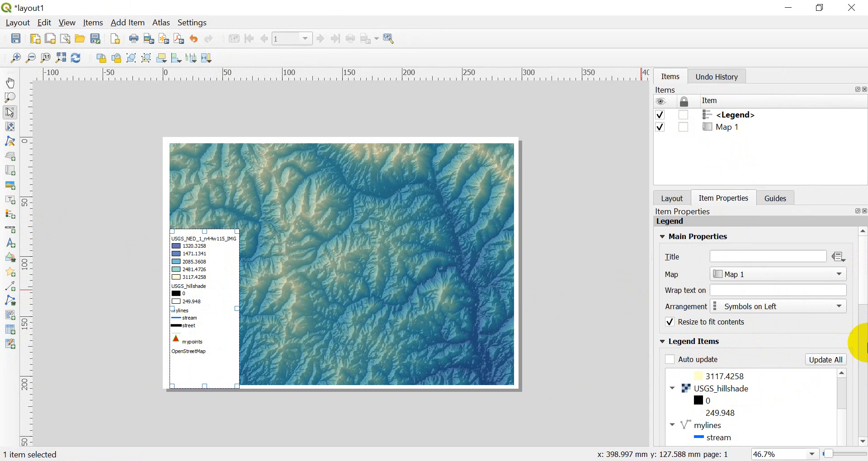
scroll(862, 288, down, 2)
scroll(861, 289, down, 3)
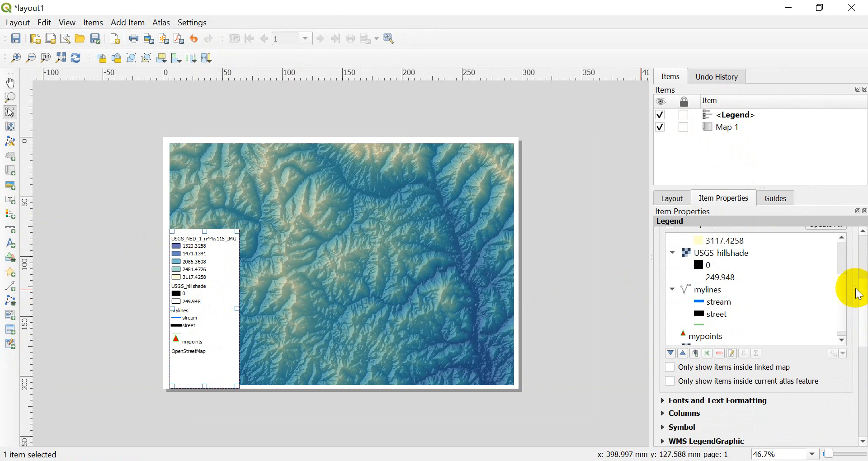
click(733, 262)
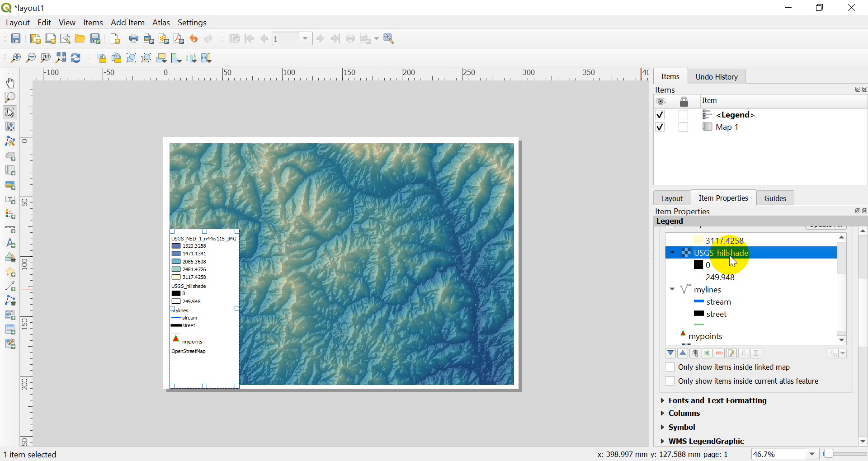
click(719, 353)
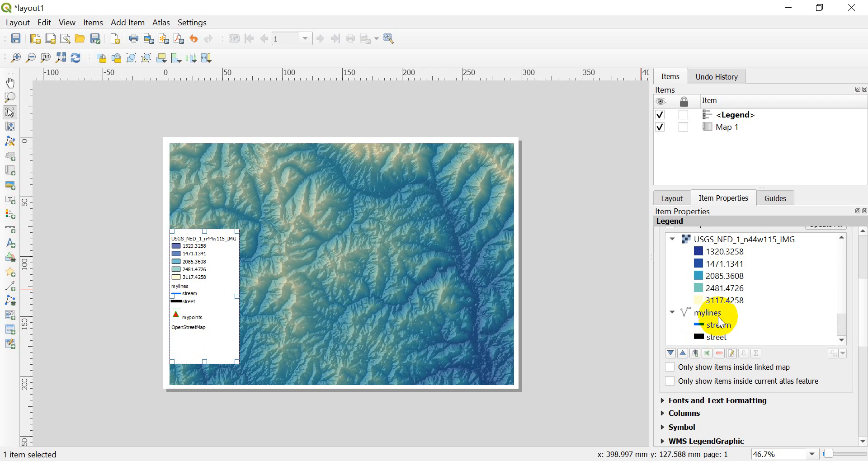
click(718, 316)
click(720, 354)
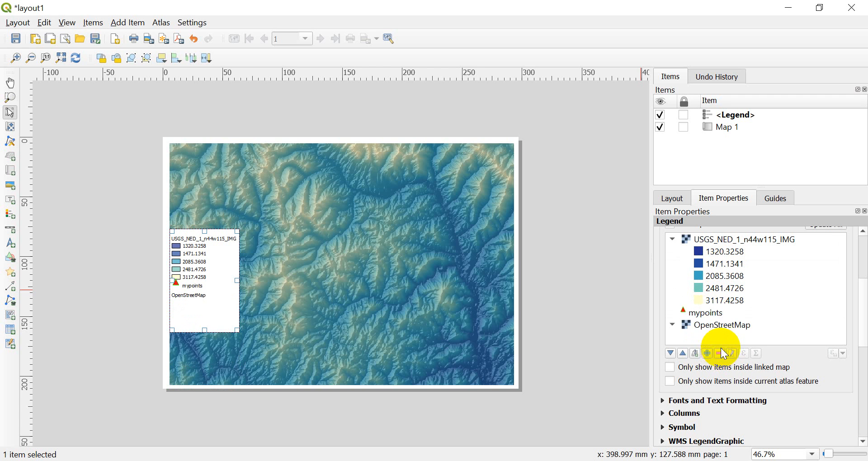
click(714, 315)
click(721, 354)
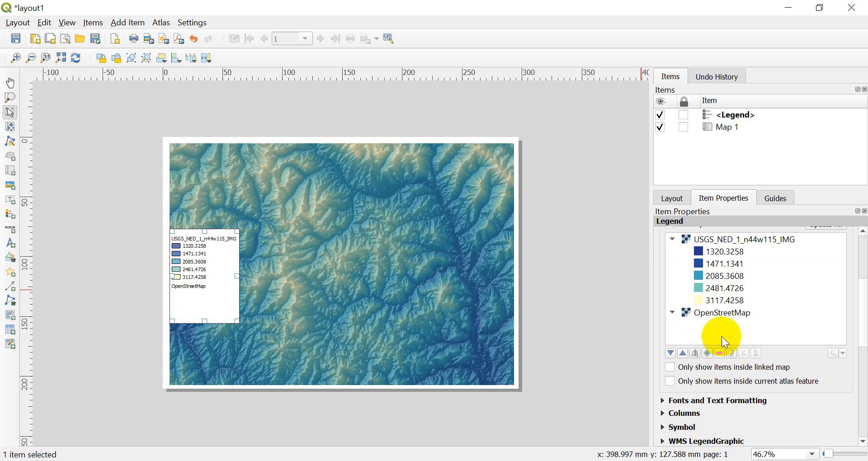
click(718, 315)
click(720, 353)
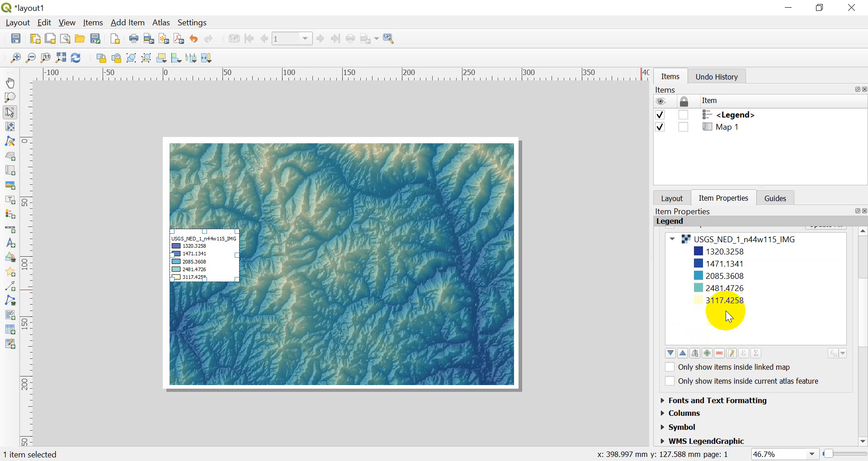
- Relabel the remaining elevation layer in the legend as "Elevation (m)" and move the legend into the map's lower-left corner
double_click(741, 248)
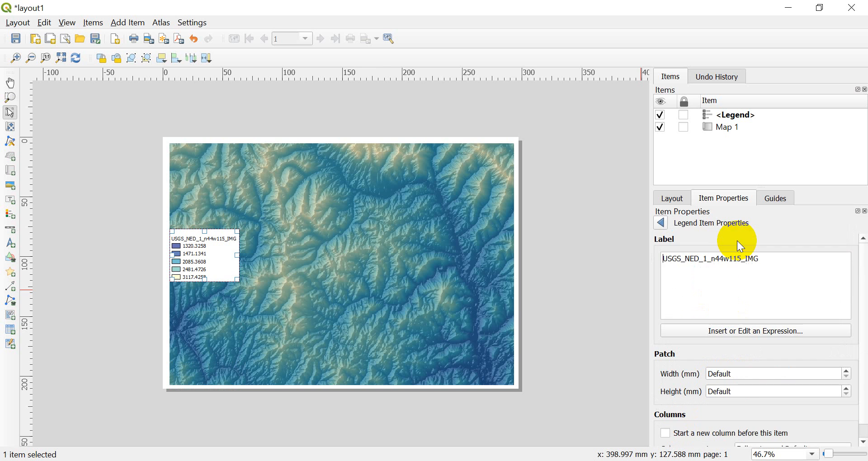
click(761, 260)
drag(761, 260, 655, 261)
text(Elevation (m)
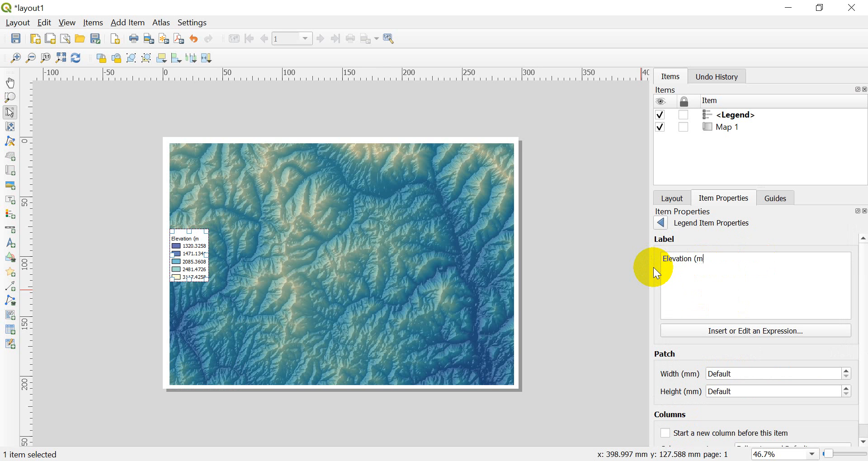
text())
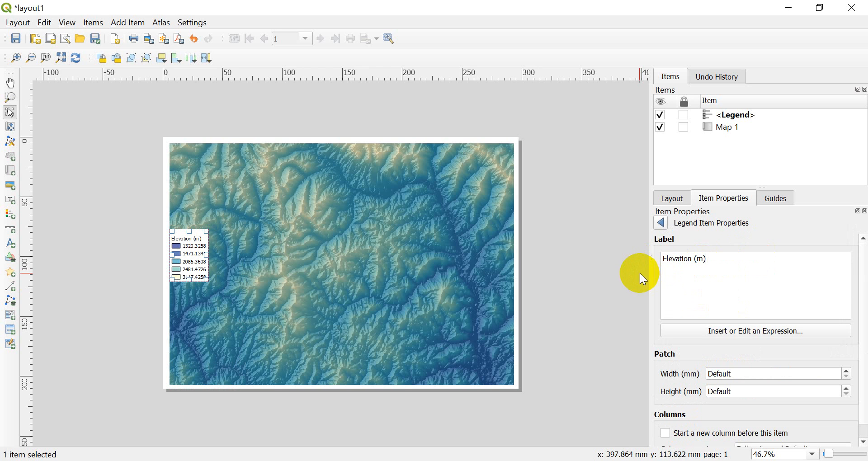
drag(188, 237, 195, 334)
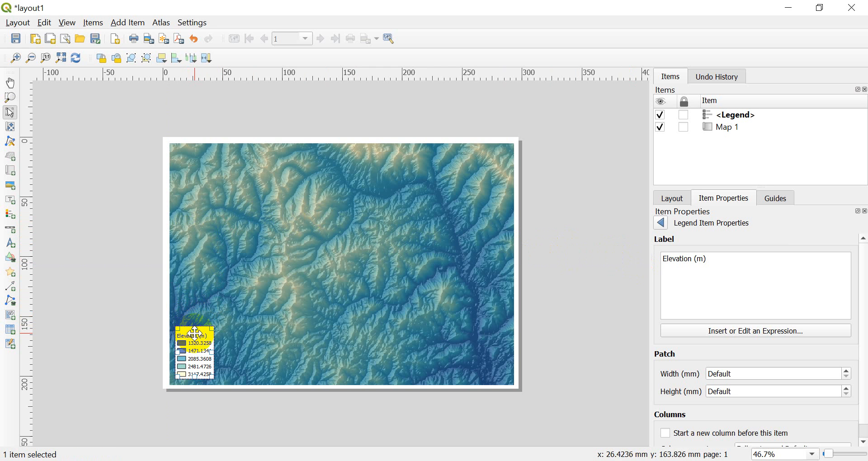
click(553, 332)
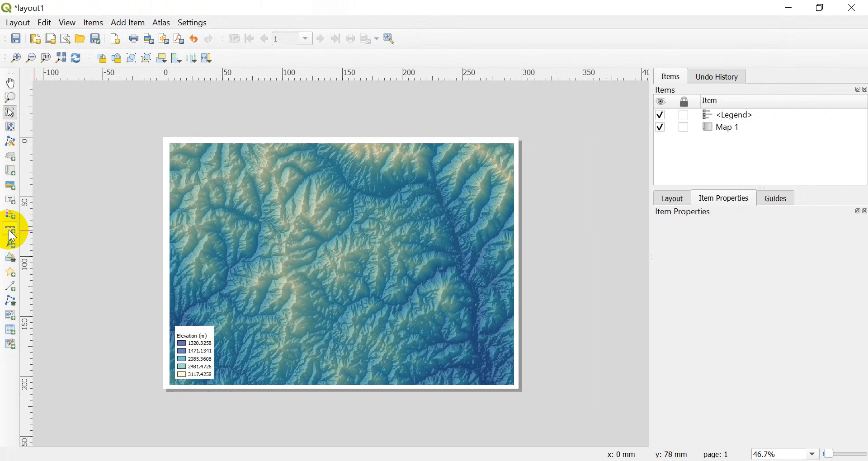
- Add a scale bar to the layout and place it in the map's lower-right corner
click(10, 229)
drag(378, 353, 492, 381)
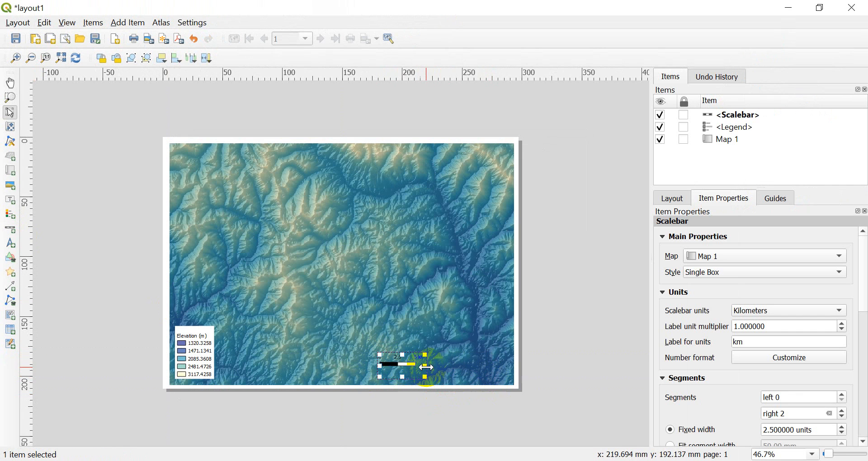
drag(397, 365, 478, 374)
key(Down)
key(Right)
key(Right)
key(Right)
key(Down)
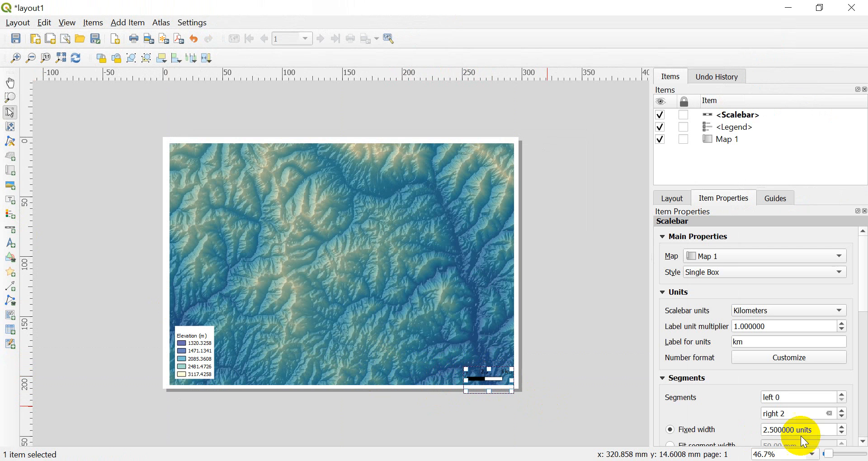
- Set the scale bar's fixed segment width to 10 units
scroll(740, 373, down, 1)
scroll(739, 373, down, 1)
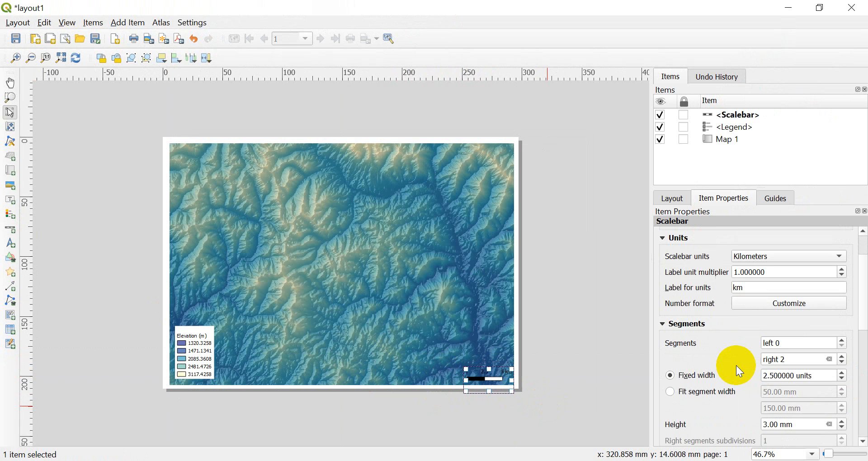
scroll(732, 373, down, 1)
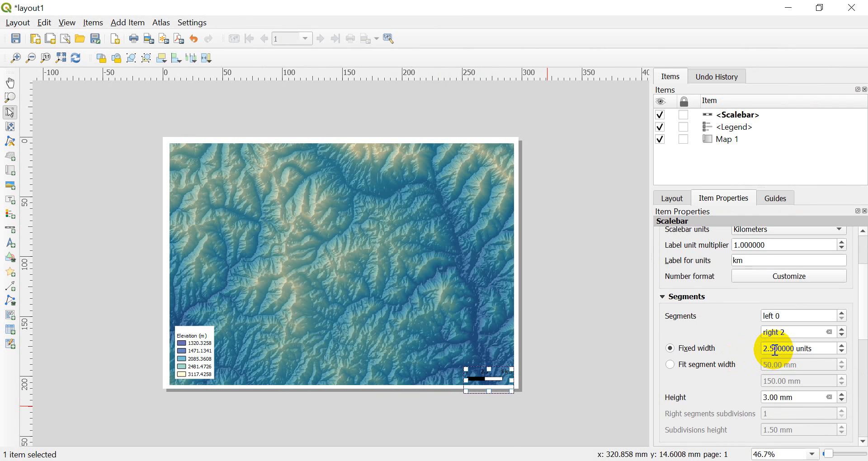
click(768, 349)
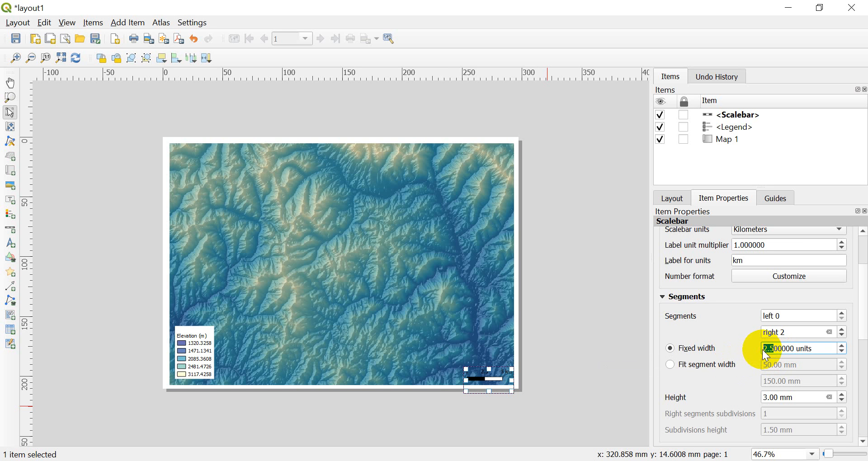
text(10)
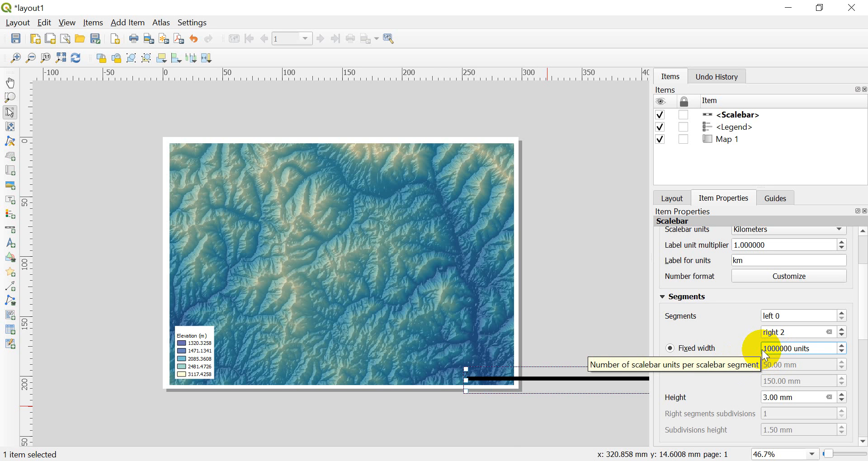
text(.)
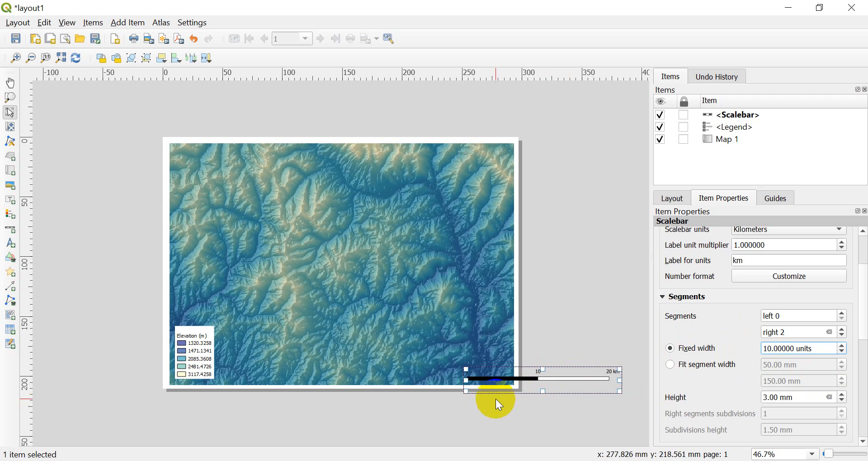
- Reposition the lengthened scale bar so it fits within the map's lower-right corner
drag(566, 375, 466, 373)
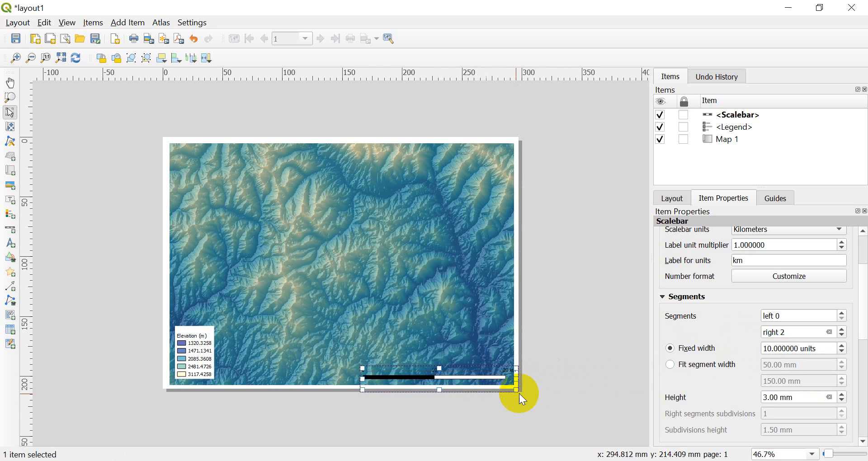
click(563, 371)
click(487, 376)
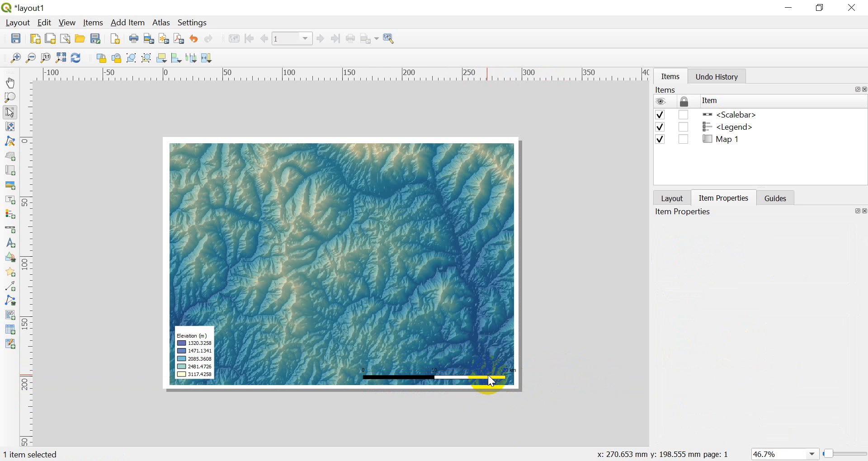
key(Left)
key(Left)
key(Left)
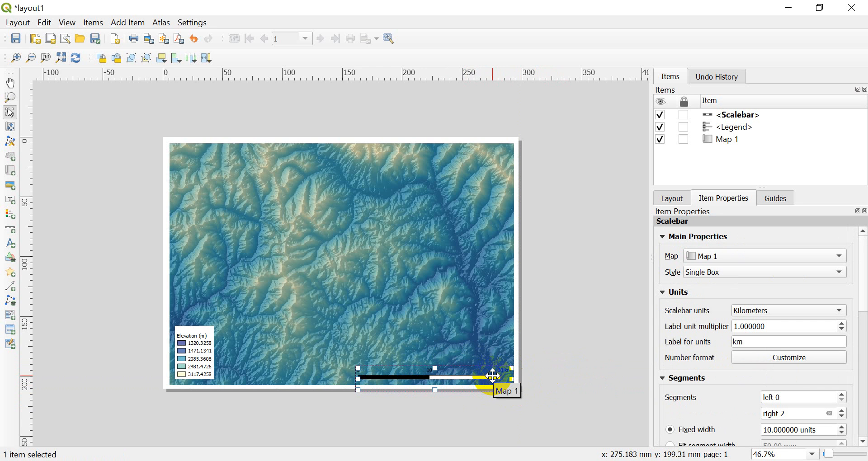
click(584, 364)
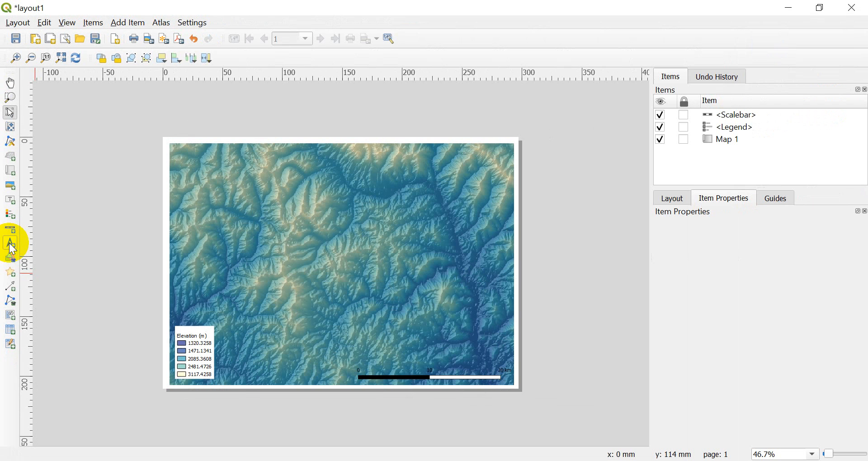
- Add a small north arrow just above the right end of the scale bar
click(11, 245)
drag(492, 325, 506, 352)
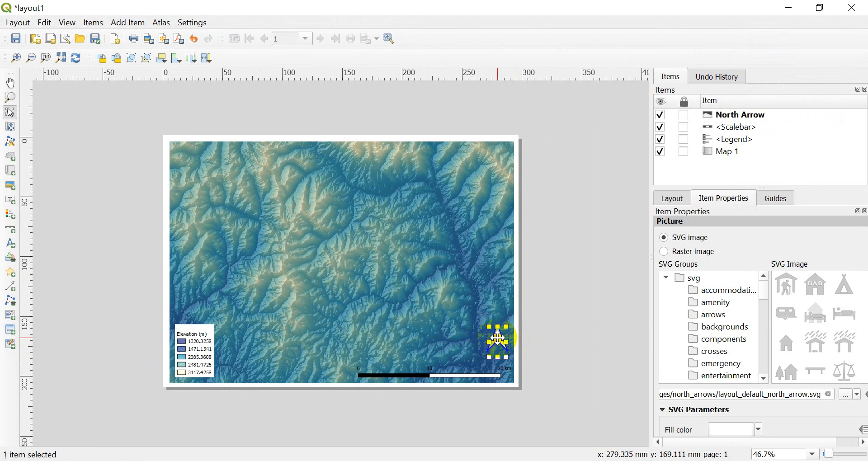
click(551, 345)
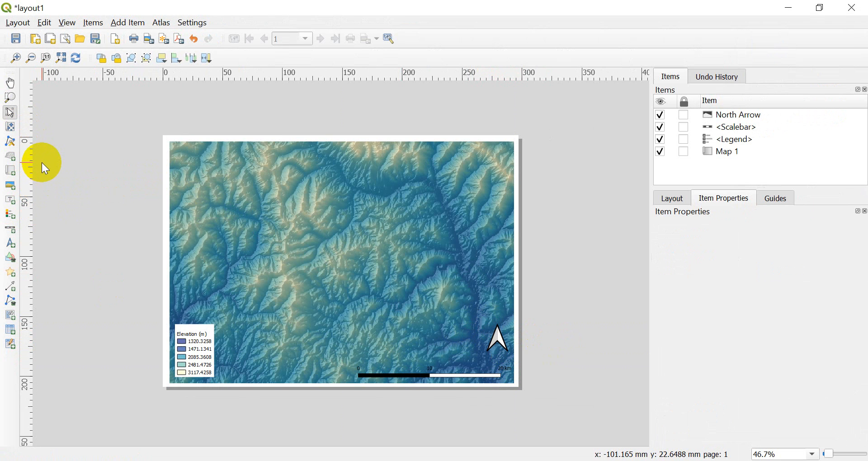
- Add a label in the map's upper-left corner with the text "Map of Idaho Elevation"
click(10, 201)
drag(172, 142, 336, 183)
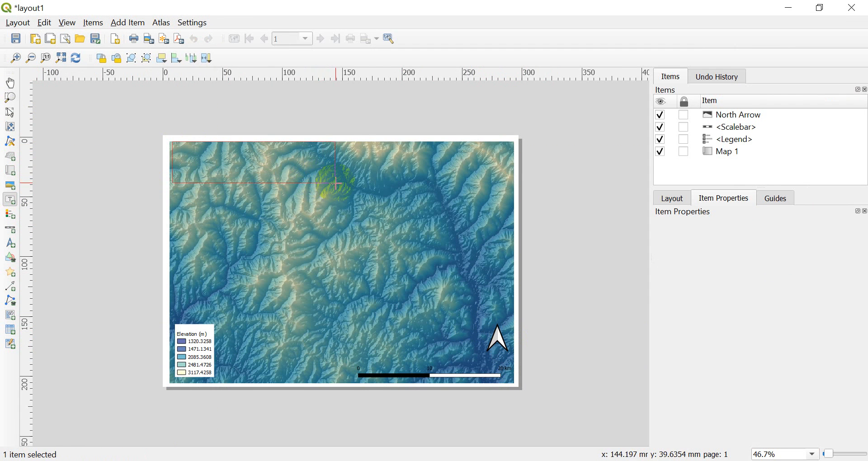
drag(773, 260, 606, 261)
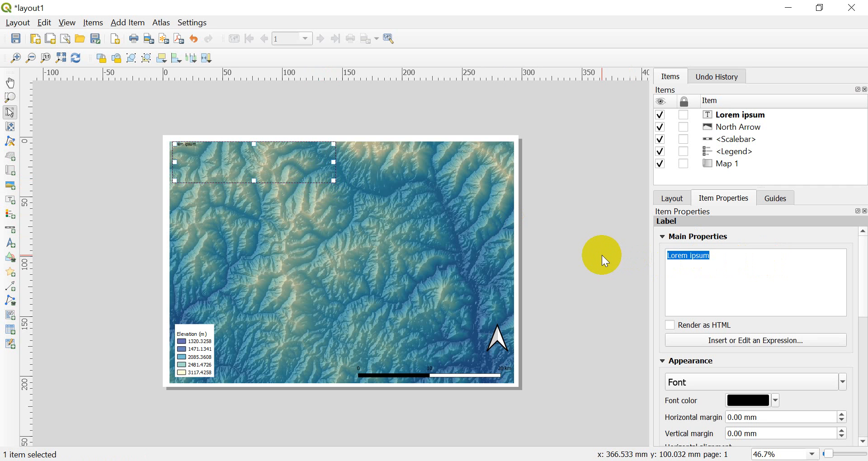
text(Map of Idaho Elevation)
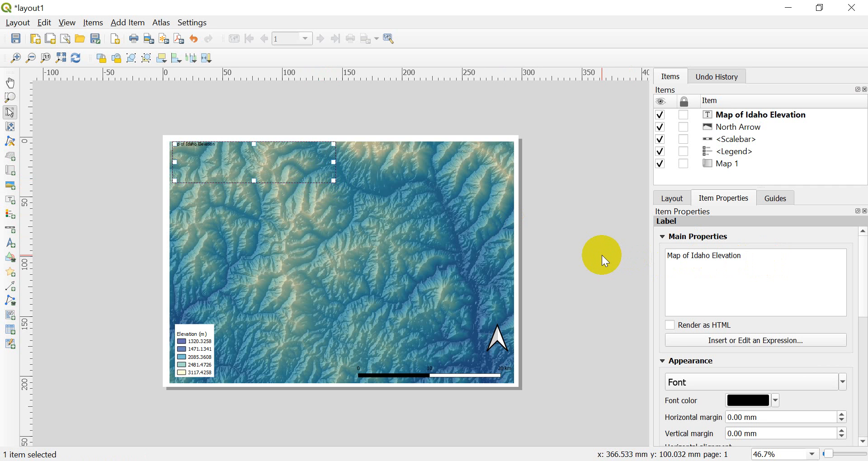
- Format the title label's font as bold, size 36
scroll(701, 312, down, 1)
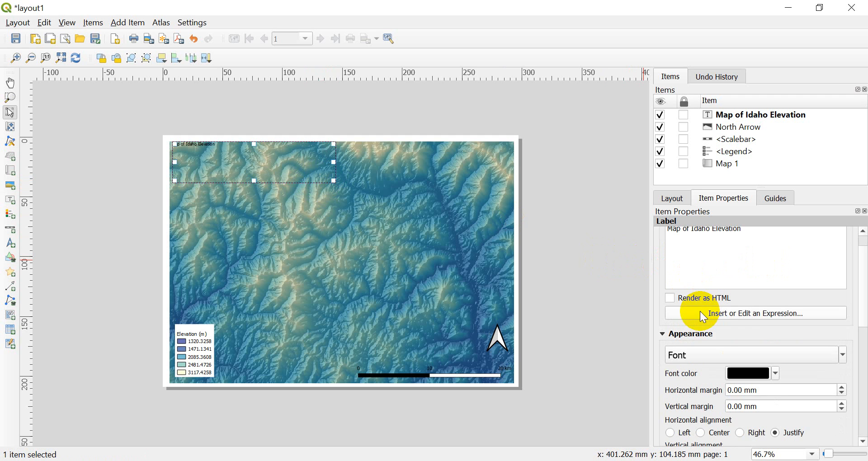
scroll(733, 336, down, 1)
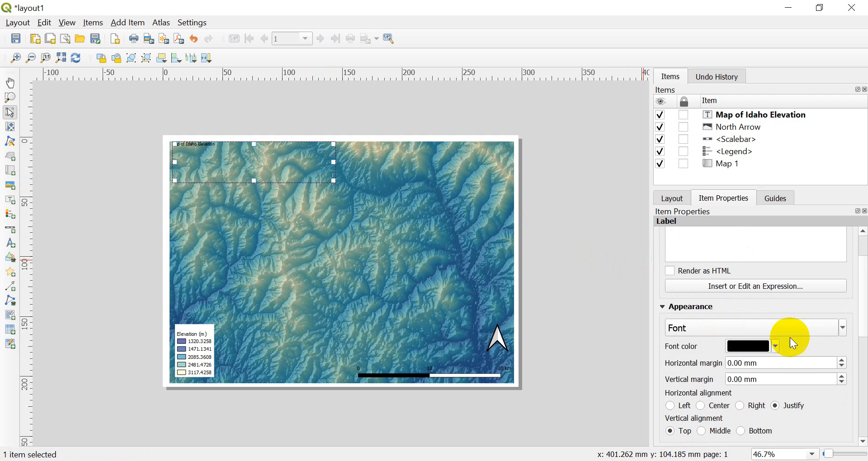
click(844, 334)
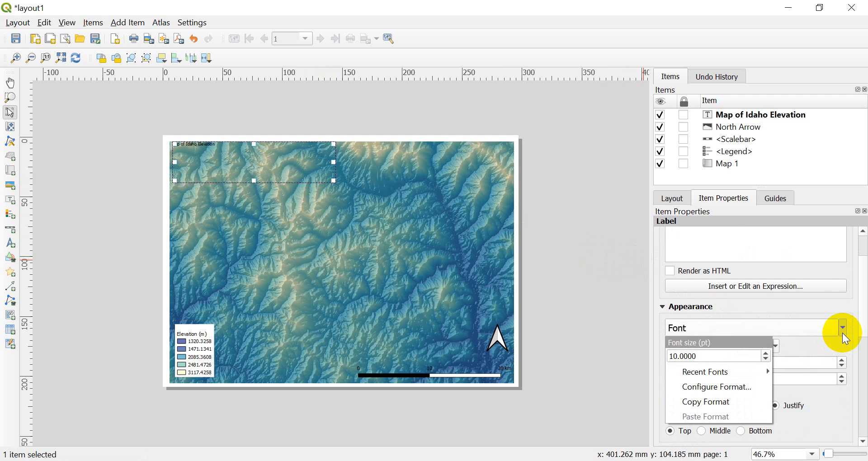
click(719, 388)
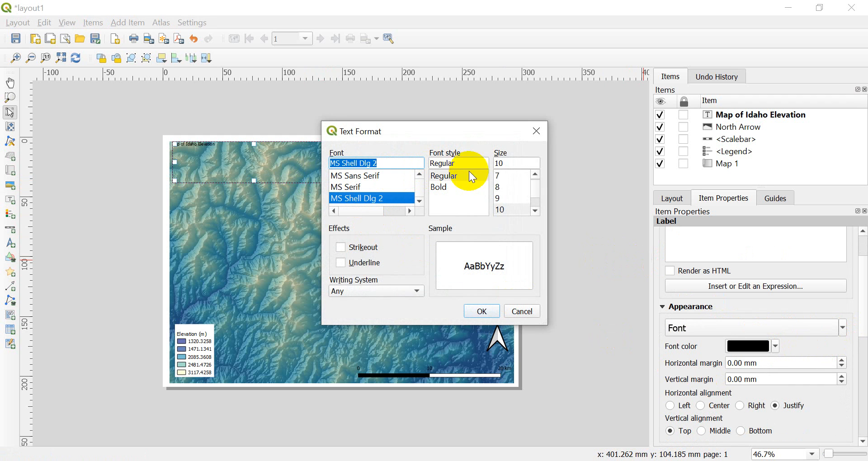
click(536, 211)
click(537, 211)
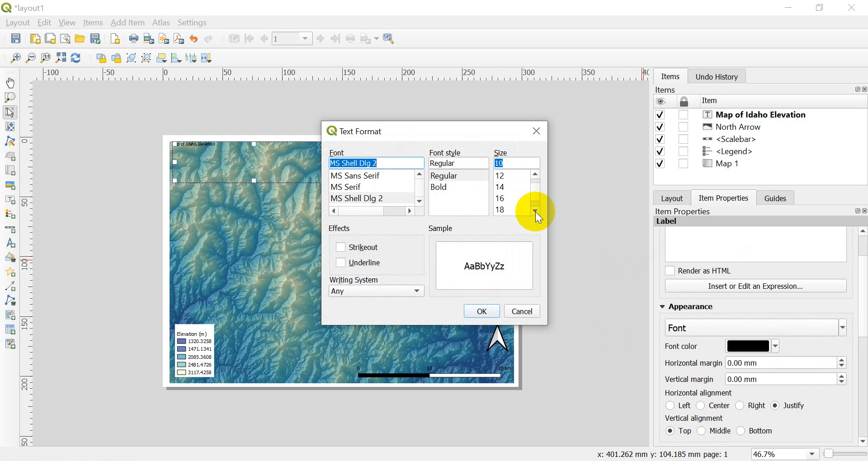
click(515, 210)
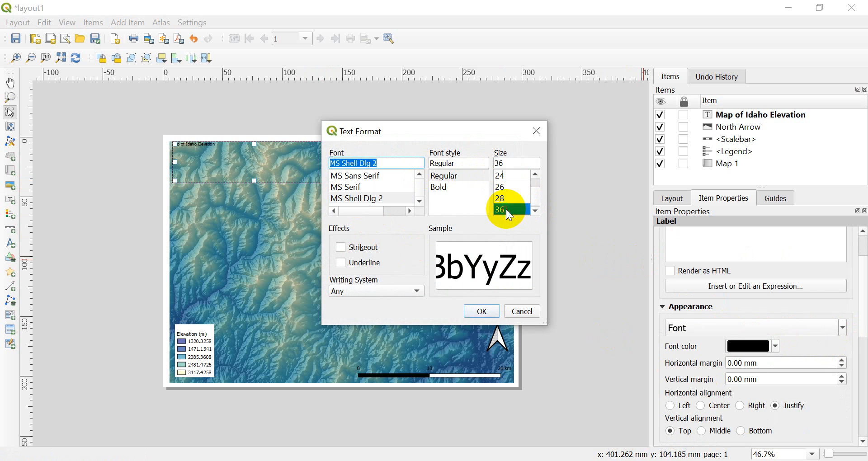
click(438, 187)
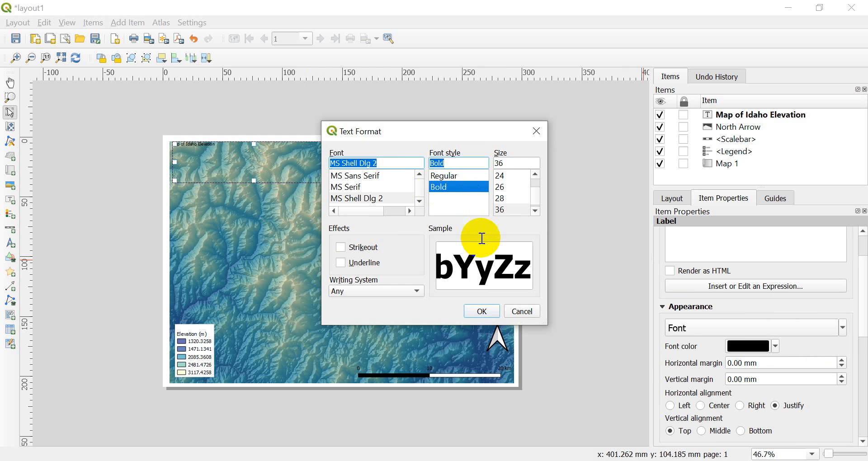
click(482, 311)
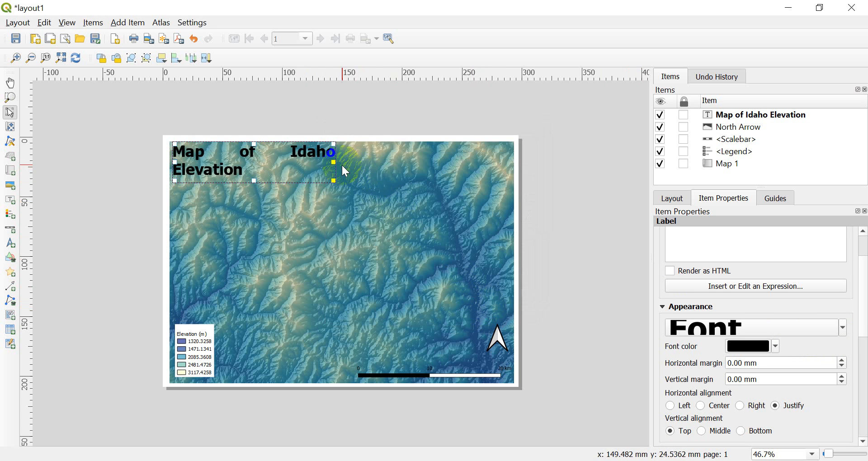
- Widen the title label so its text fits on one line and reduce the label's height
drag(334, 162, 379, 163)
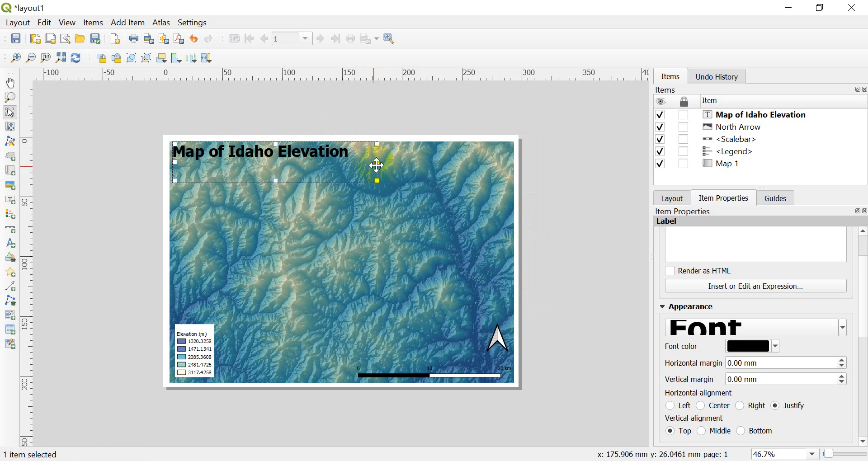
drag(276, 181, 276, 167)
click(548, 246)
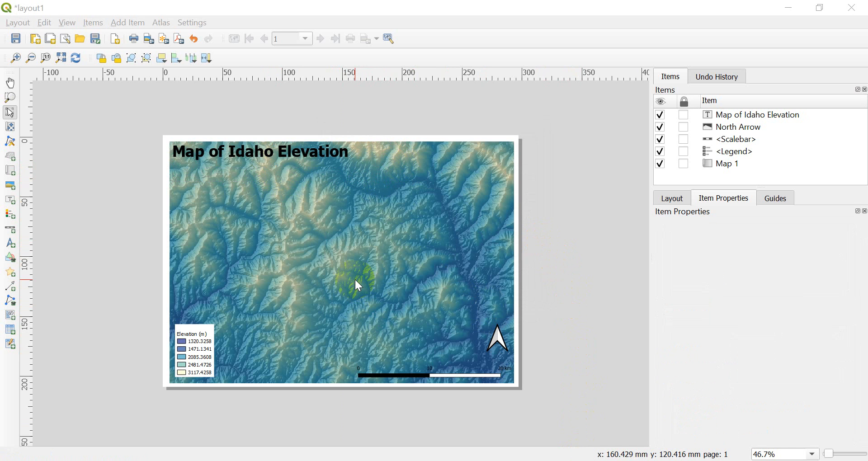
- Export the layout as the PNG image layout1.png into the C:\qgis\youtube folder at 300 dpi
click(172, 10)
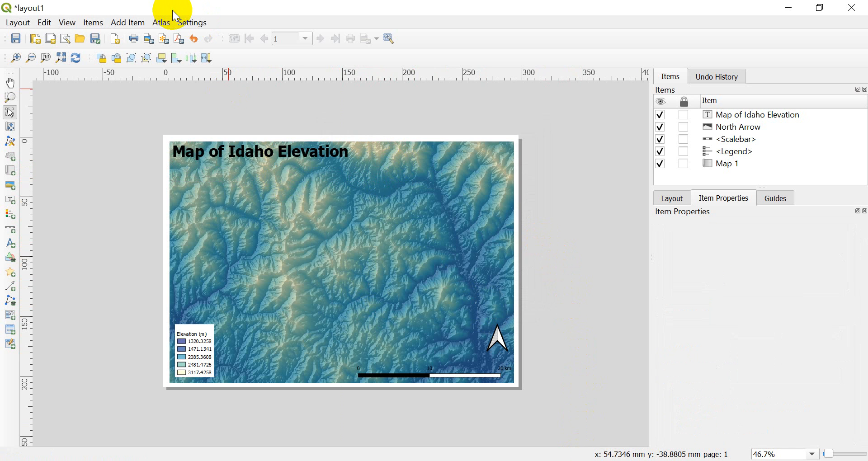
click(150, 41)
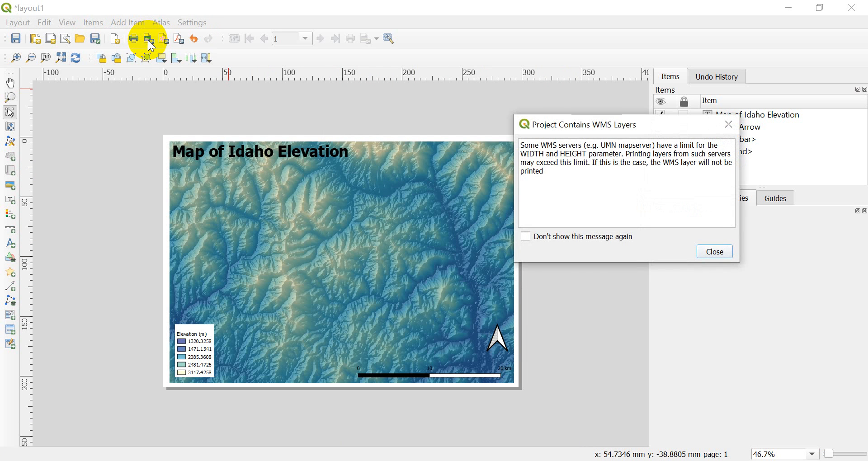
drag(558, 124, 381, 121)
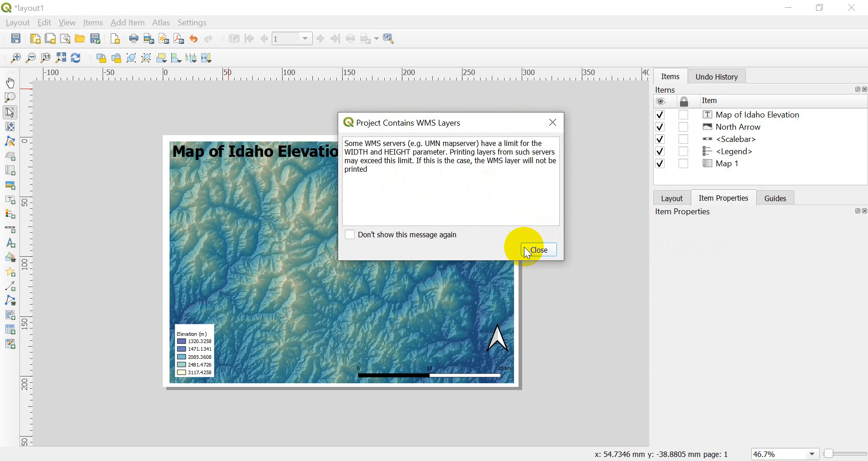
click(542, 251)
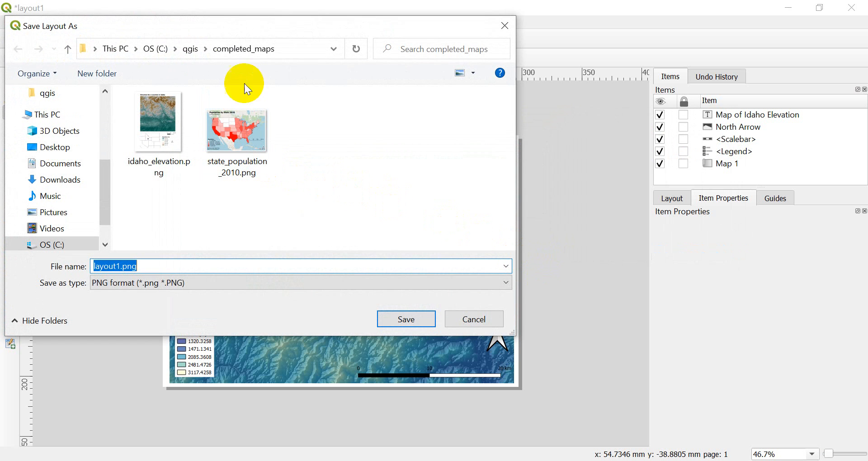
click(190, 51)
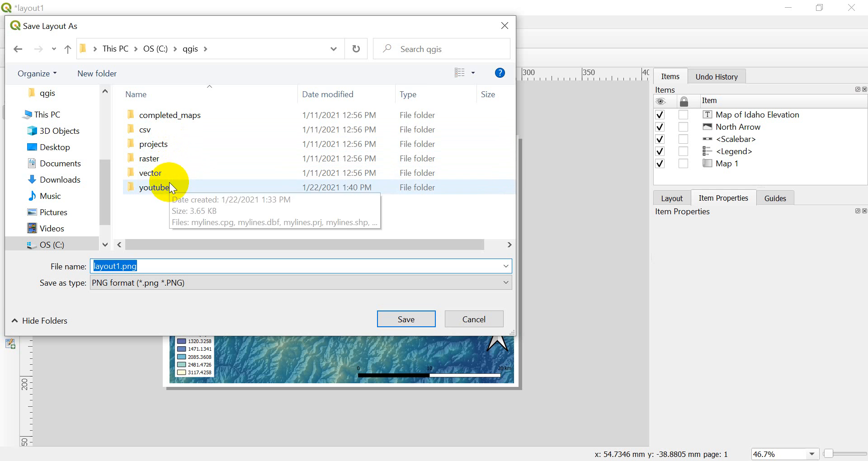
double_click(170, 187)
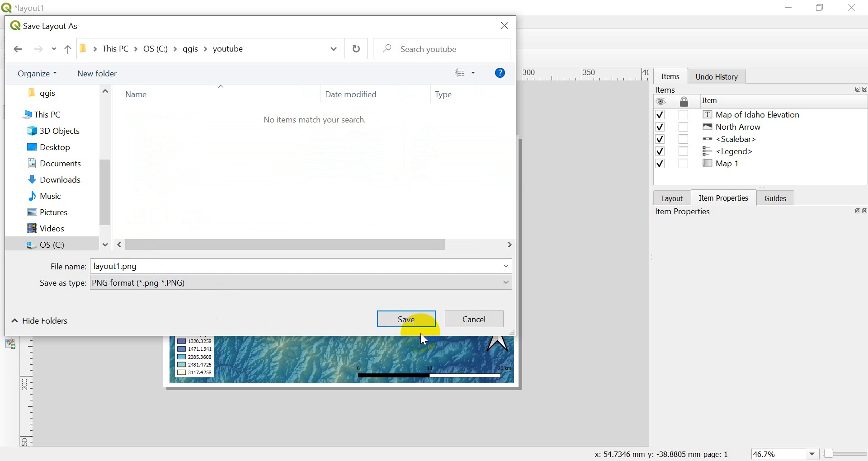
click(412, 320)
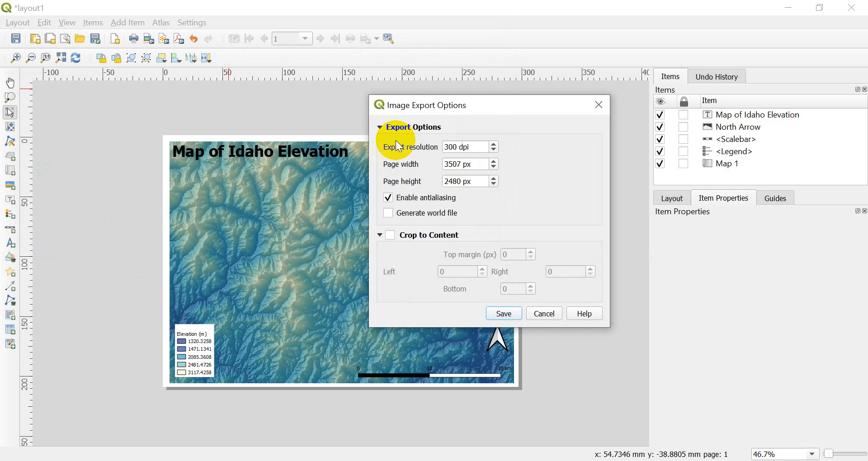
click(505, 315)
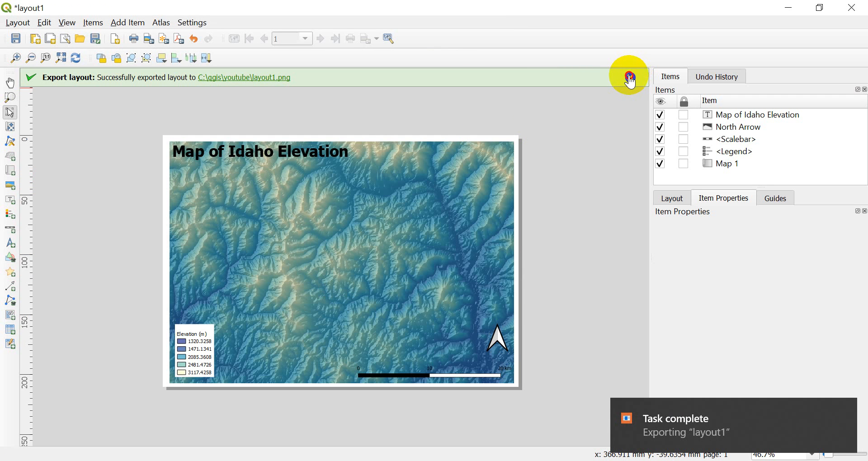
click(631, 77)
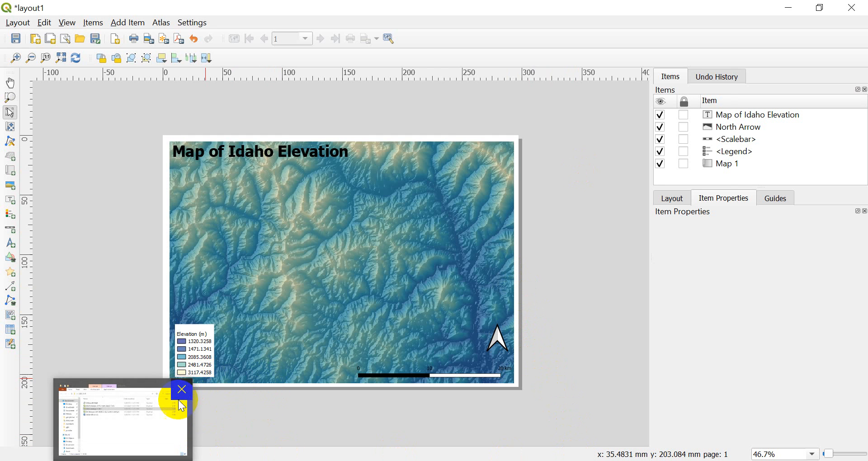
- Switch to File Explorer and browse to the C:\qgis\youtube folder
click(150, 434)
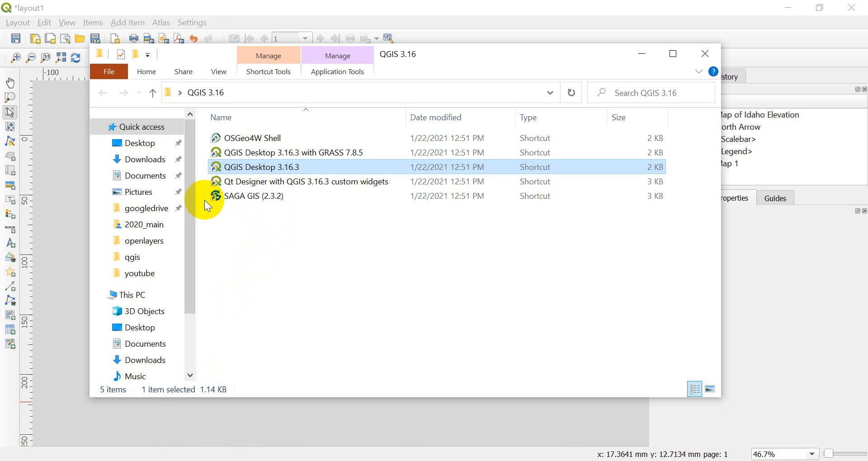
scroll(191, 253, down, 2)
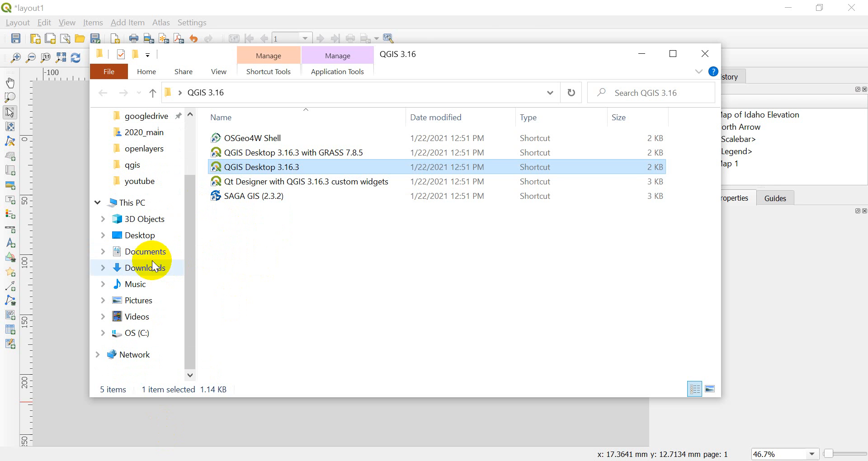
click(151, 332)
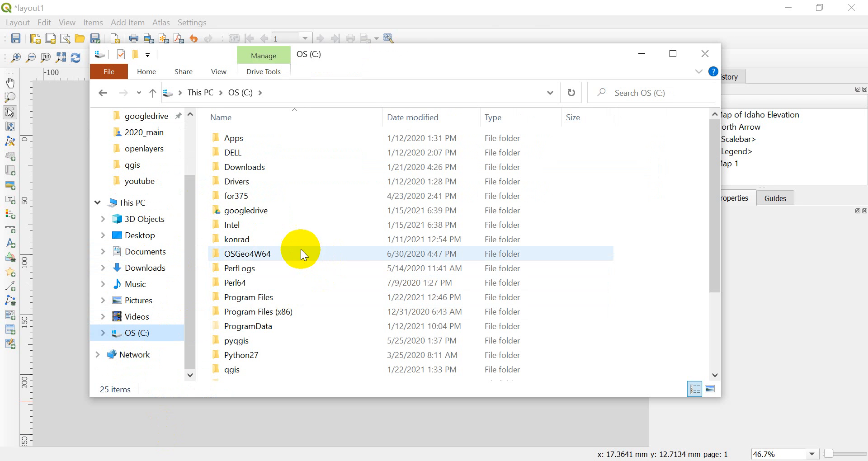
scroll(271, 272, down, 3)
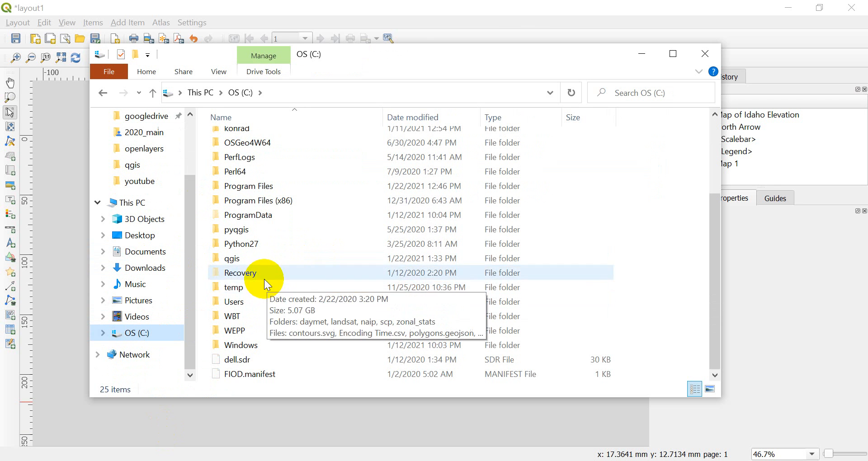
double_click(236, 258)
double_click(249, 211)
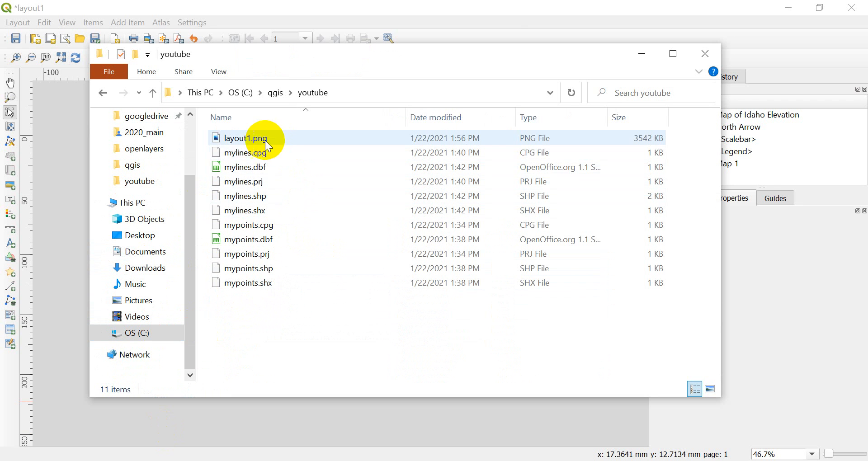
- Open layout1.png to inspect the exported map, close the image and return to the QGIS layout
double_click(237, 140)
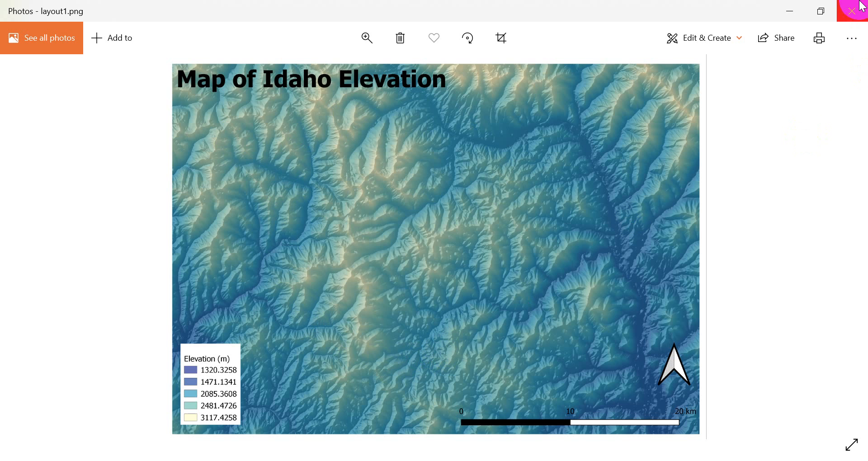
click(852, 11)
click(352, 422)
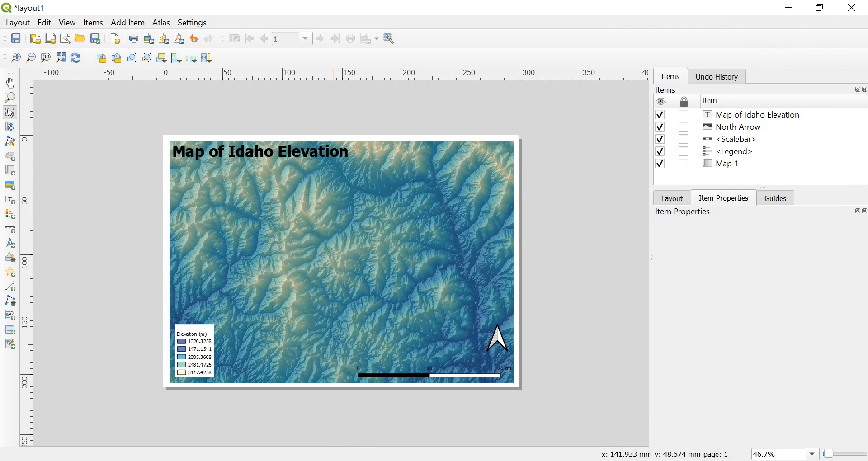